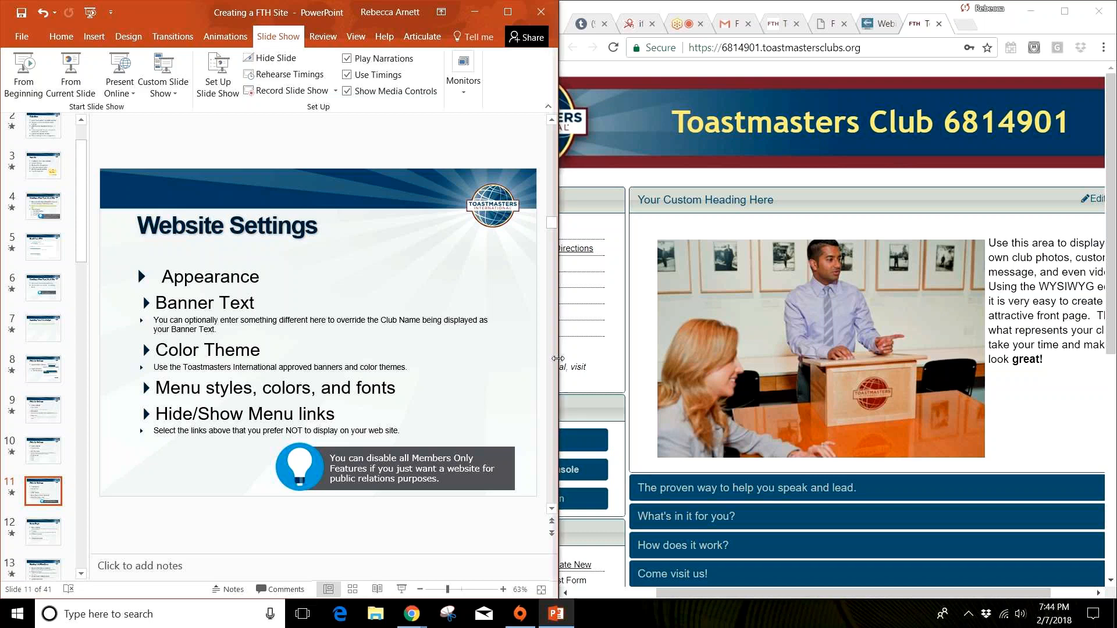
Step: Resize the split so the presentation takes more room than the browser, and return to slide 11, Website Settings
drag(560, 352, 362, 334)
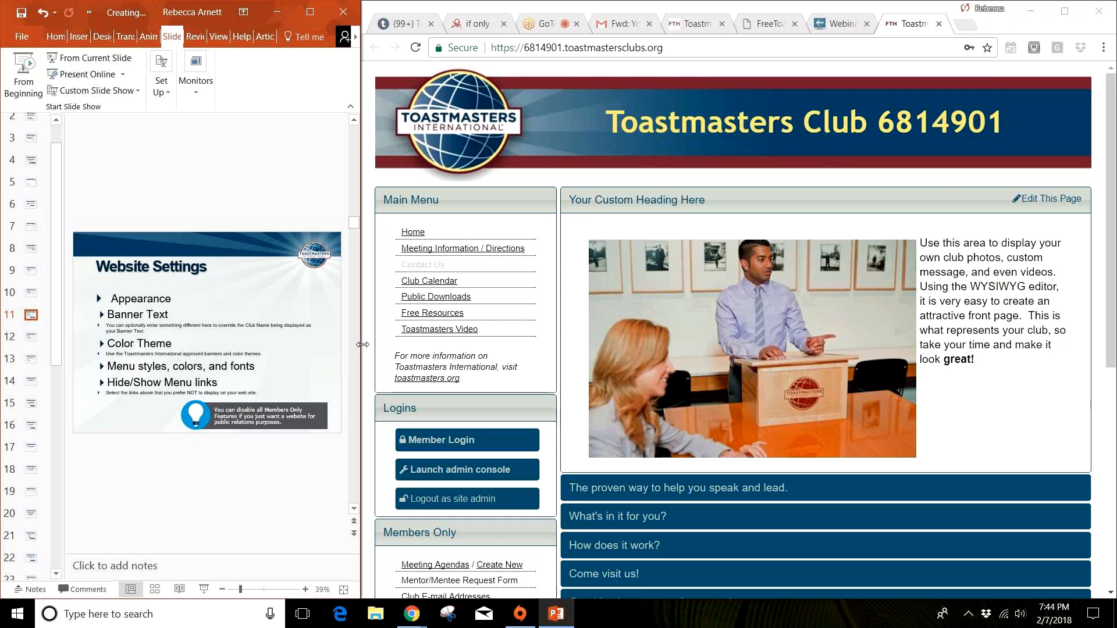
drag(363, 345, 682, 337)
click(589, 368)
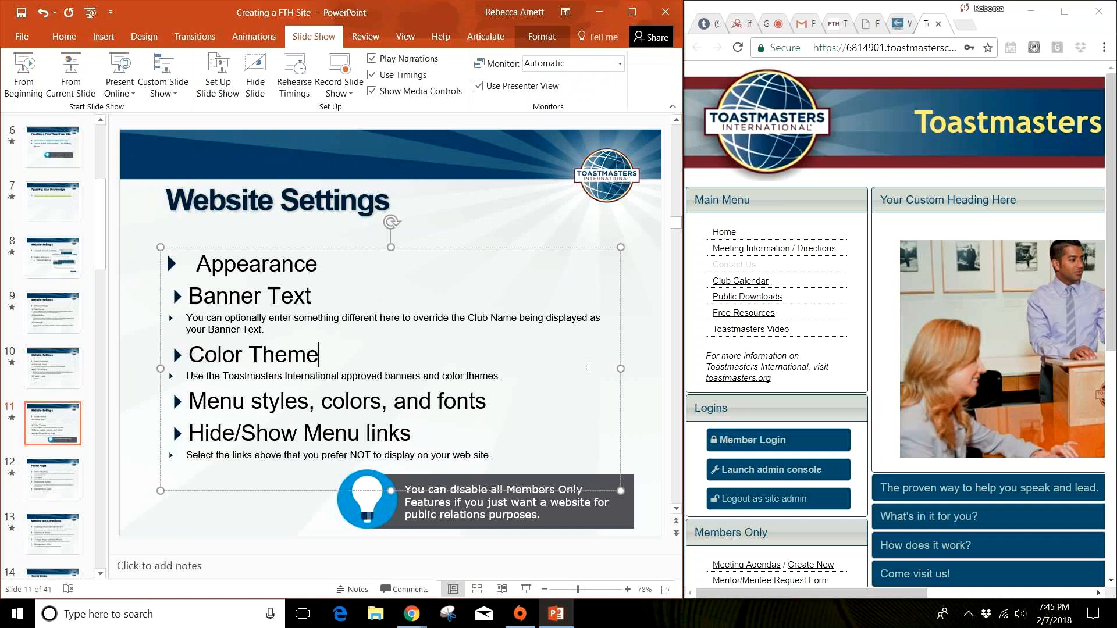
scroll(589, 368, down, 3)
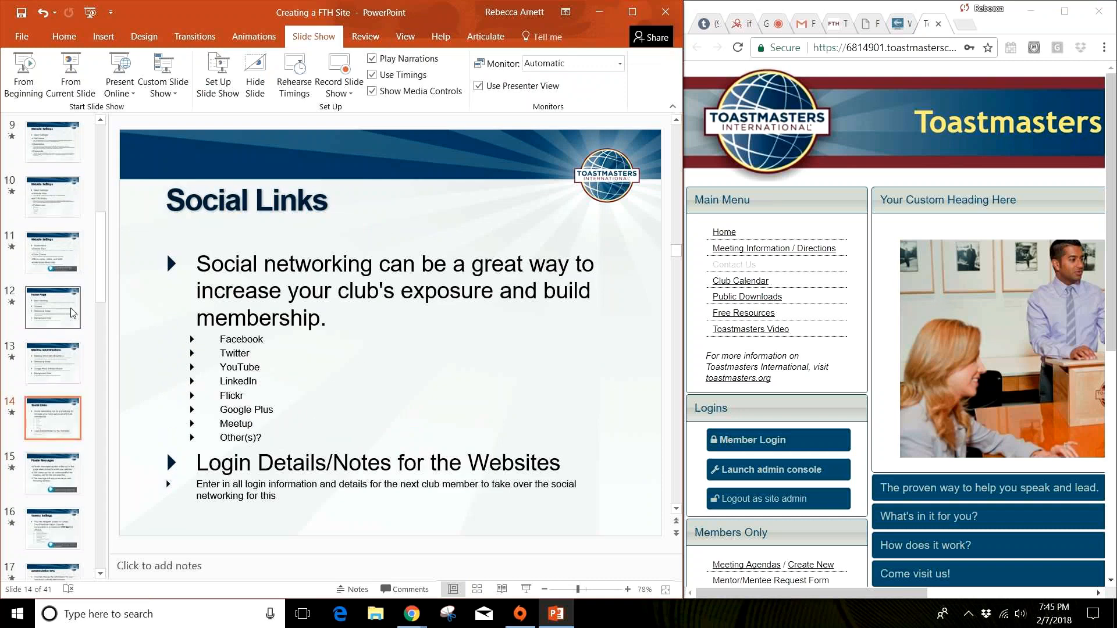
click(73, 313)
click(58, 279)
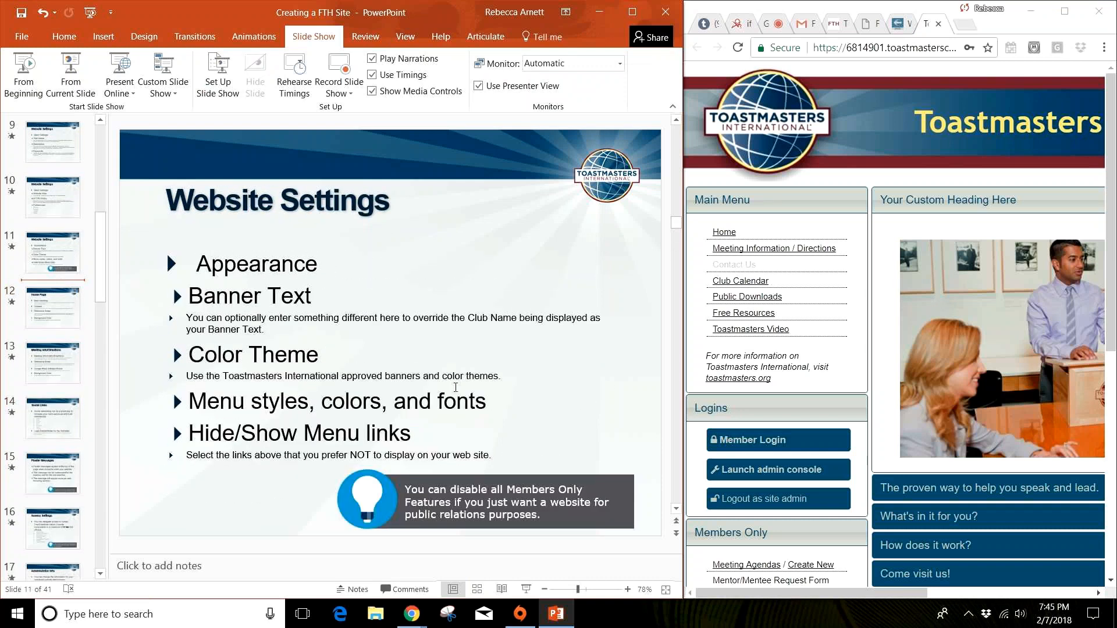
click(303, 491)
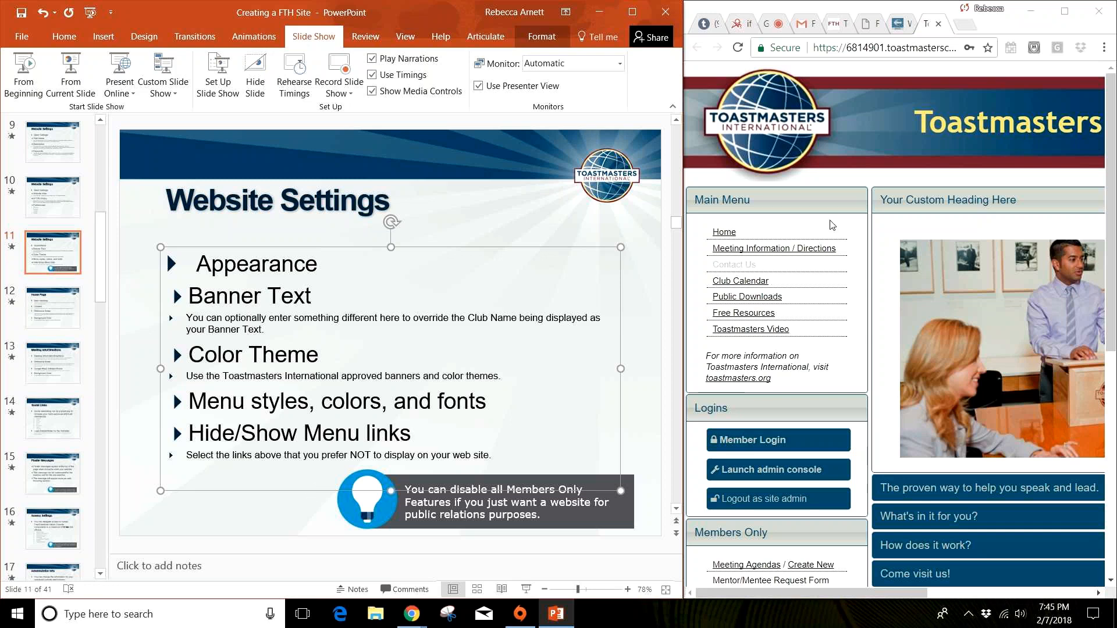
Step: Examine the club website's menus, login area, Members Only links and home page sections beside the Website Settings slide
click(1046, 295)
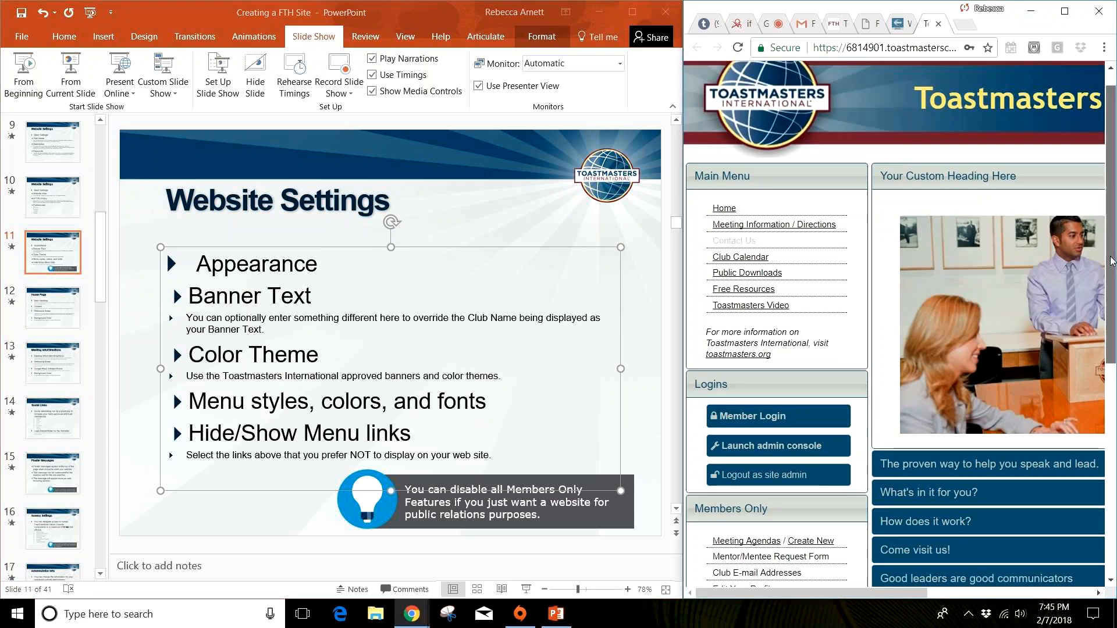
scroll(1047, 337, down, 5)
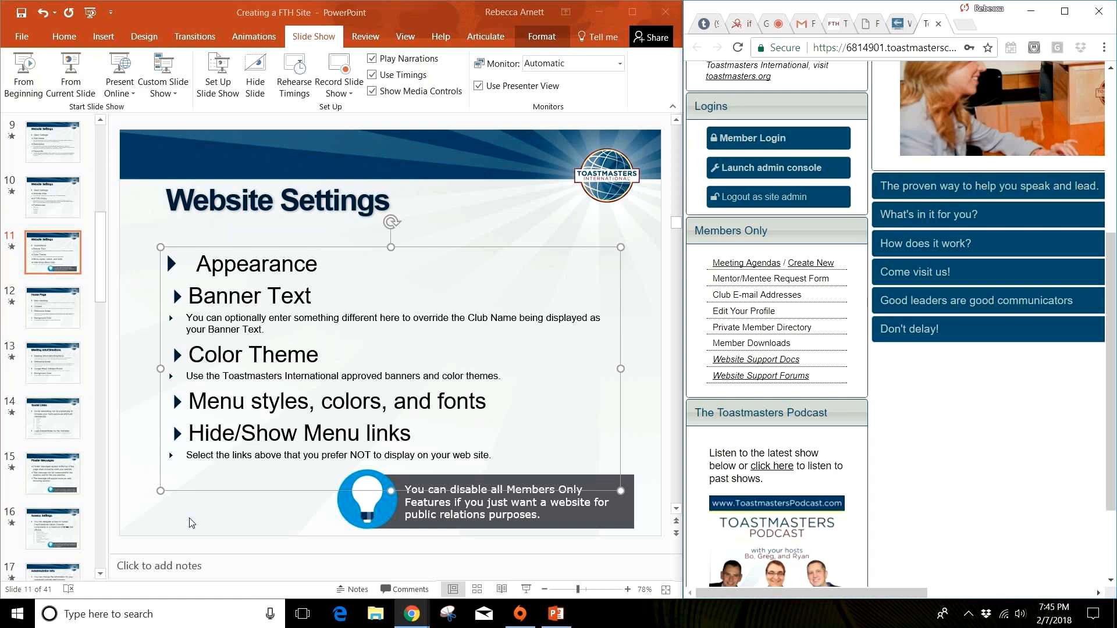
click(376, 405)
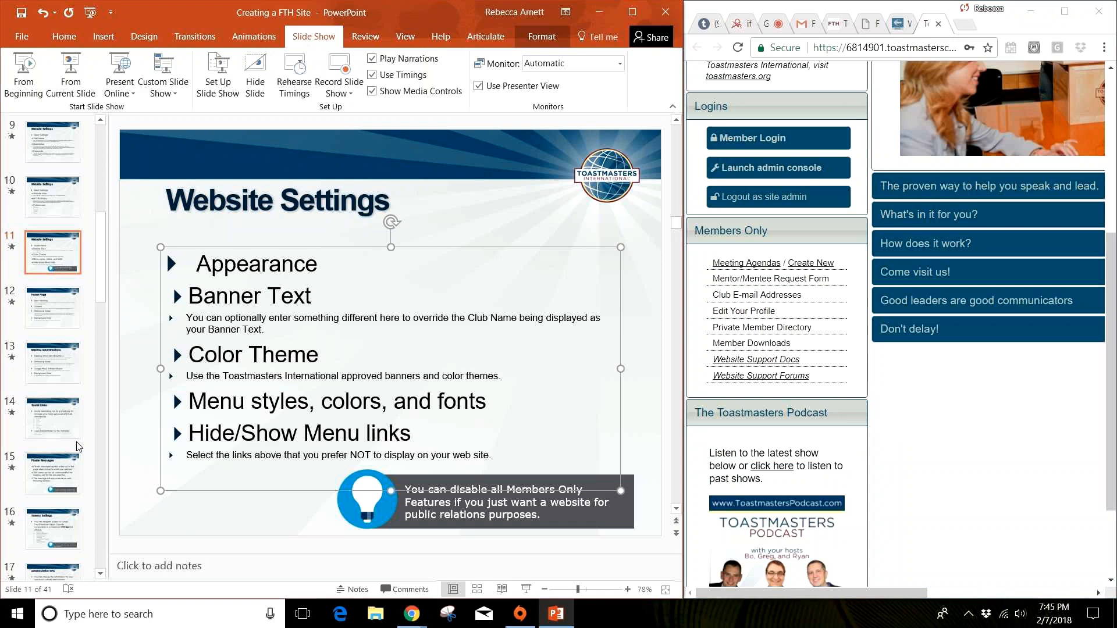
Step: Show slide 12, Home Page, and view the website's custom heading and content area alongside it
click(54, 326)
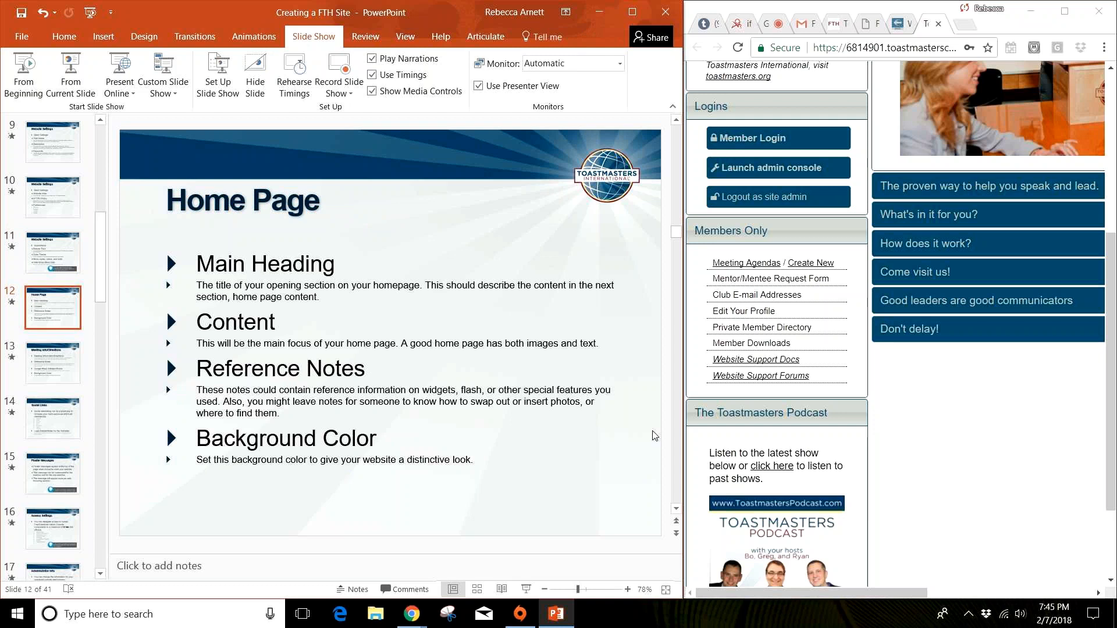
click(1012, 448)
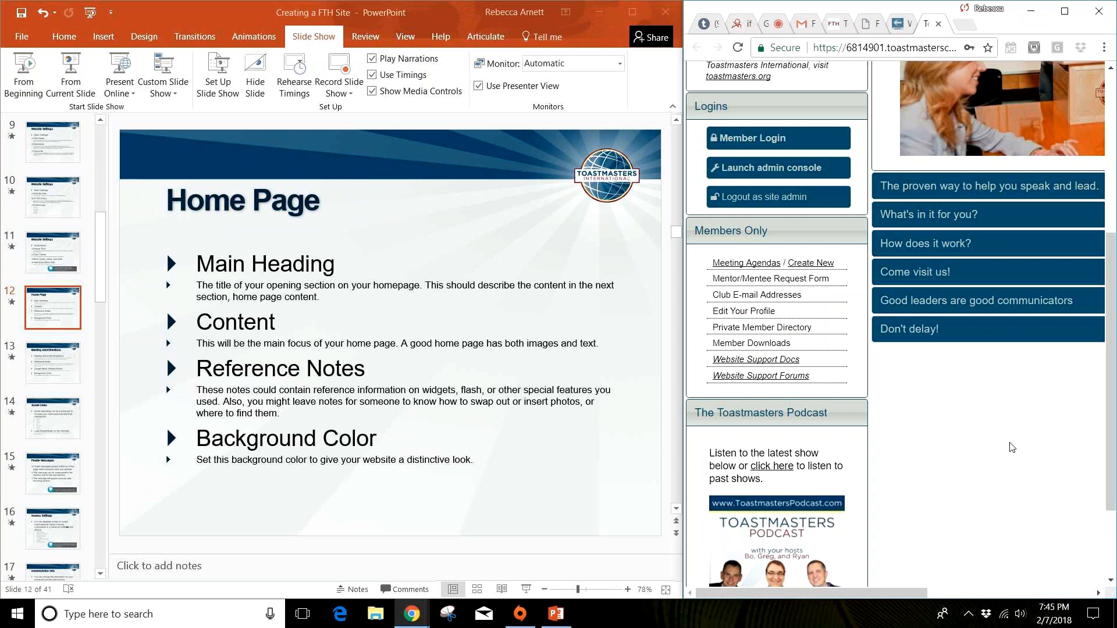
scroll(1012, 447, up, 5)
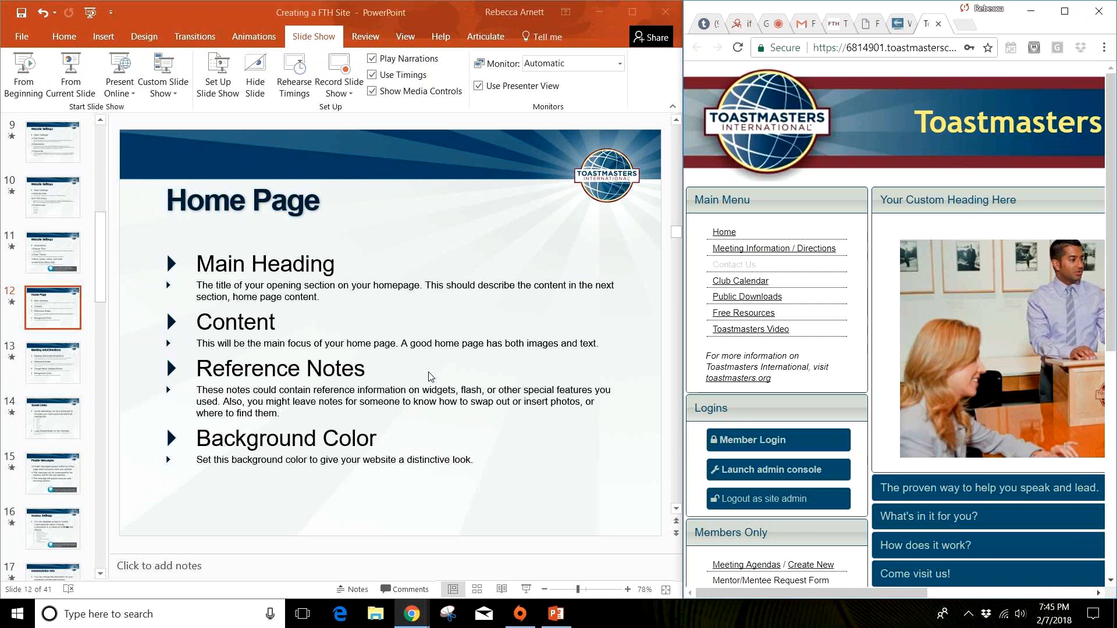
drag(894, 592, 1007, 582)
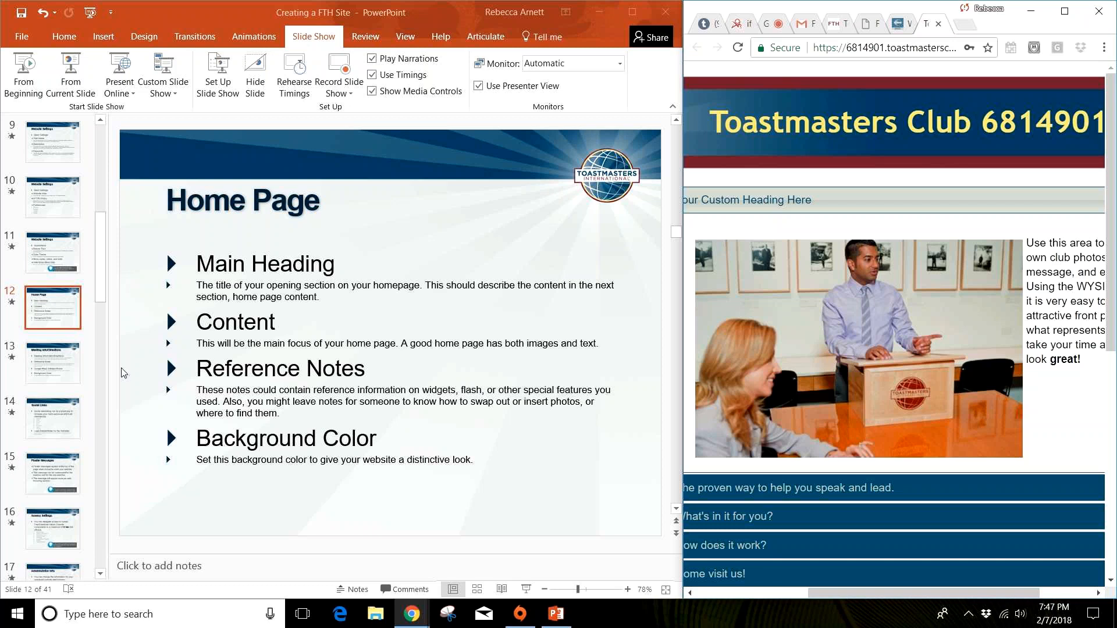
Step: Show slide 13, Meeting Info/Directions, and widen the browser until it fills most of the screen
click(61, 364)
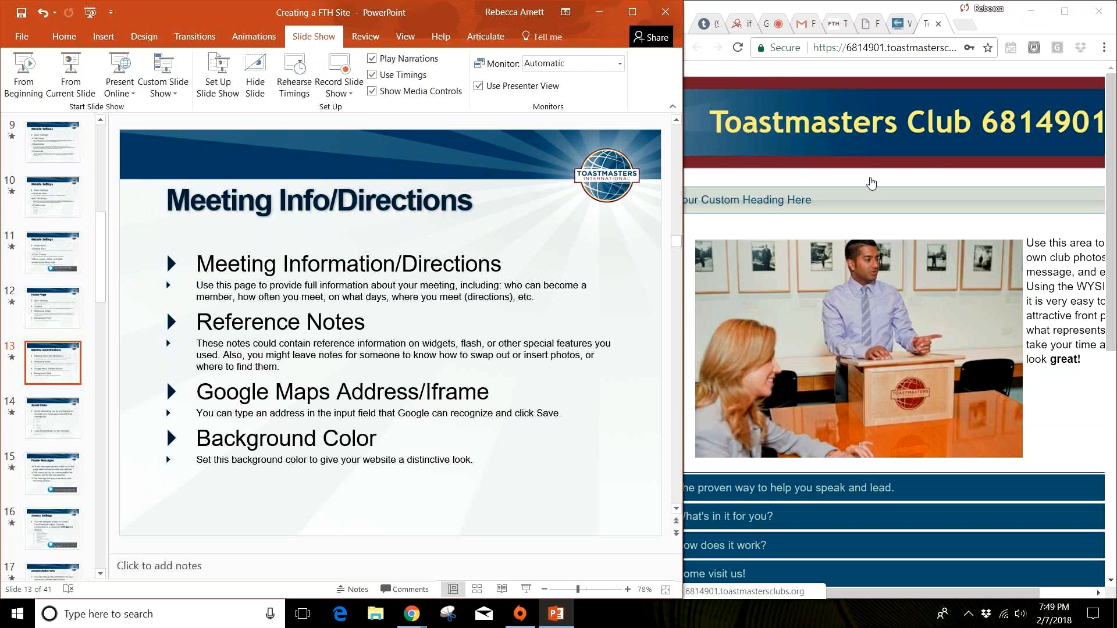
click(1067, 385)
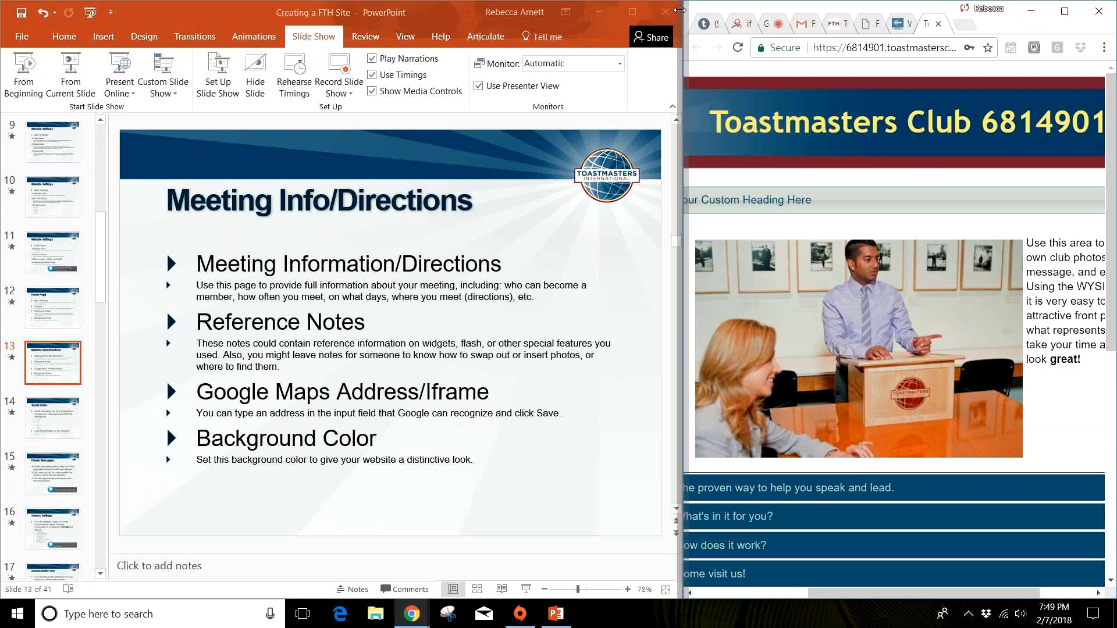
drag(679, 9, 202, 41)
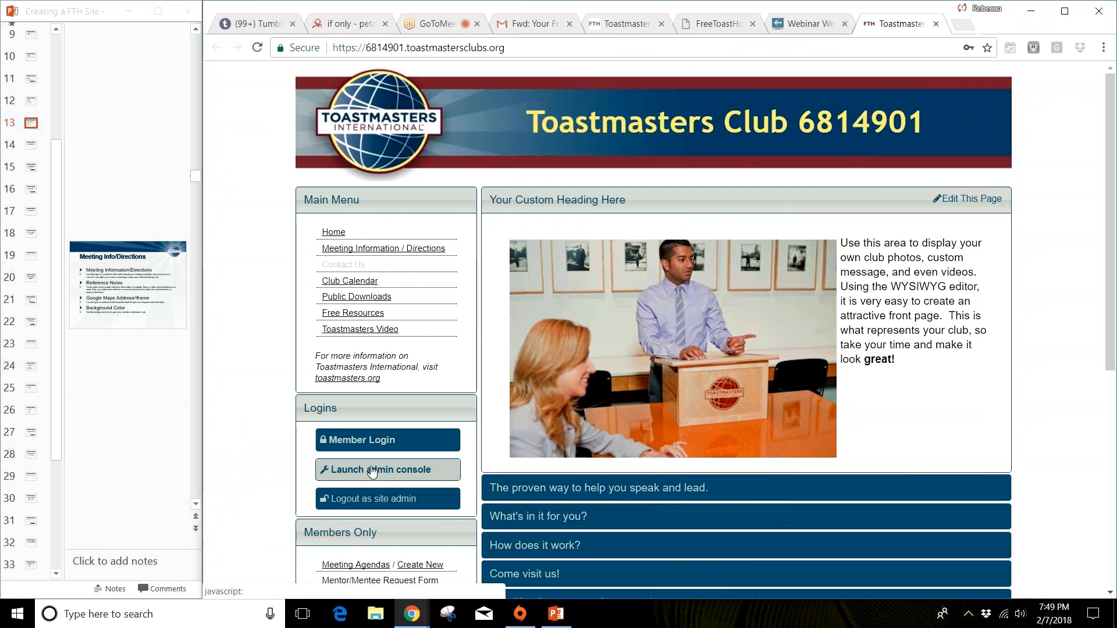
Step: Open the Meeting Info/Directions settings in the club website's admin console
click(372, 470)
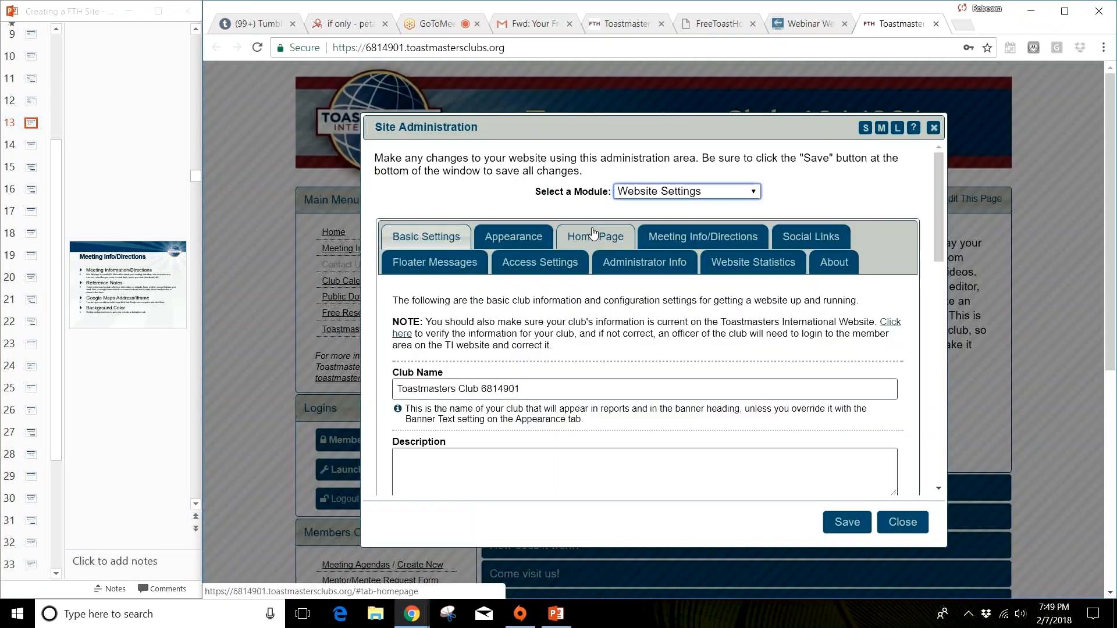
click(703, 236)
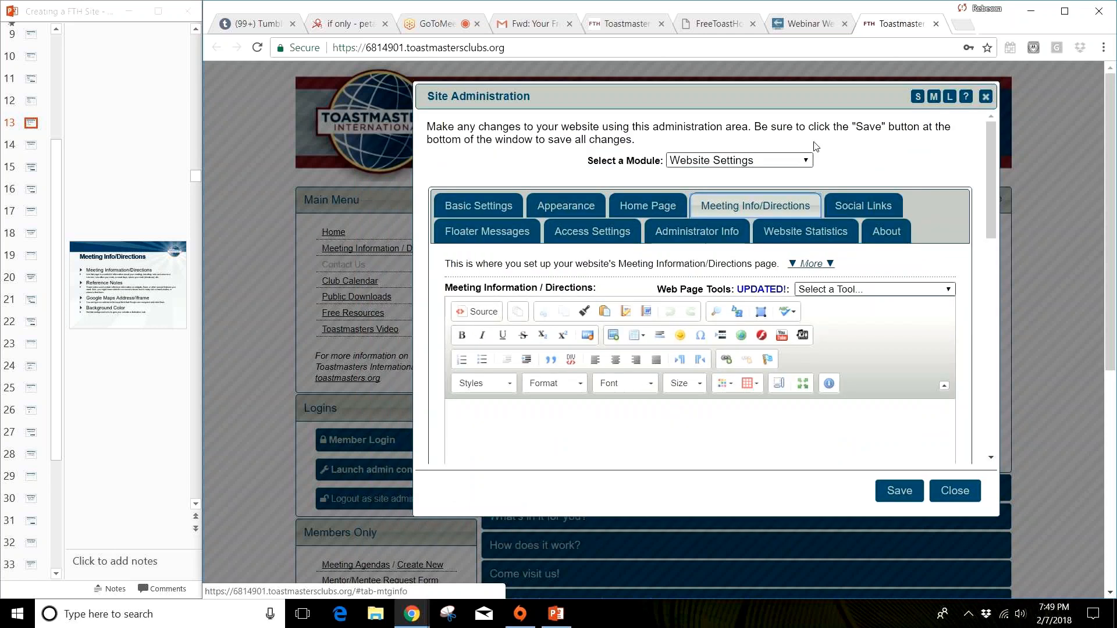
scroll(820, 372, down, 4)
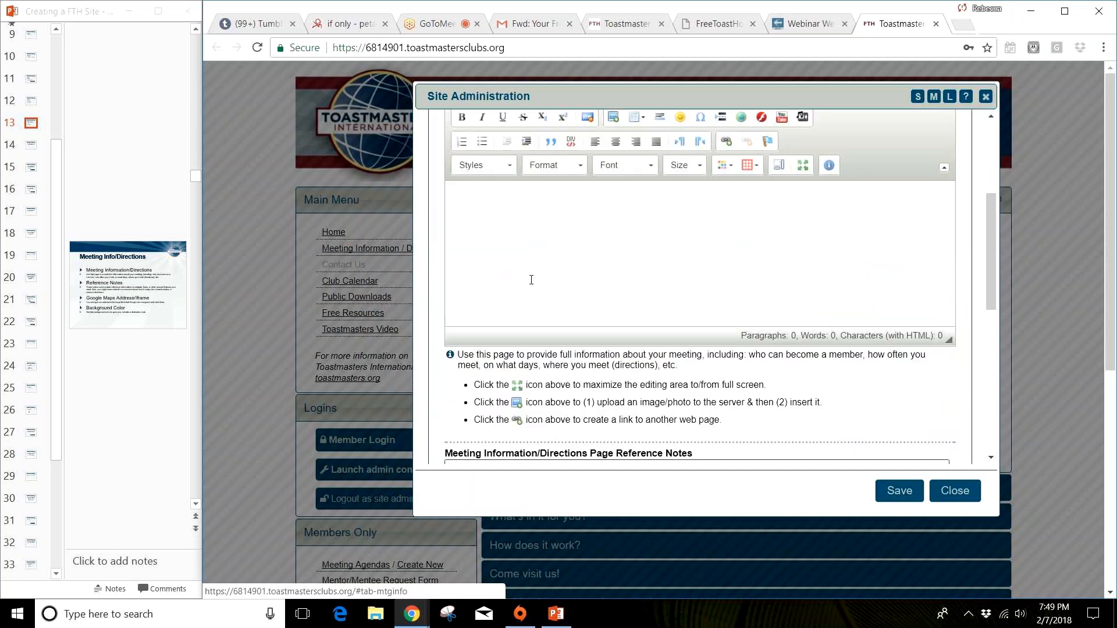
scroll(531, 279, up, 3)
Step: Enter "We meet every Wednesday at 7:30 p.m. at Bluebonnet Library" as the Meeting Information / Directions content
click(485, 363)
text(We meet every )
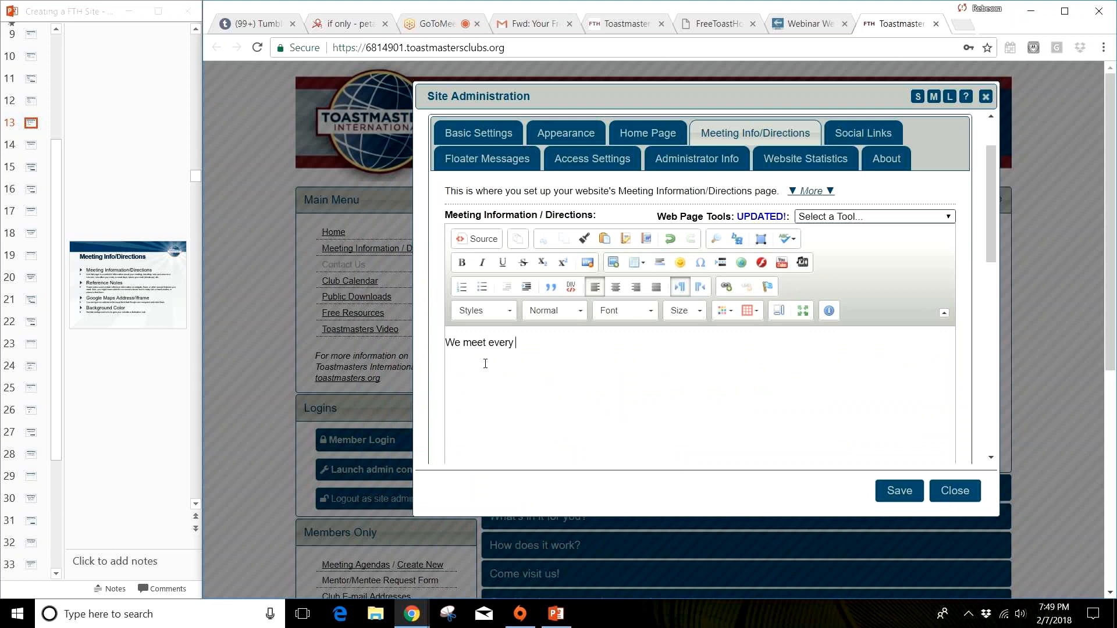
text(Wednesday at 7:30 p.m. at )
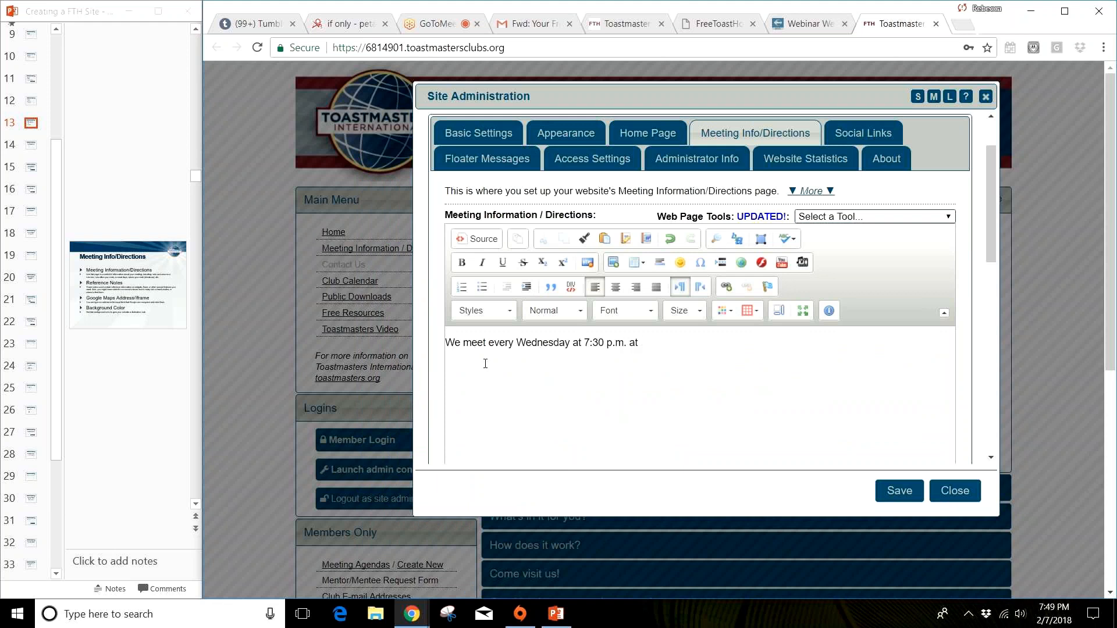
text(Bluebonnet Library)
Step: Replace the Google Maps Address / Iframe entry with the meeting location's full postal address
scroll(536, 438, down, 5)
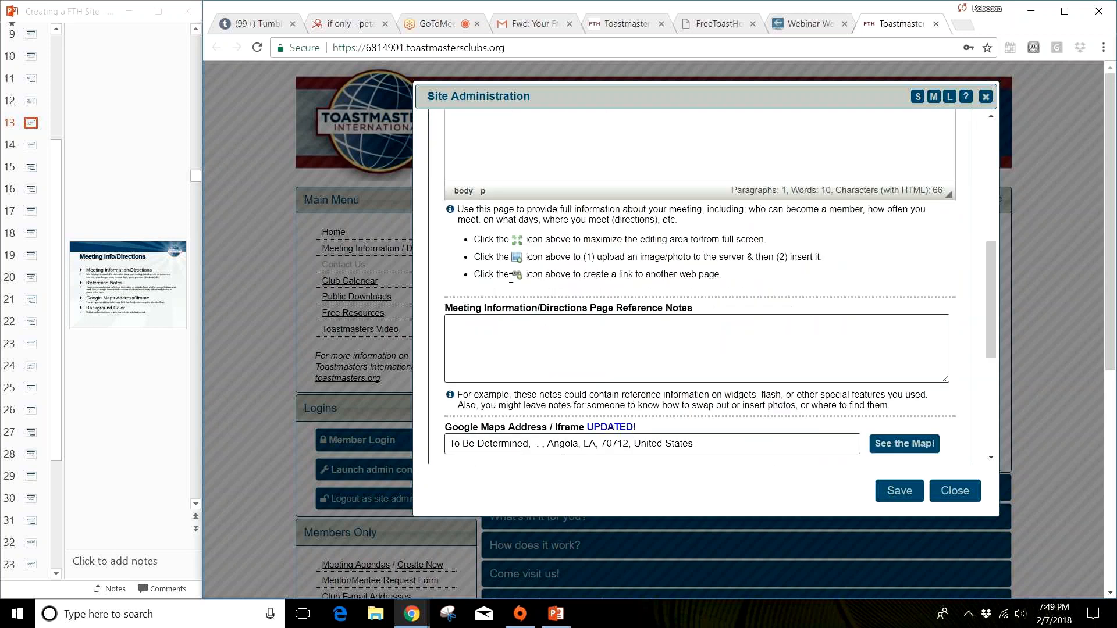
click(570, 334)
scroll(570, 334, down, 4)
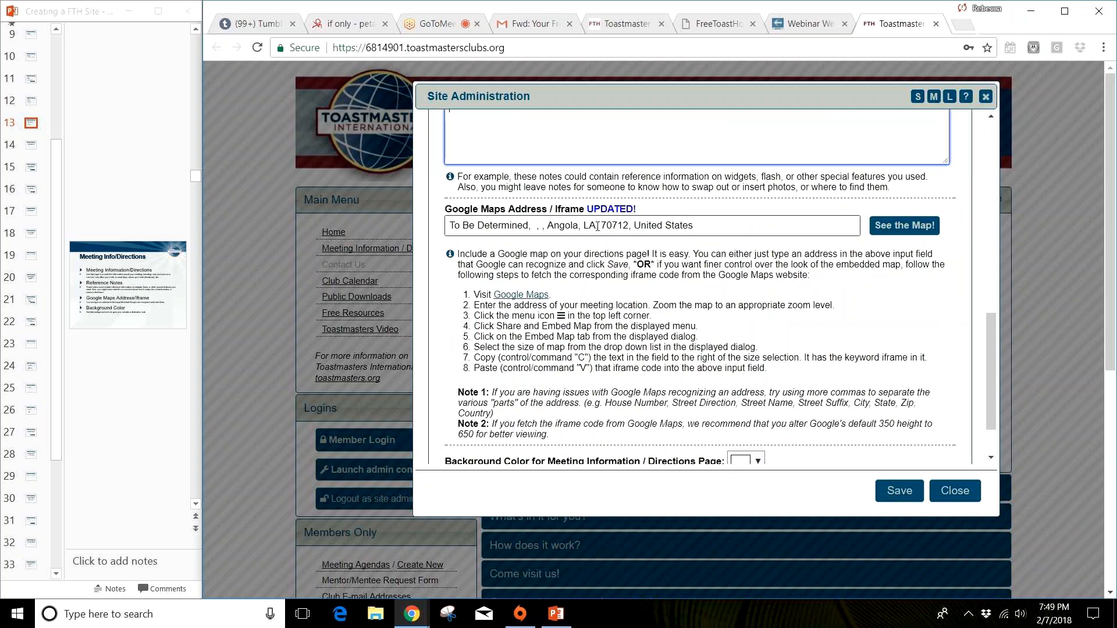
click(598, 226)
text(,)
click(705, 228)
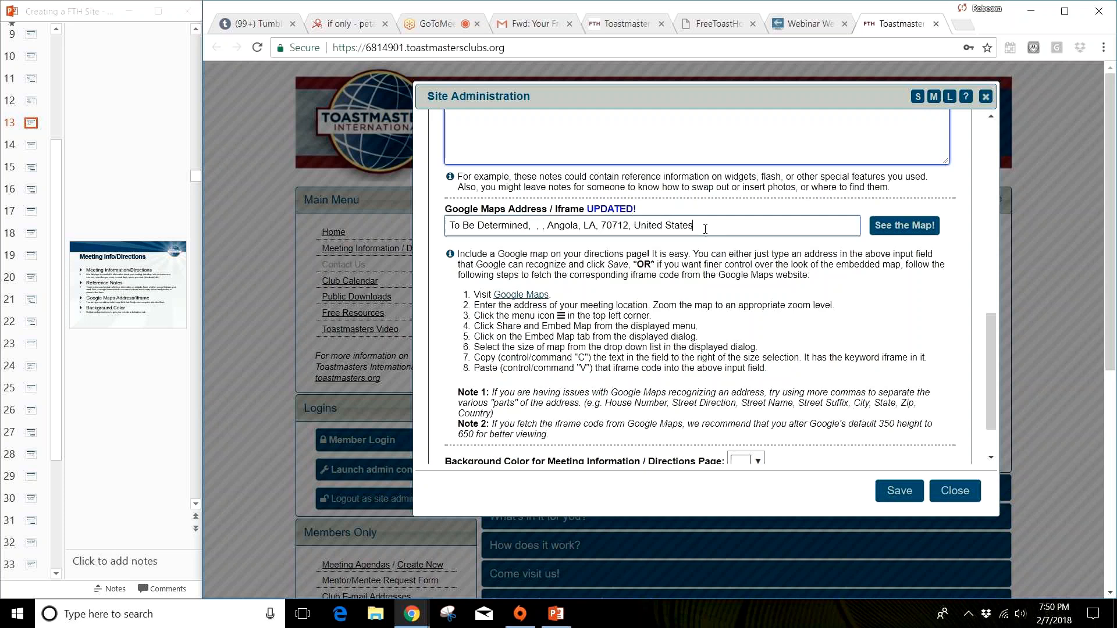
drag(705, 229, 433, 245)
key(Delete)
text(5525)
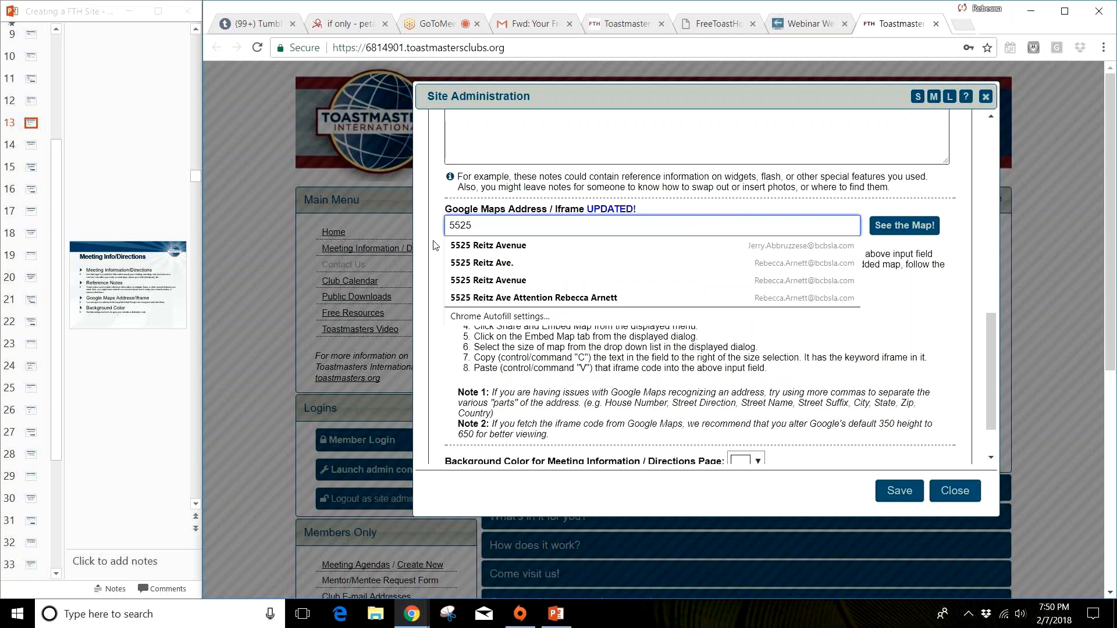
click(489, 245)
text(, Baton Rou)
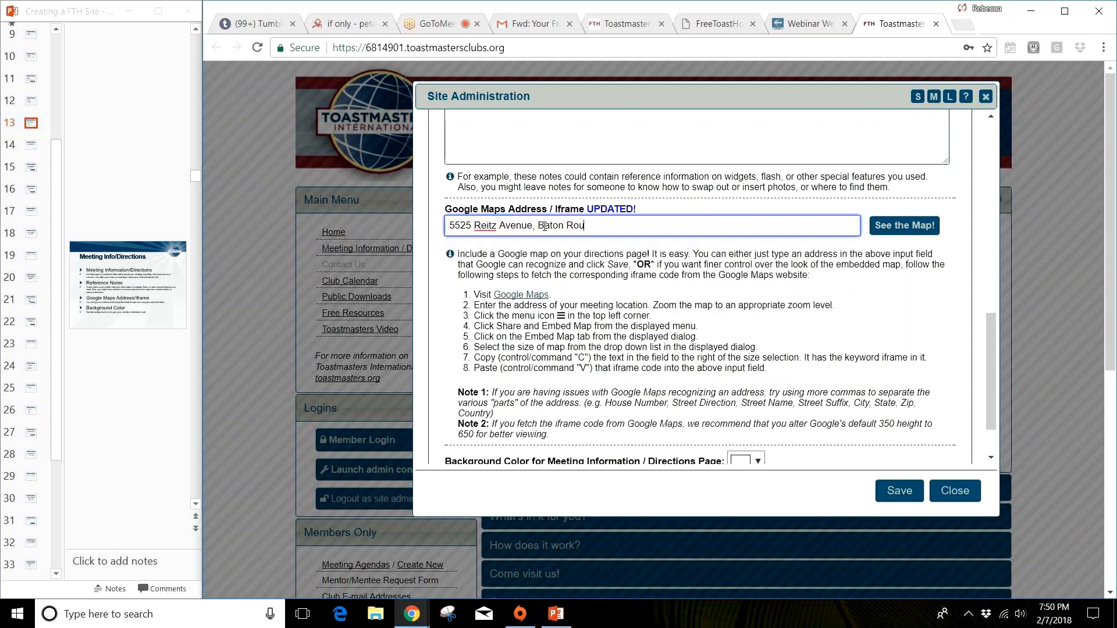
text(ge, La. 70809)
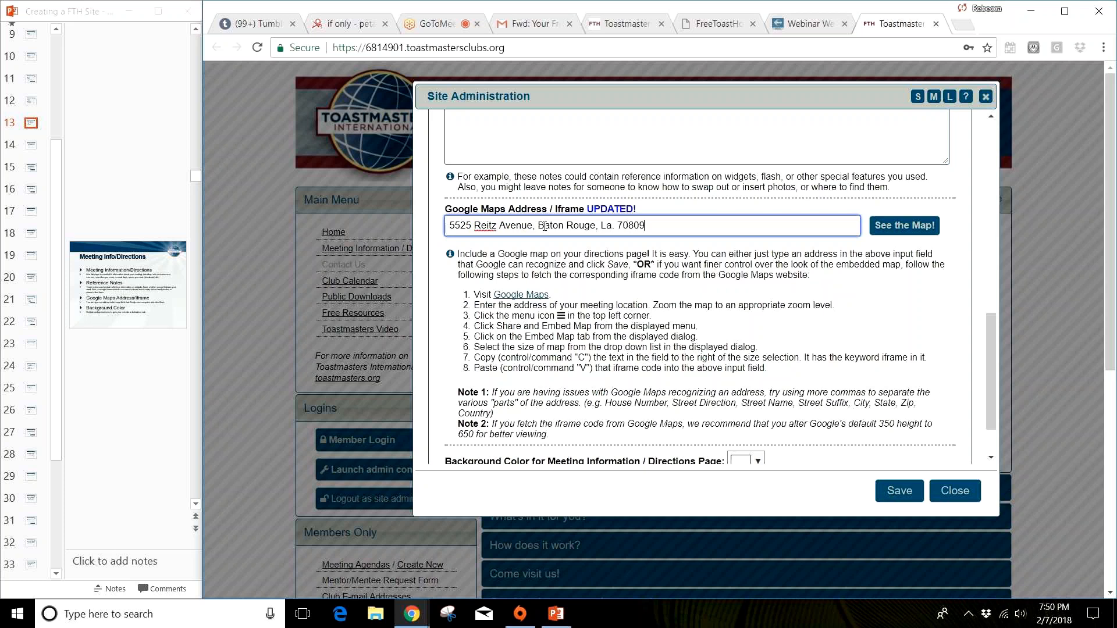
Step: Preview the entered address on the map, and save the Meeting Info/Directions settings before leaving the admin console
click(912, 225)
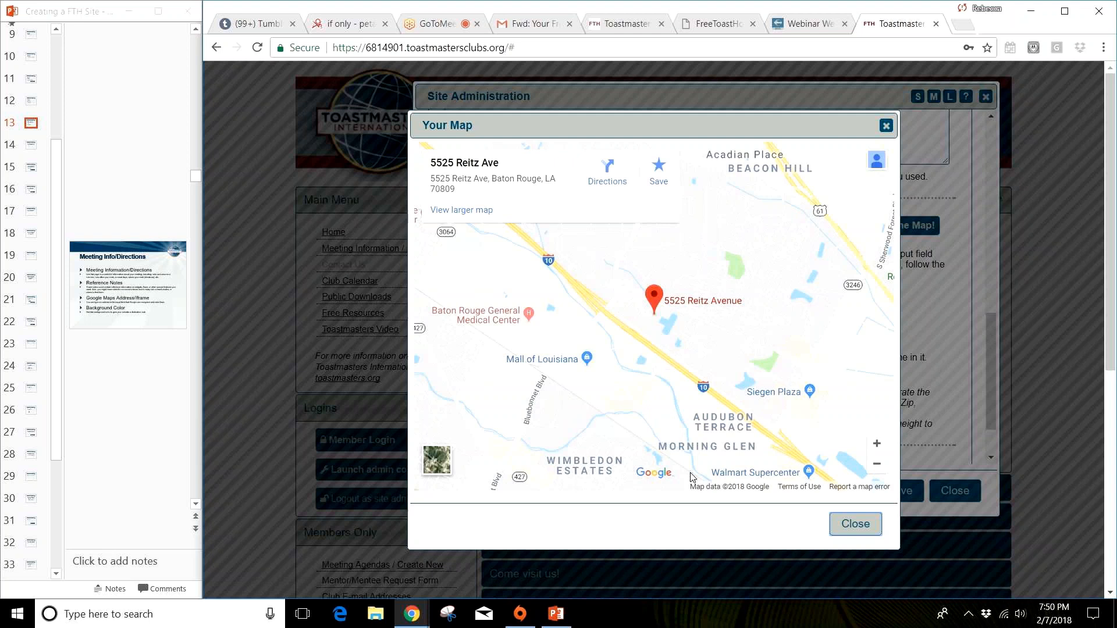
click(852, 523)
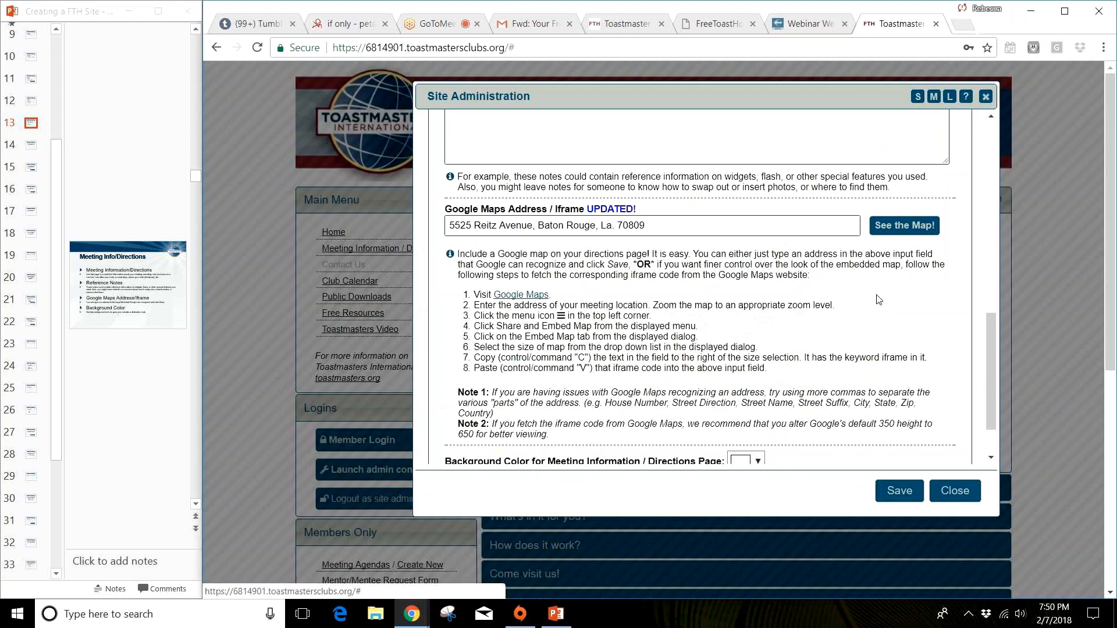
click(905, 492)
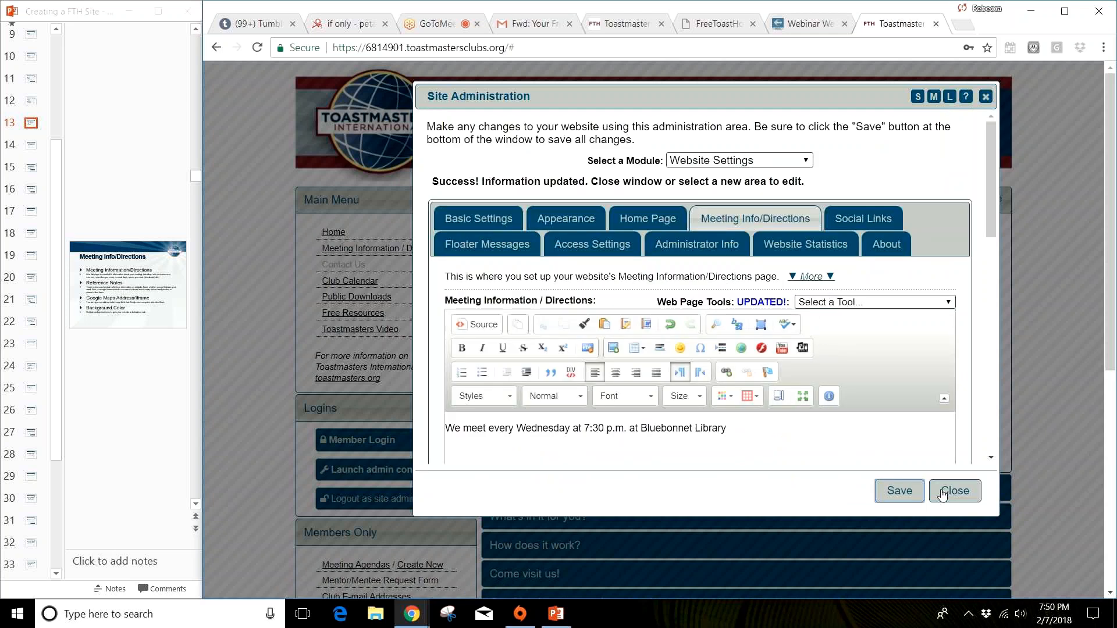
click(943, 495)
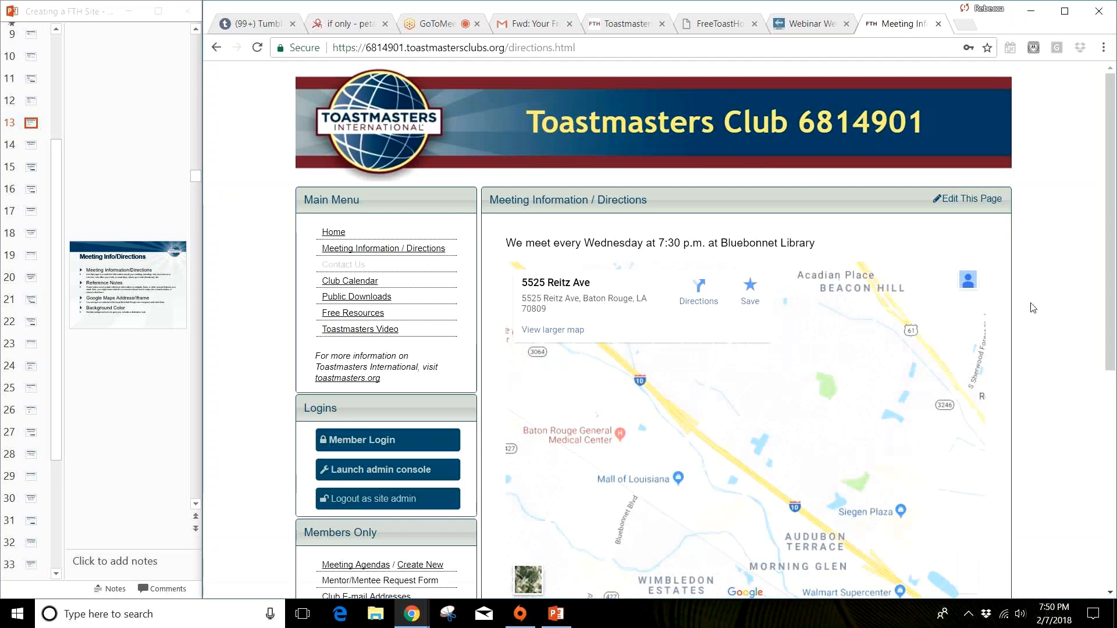
Step: Examine the embedded map and its surroundings on the club's Meeting Information / Directions page
scroll(1083, 294, down, 3)
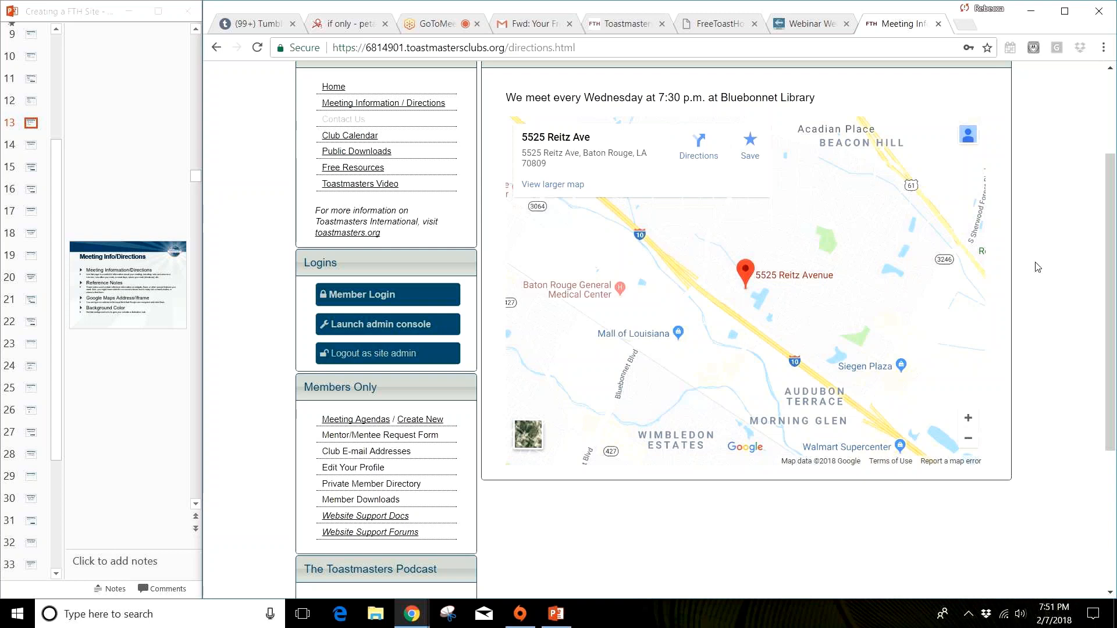
mouse_move(623, 201)
mouse_down()
mouse_move(794, 214)
mouse_move(780, 288)
mouse_move(654, 163)
mouse_up()
drag(900, 343, 795, 273)
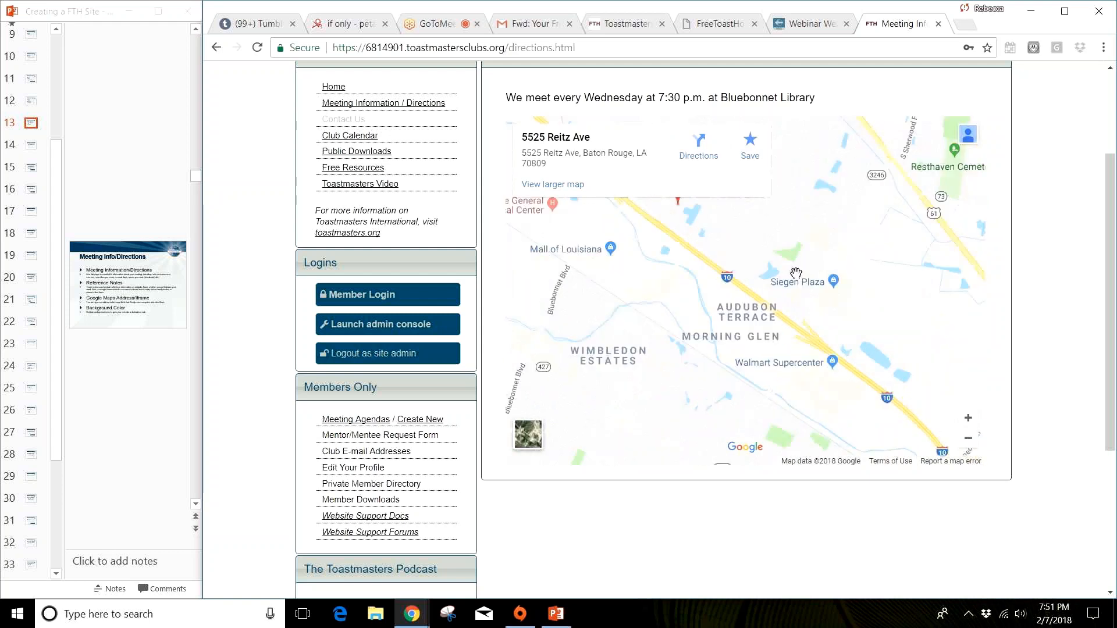
scroll(810, 403, up, 2)
scroll(811, 404, down, 1)
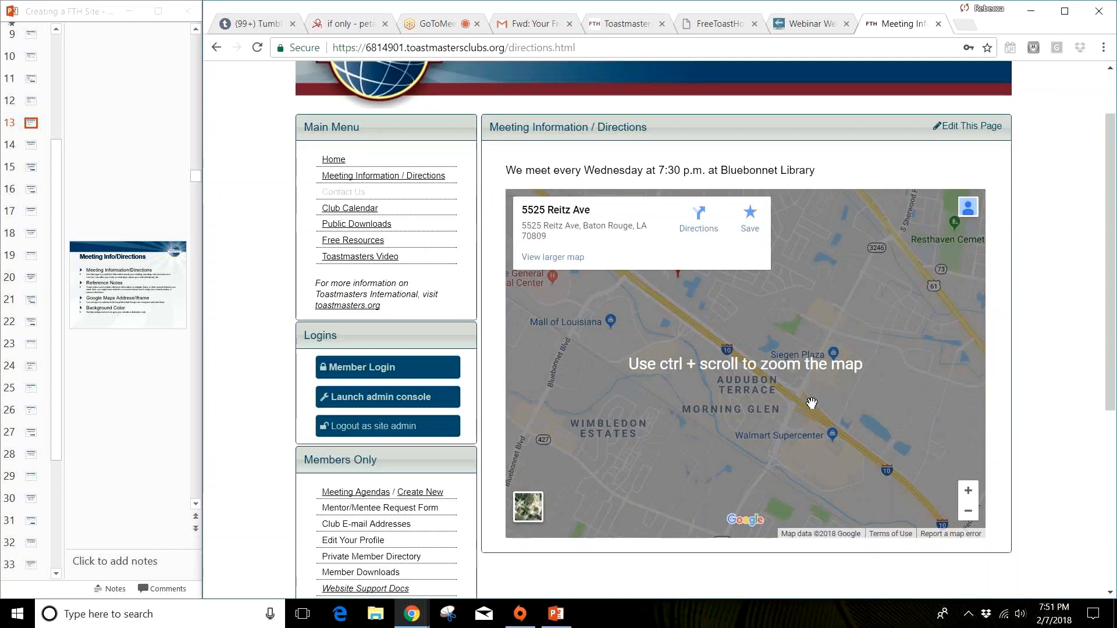
ctrl+scroll(811, 403, up, 1)
ctrl+scroll(812, 403, up, 1)
ctrl+scroll(811, 402, up, 1)
drag(758, 322, 868, 432)
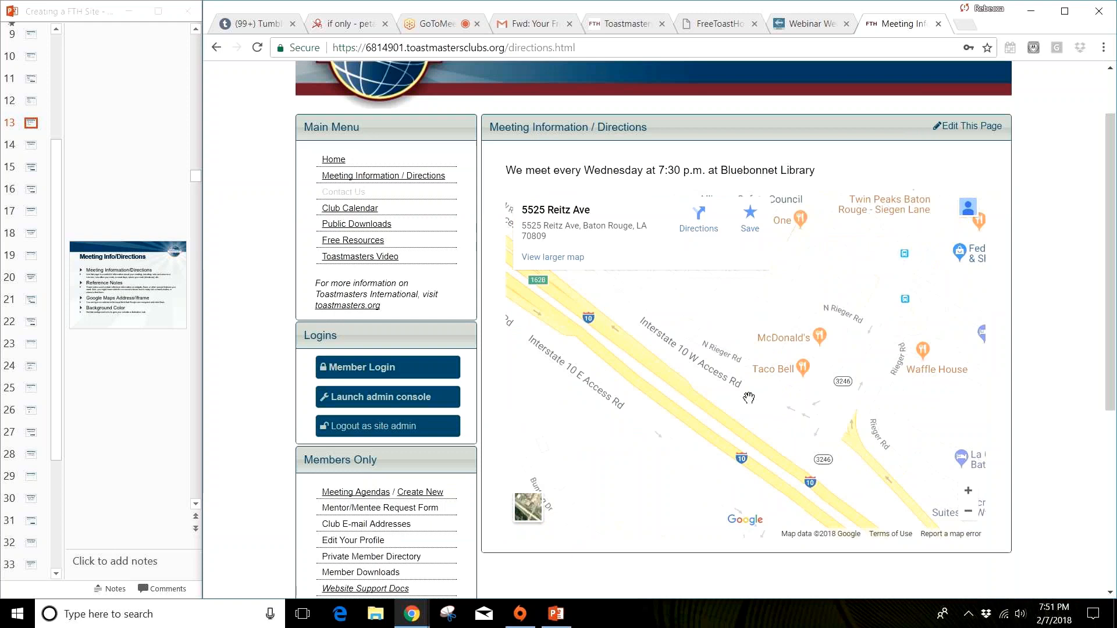
drag(685, 293, 815, 401)
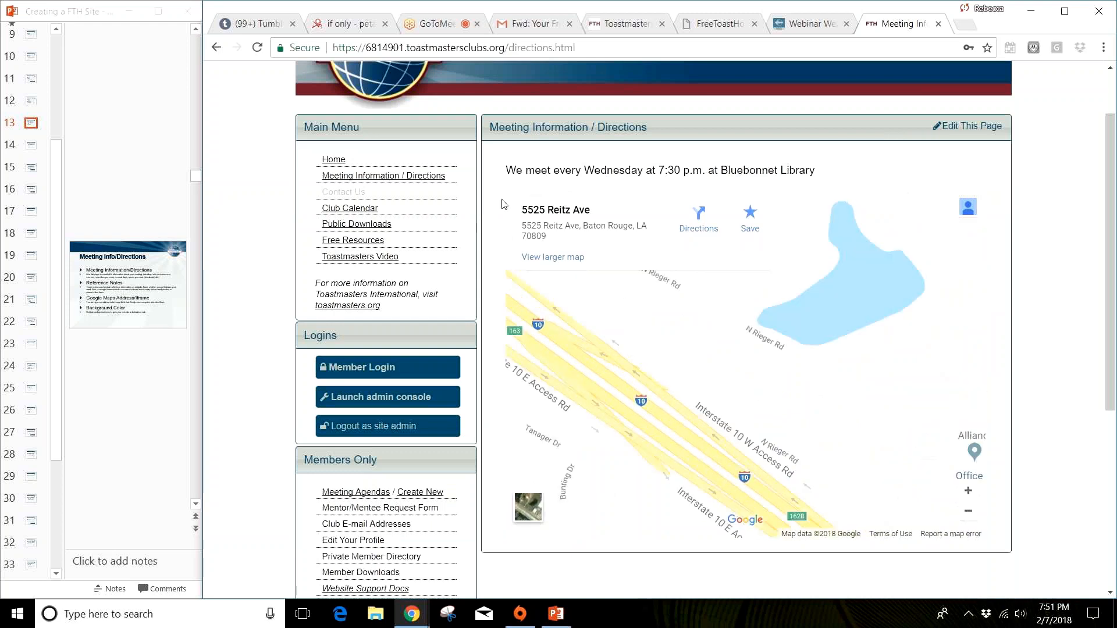
Step: Reopen the Meeting Info/Directions settings in the admin console and change the meeting day in the text to Thursday
click(388, 396)
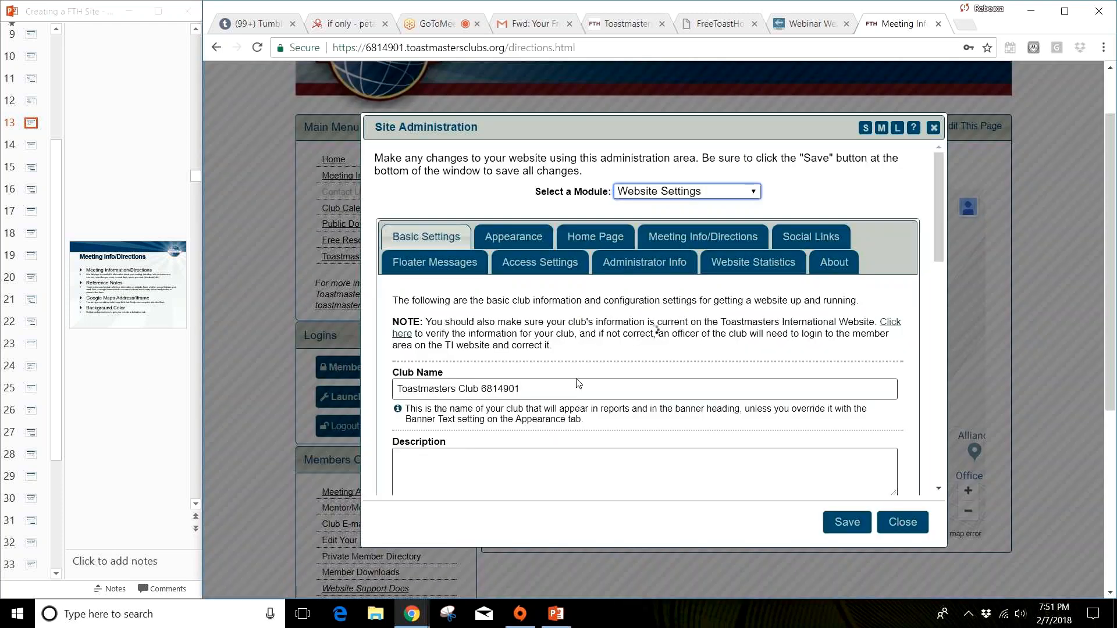
click(744, 239)
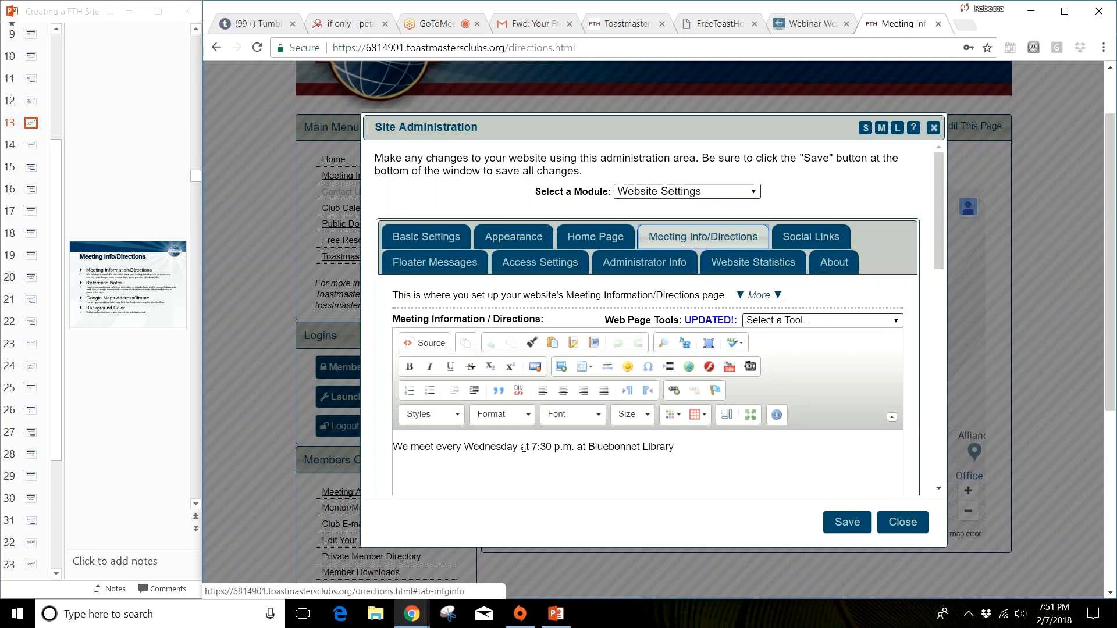
drag(518, 455, 469, 459)
text(Thursday)
Step: End the meeting sentence with a period and add a second paragraph reading "Come to back lot. We are waiting outside!"
click(679, 445)
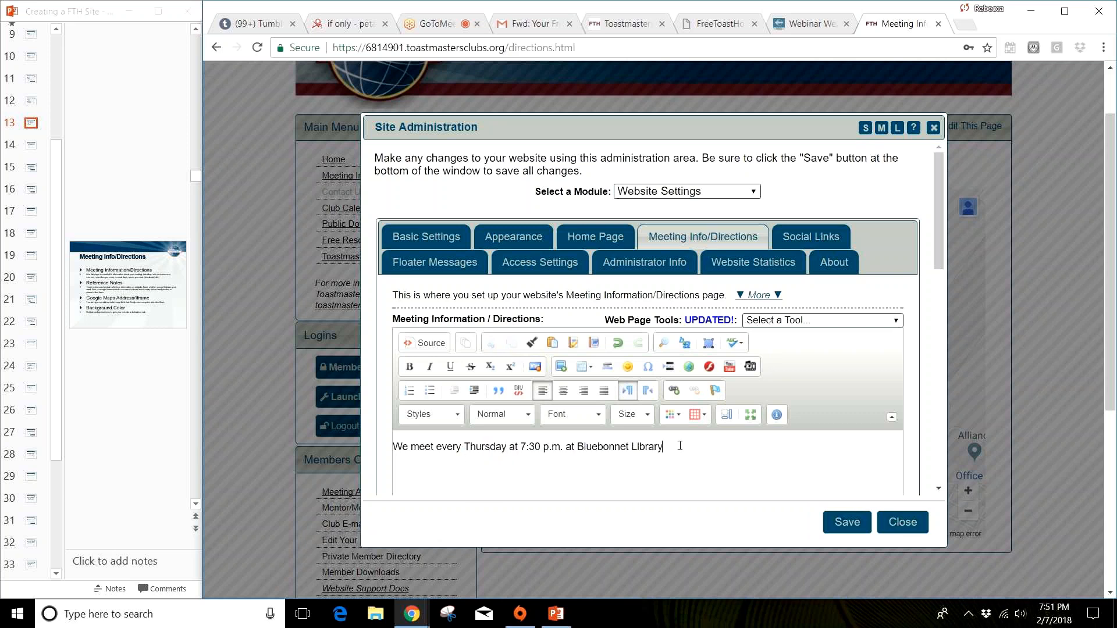
text(Come to back lot. We are waiting outside!)
key(Return)
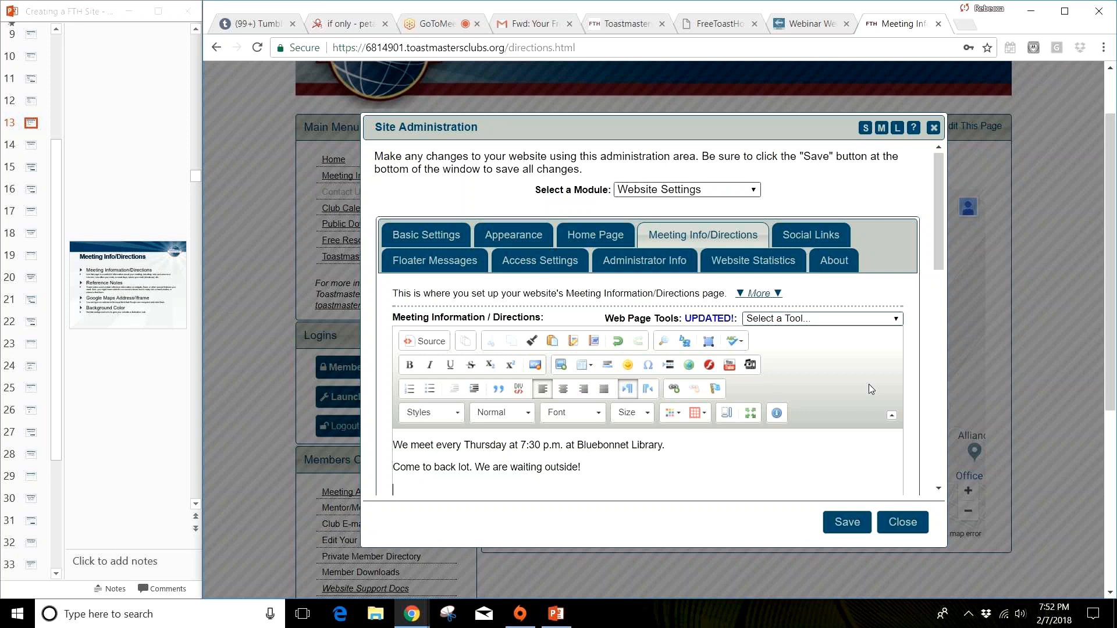
Step: Review the available web page tools and the HTML source of the Meeting Information / Directions content
click(861, 320)
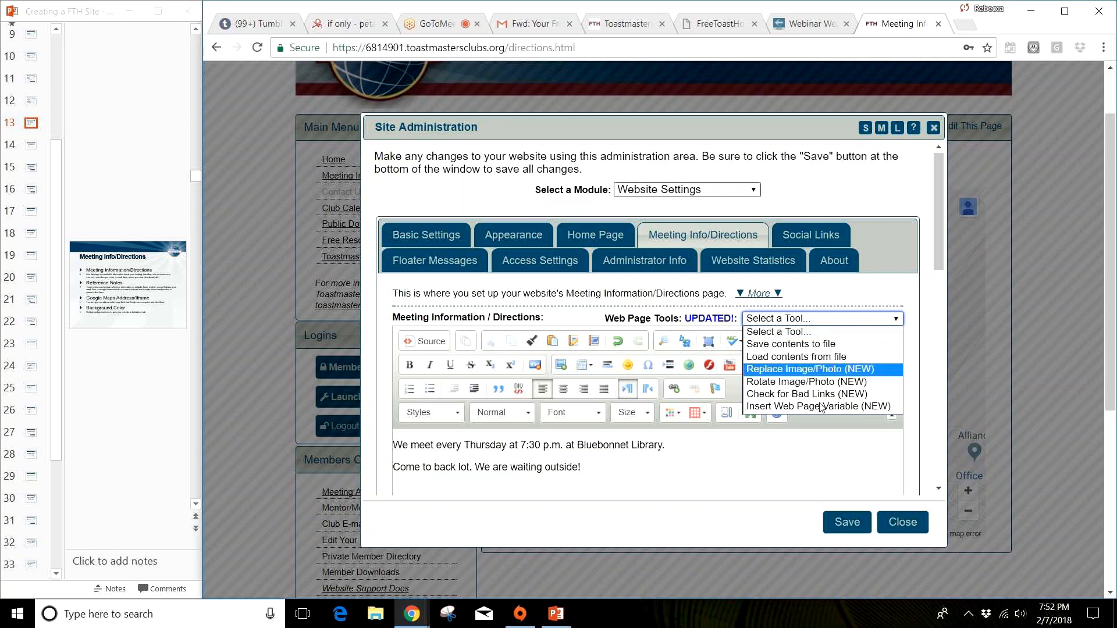
click(743, 491)
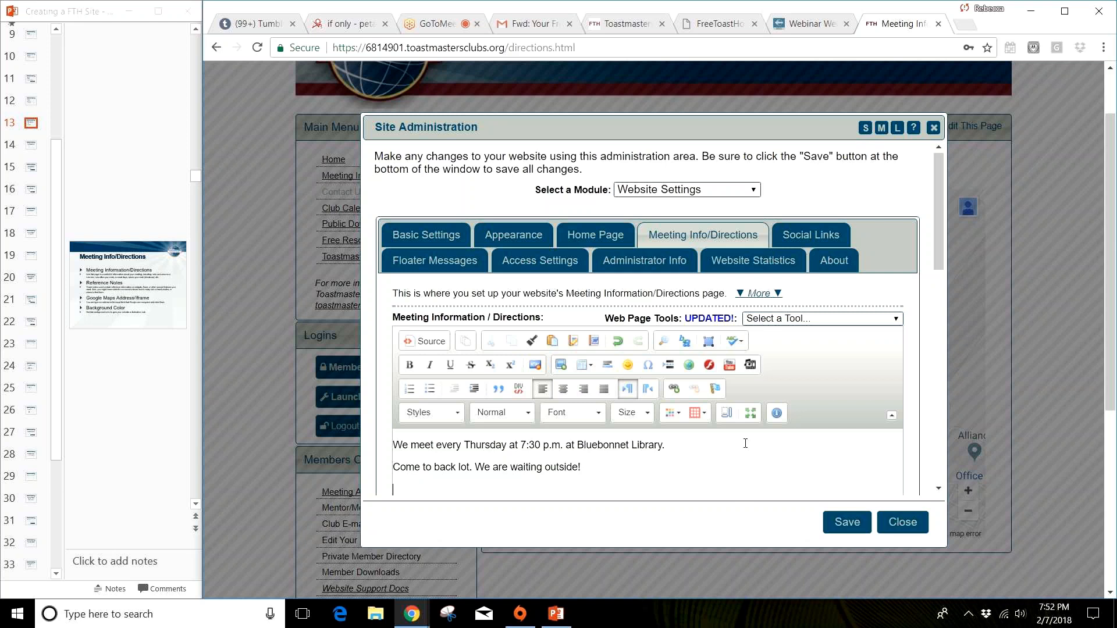
scroll(745, 443, down, 1)
scroll(748, 445, down, 1)
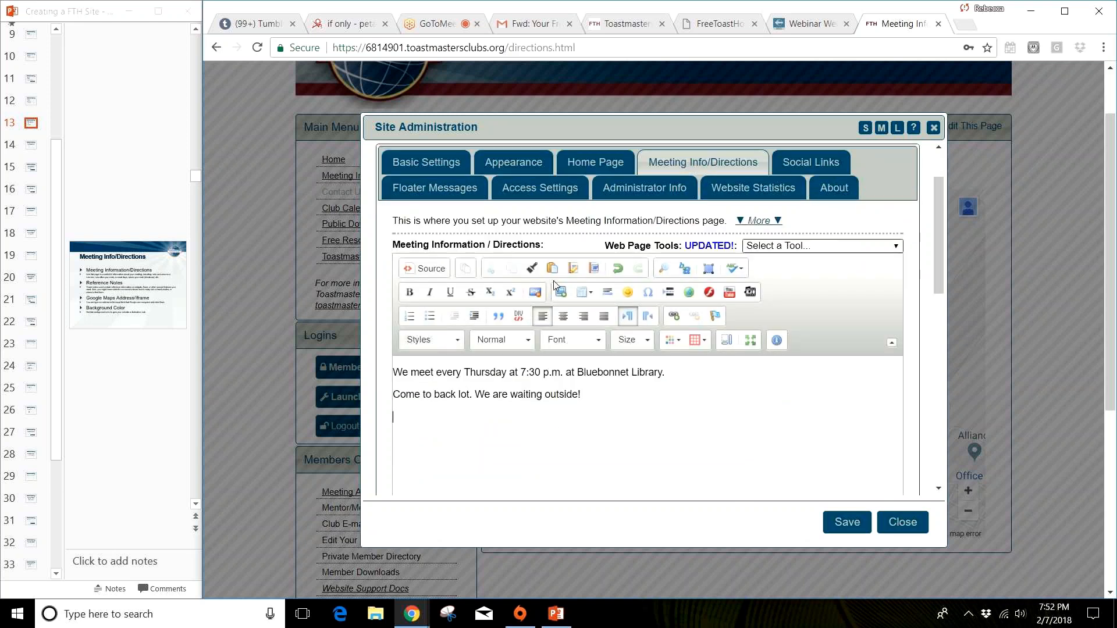
click(421, 272)
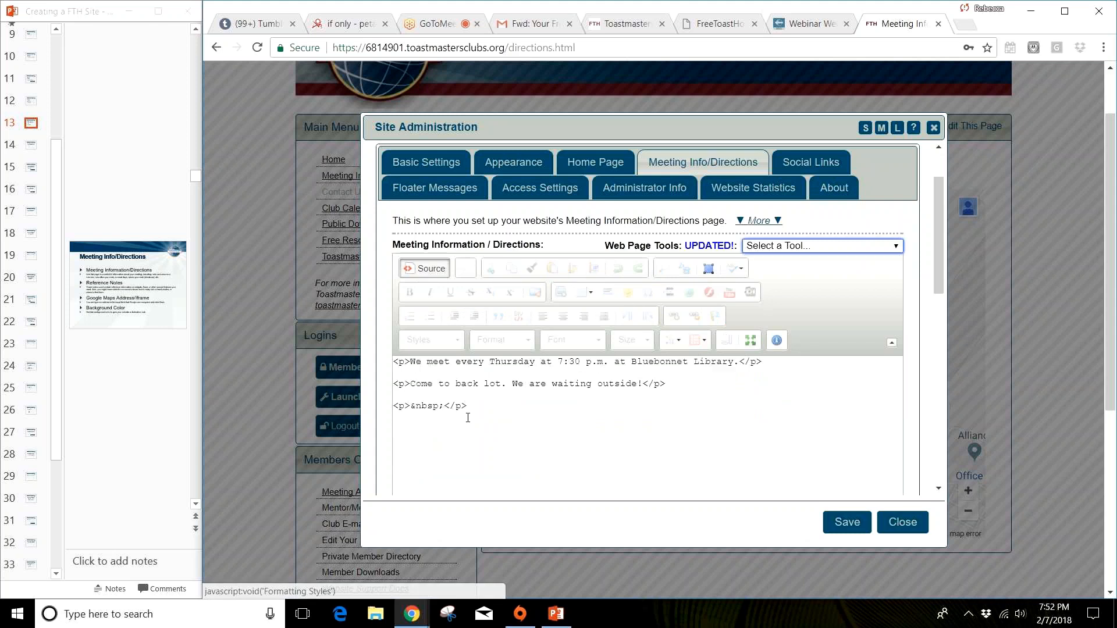
click(445, 272)
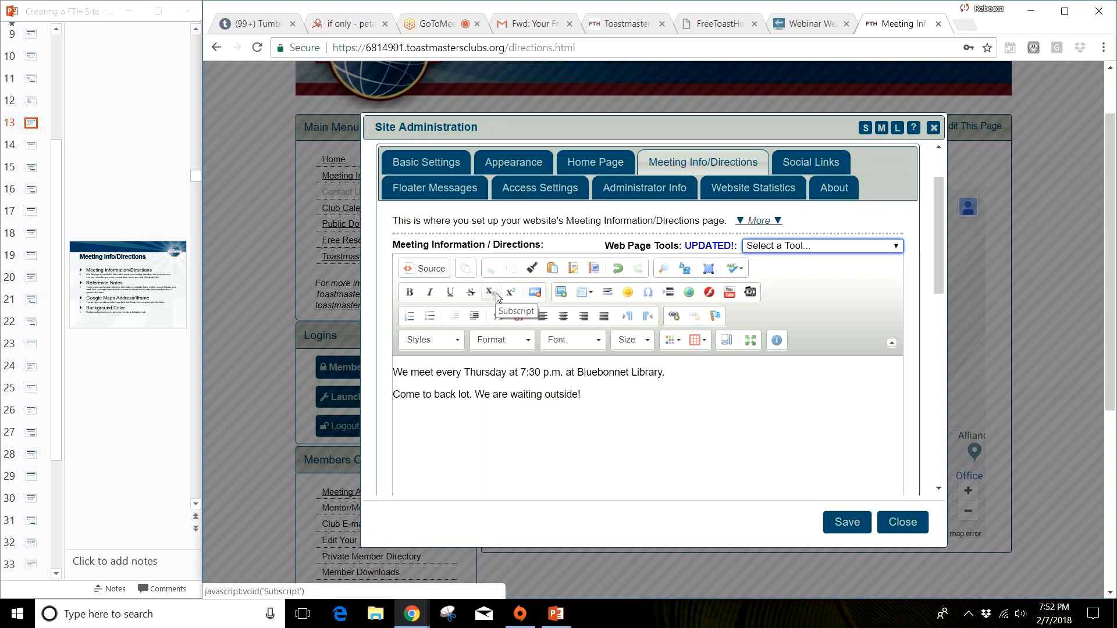
Step: Insert a red heart emoticon at the start of the meeting day sentence
click(631, 300)
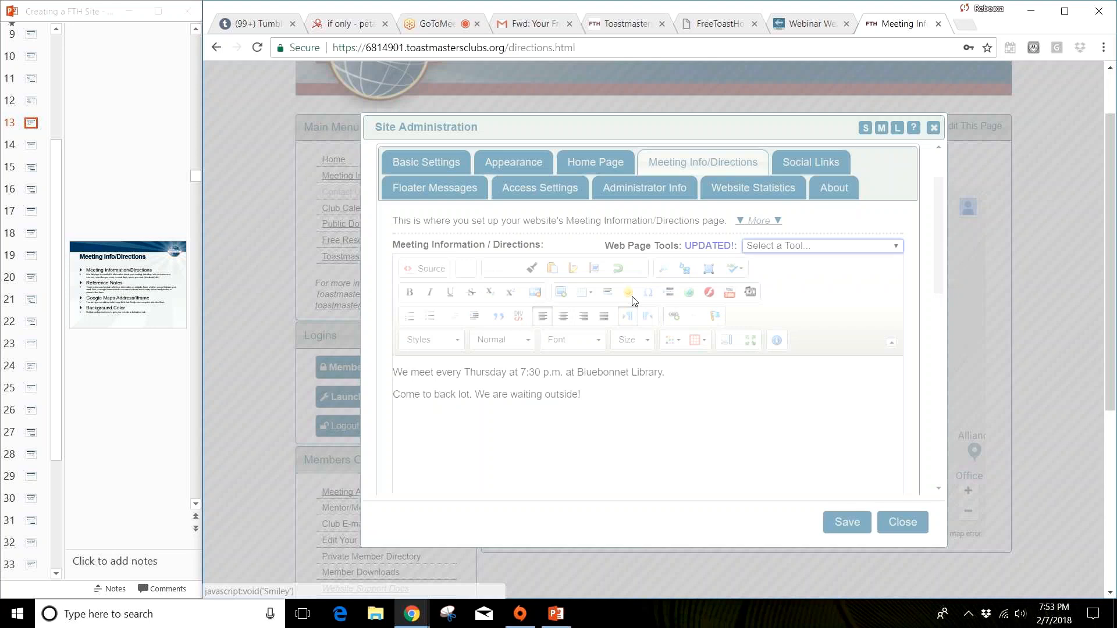
click(619, 349)
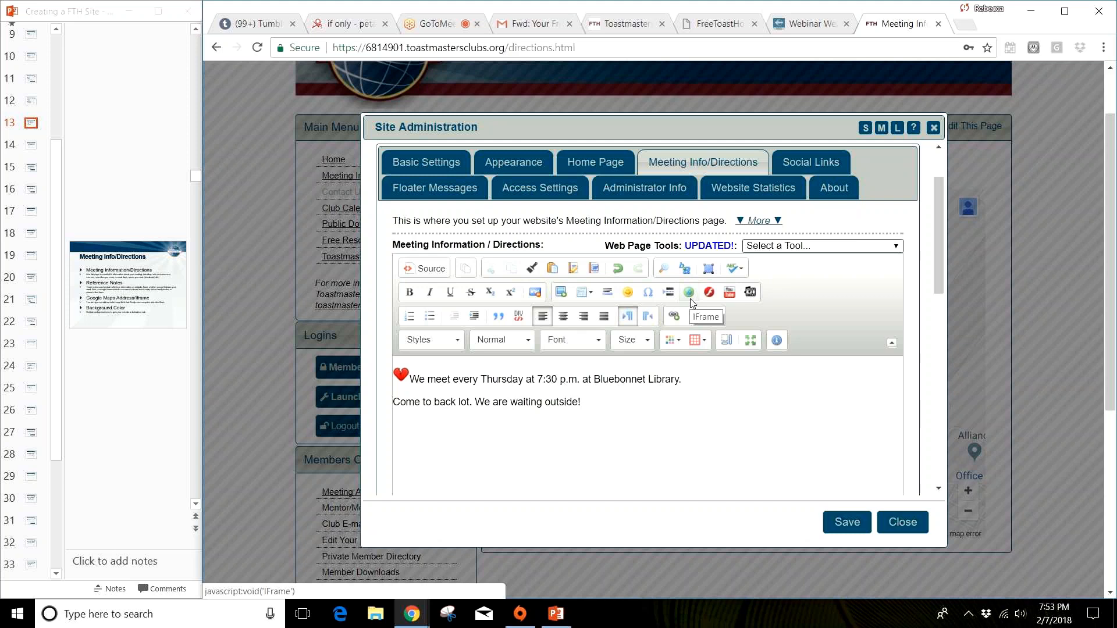
scroll(692, 303, up, 2)
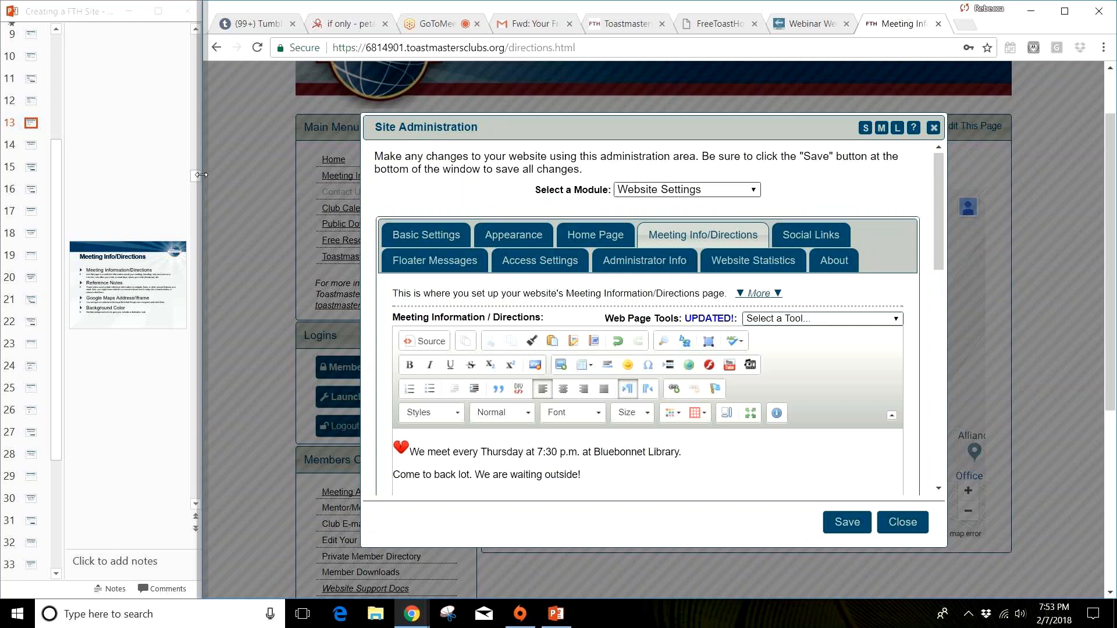
Step: Widen the PowerPoint window beside the browser and display the Social Links slide
drag(201, 174, 622, 174)
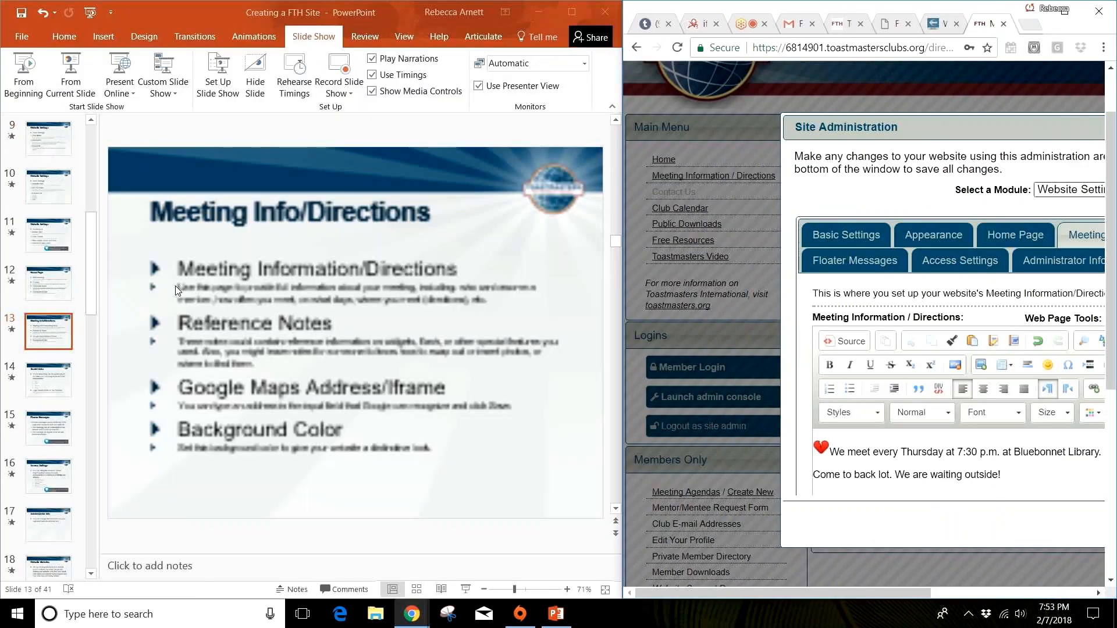
click(56, 381)
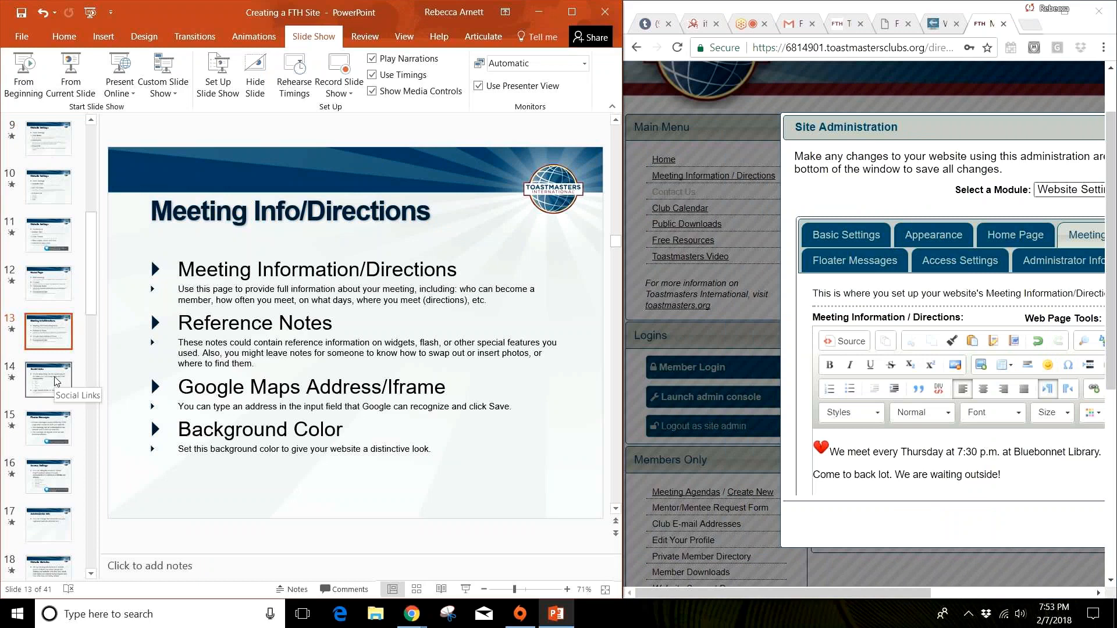
click(56, 381)
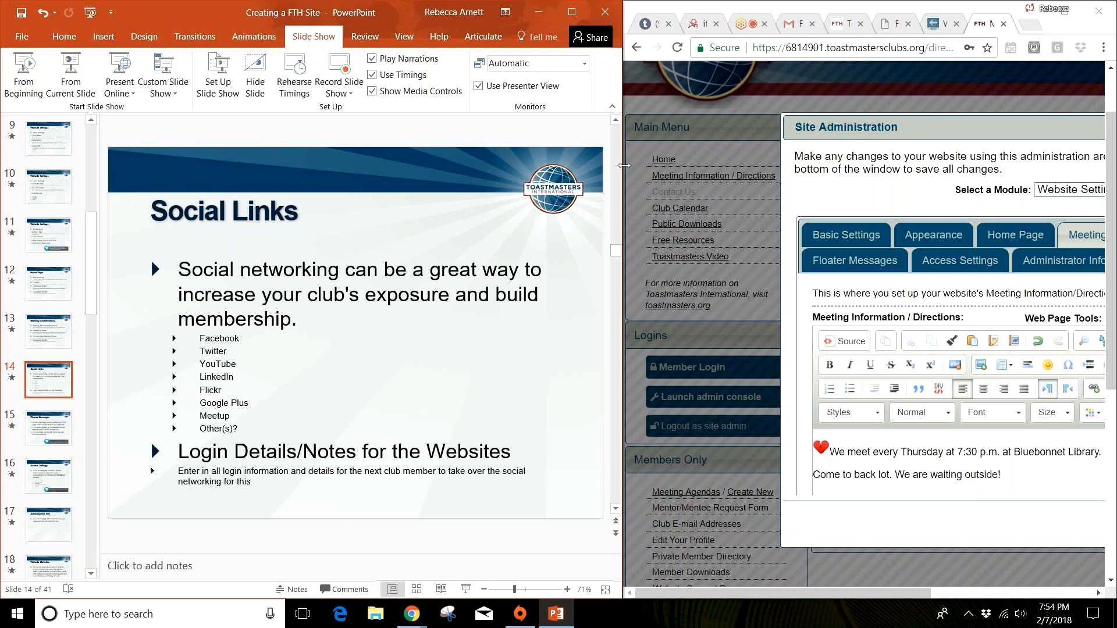
Step: Minimize the PowerPoint presentation and maximize the browser window showing the admin console
drag(622, 163, 388, 166)
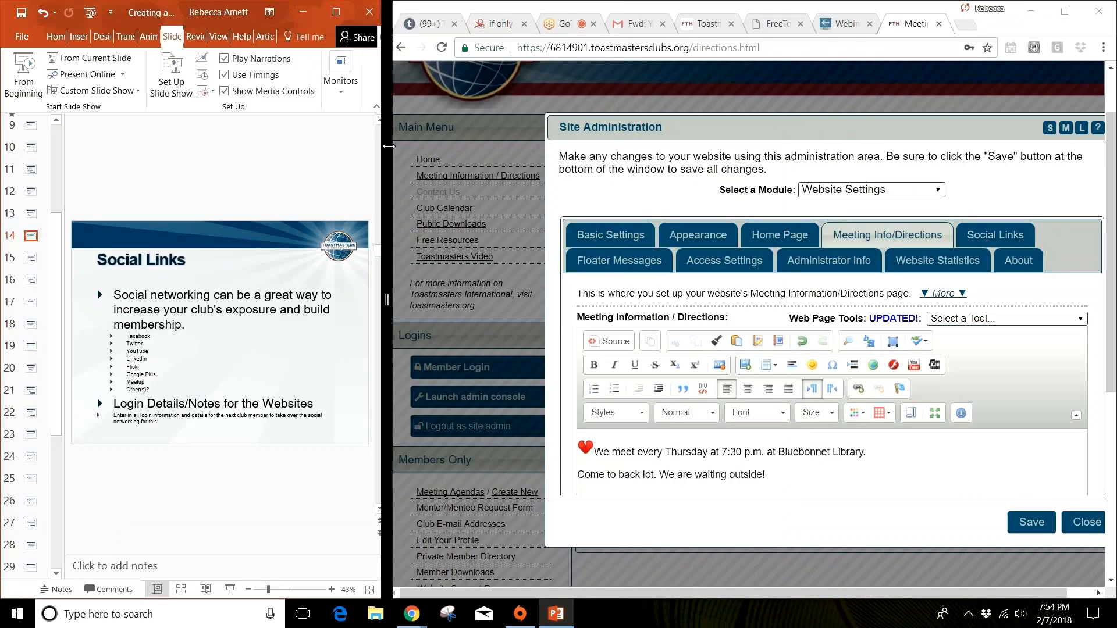
click(336, 12)
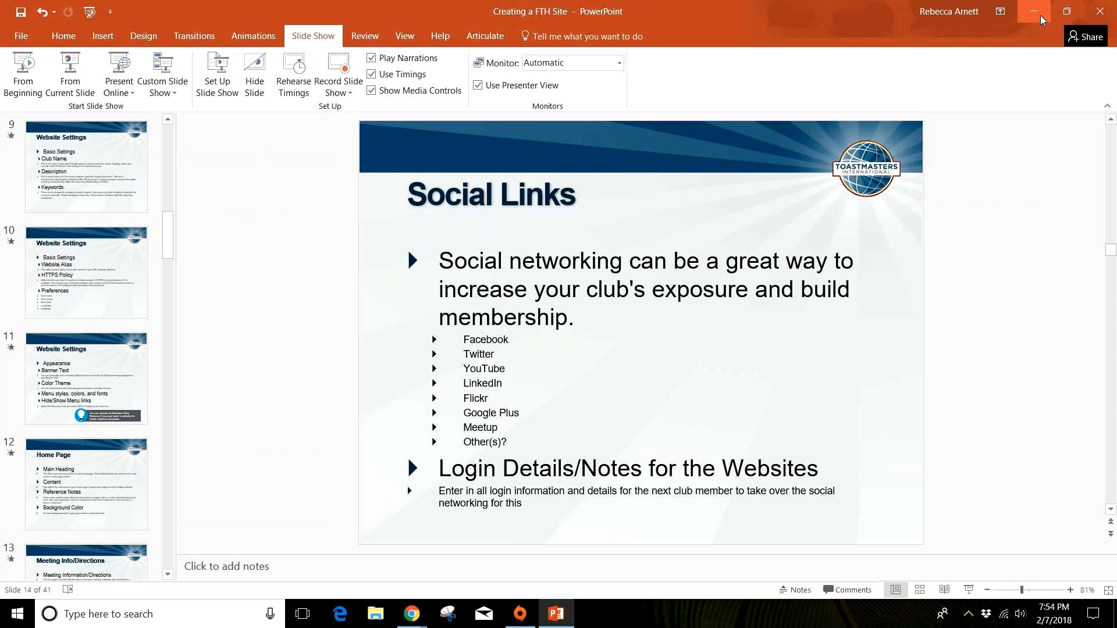
click(1040, 15)
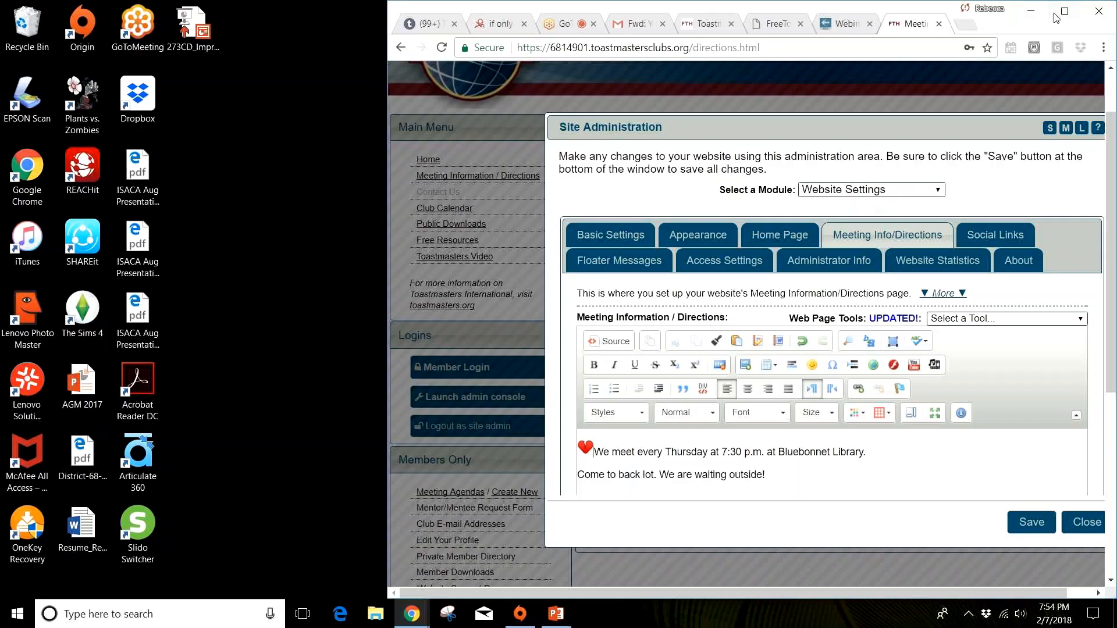
click(1062, 13)
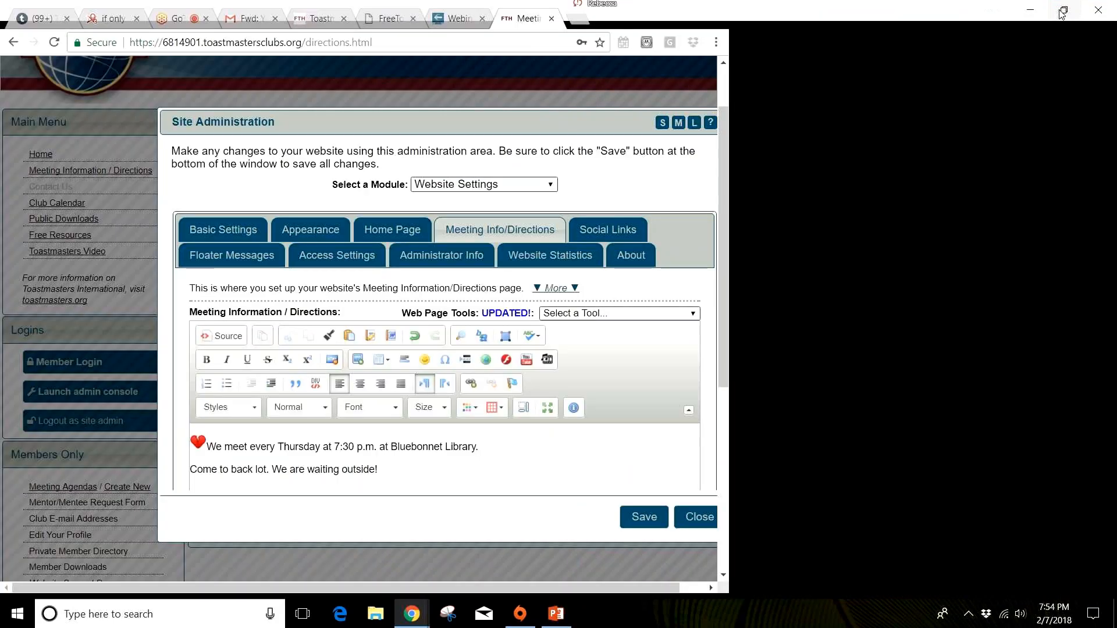
click(603, 220)
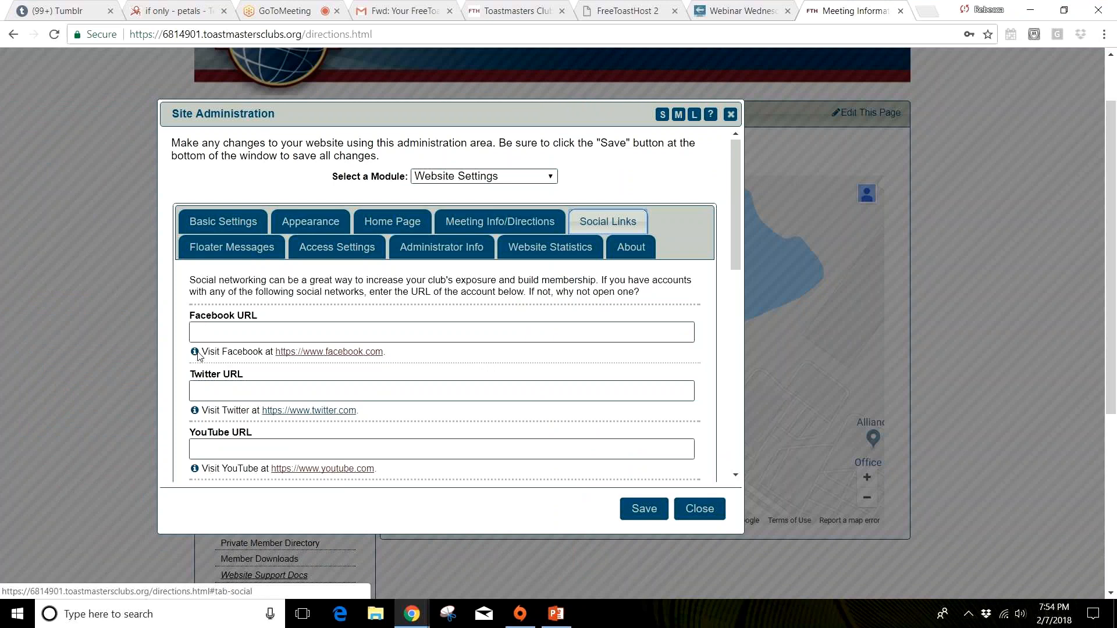
click(218, 333)
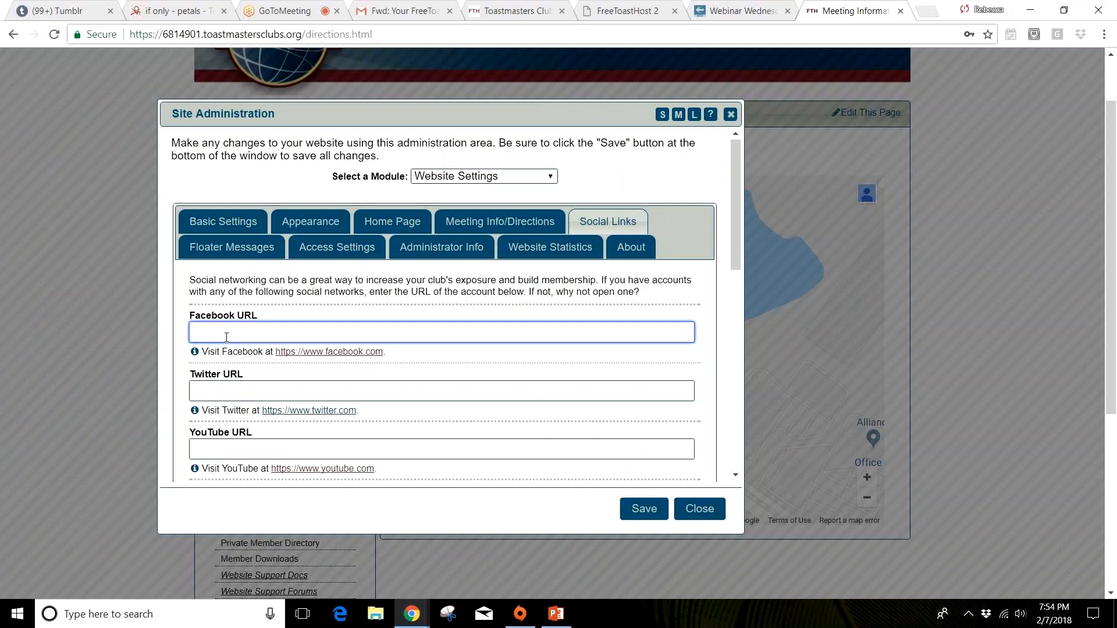
text(www.facebook.com/)
text(d68)
Step: Examine the remaining social network URL fields, the Other Social Networking Websites entry and the login details notes
click(289, 392)
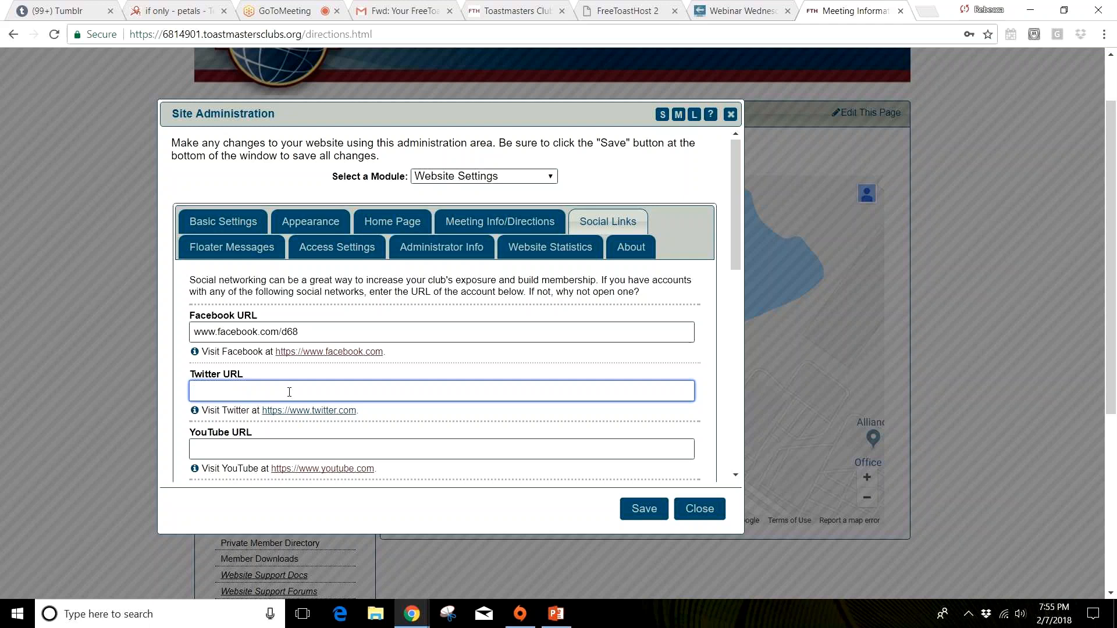
scroll(285, 349, down, 3)
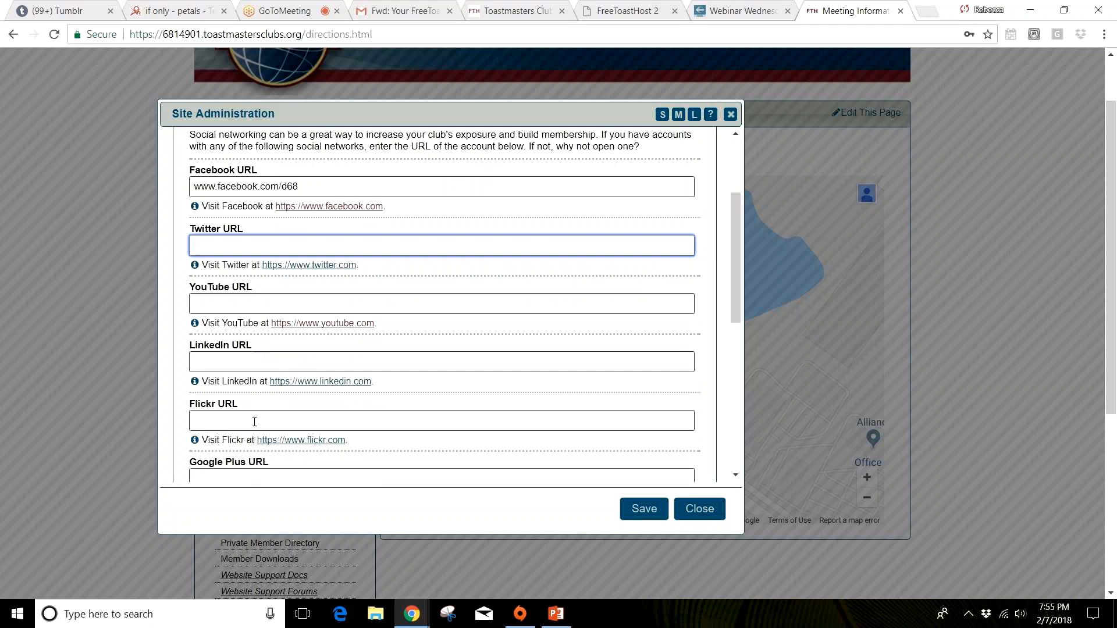
scroll(256, 431, down, 1)
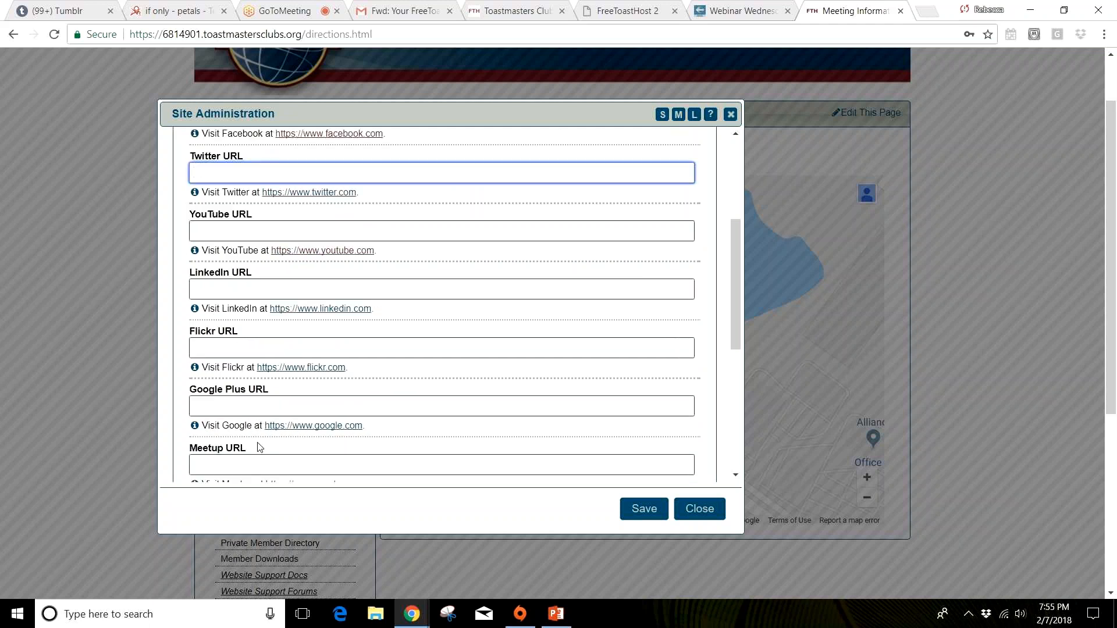
scroll(259, 447, down, 1)
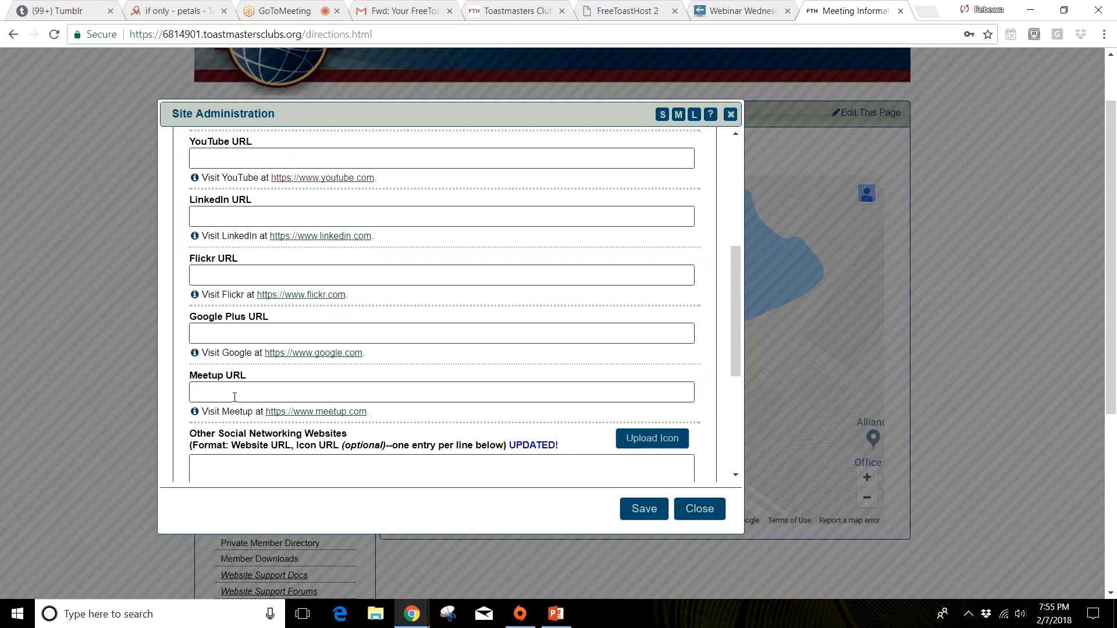
scroll(234, 397, down, 1)
scroll(235, 397, down, 3)
click(259, 273)
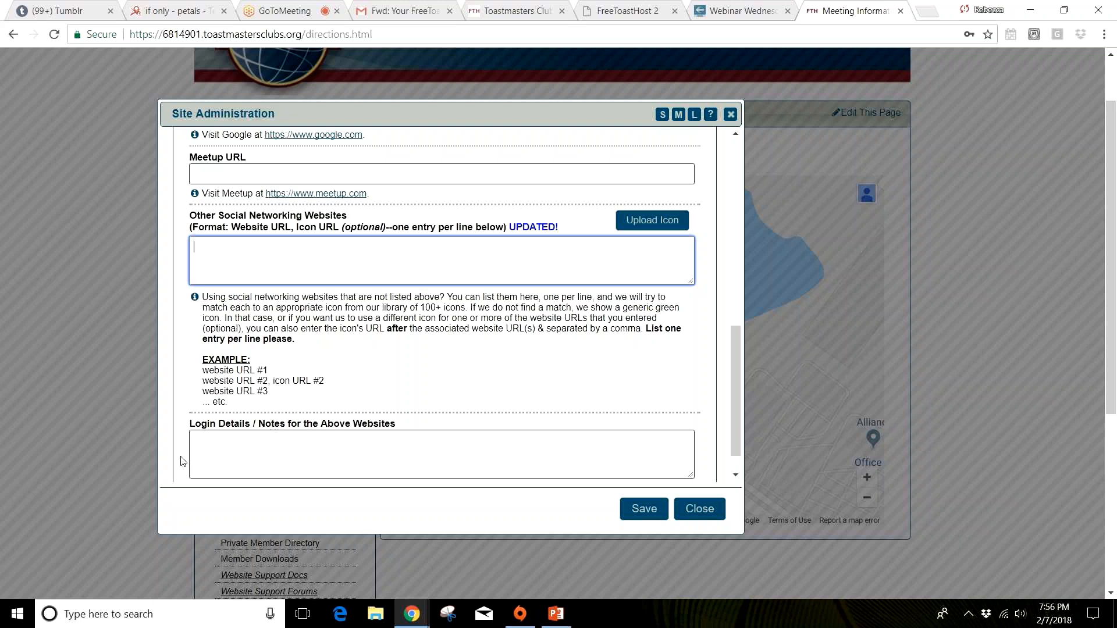
Step: Save the Social Links settings, close the admin console, and check the social media links and meeting information on the reloaded page
click(662, 513)
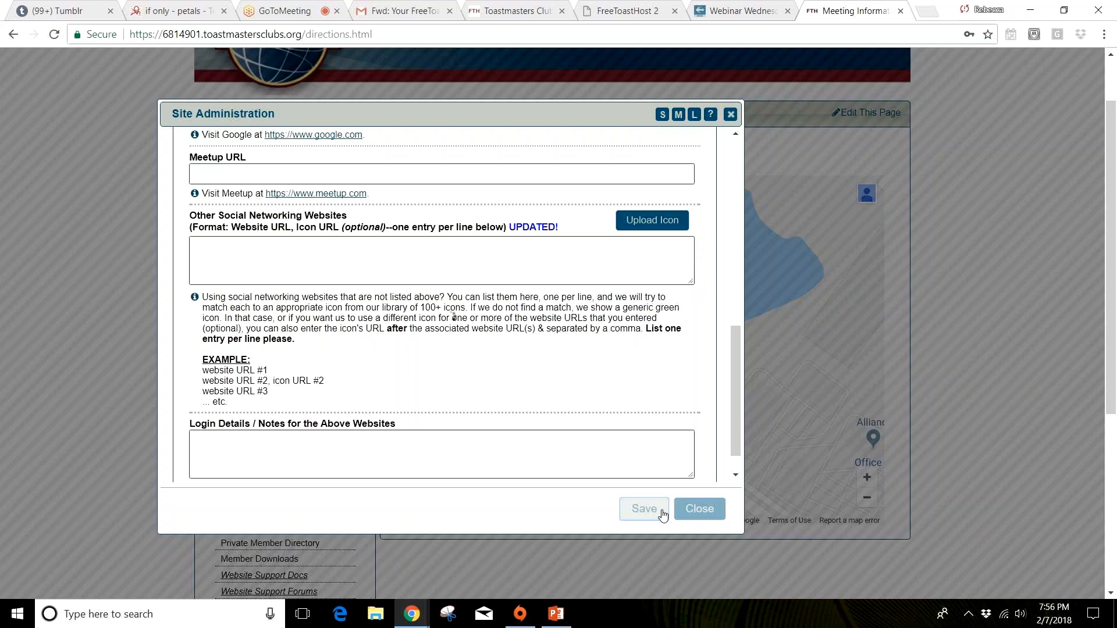
click(698, 510)
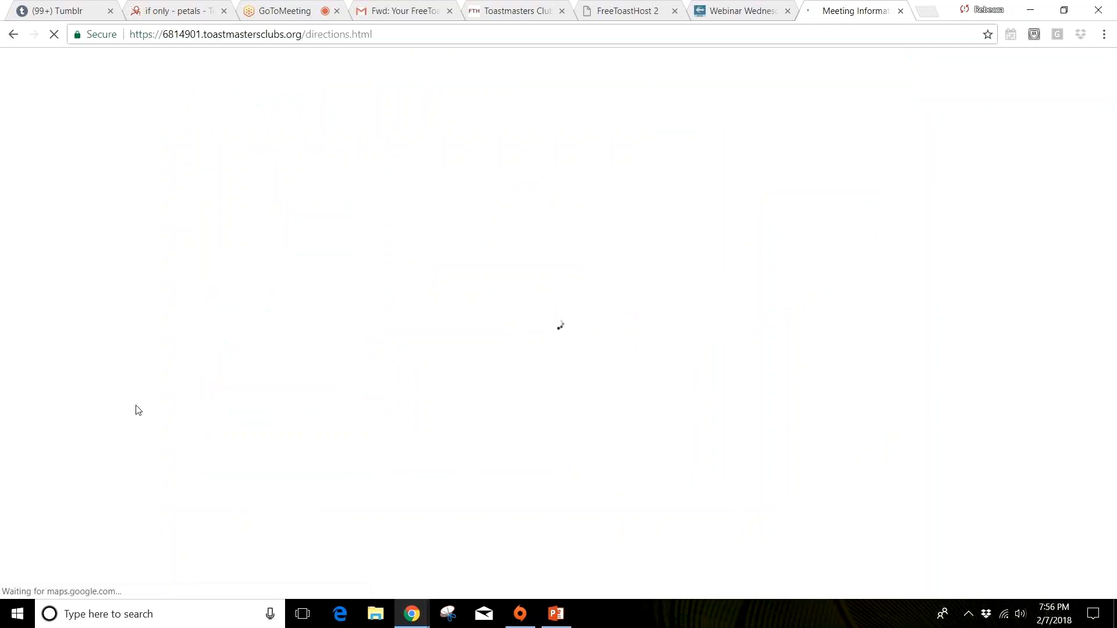
scroll(138, 411, down, 3)
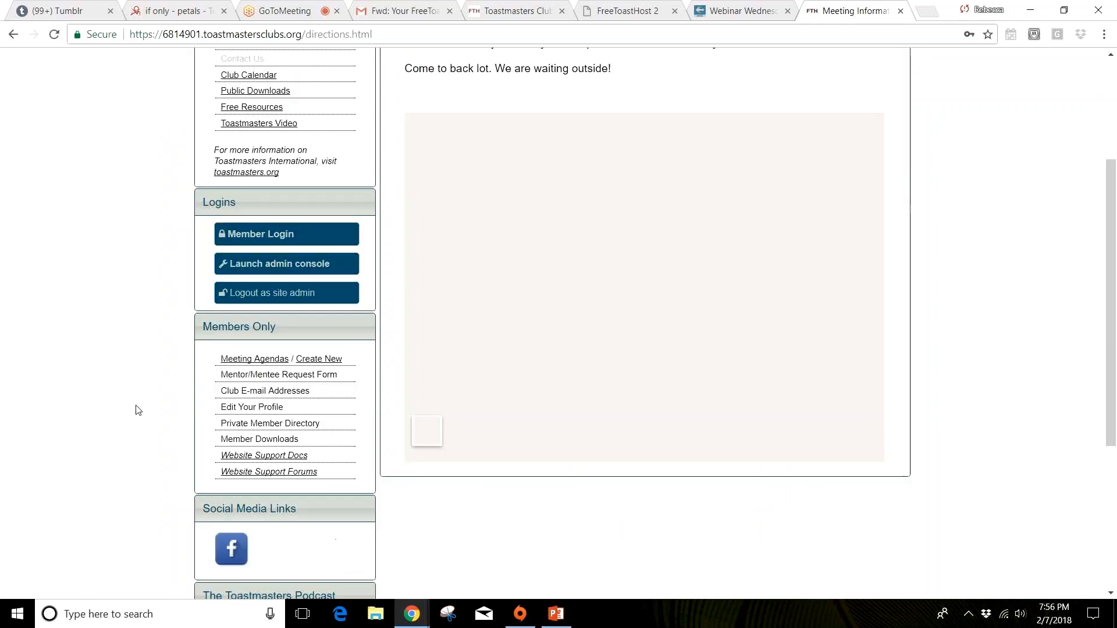
scroll(138, 410, down, 3)
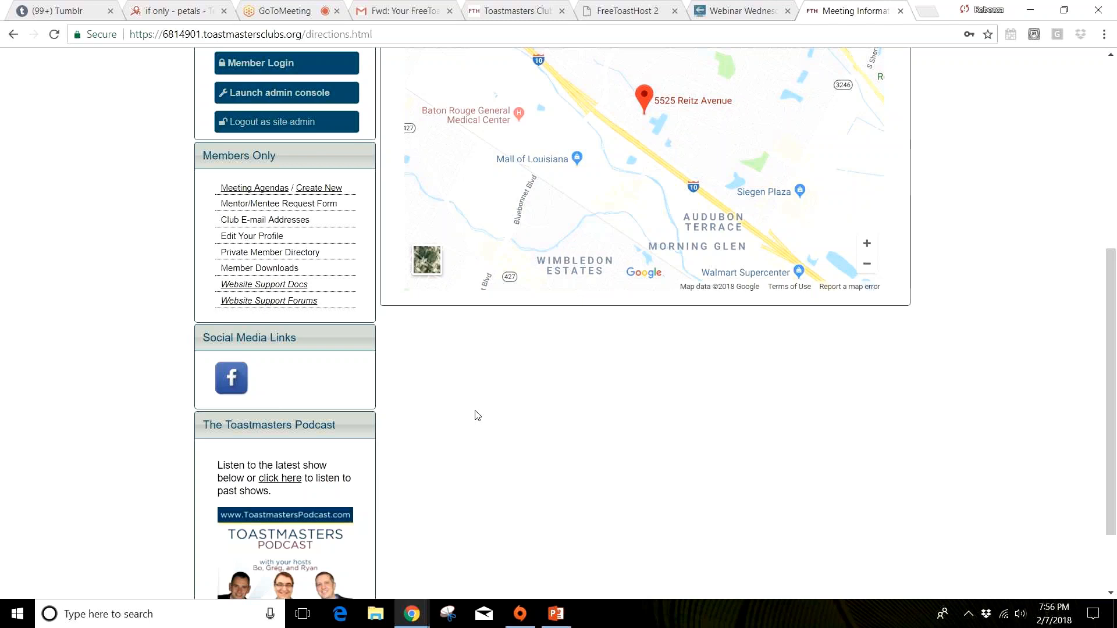
scroll(475, 414, up, 4)
scroll(474, 414, up, 1)
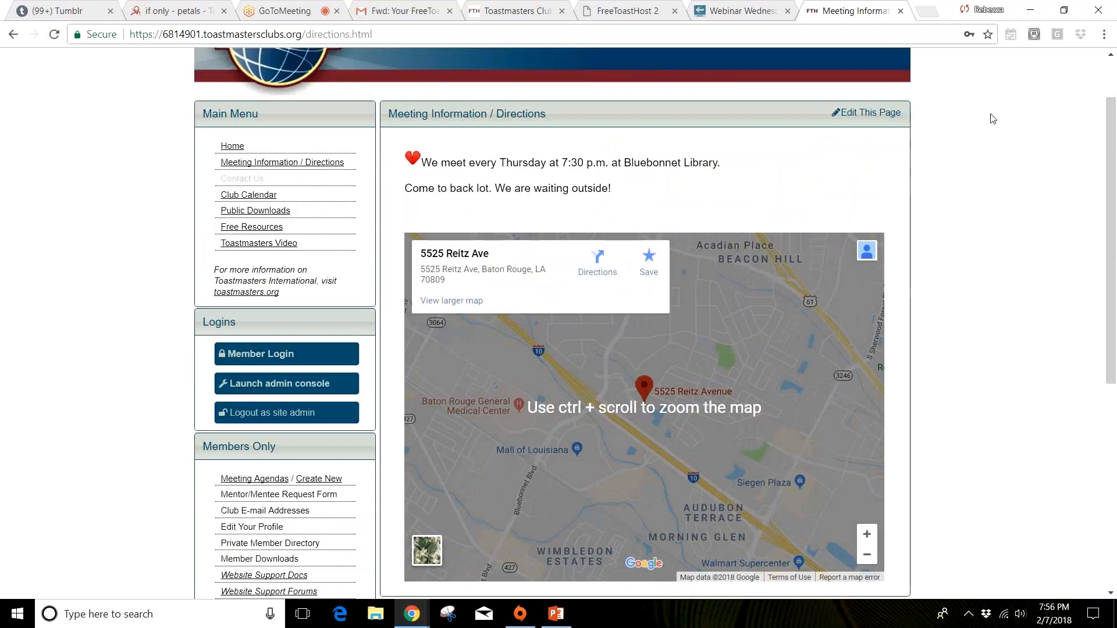
Step: Switch to the PowerPoint presentation, run the slide show from the Social Links slide, and advance to the Floater Messages slide
click(1033, 8)
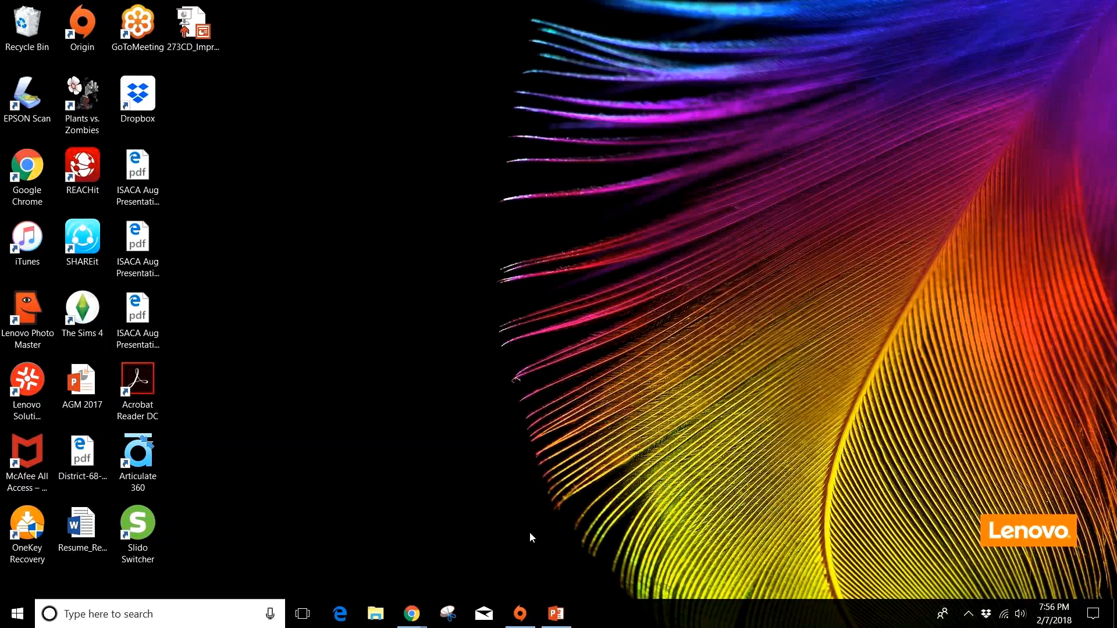
click(554, 615)
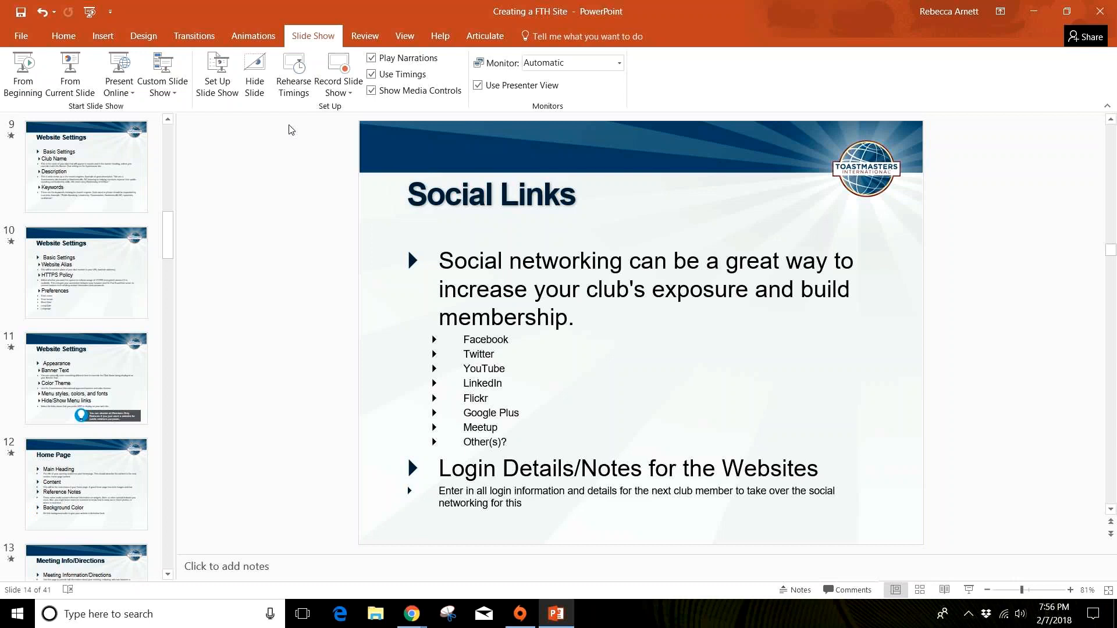
click(78, 97)
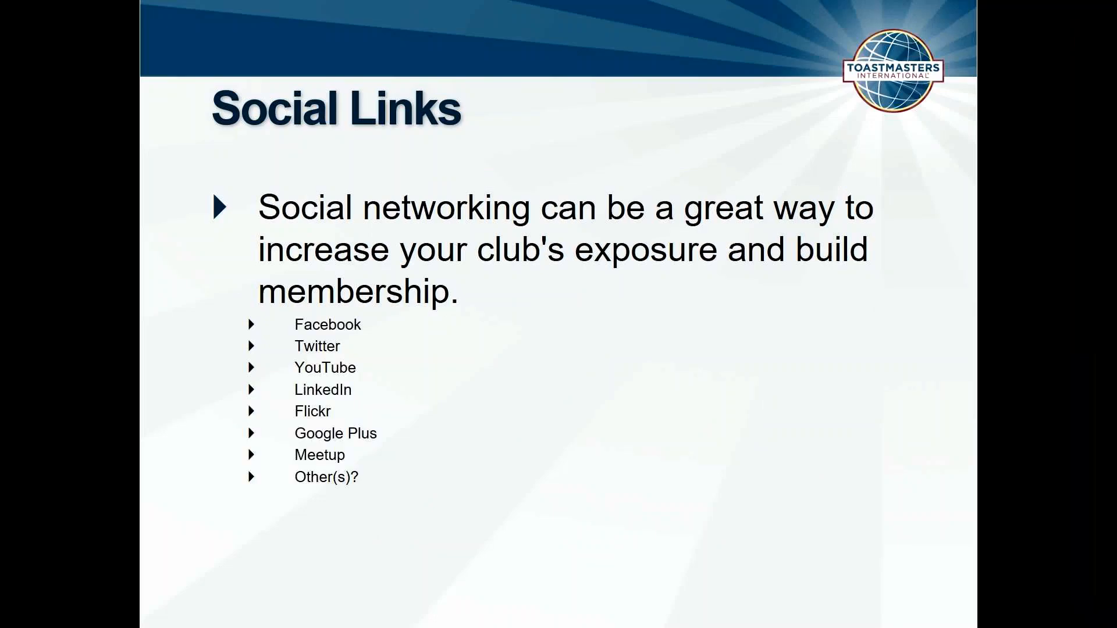
key(Right)
key(Right)
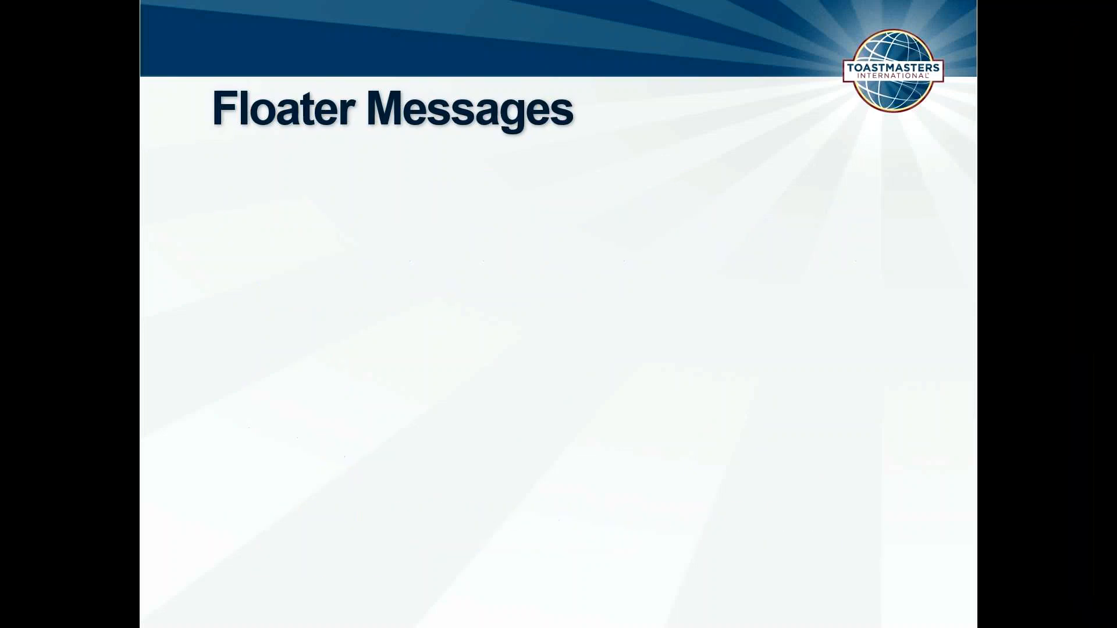
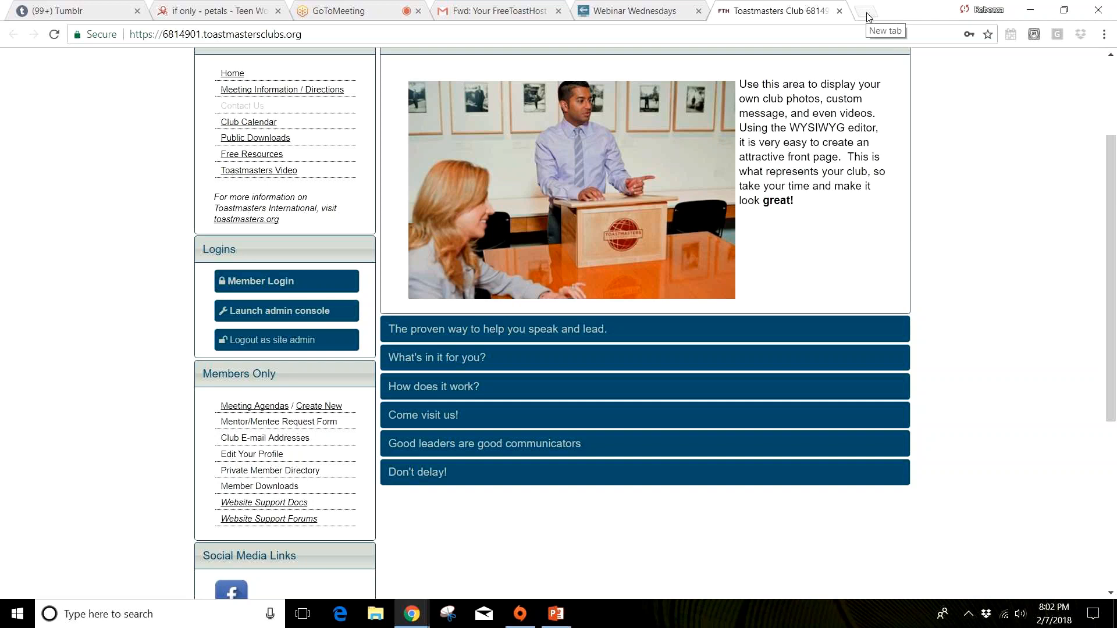
Step: Open the Blue Note Speakers club website at bluenotespeakers.toastmastersclubs.org in a new browser tab
click(865, 11)
text(bluenote)
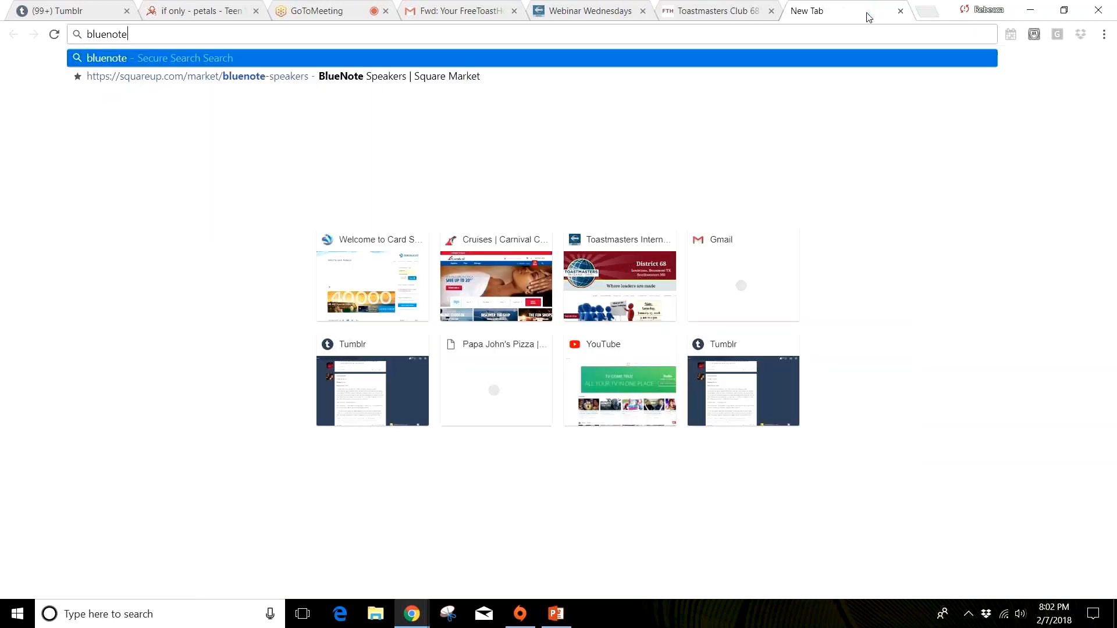
text(speakers.ta)
key(Num_Lock)
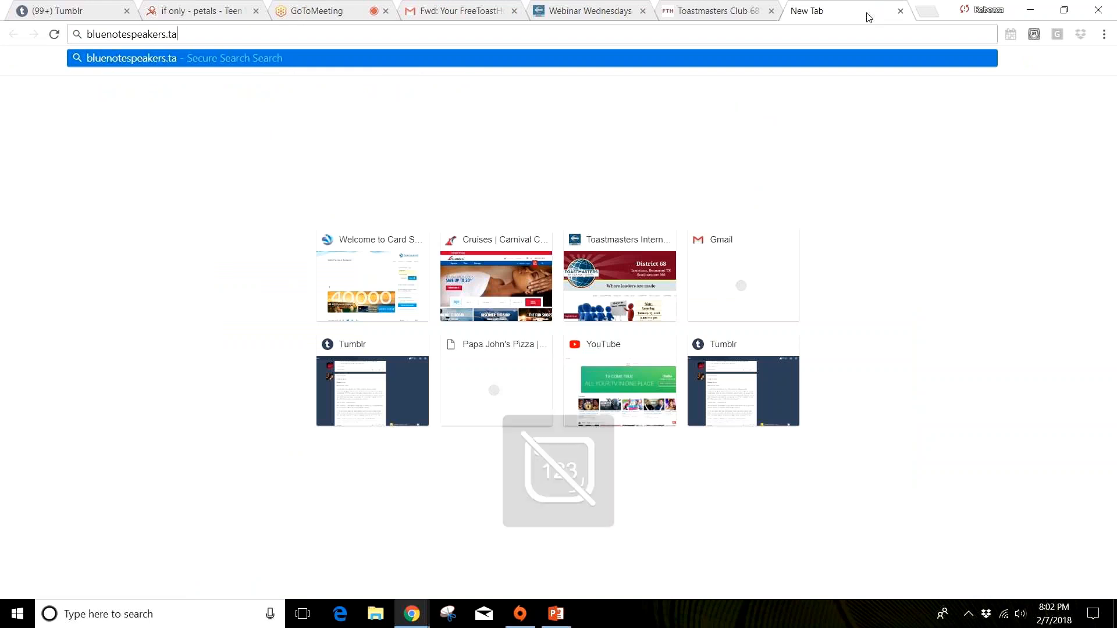
text(oastmastersl)
key(BackSpace)
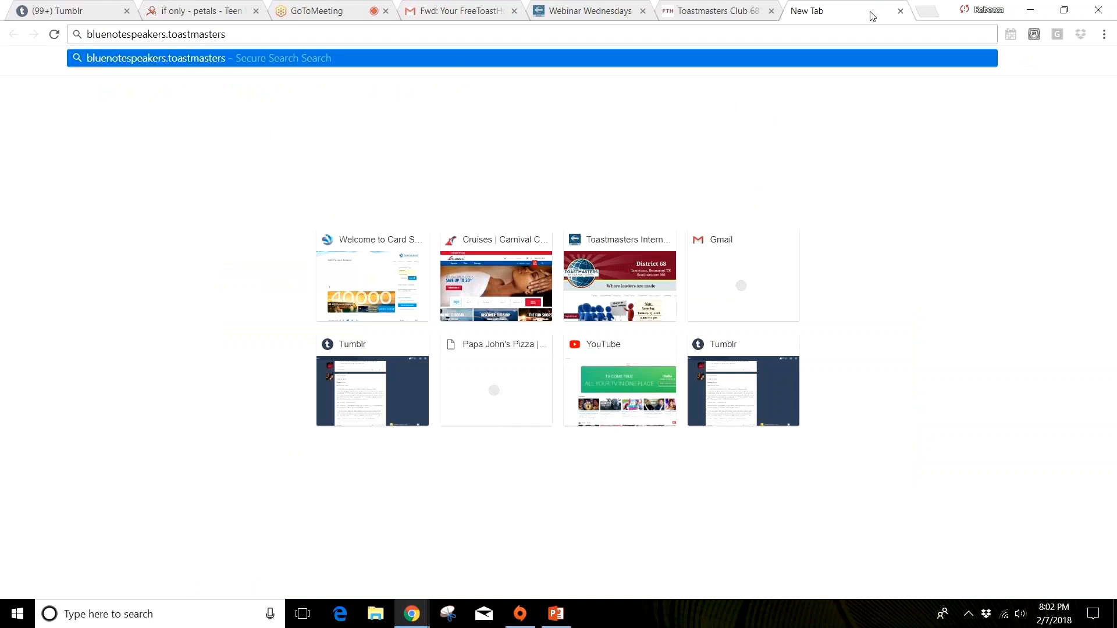
text(clb)
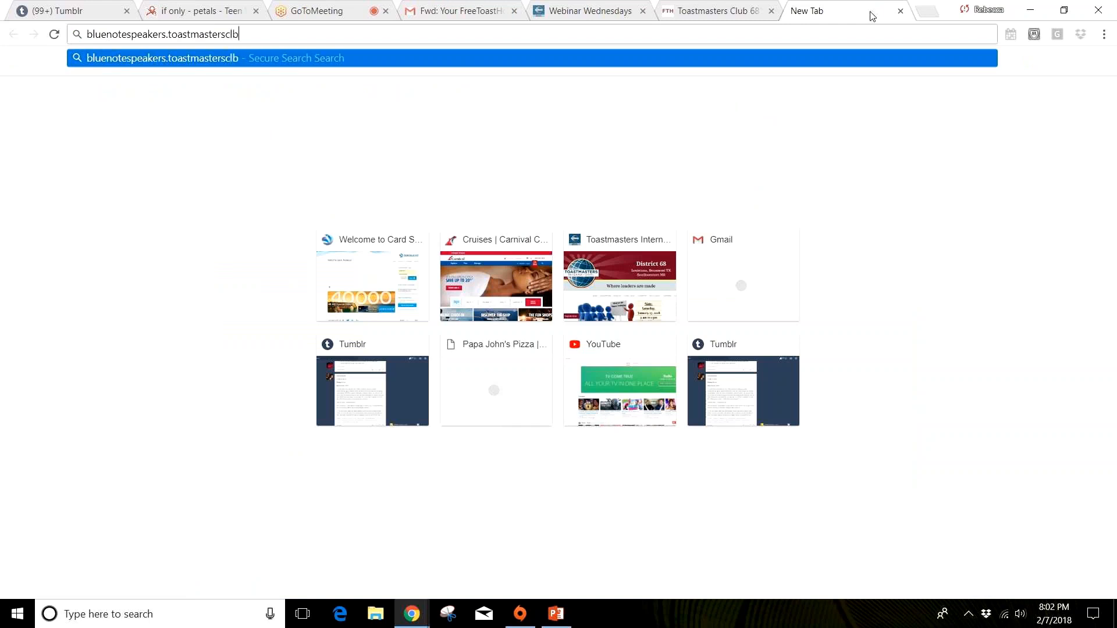
key(BackSpace)
text(ubs.org)
key(Return)
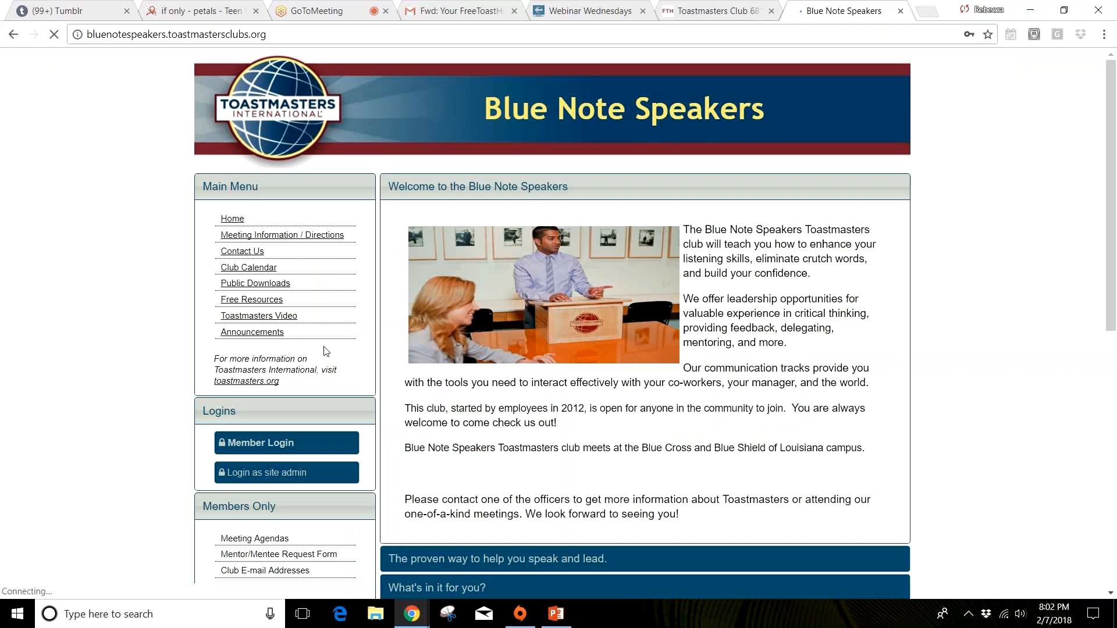
Step: Log in to the Blue Note Speakers site as a club member with the member's name and account password
click(293, 440)
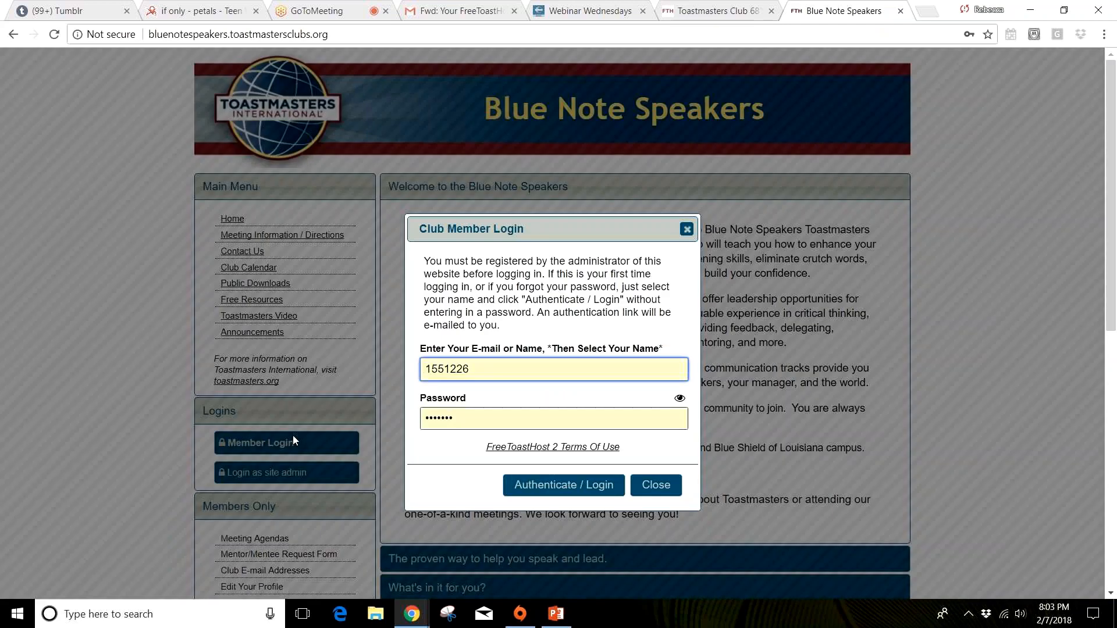
key(ctrl+a)
key(BackSpace)
text(Rebecca)
key(Down)
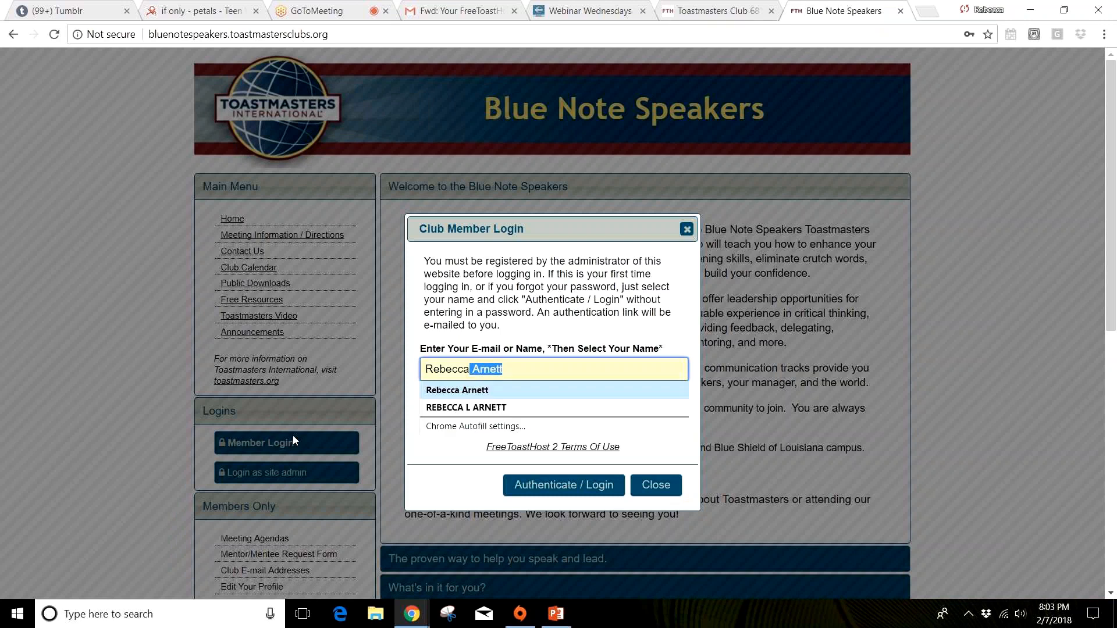
key(Return)
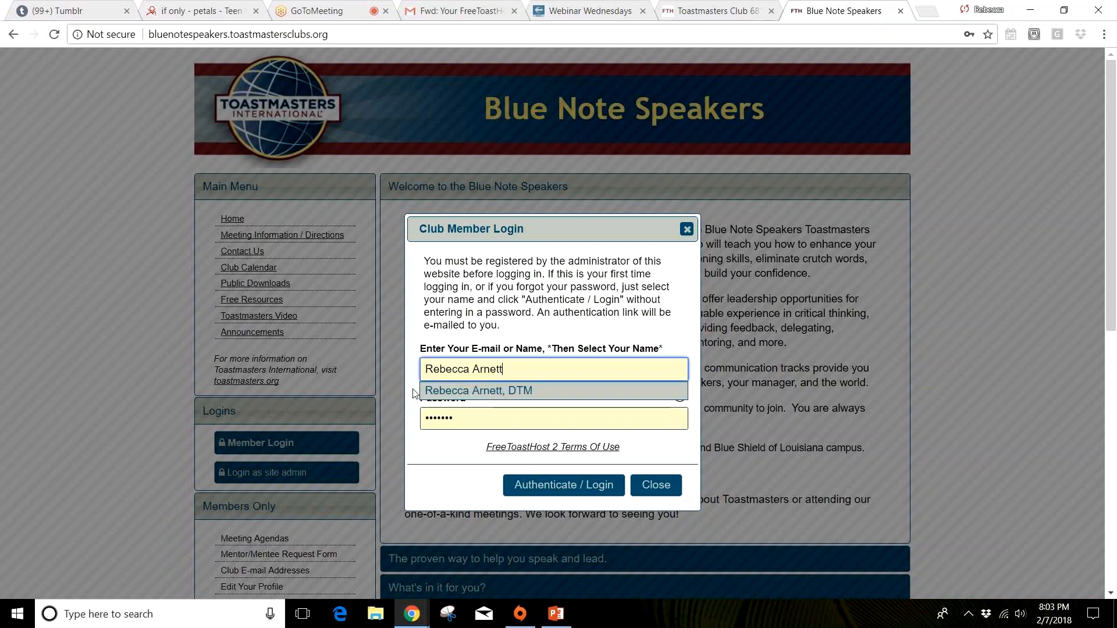
click(461, 391)
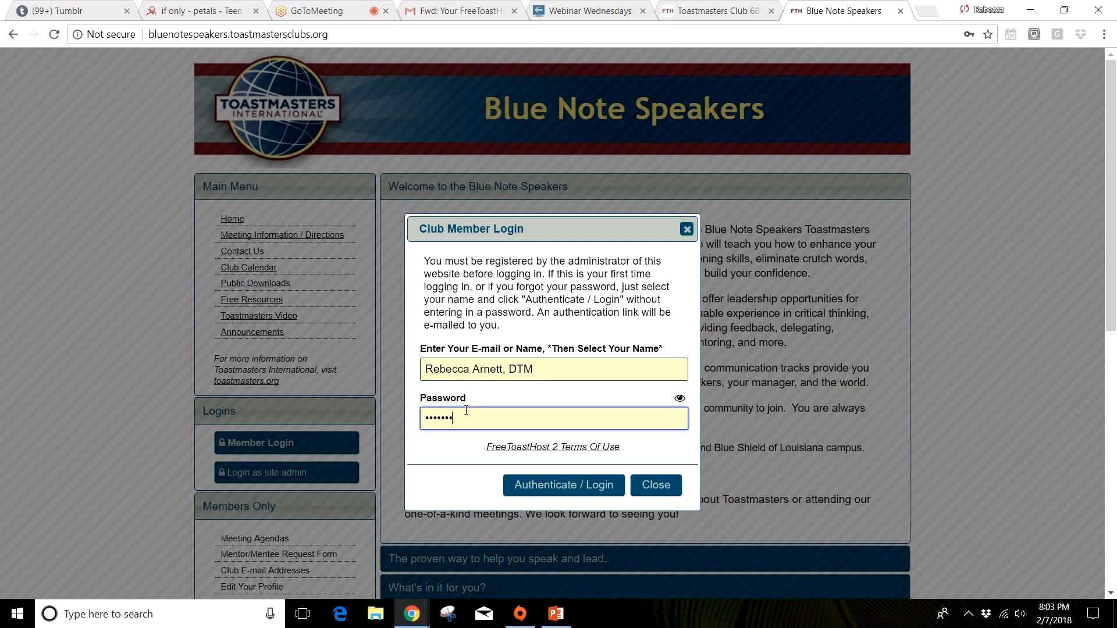
drag(464, 415, 383, 423)
text(••••••)
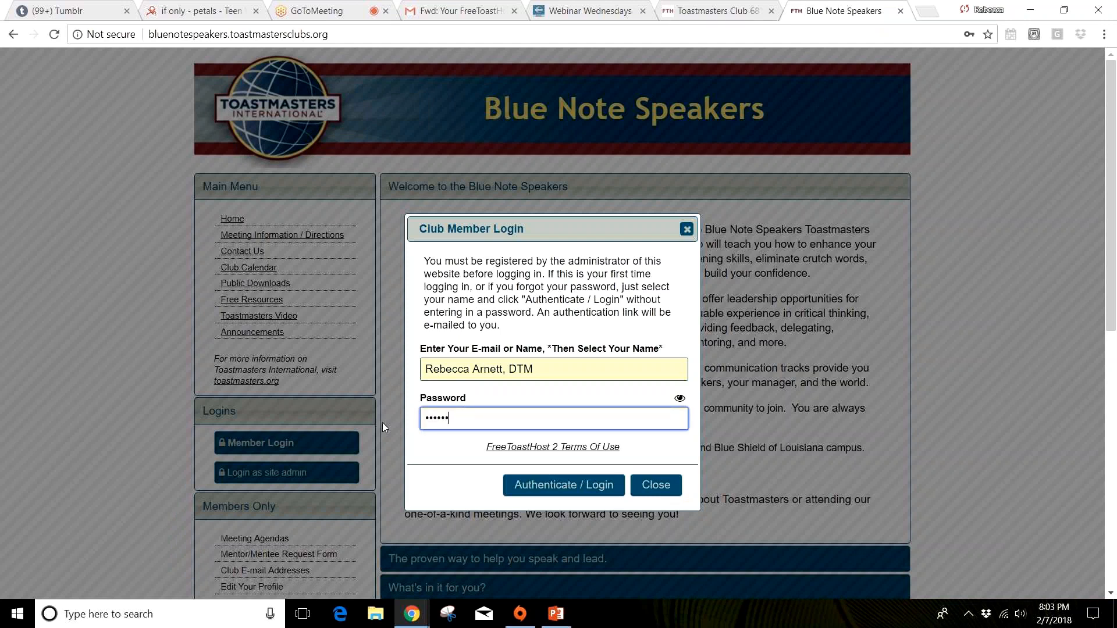
key(Return)
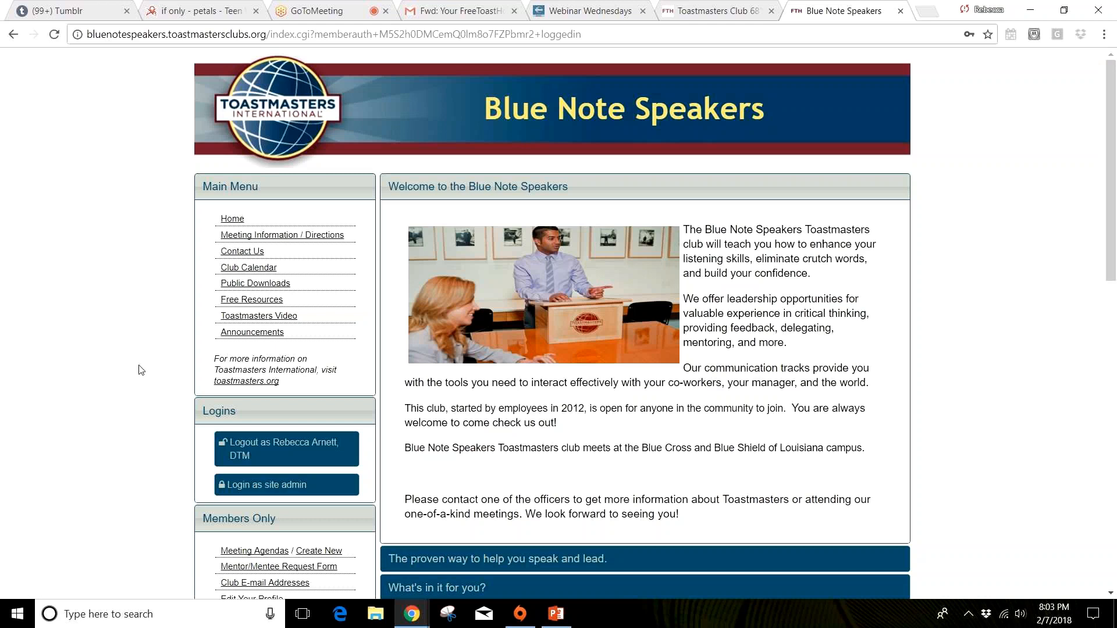
Step: View the Email & Contact Forms module from the Members Only section, then close it without changes
scroll(139, 370, down, 5)
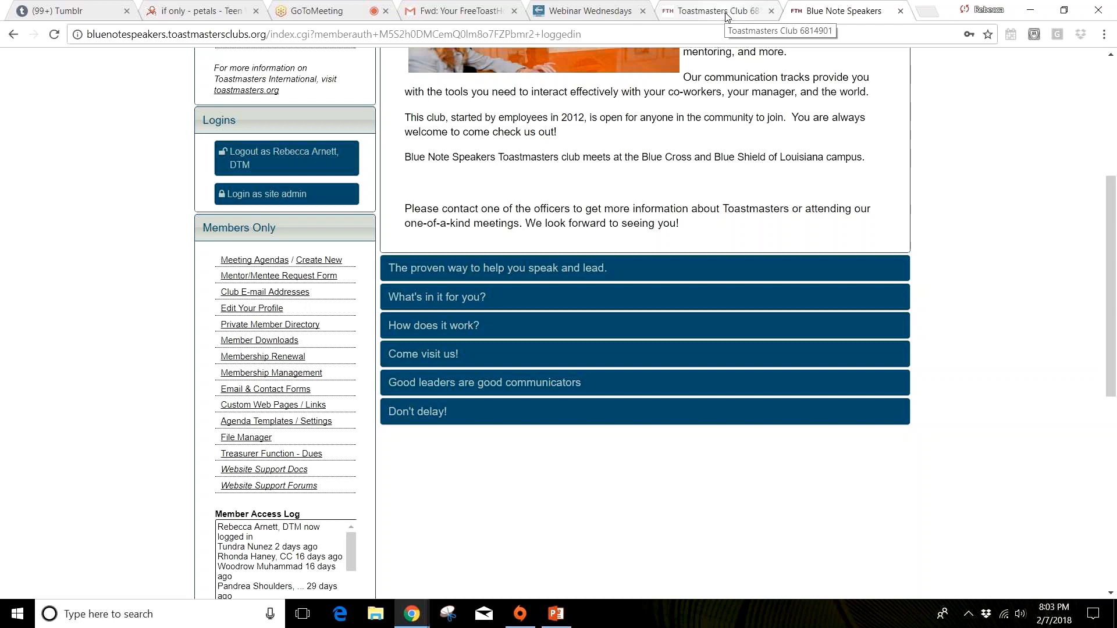
click(261, 390)
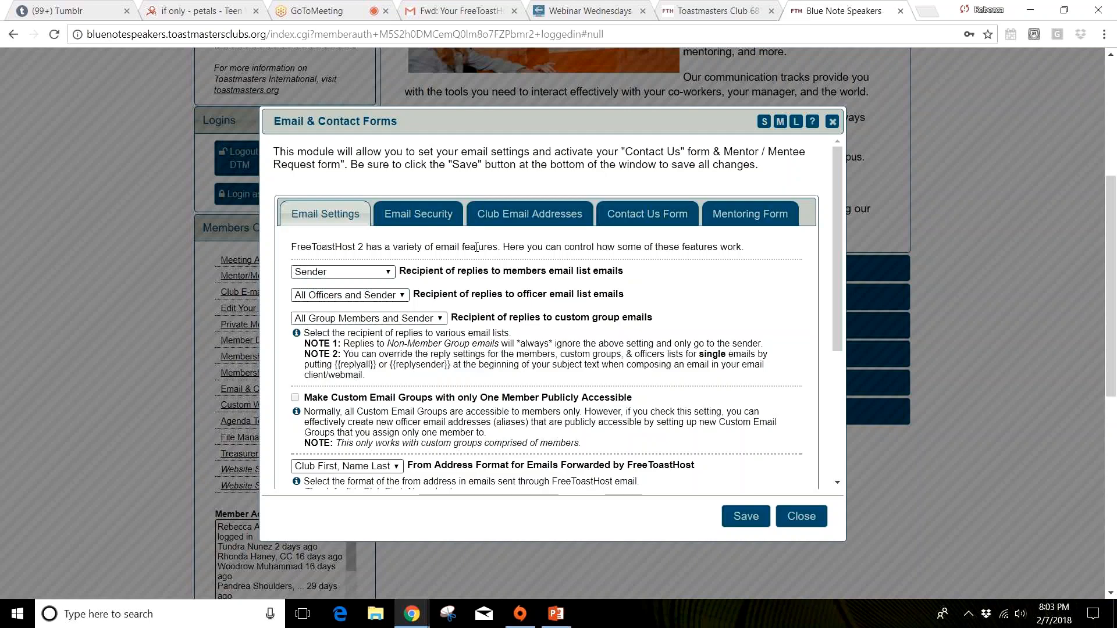
click(833, 121)
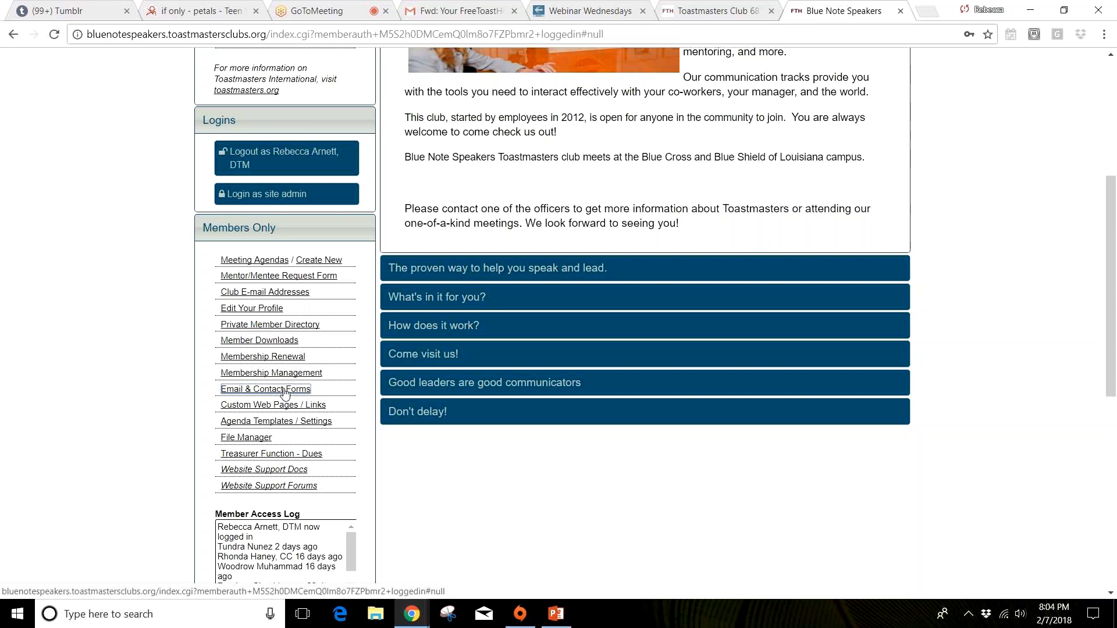
Step: Compare the Members Only section of the new club site with the one on the Blue Note Speakers site
click(721, 15)
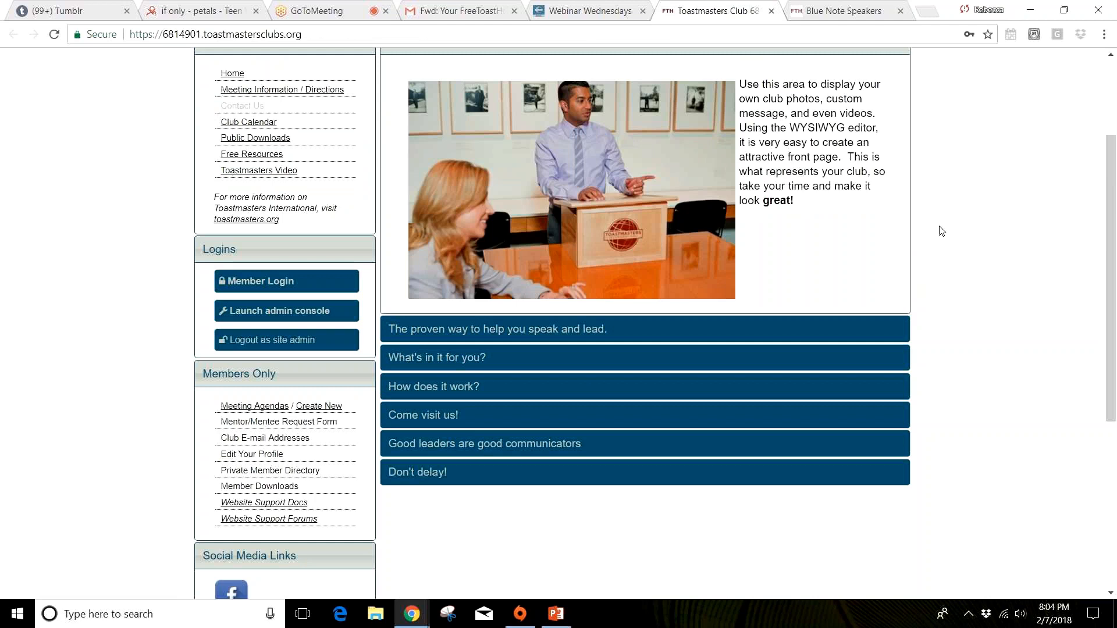
scroll(942, 231, up, 2)
scroll(267, 380, down, 3)
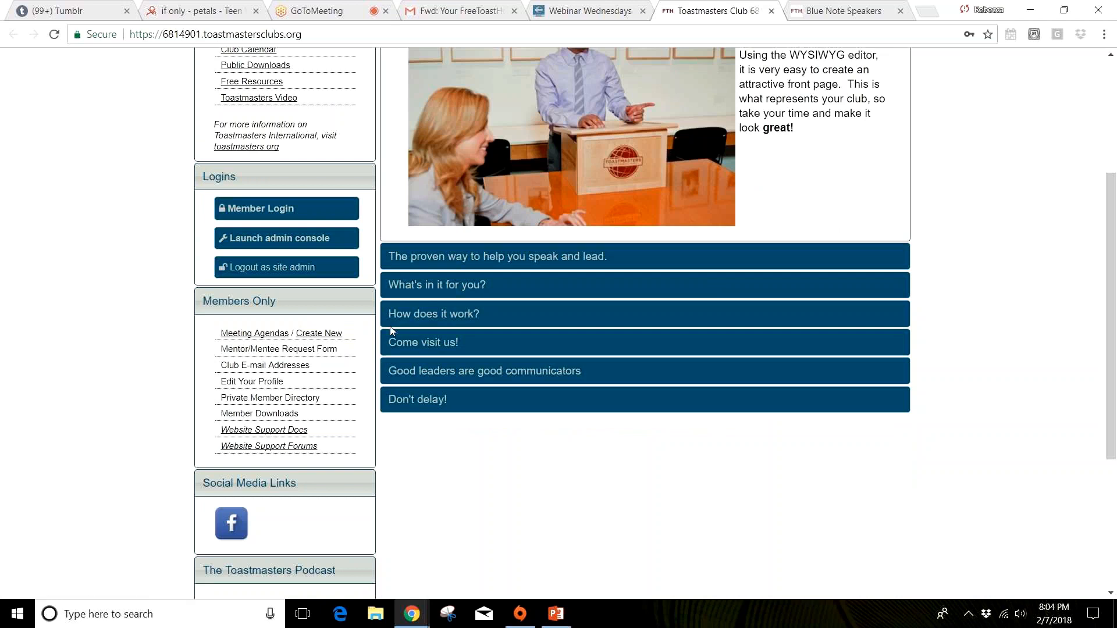
click(833, 14)
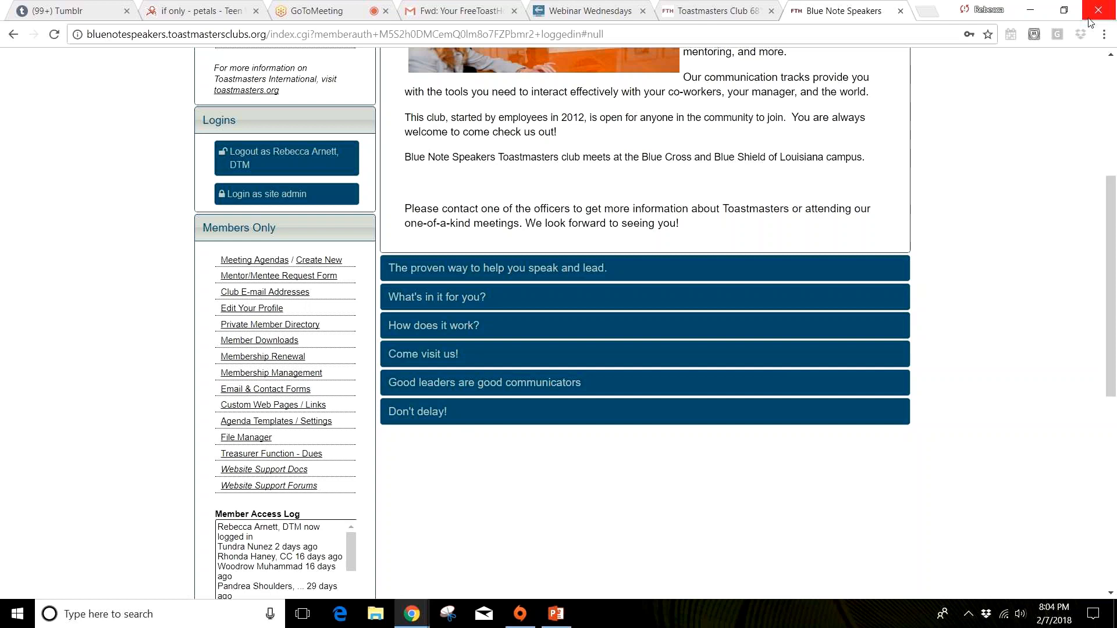
Step: Switch to the PowerPoint presentation, show the Administrator Info slide, and shrink the presentation window
click(1041, 9)
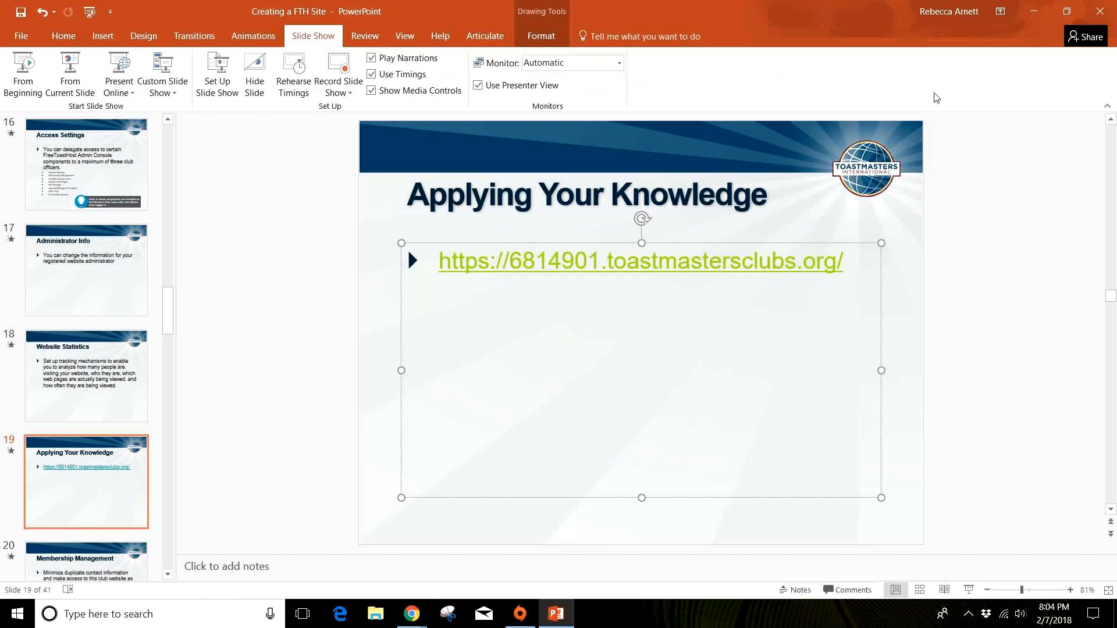
click(72, 290)
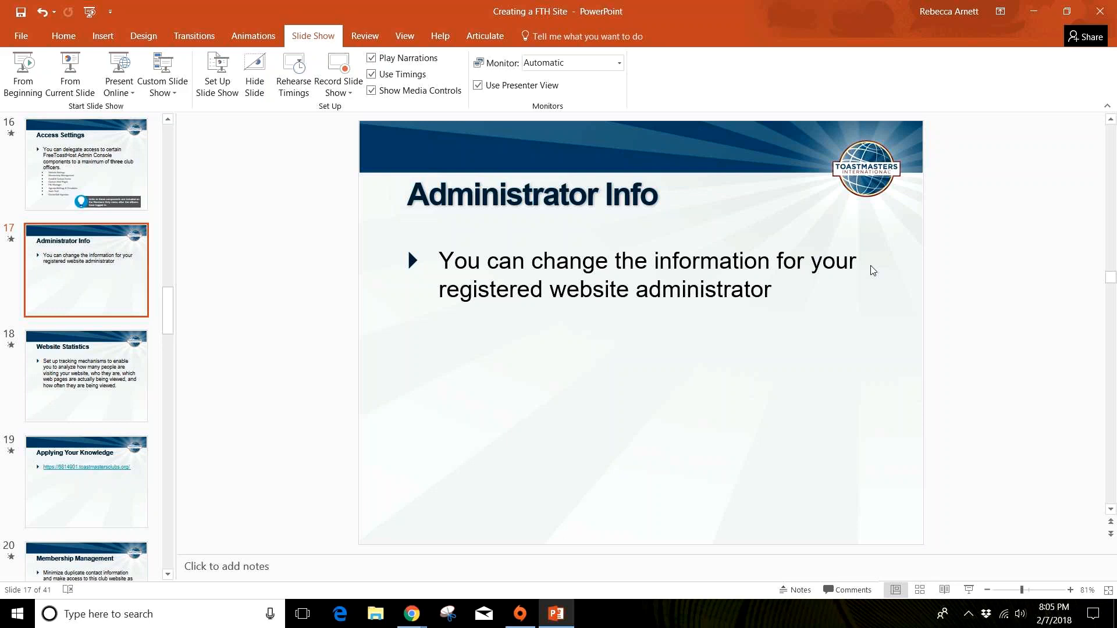
double_click(800, 8)
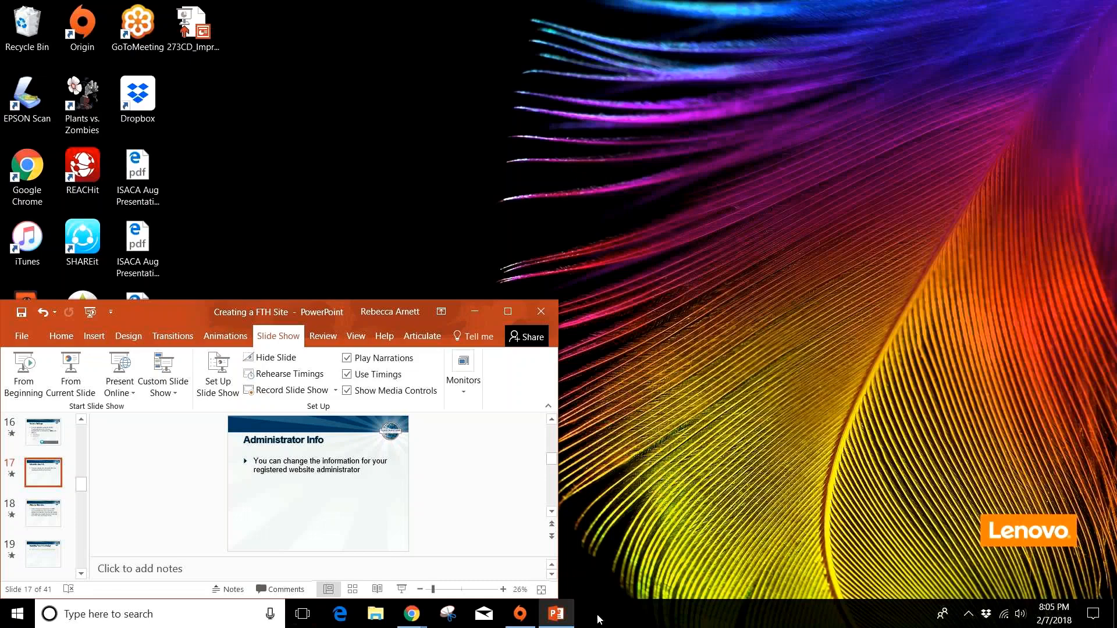
Step: Return to the new club's website in Chrome and open Access Settings in its admin console
mouse_move(412, 613)
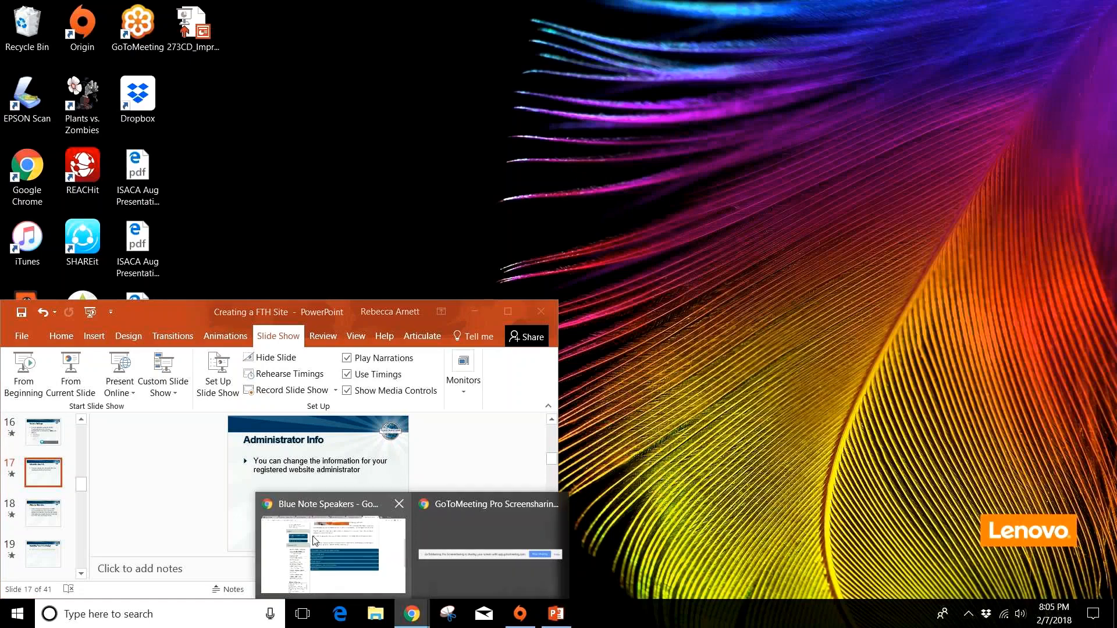
click(370, 538)
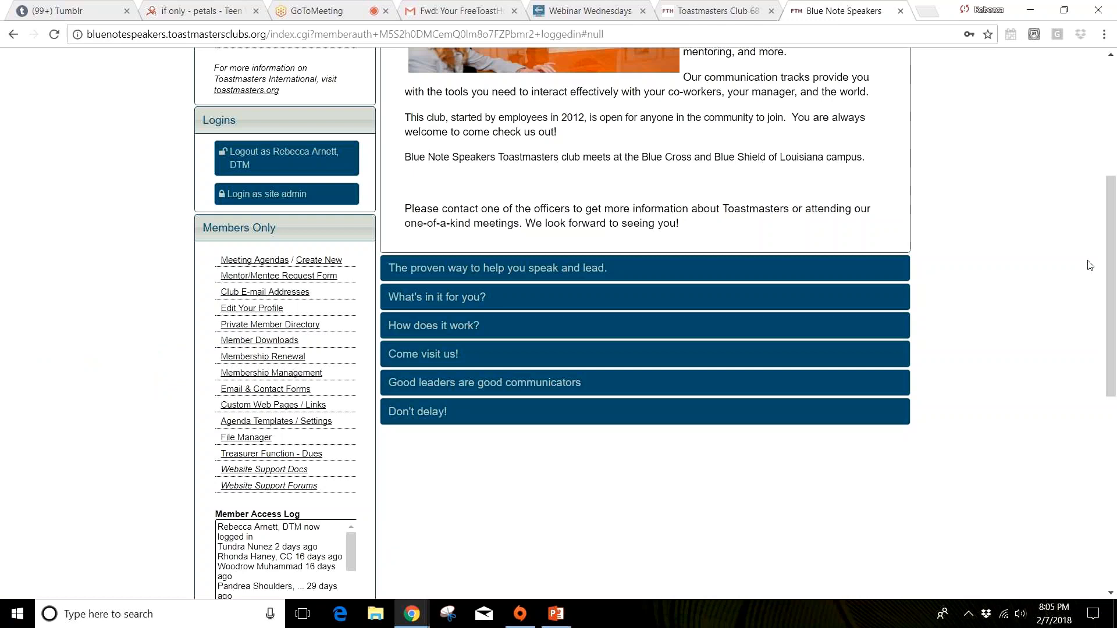
scroll(1090, 265, up, 5)
click(751, 12)
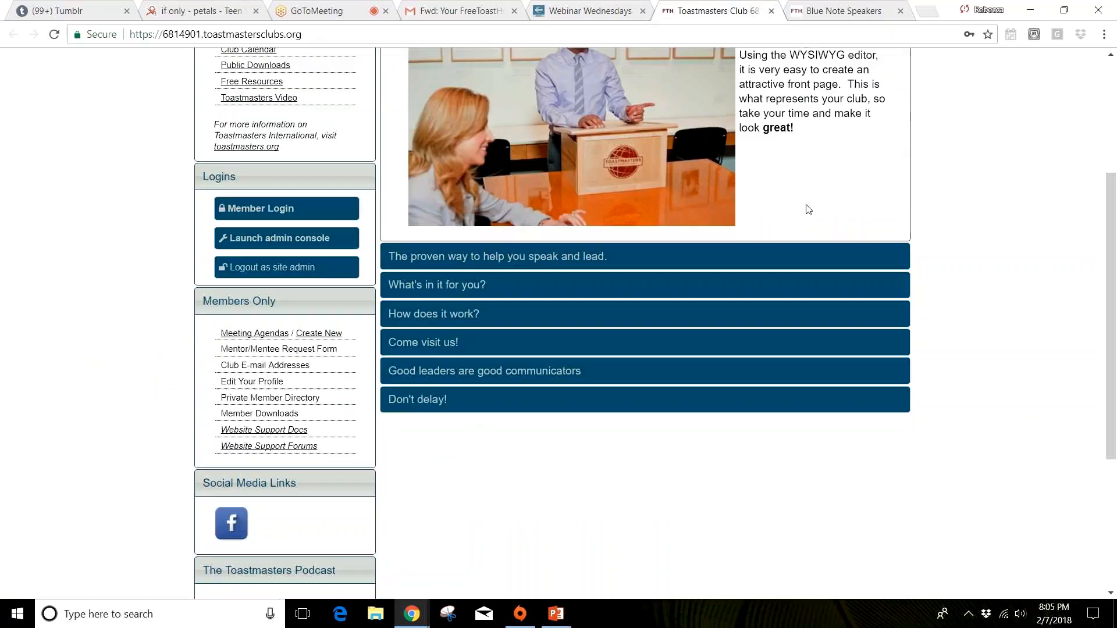
click(330, 243)
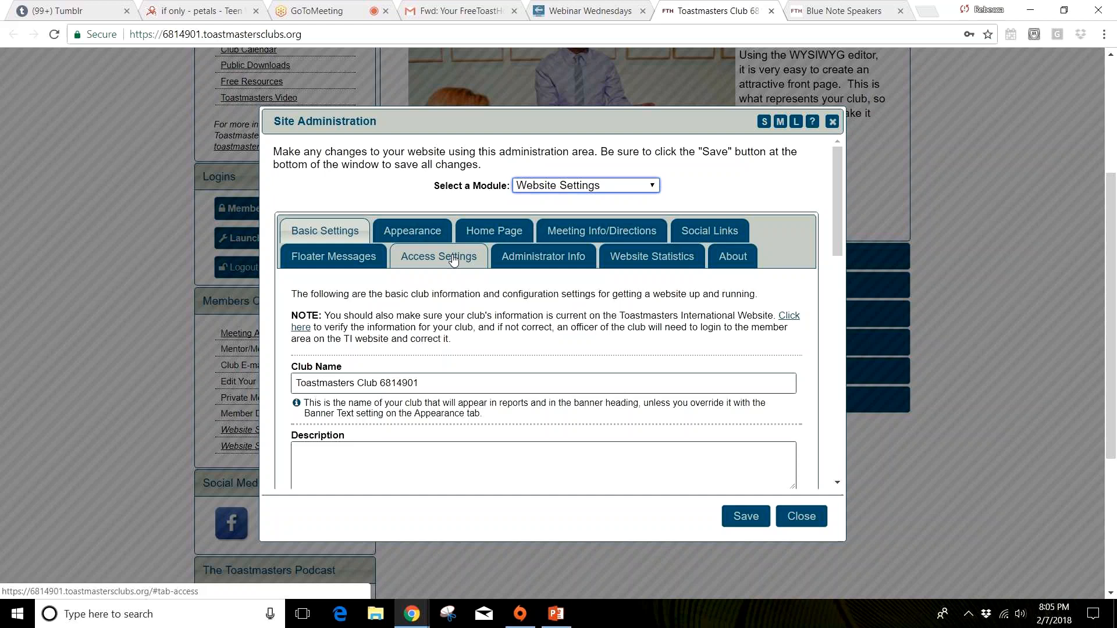
click(453, 260)
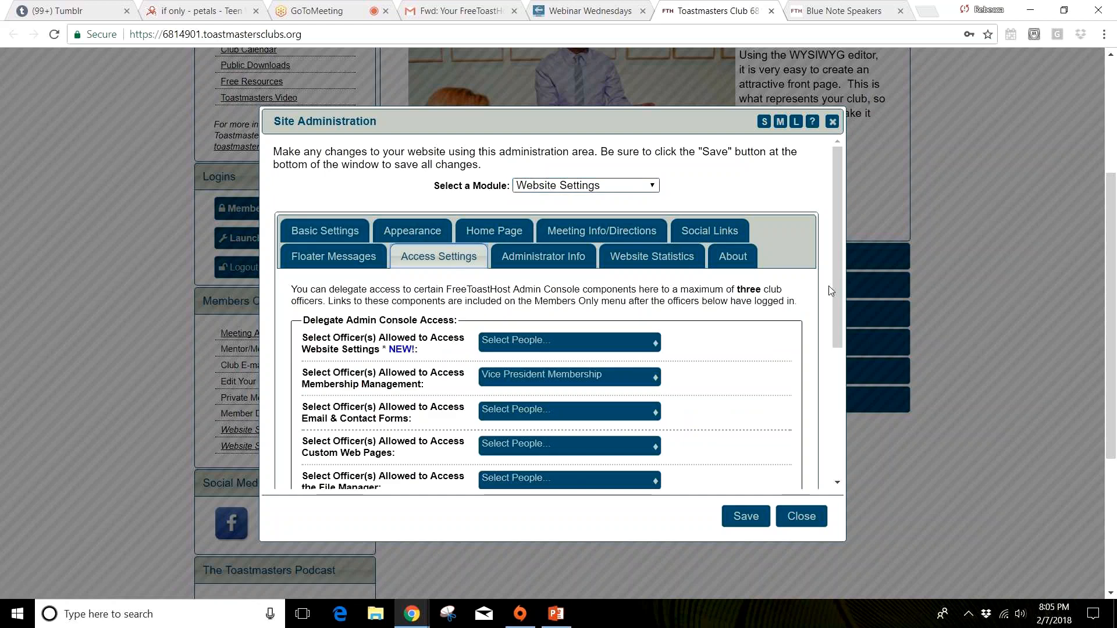
Step: Delegate Website Settings access to the President, Vice President Education and Immediate Past President
scroll(834, 274, down, 2)
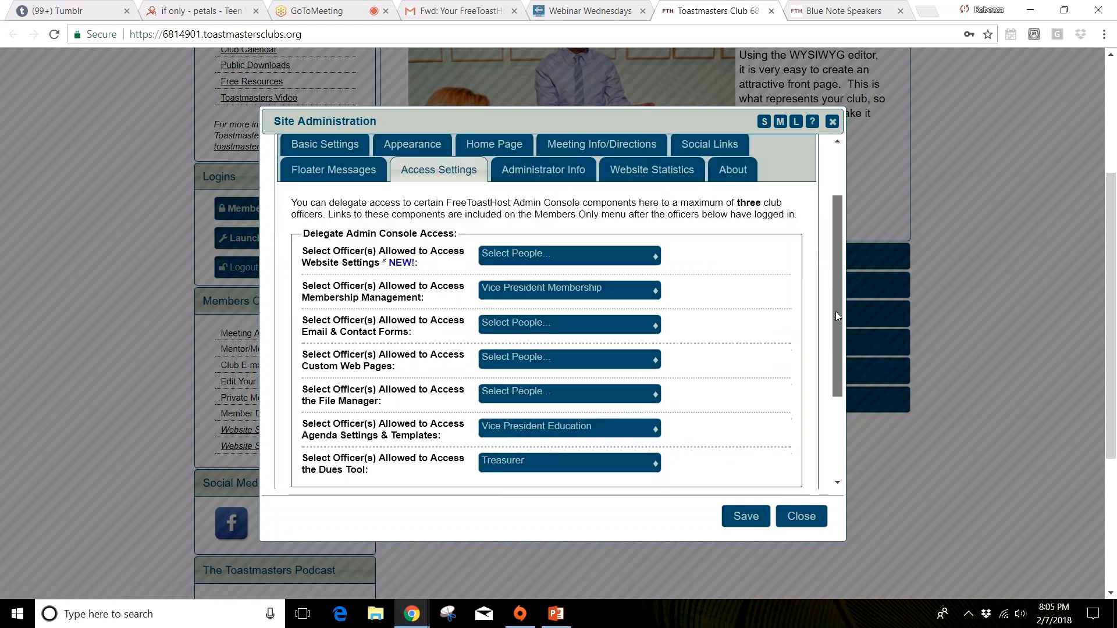
scroll(835, 311, down, 1)
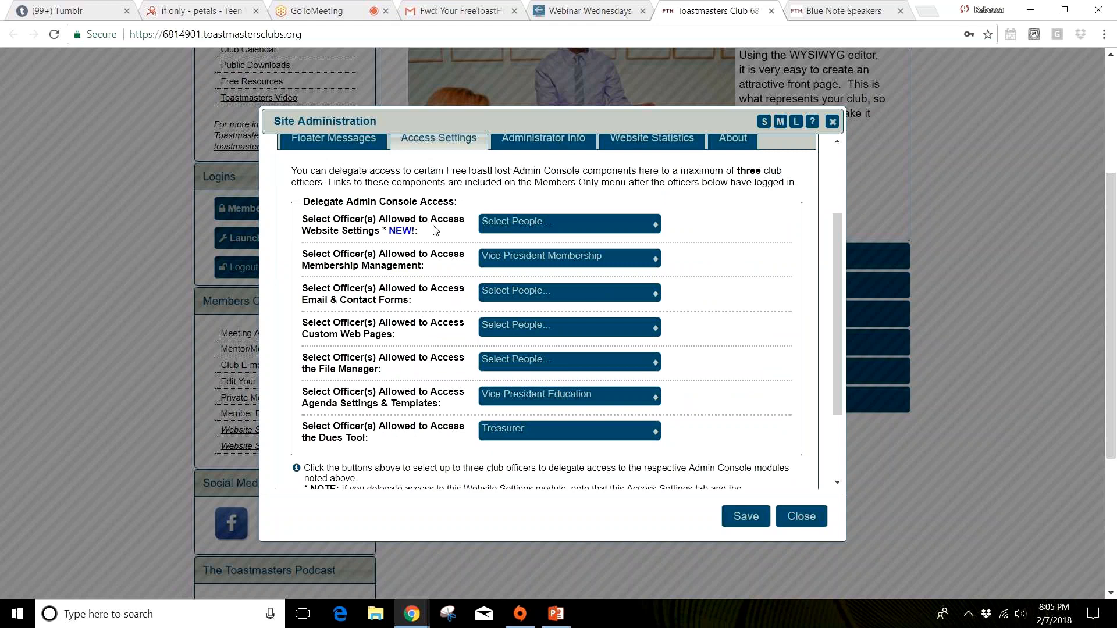
click(570, 222)
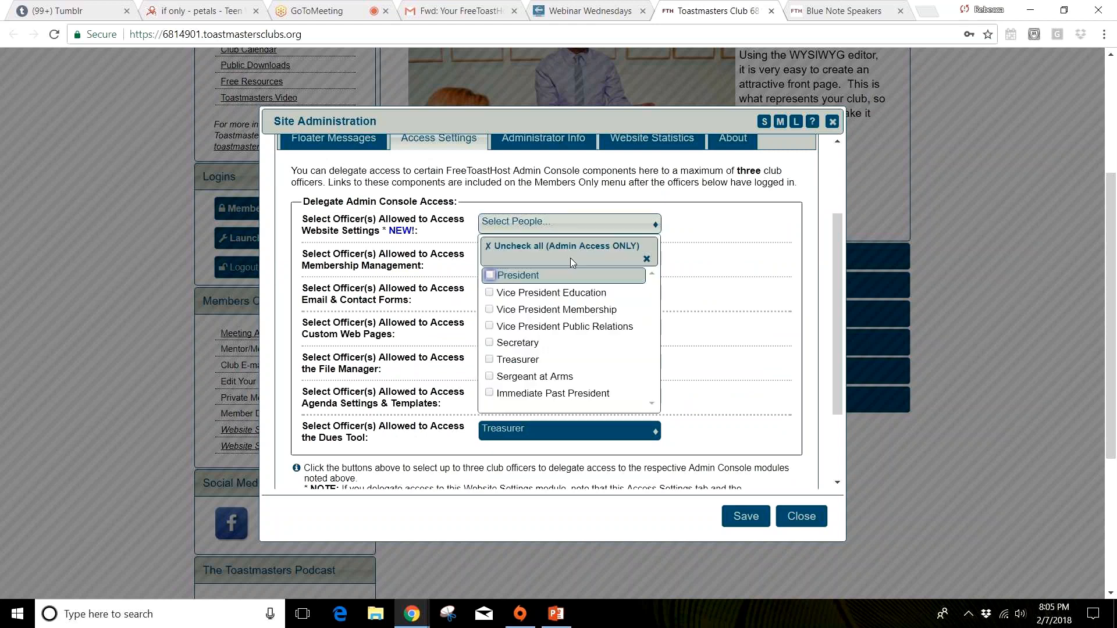
click(489, 276)
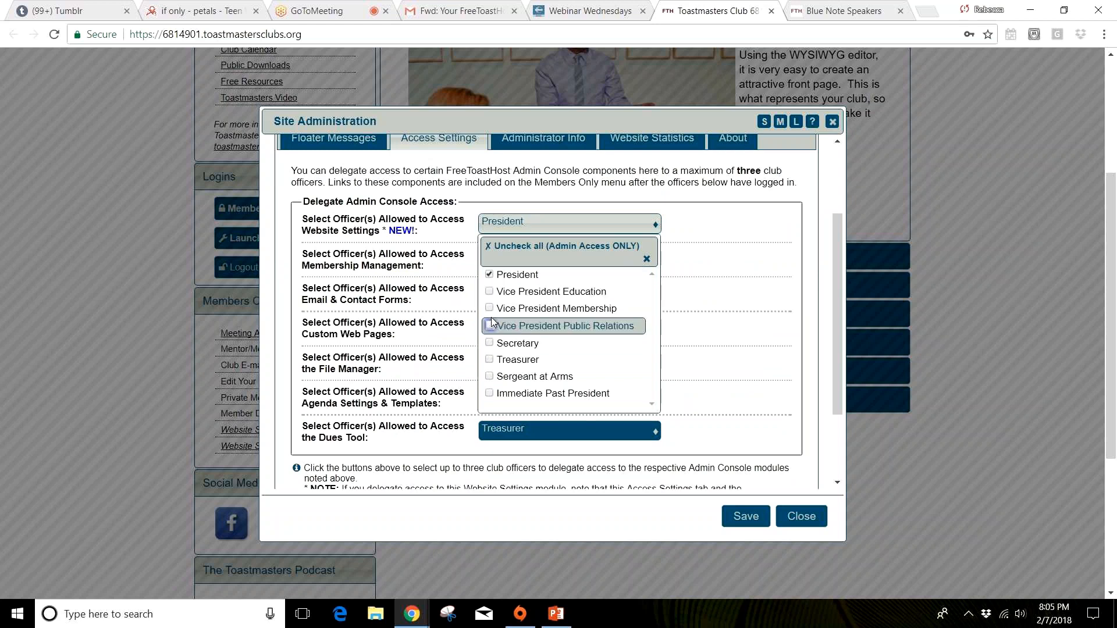
click(492, 393)
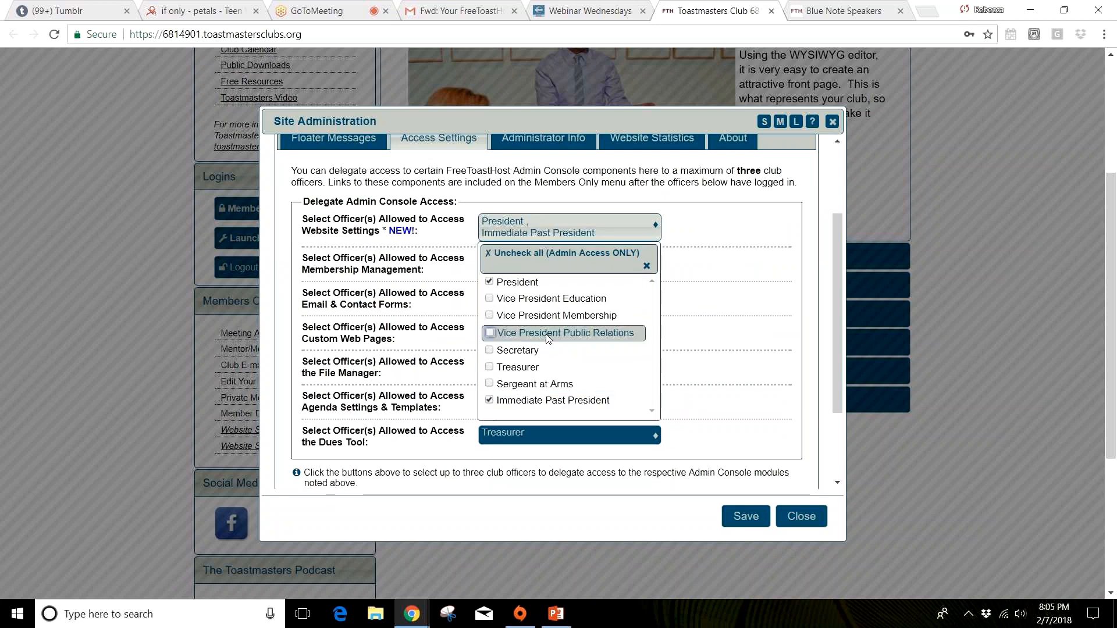
click(489, 299)
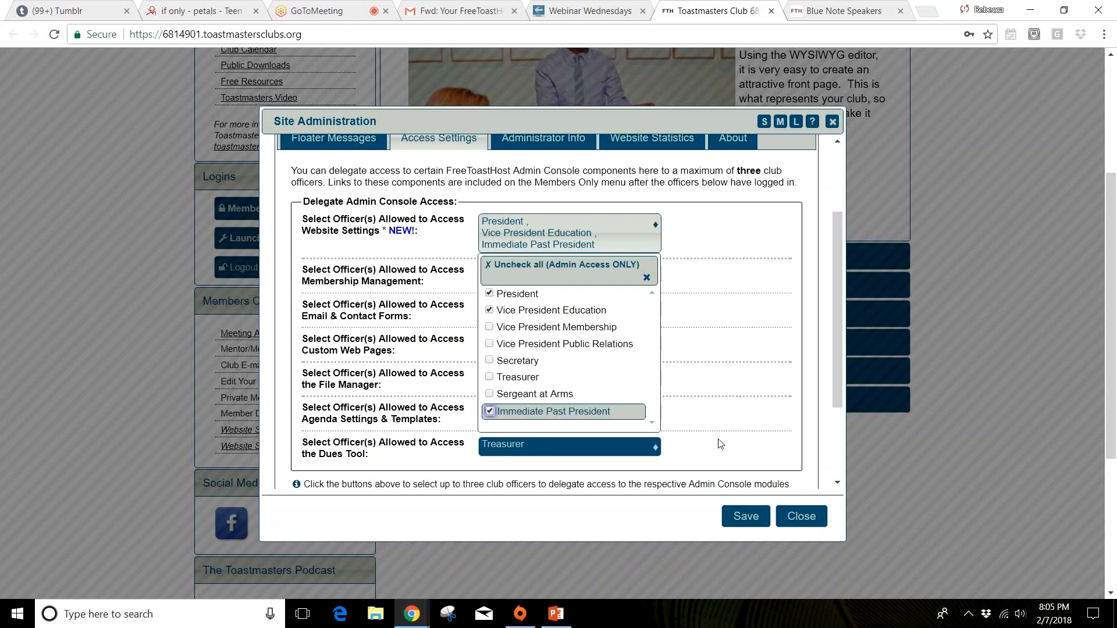
click(783, 399)
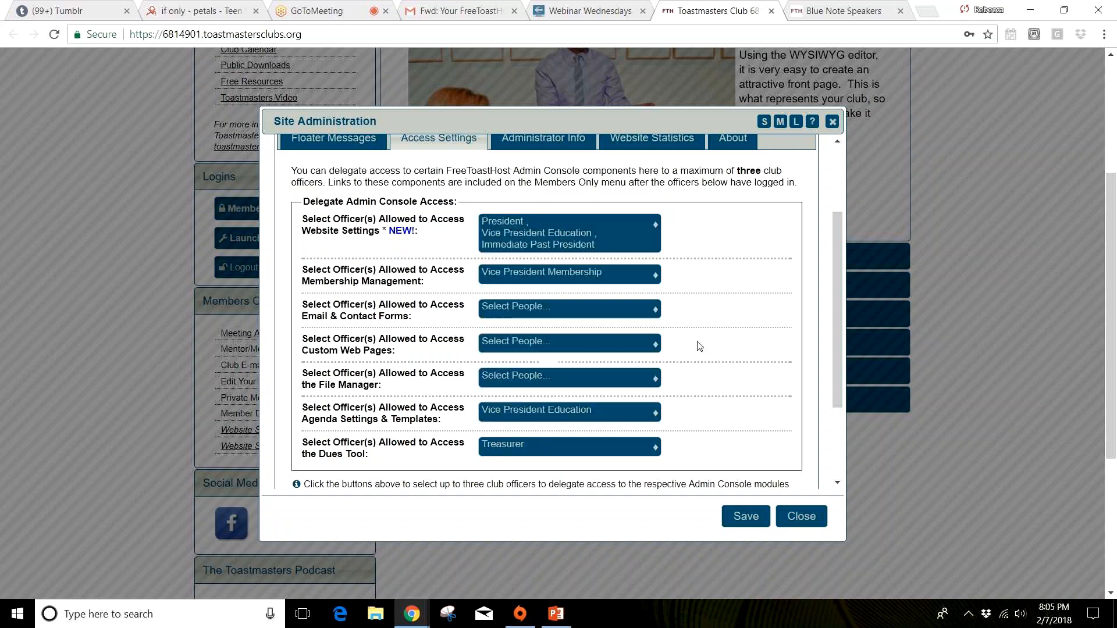
Step: Add the President and Treasurer to the officers allowed to access Membership Management
click(516, 275)
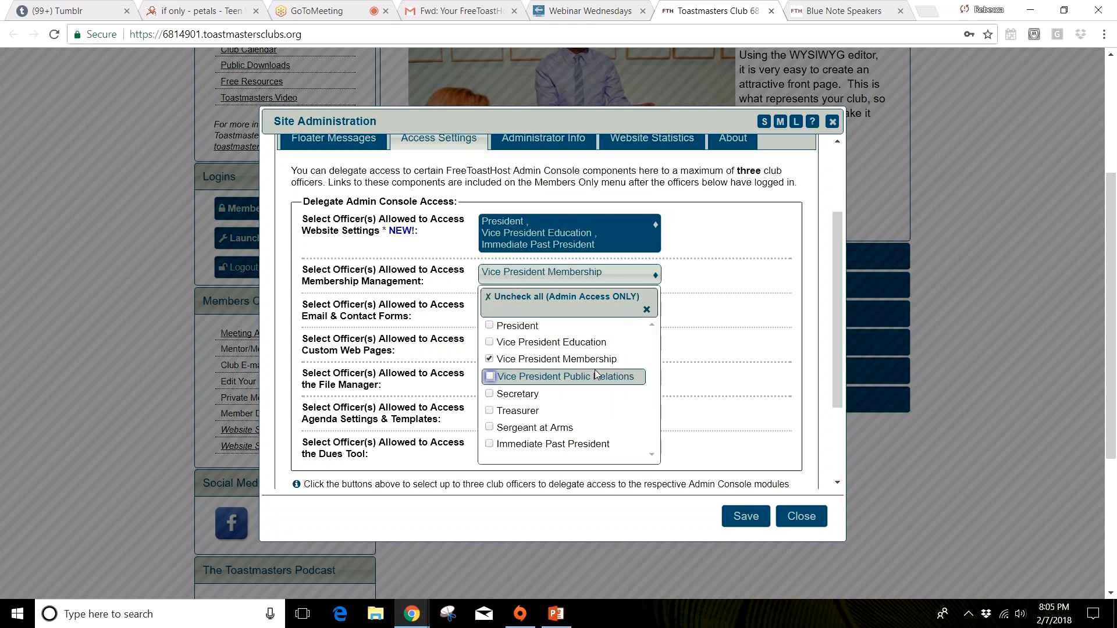
click(529, 328)
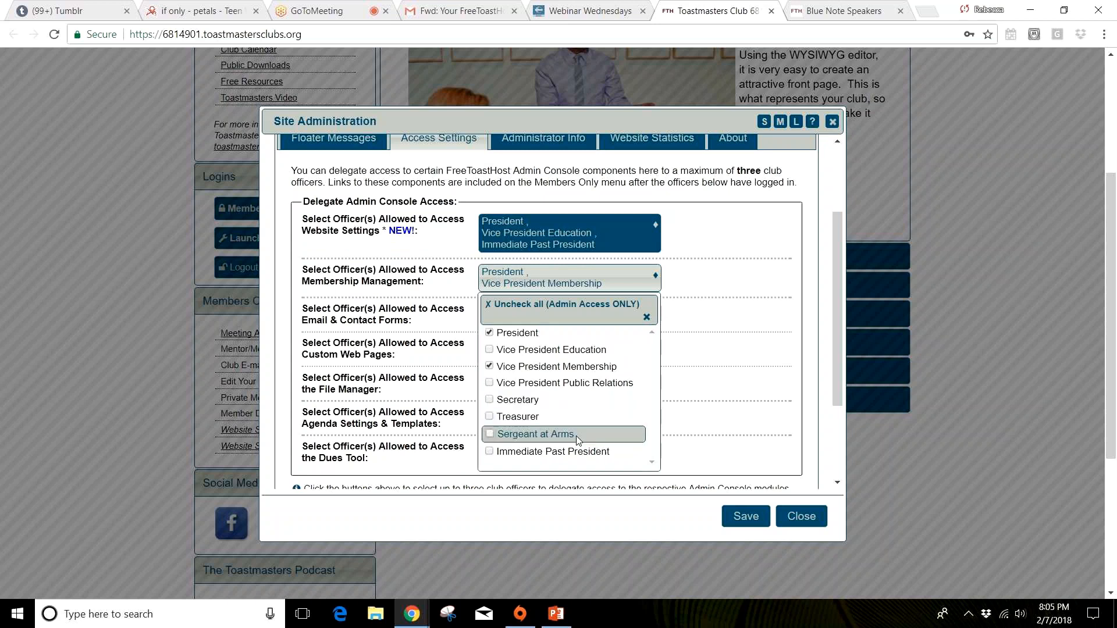
click(530, 418)
click(724, 321)
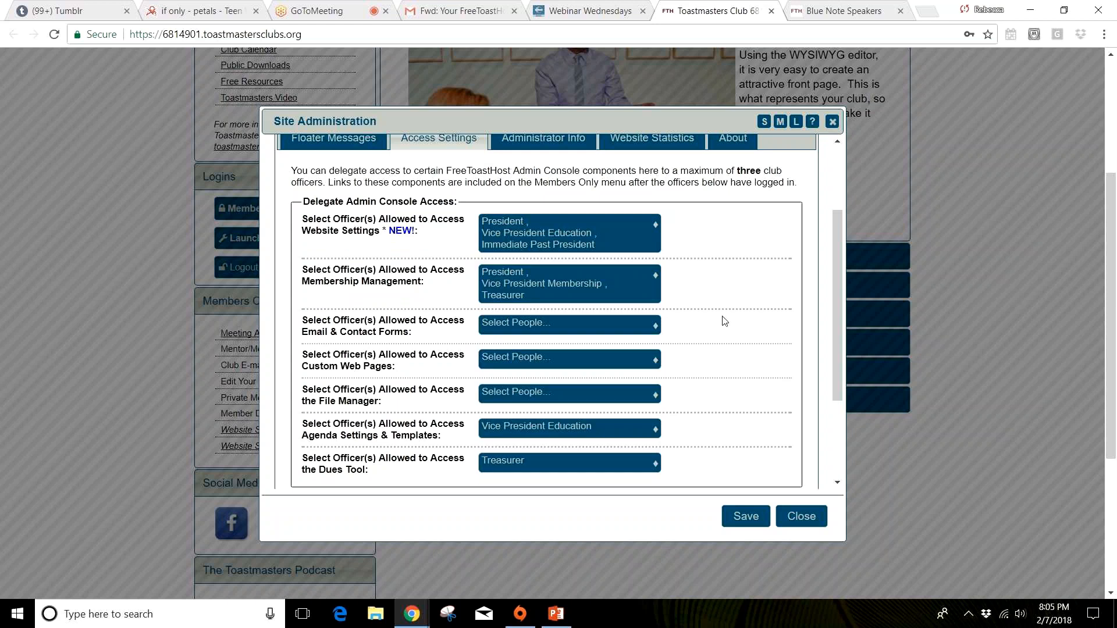
Step: Give the Vice President Membership access to Email & Contact Forms and save the access settings
click(627, 330)
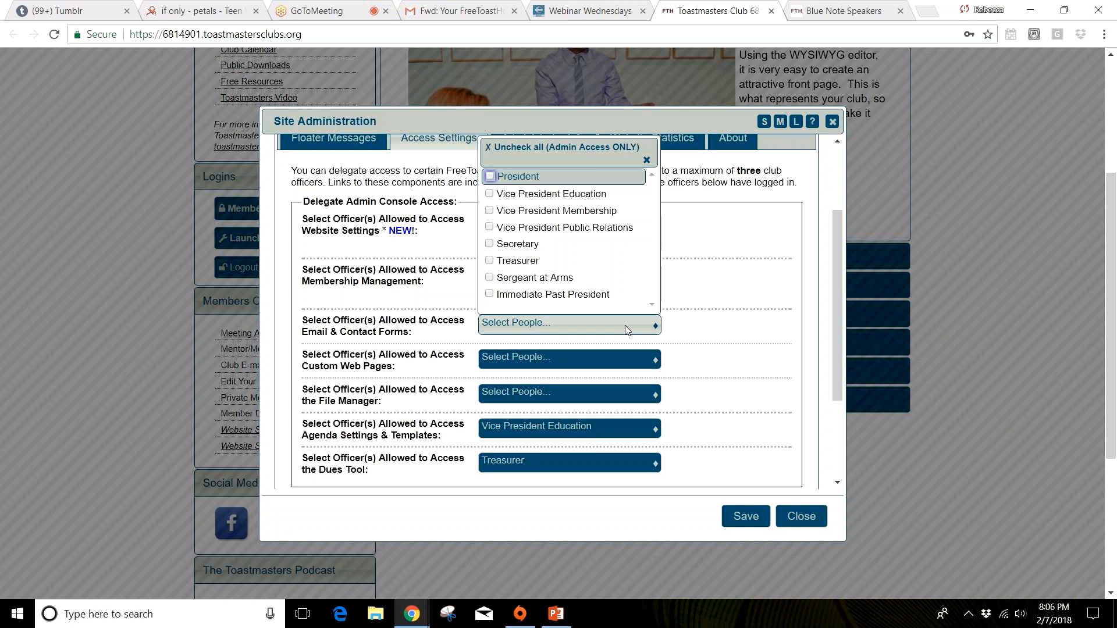
click(584, 213)
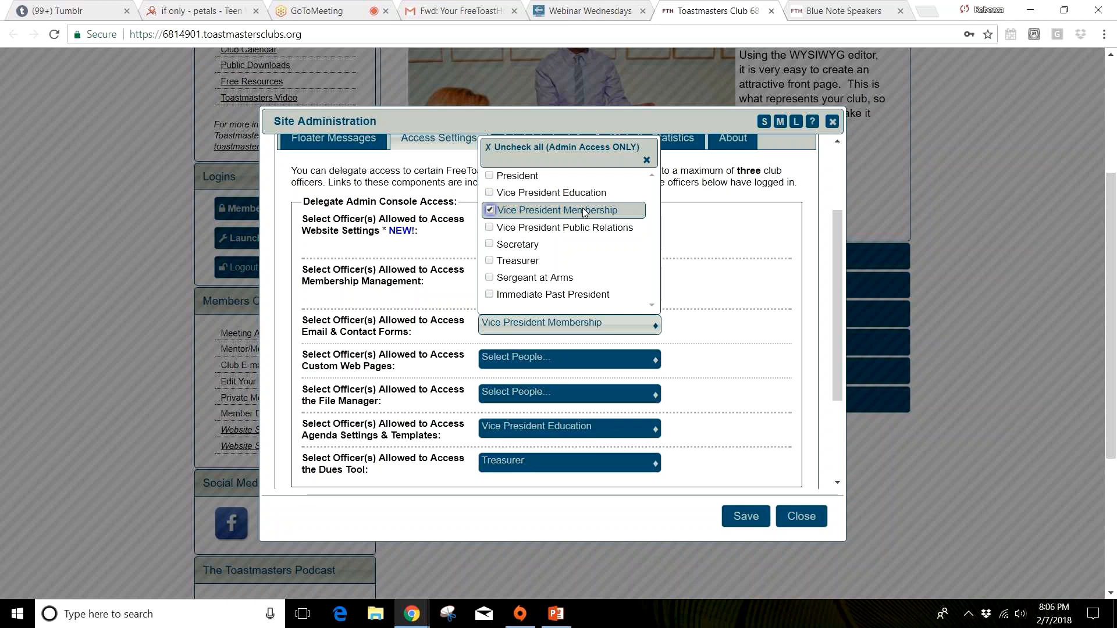
click(768, 211)
click(746, 516)
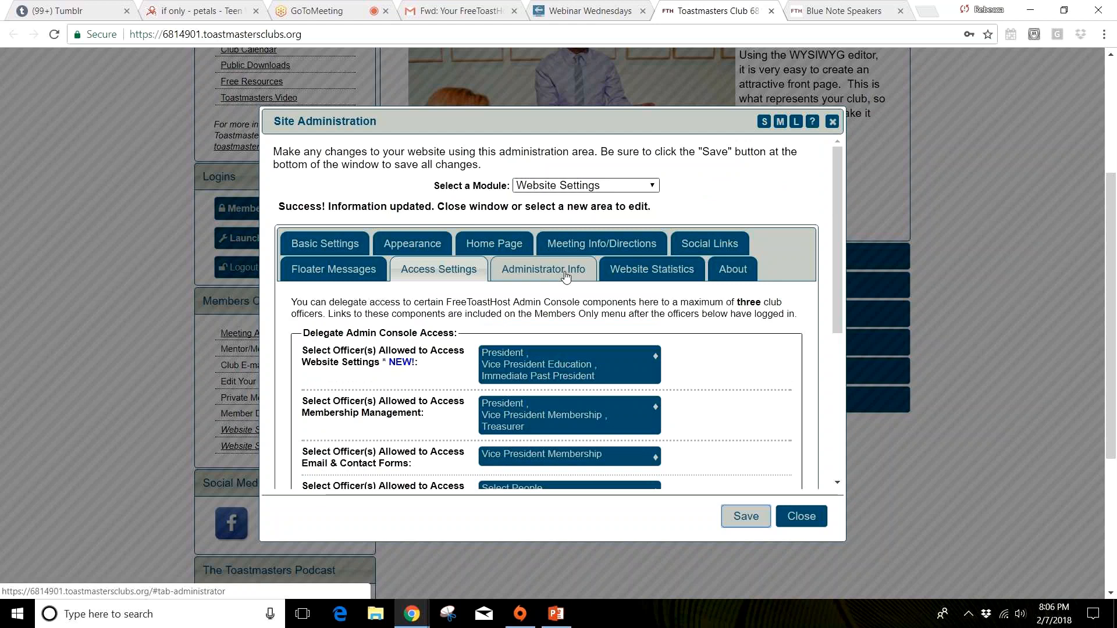
Step: Review the administrator name, e-mail, password and admin message fields in Administrator Info and close the admin console
click(566, 273)
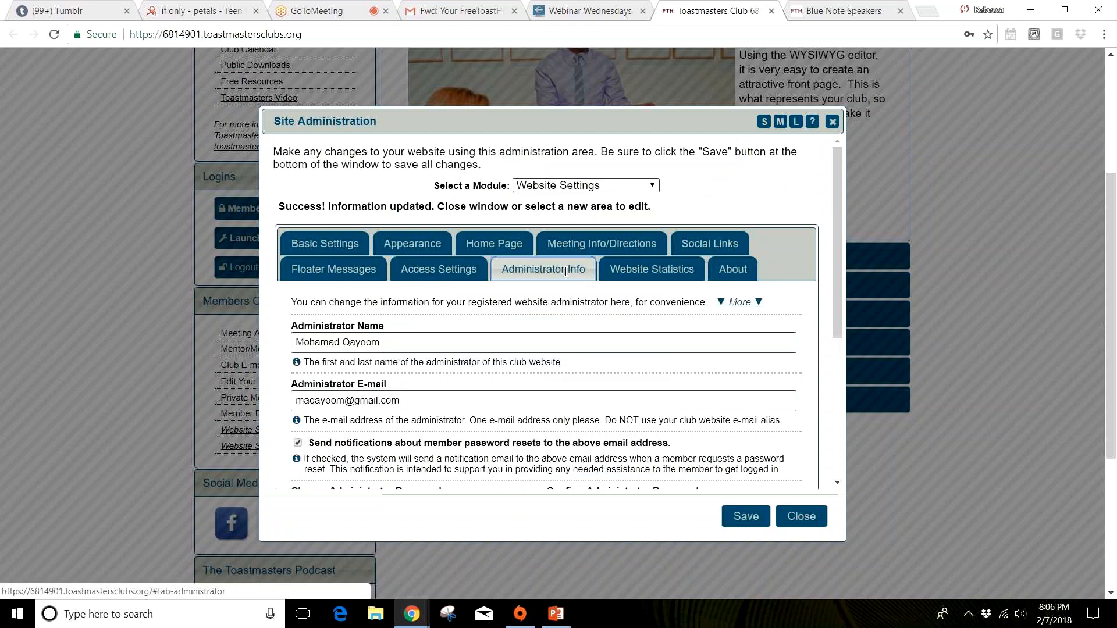
scroll(559, 324, down, 2)
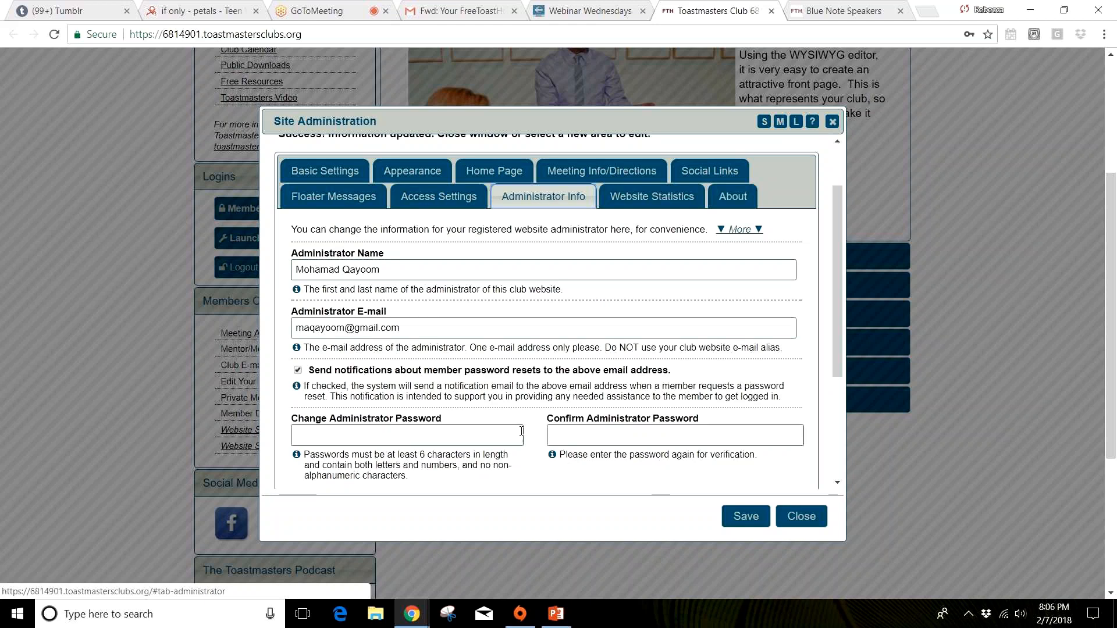
drag(384, 274, 290, 278)
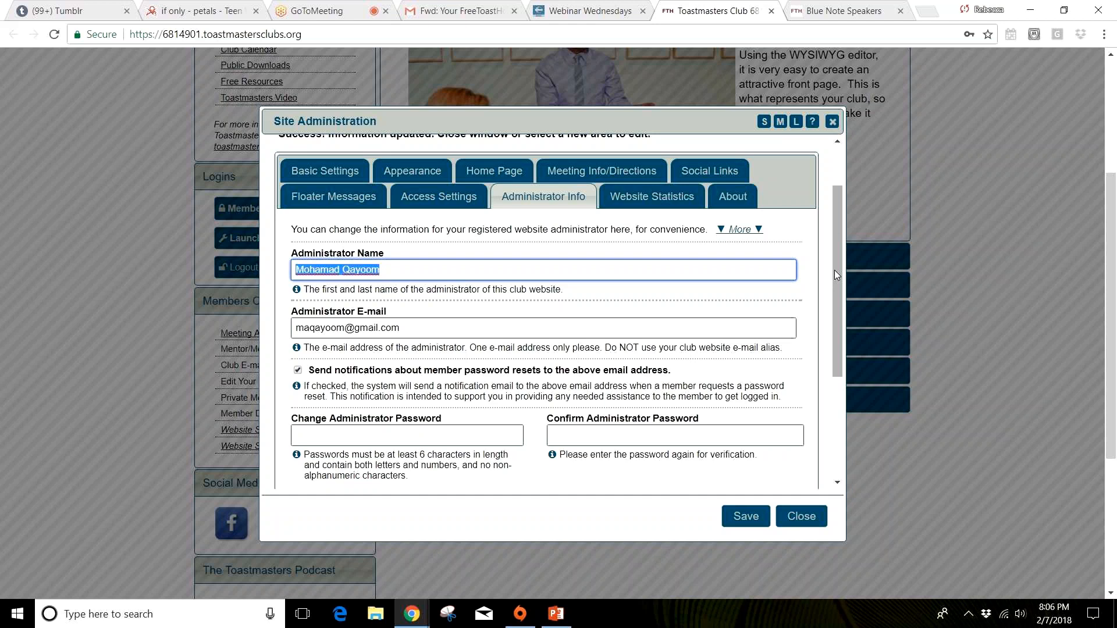
scroll(832, 291, down, 1)
scroll(823, 329, down, 2)
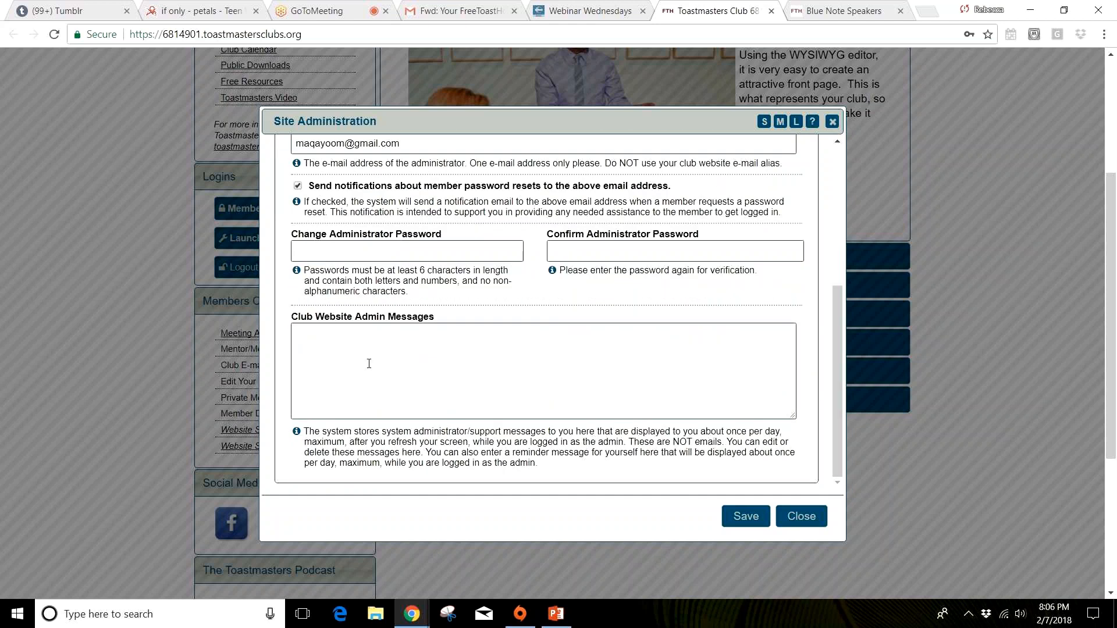
click(455, 413)
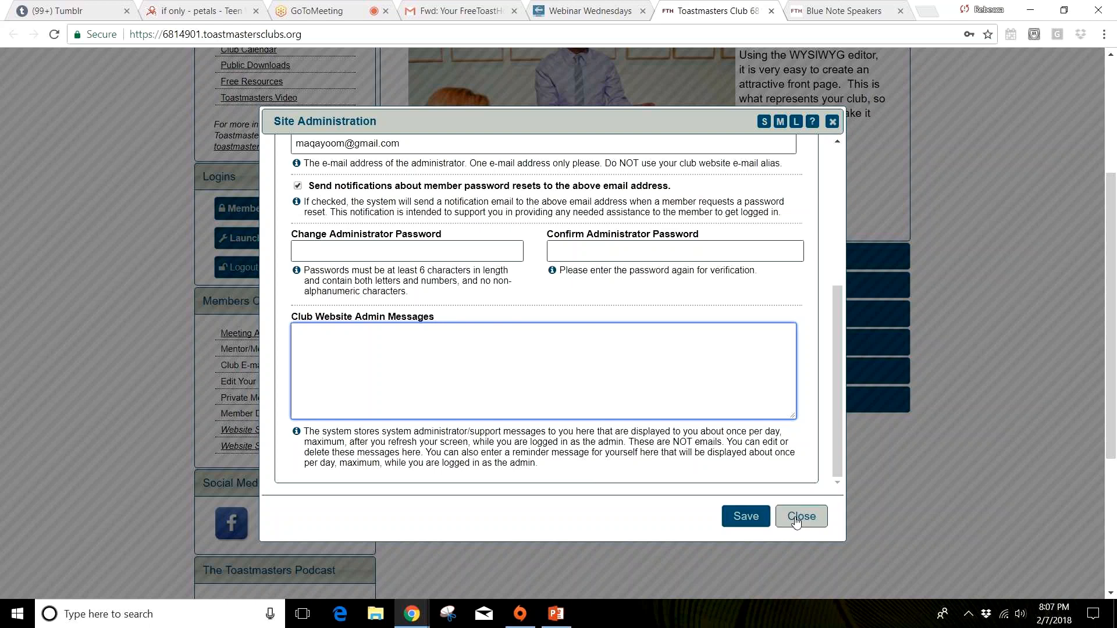
click(796, 522)
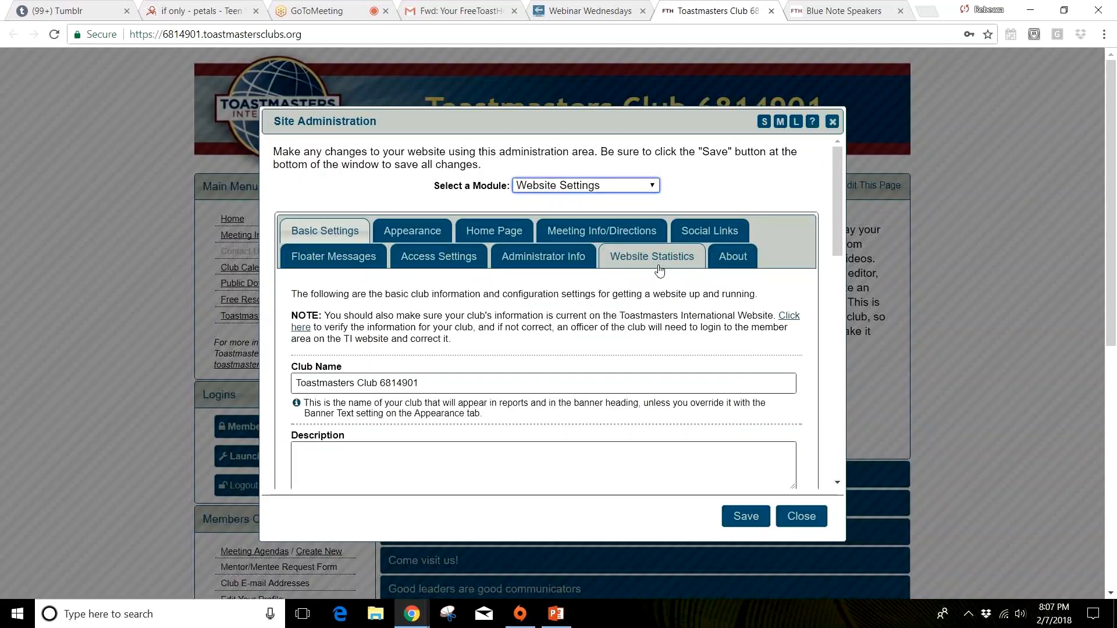
Step: Open Website Statistics with the console window set to large and review the Bing and Google tracking fields
click(655, 260)
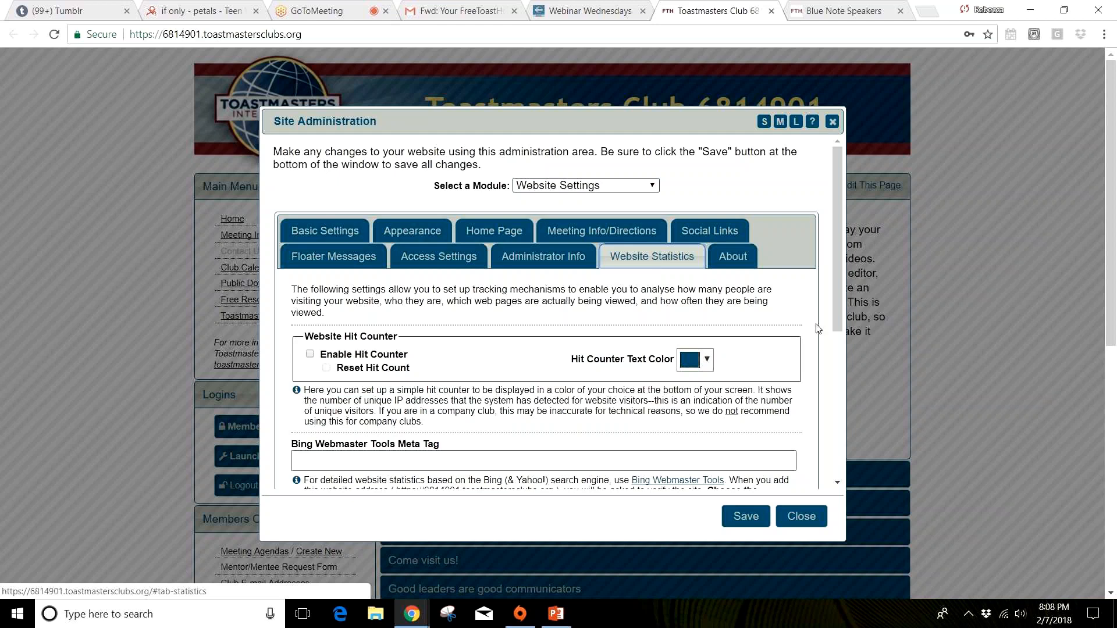
click(796, 121)
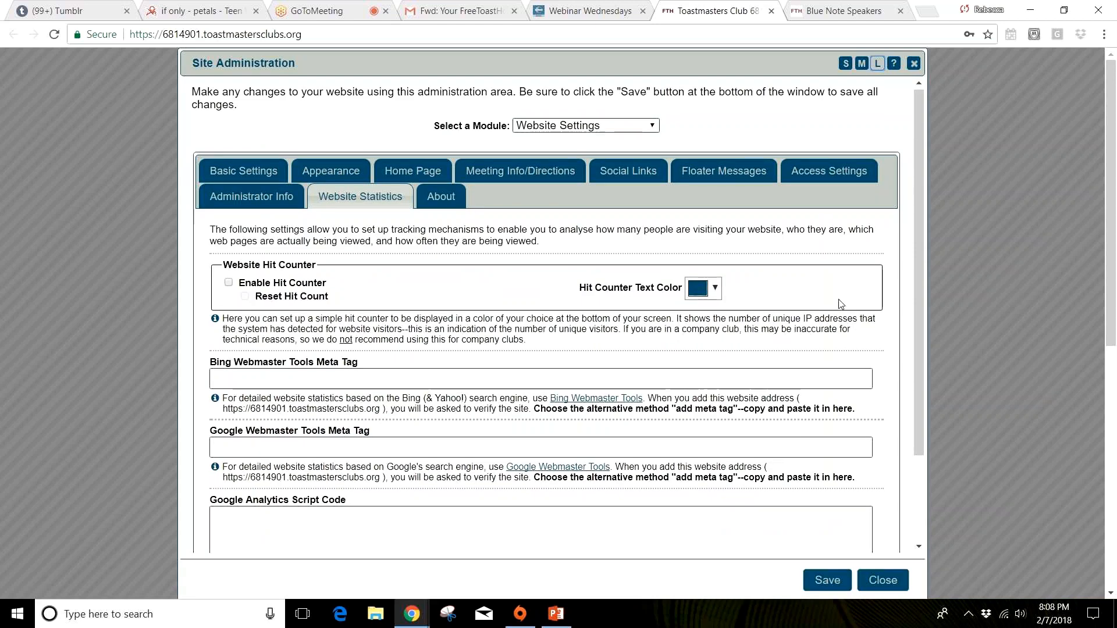
scroll(552, 291, down, 2)
click(320, 267)
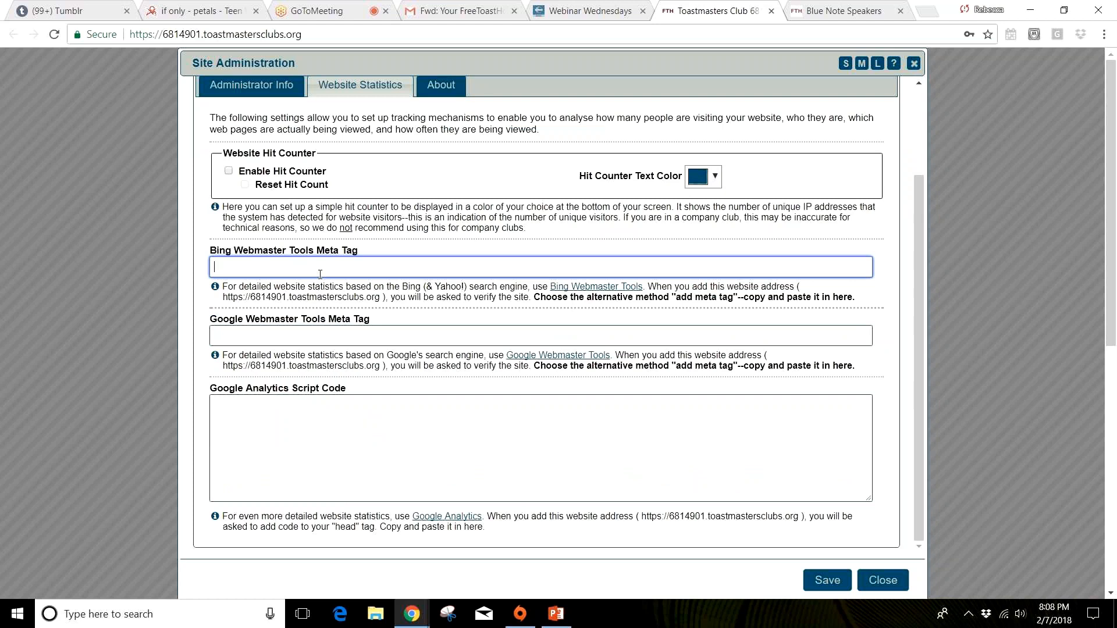
Step: Enable the website hit counter with black text, save the setting and close the admin console
click(714, 176)
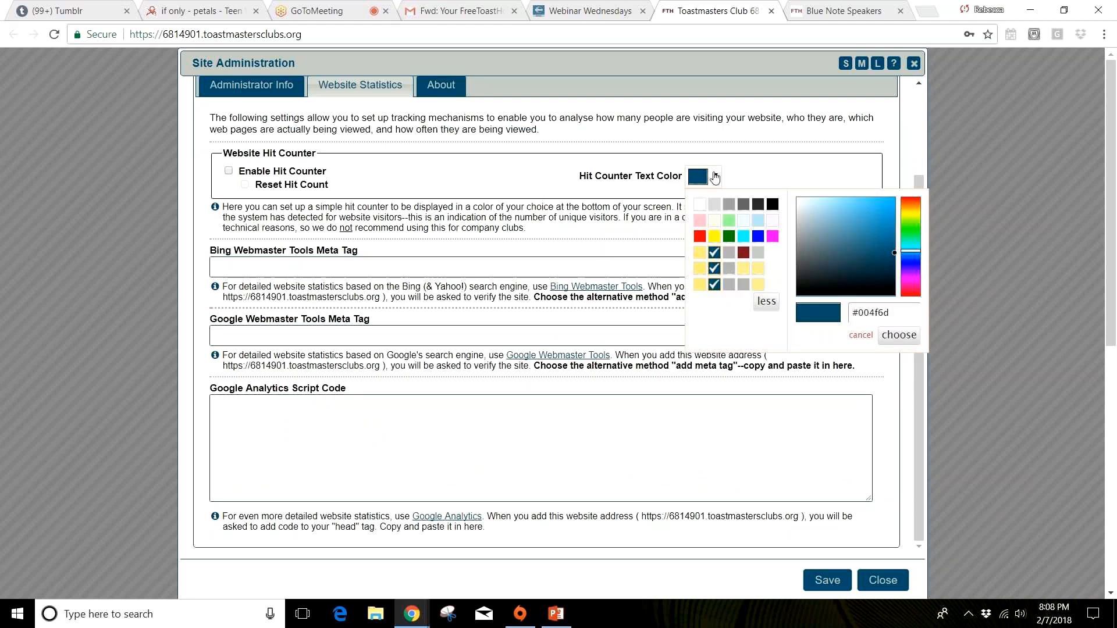
click(715, 176)
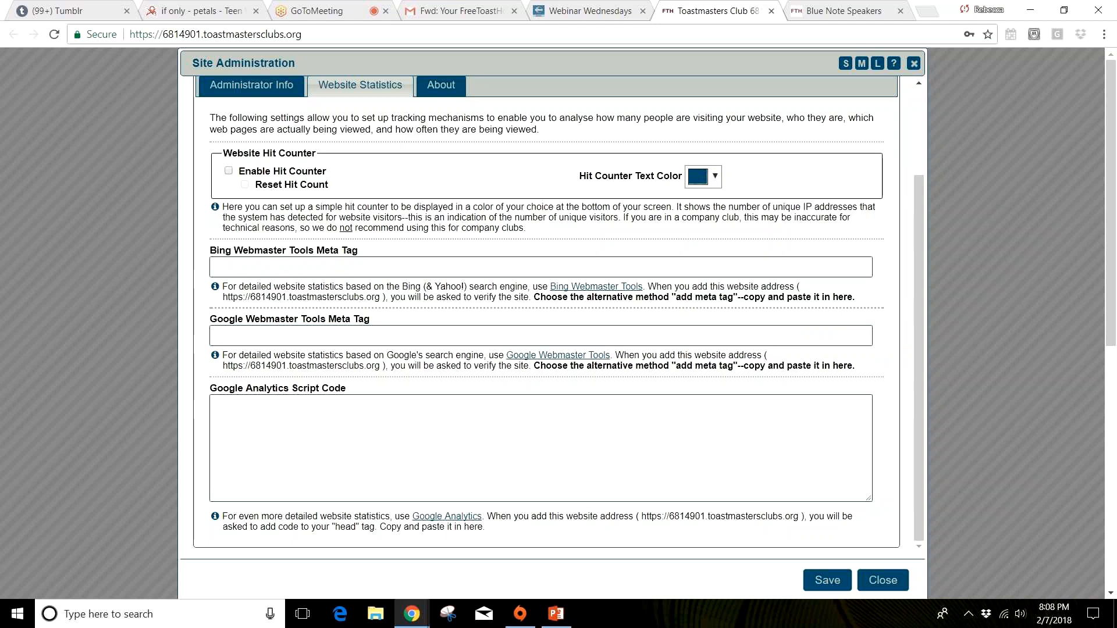
click(229, 171)
click(719, 179)
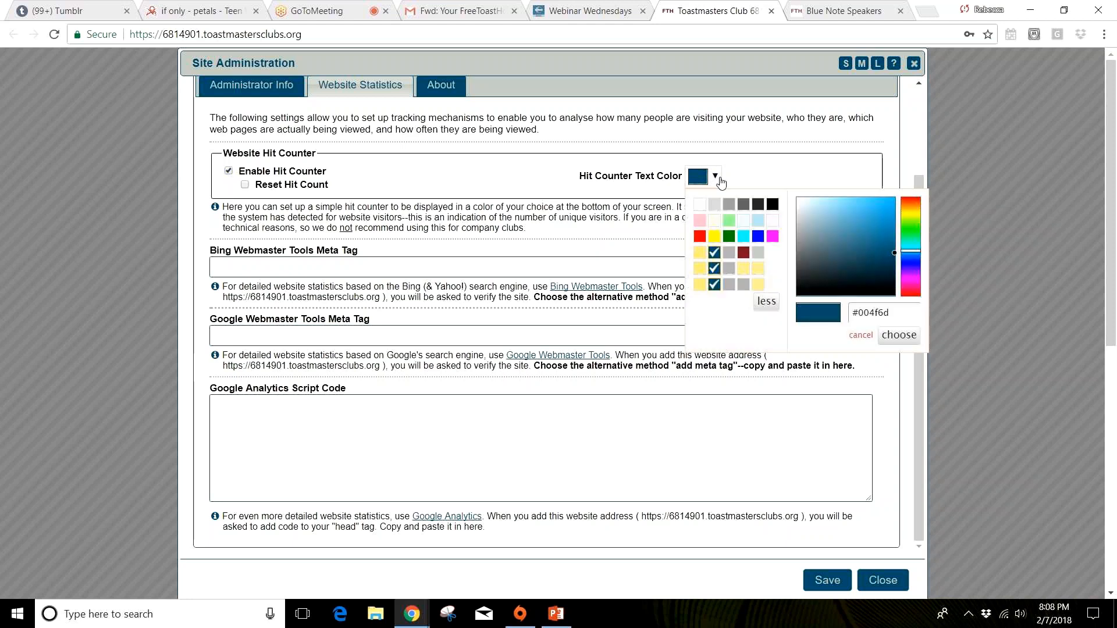
click(772, 204)
click(826, 579)
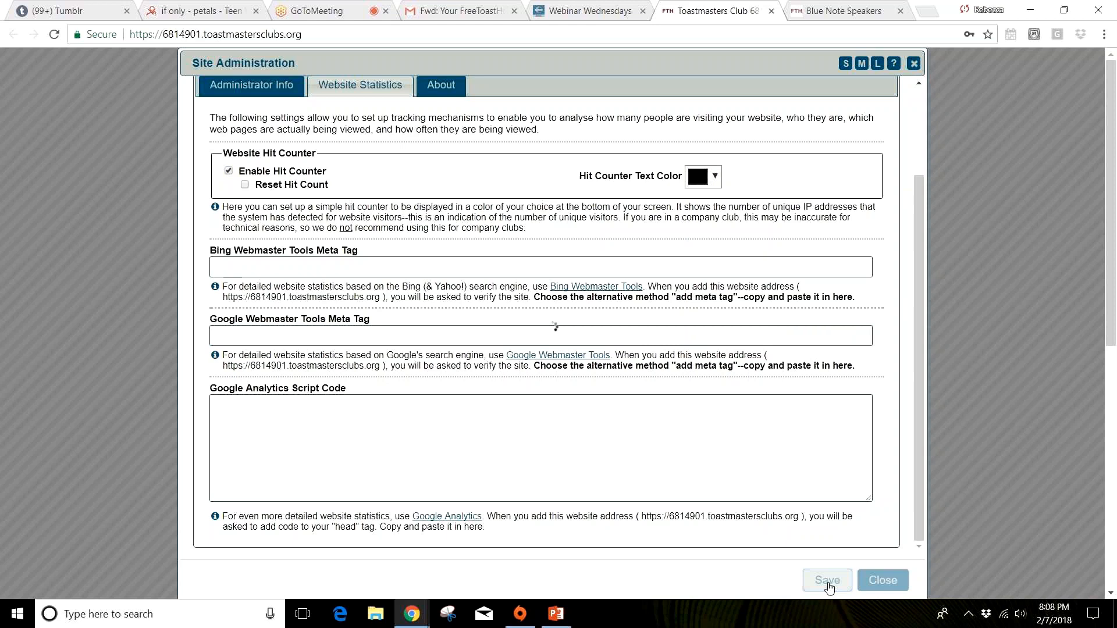
click(912, 64)
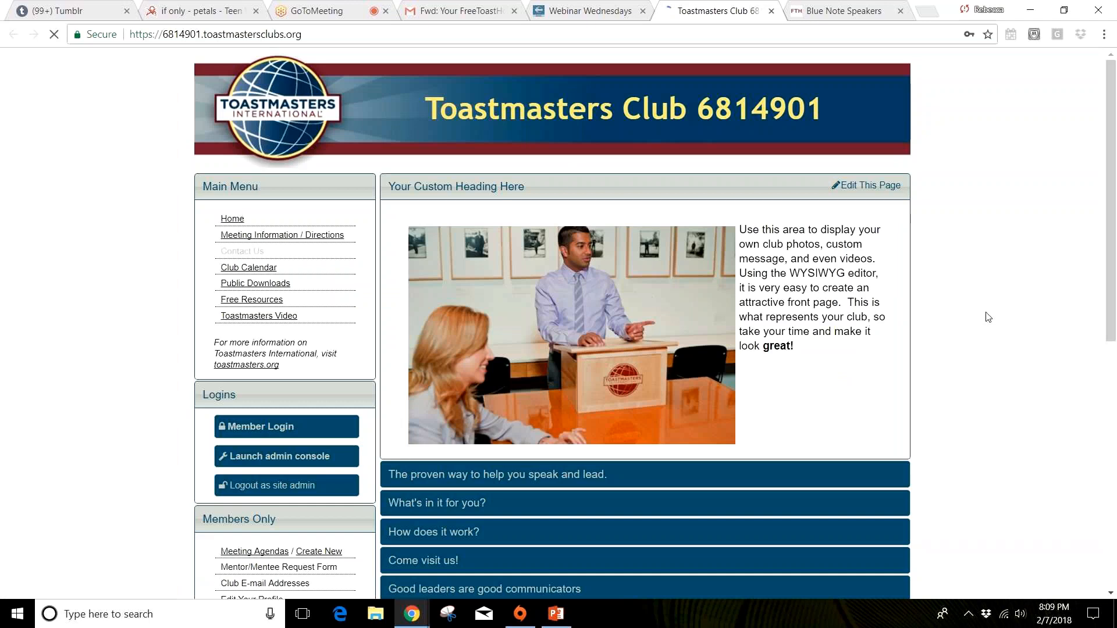
Step: Examine the unique visitor counter in the footer of the new club's home page
scroll(987, 317, down, 8)
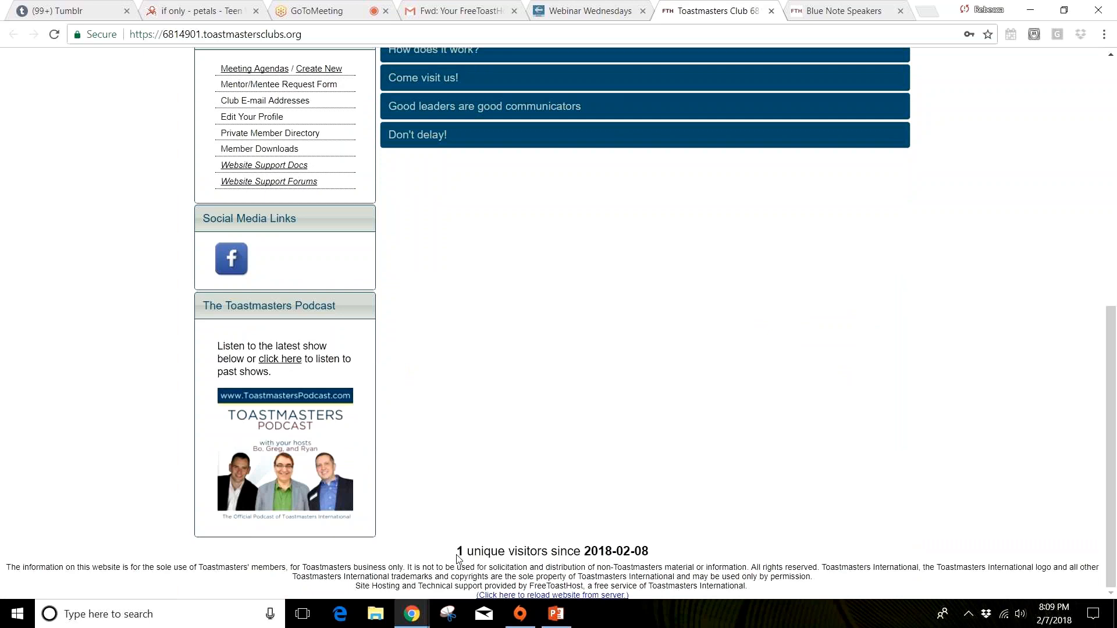
triple_click(634, 547)
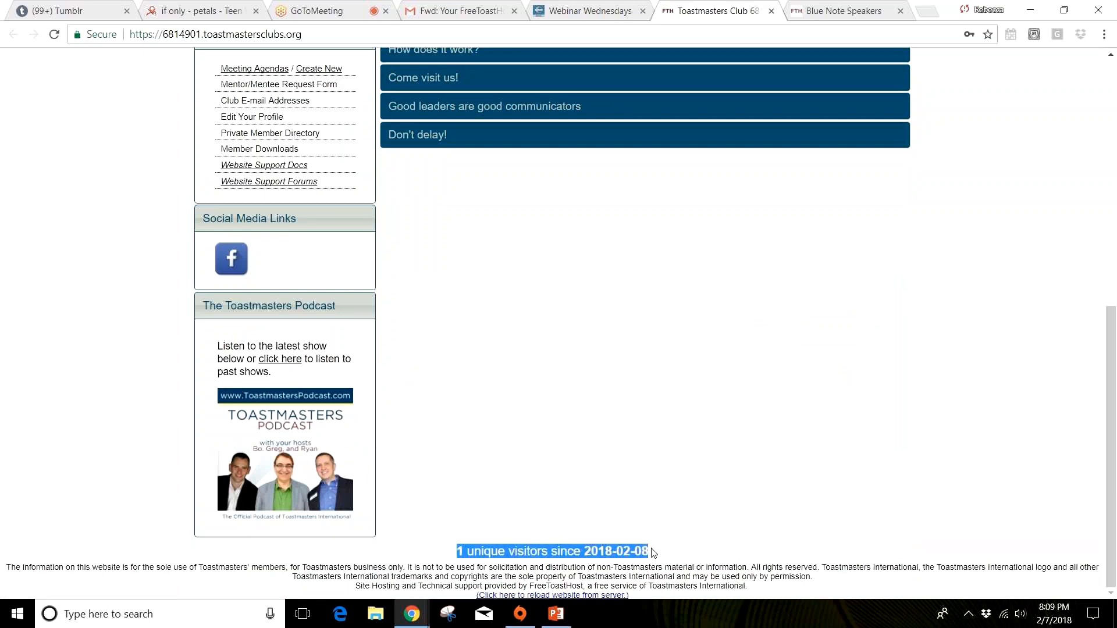
click(704, 531)
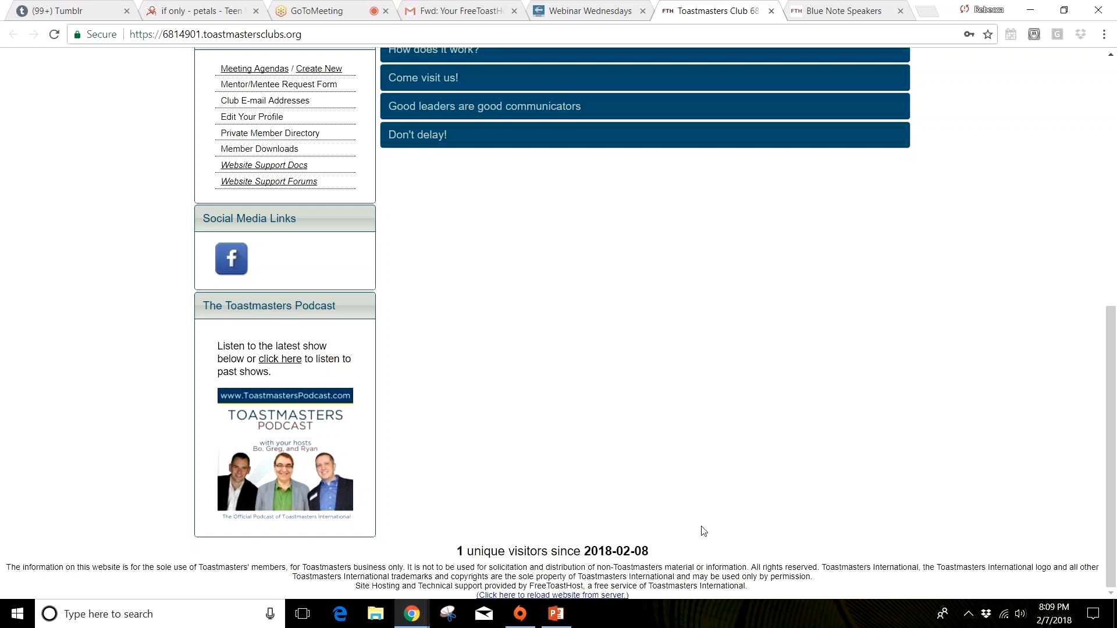
scroll(701, 529, up, 8)
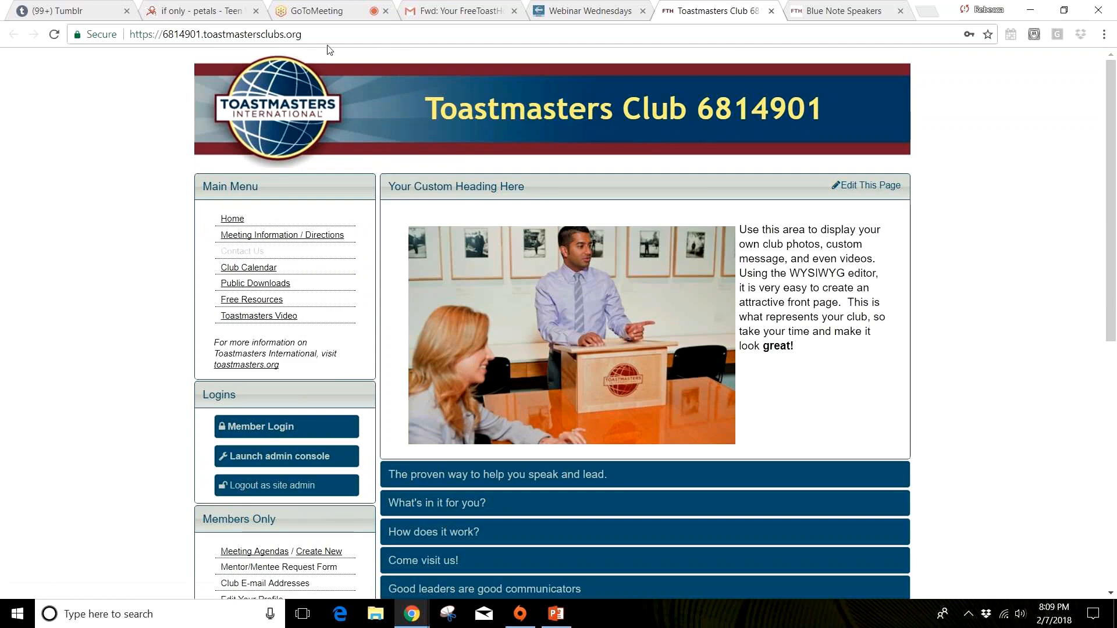
scroll(905, 167, down, 8)
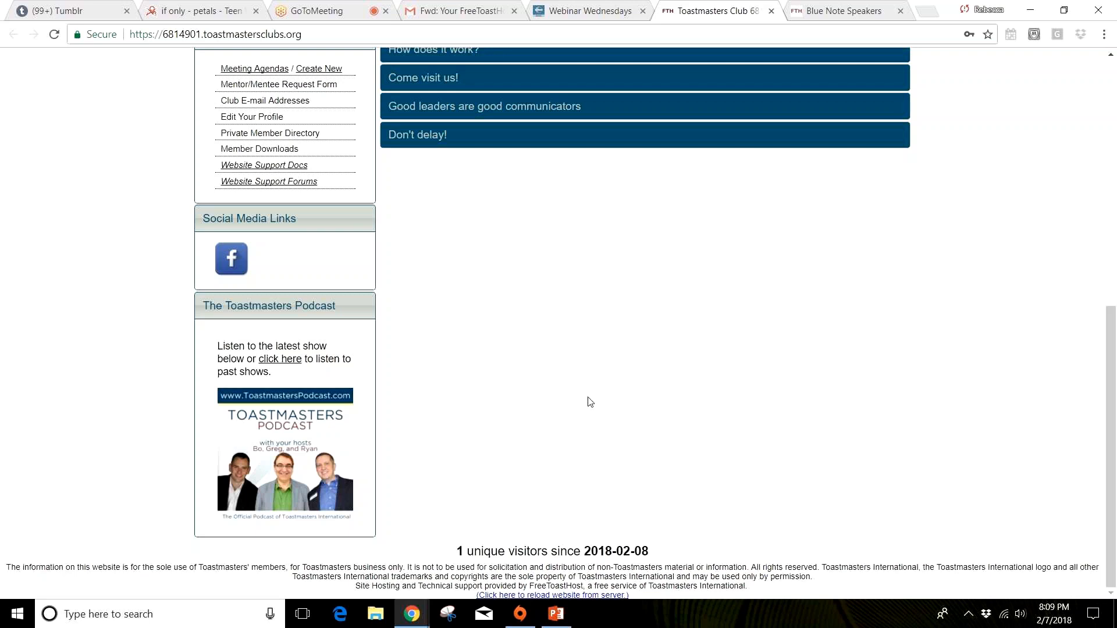
scroll(590, 402, up, 10)
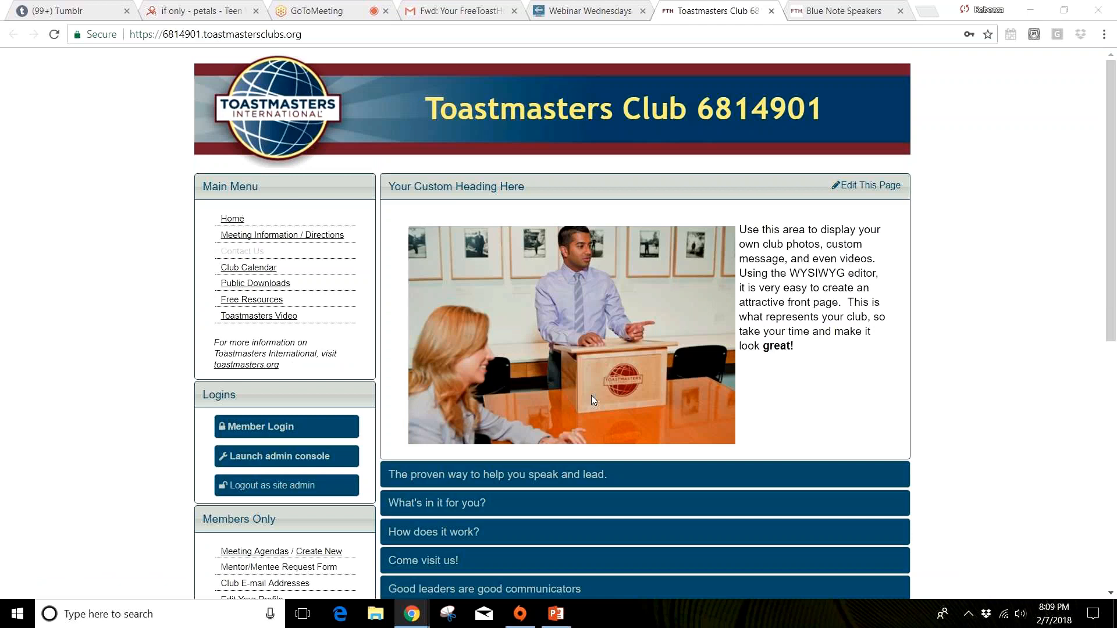
scroll(591, 396, down, 10)
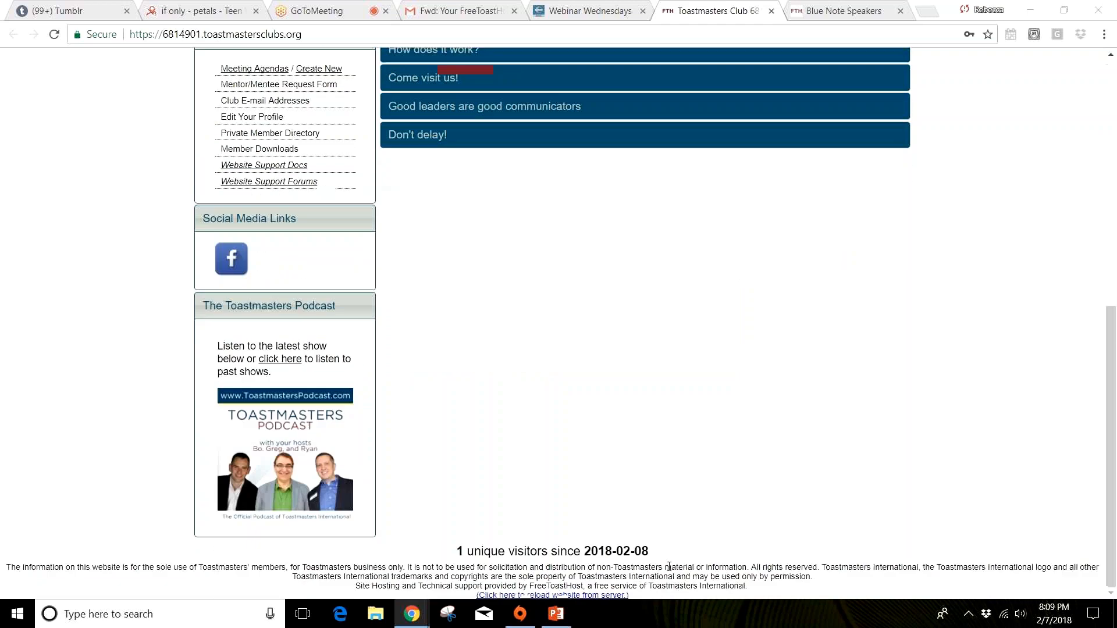
click(843, 411)
scroll(843, 410, up, 4)
scroll(611, 529, down, 4)
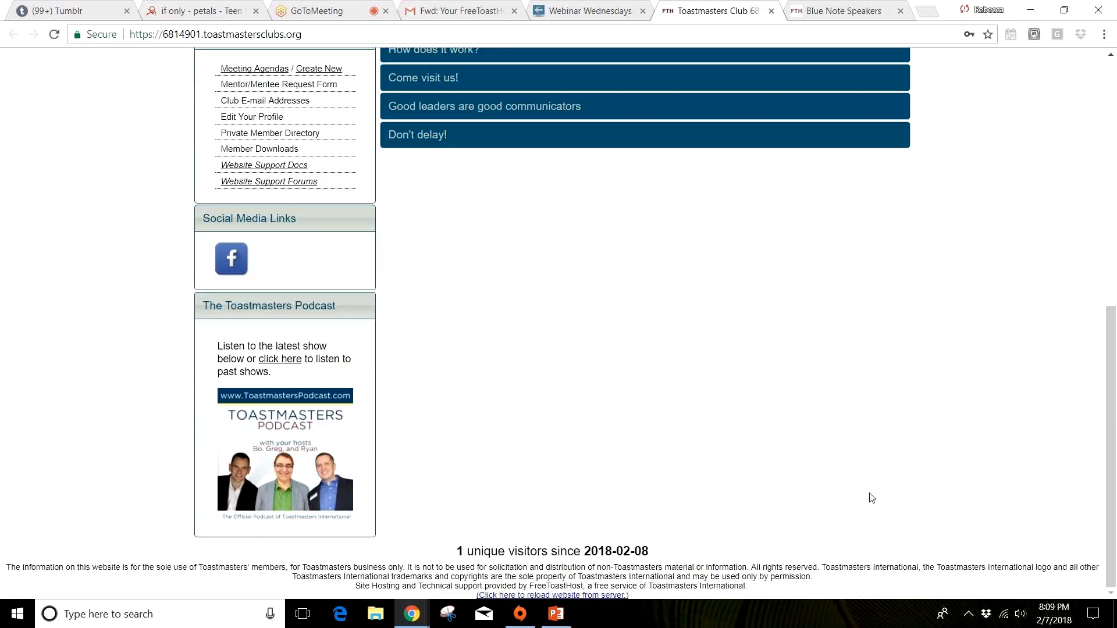
scroll(866, 497, up, 3)
scroll(871, 497, up, 5)
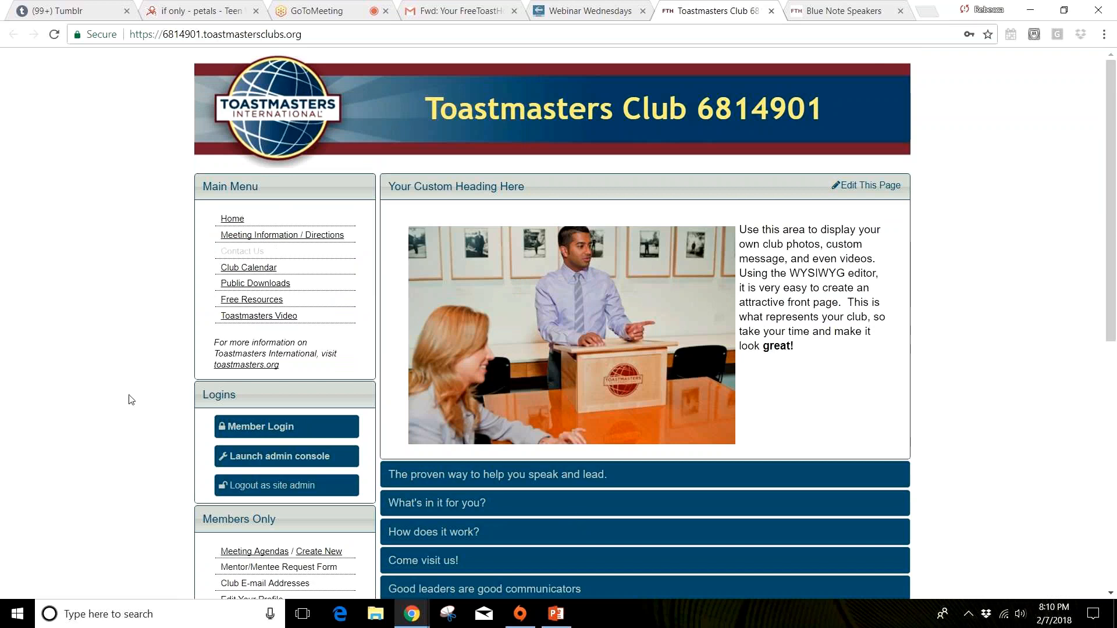
Step: Look through the Members Only and Social Media Links sections of the new club's home page
scroll(115, 396, down, 5)
scroll(104, 413, down, 3)
scroll(104, 414, up, 3)
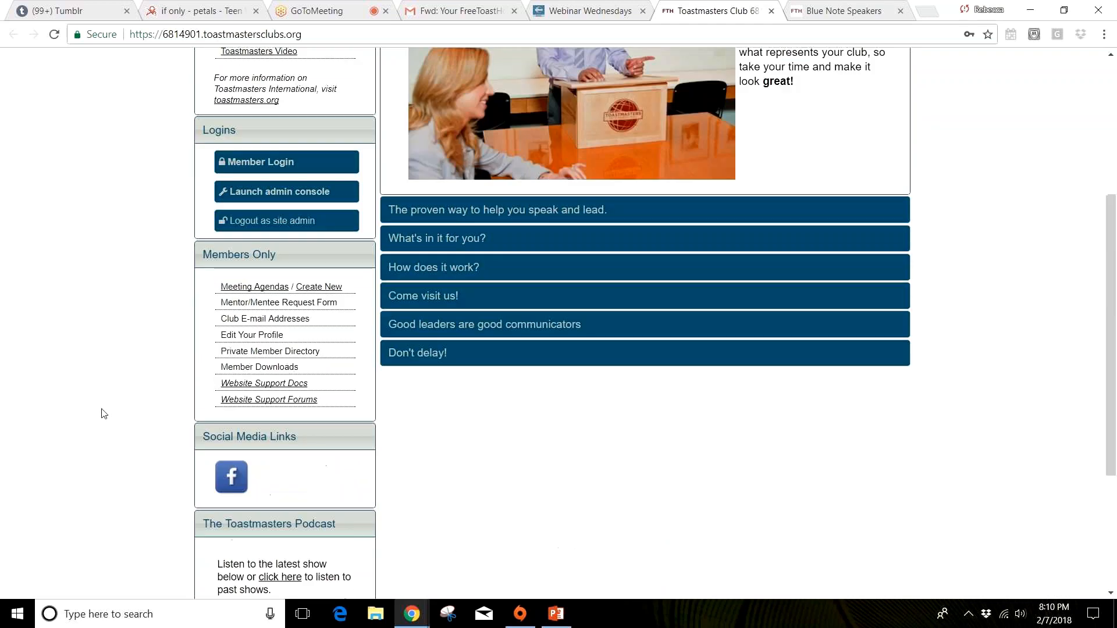
scroll(103, 414, up, 4)
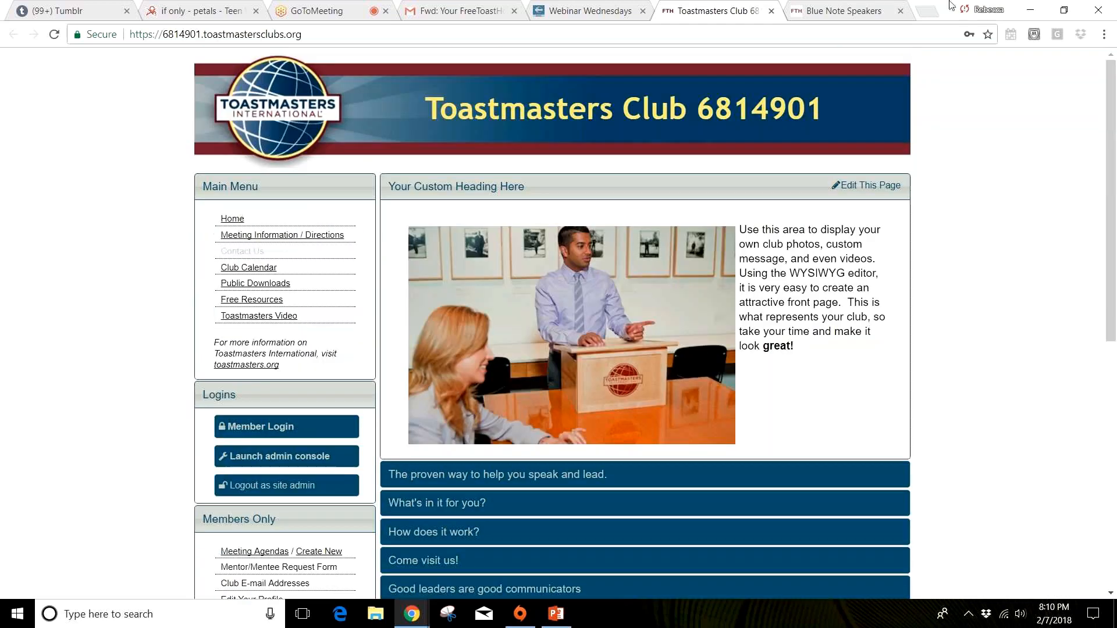
Step: Switch to the Blue Note Speakers website and examine its Member Access Log under Members Only
click(859, 12)
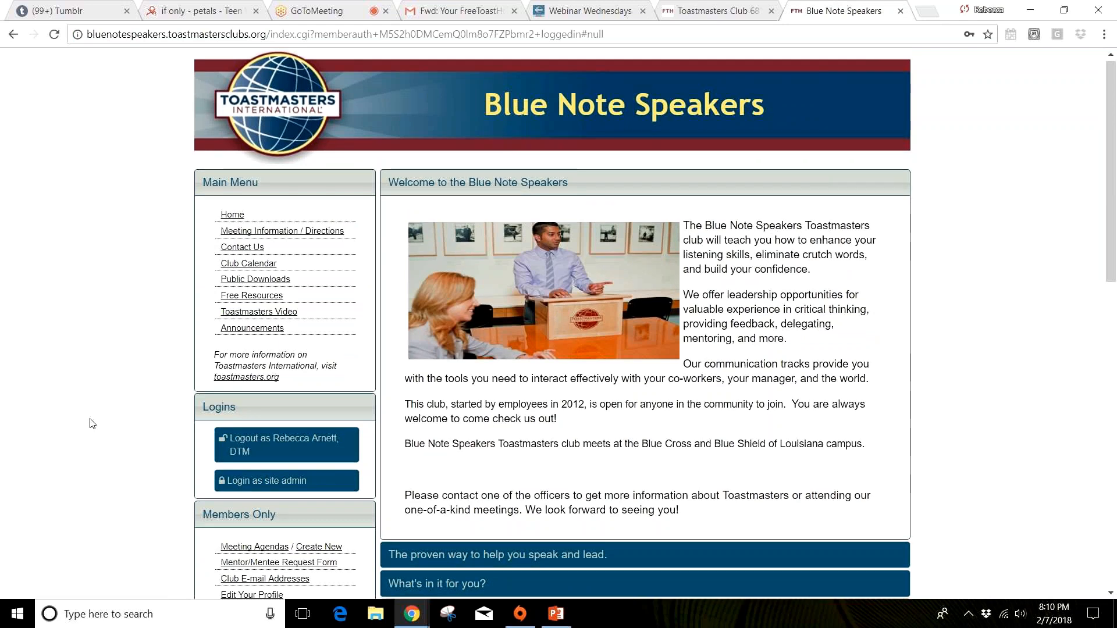
scroll(90, 423, down, 9)
drag(214, 296, 358, 332)
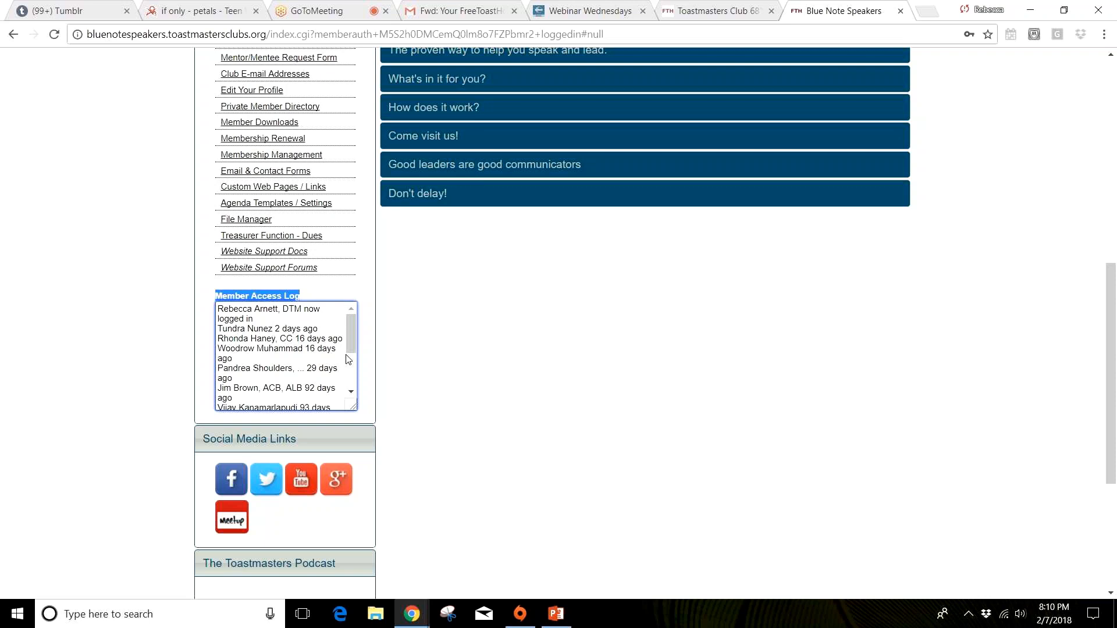
scroll(348, 351, down, 1)
drag(349, 355, 364, 332)
scroll(721, 369, up, 1)
scroll(721, 369, up, 4)
scroll(720, 370, down, 3)
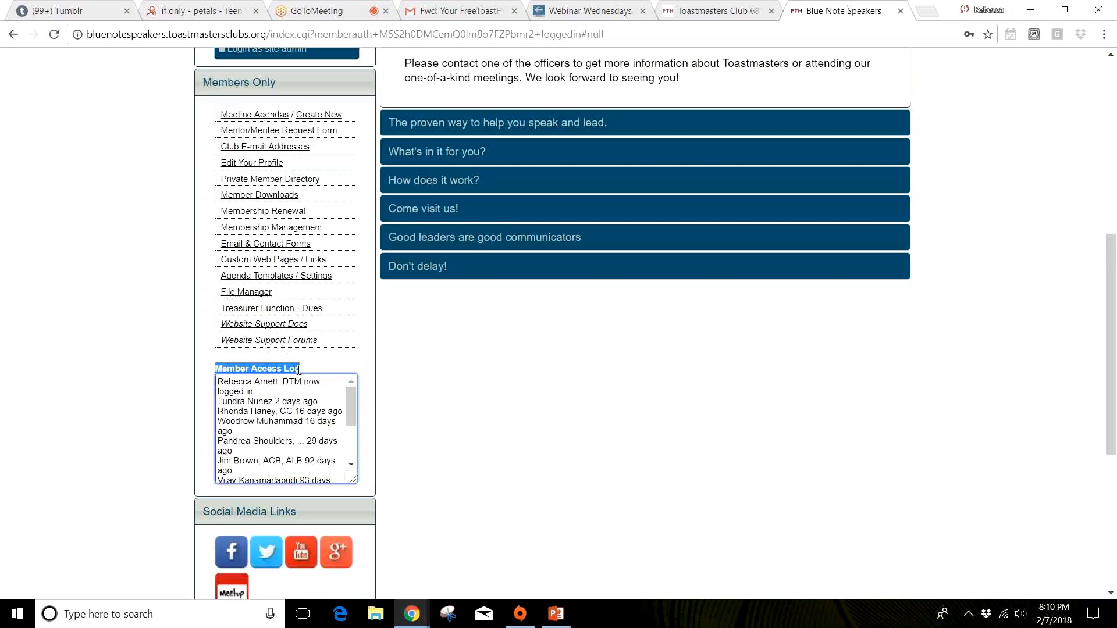
click(369, 364)
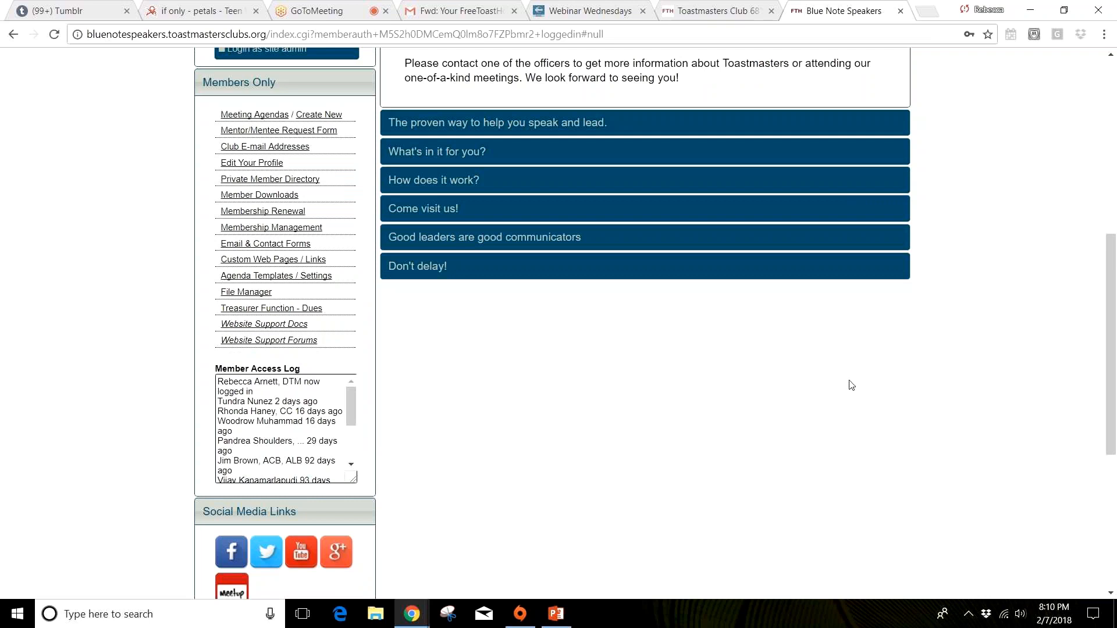
scroll(851, 385, up, 8)
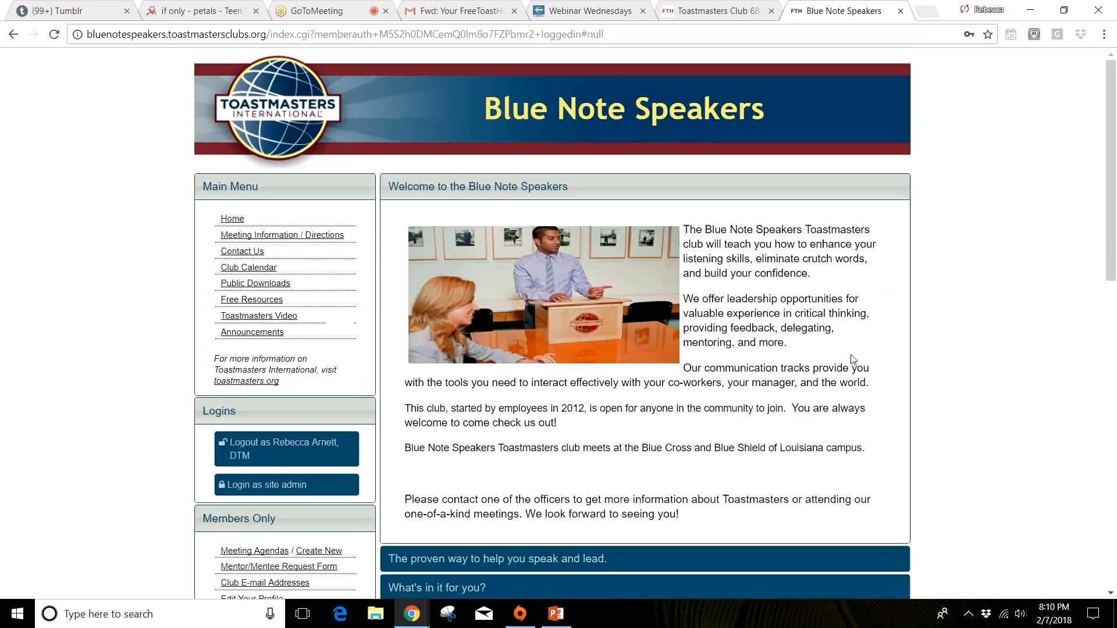
Step: Return to the new club's website and launch its admin console with the Website Settings module
click(710, 17)
scroll(1000, 425, down, 5)
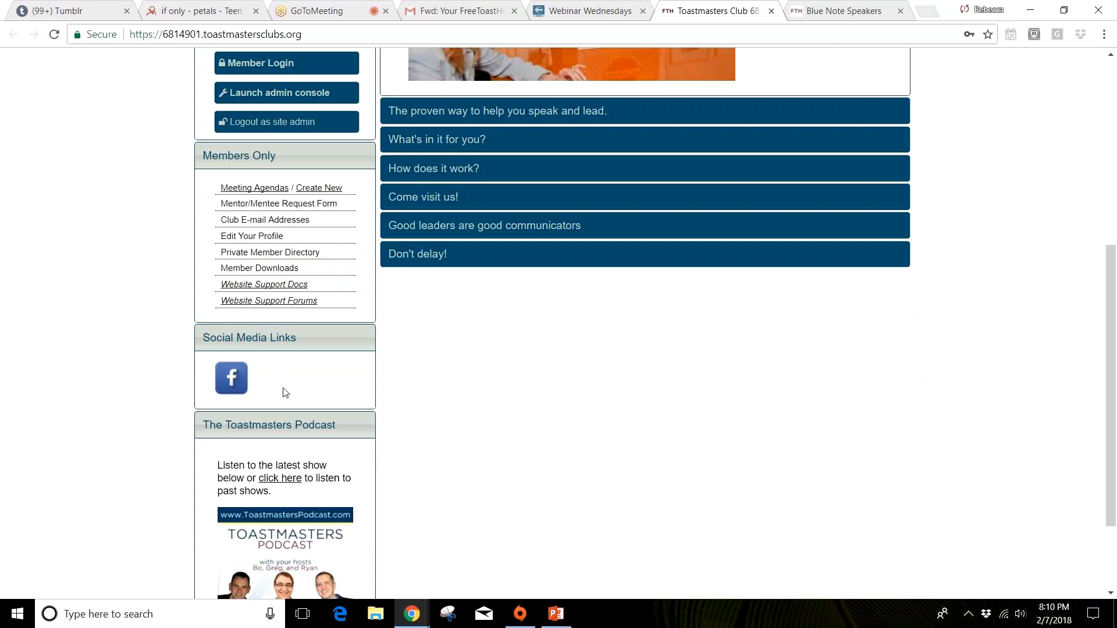
scroll(515, 451, up, 1)
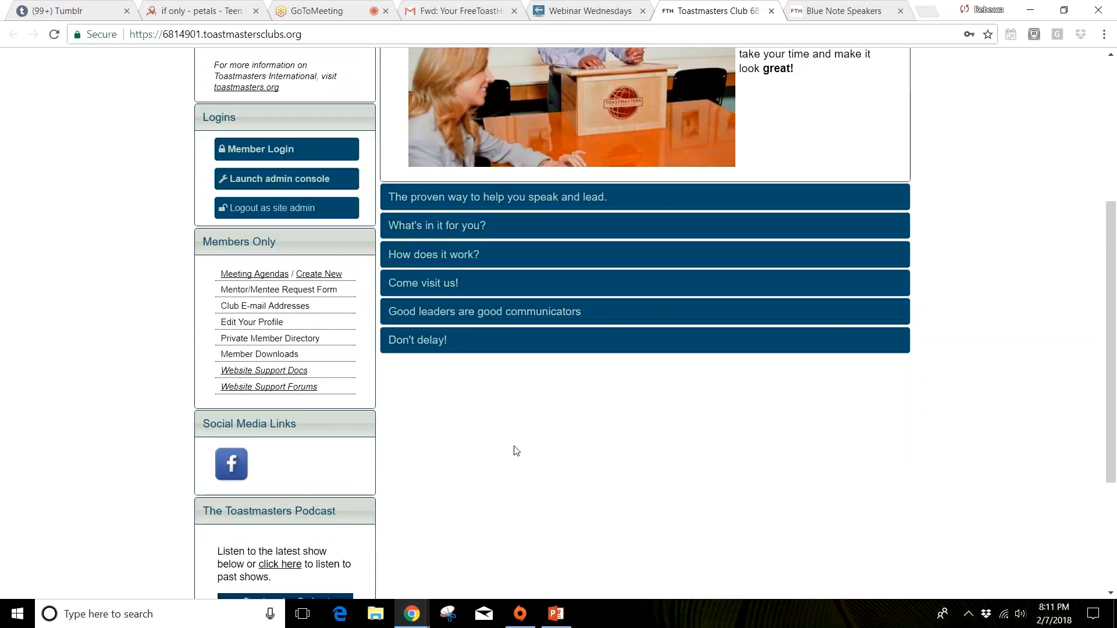
scroll(516, 450, up, 1)
click(313, 241)
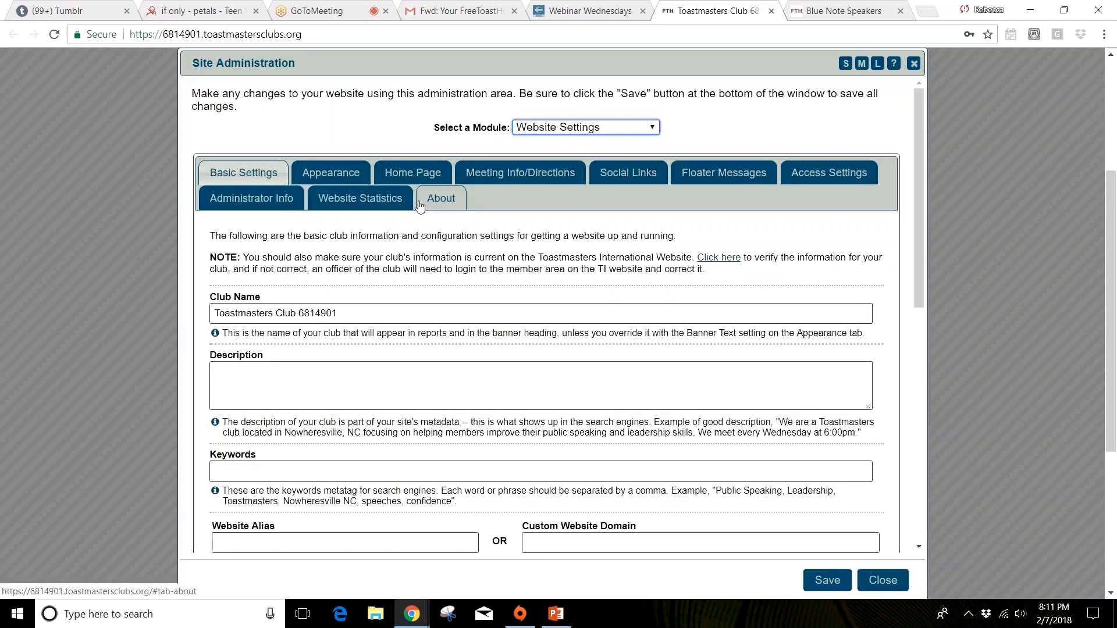
Step: Read through the About information of the Website Settings module, from the support contacts to the tools and code libraries
click(451, 202)
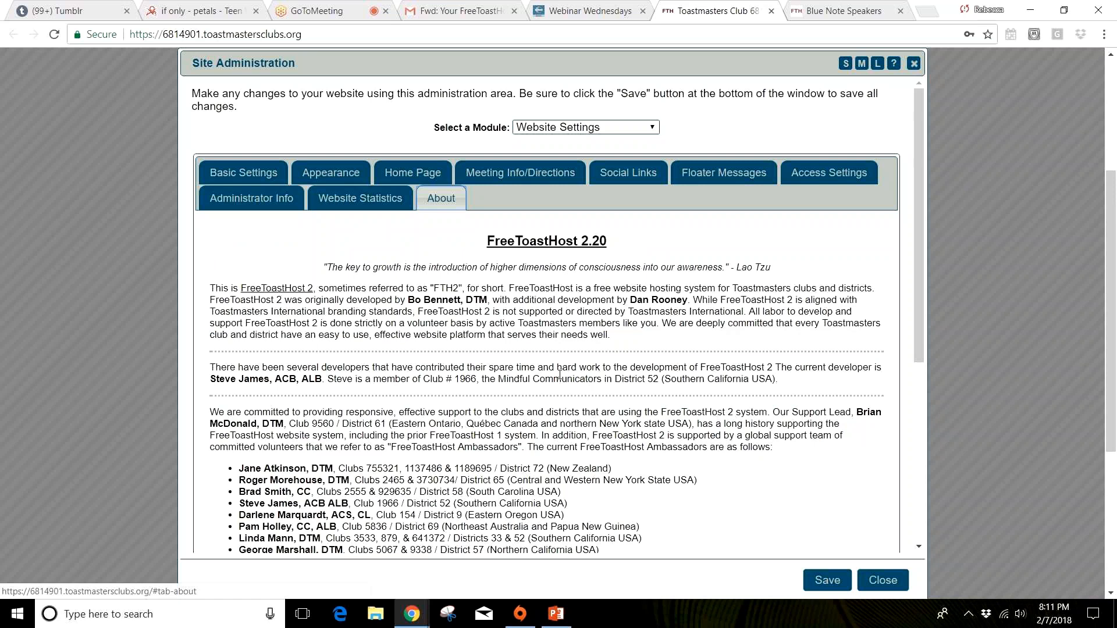
scroll(559, 375, down, 1)
scroll(559, 375, down, 3)
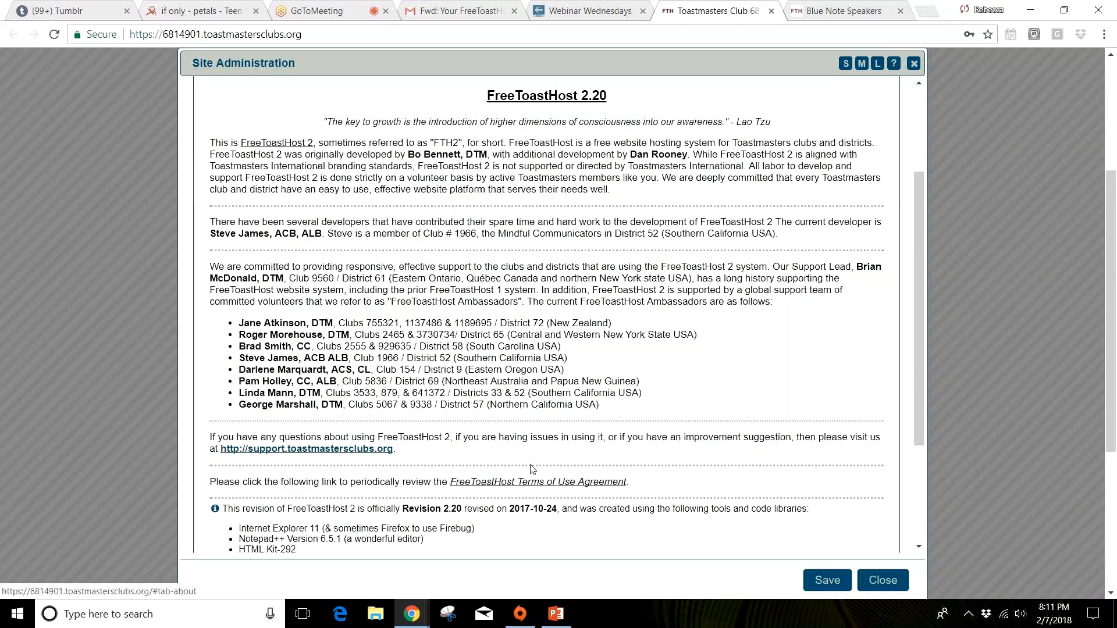
scroll(531, 468, down, 3)
scroll(526, 467, down, 1)
scroll(526, 467, down, 3)
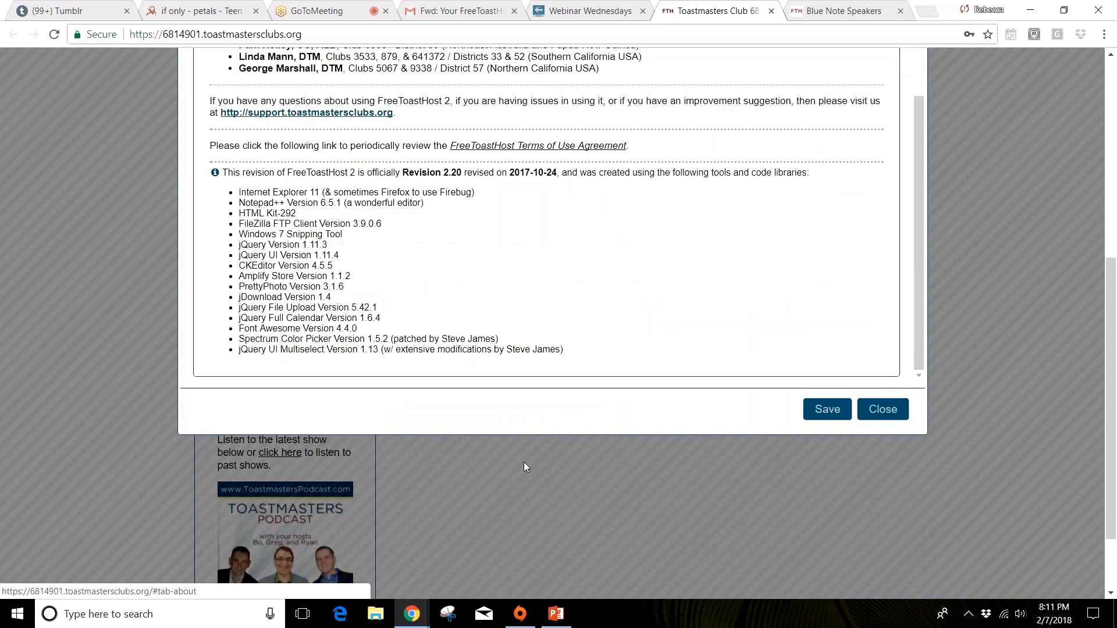
scroll(524, 462, up, 8)
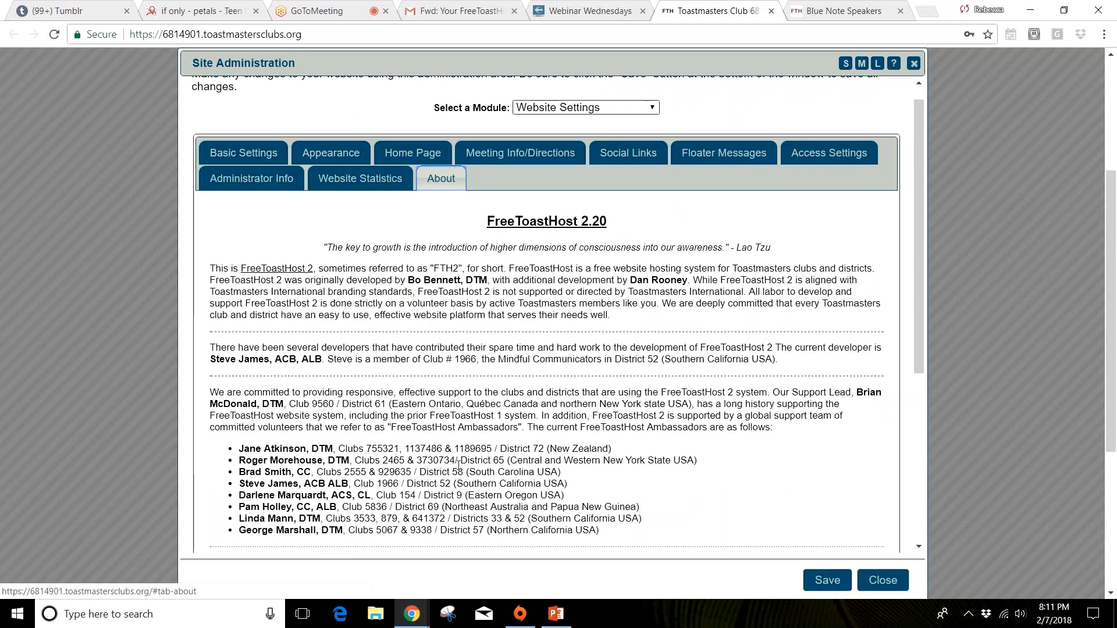
scroll(459, 465, down, 3)
scroll(458, 466, up, 3)
scroll(708, 303, up, 1)
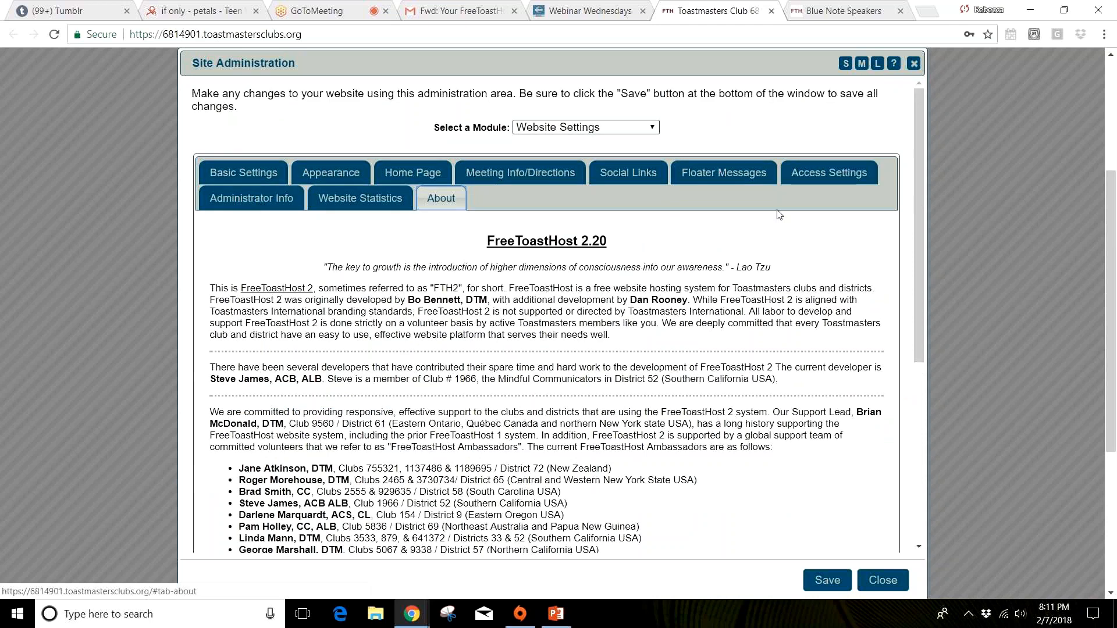
Step: Review the Basic Settings fields for club name, description, keywords, website alias, custom domain and registrar information
click(270, 182)
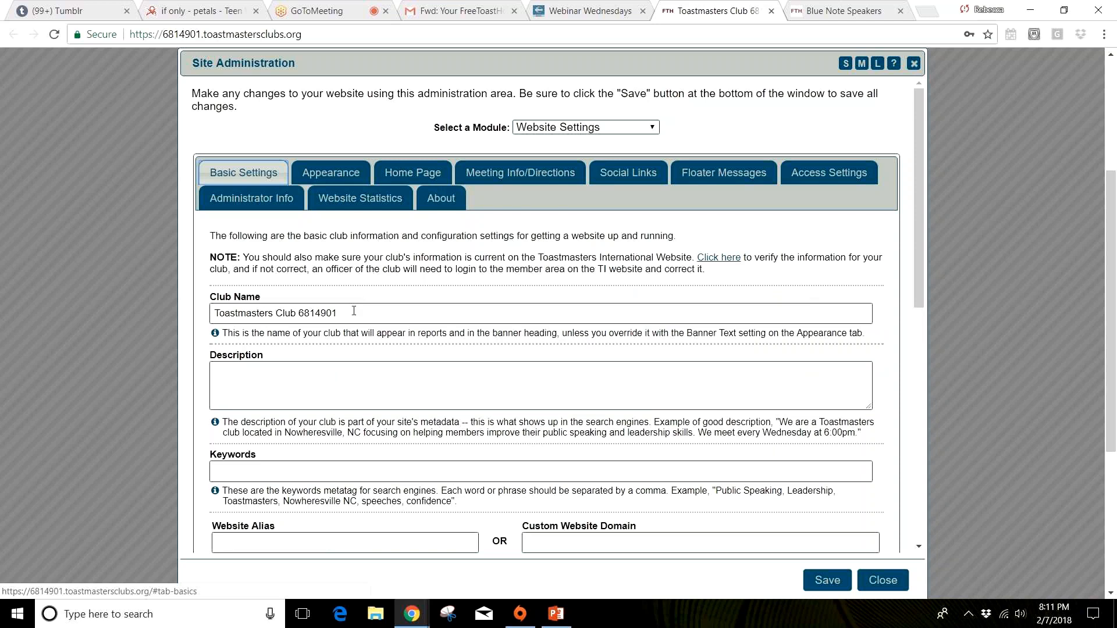
drag(354, 311, 196, 324)
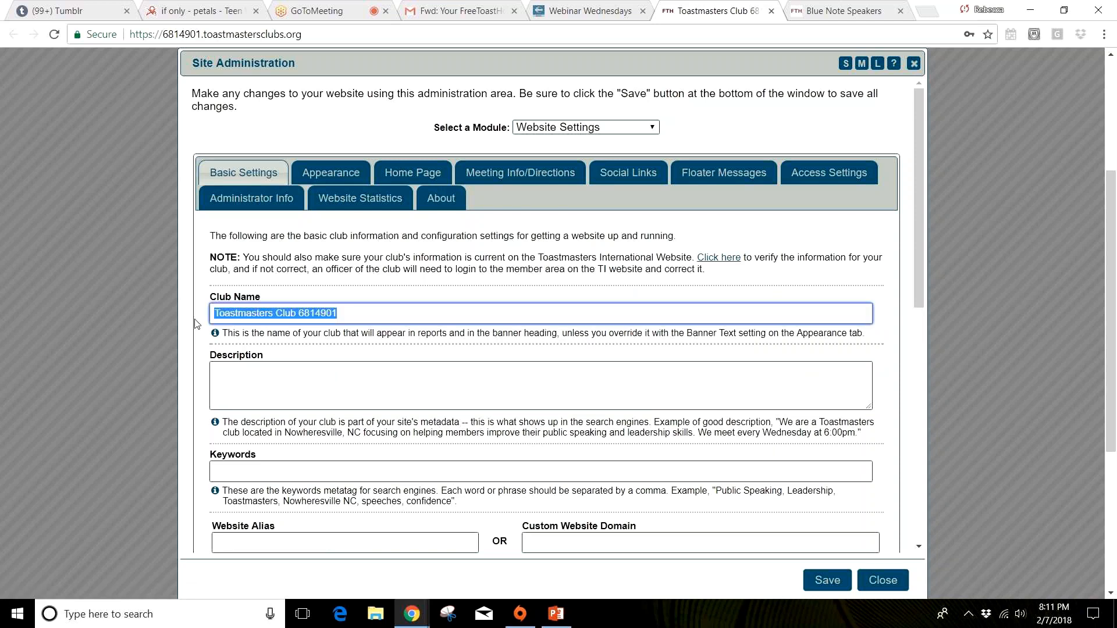
click(281, 379)
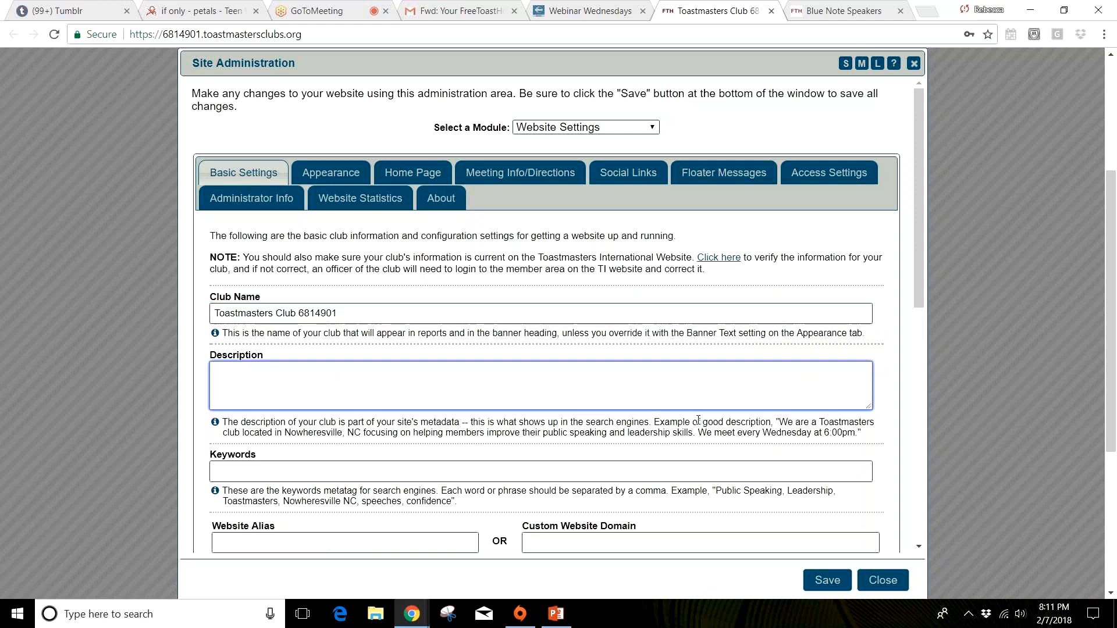
click(331, 472)
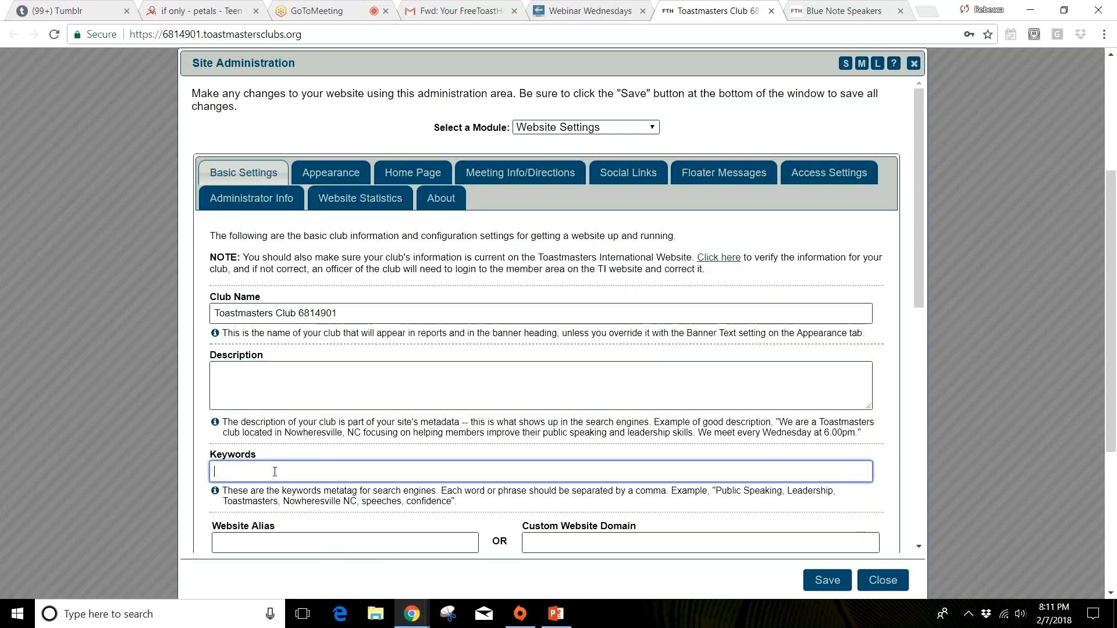
scroll(275, 472, down, 2)
key(Tab)
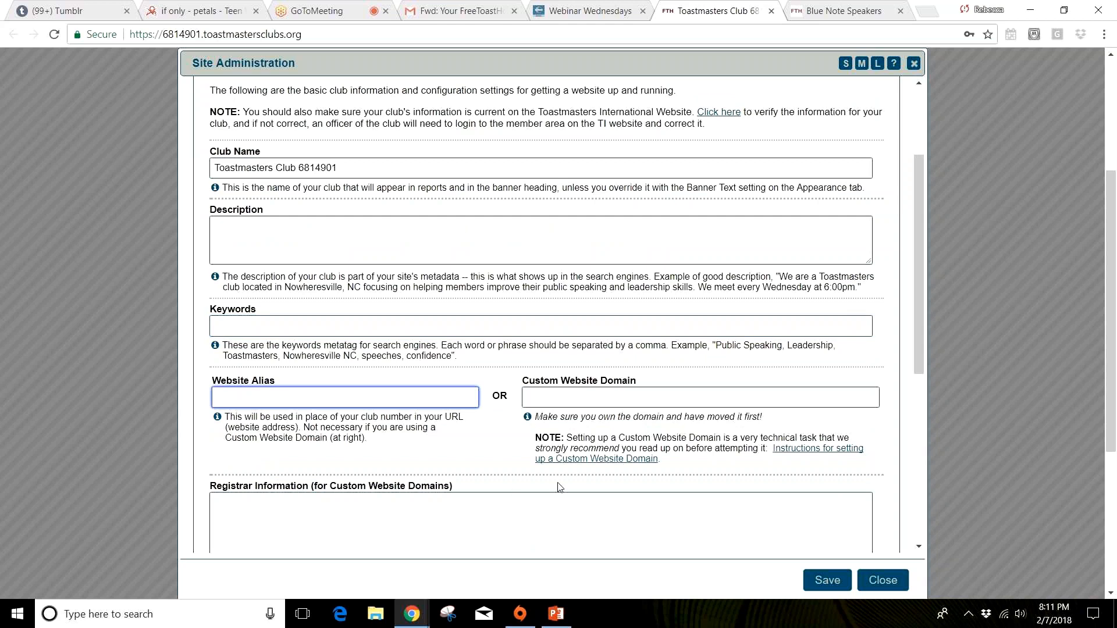
scroll(558, 487, down, 2)
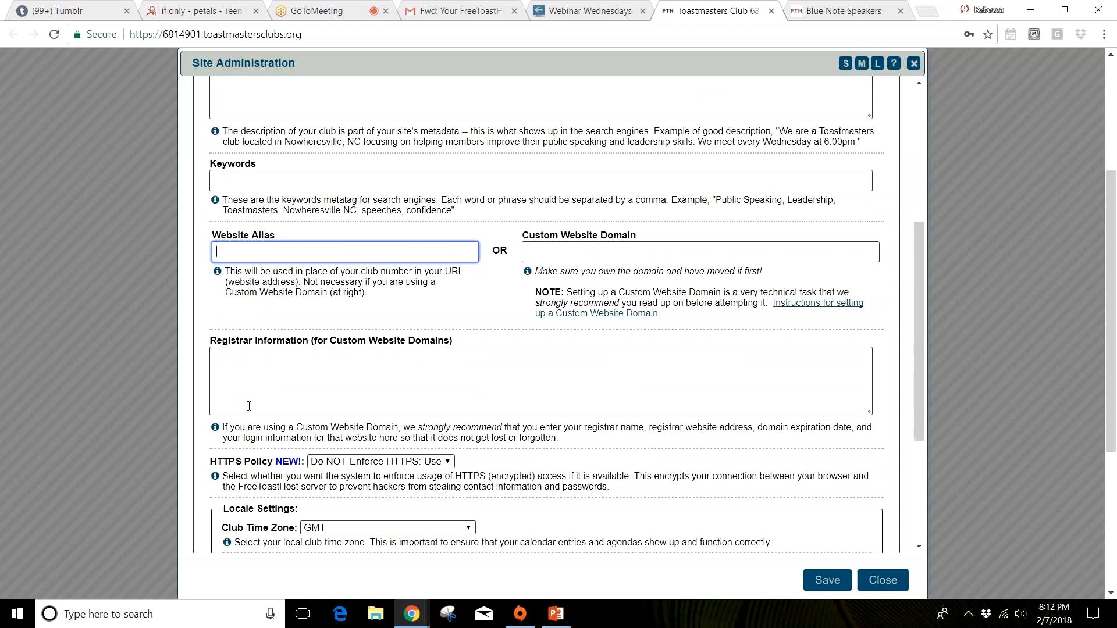
scroll(255, 360, down, 1)
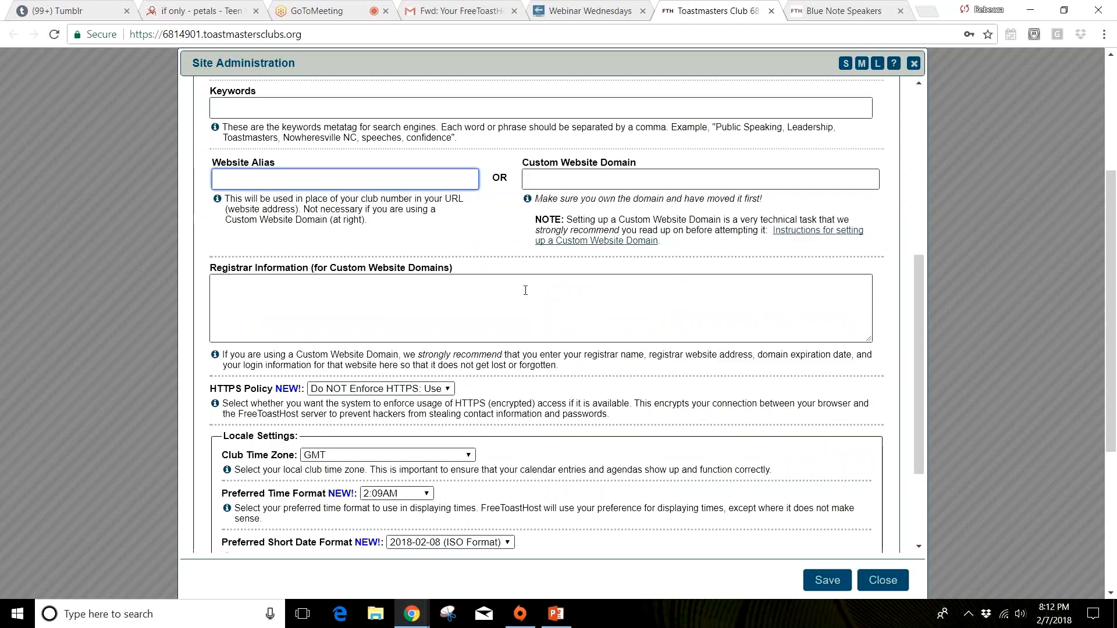
scroll(525, 290, down, 2)
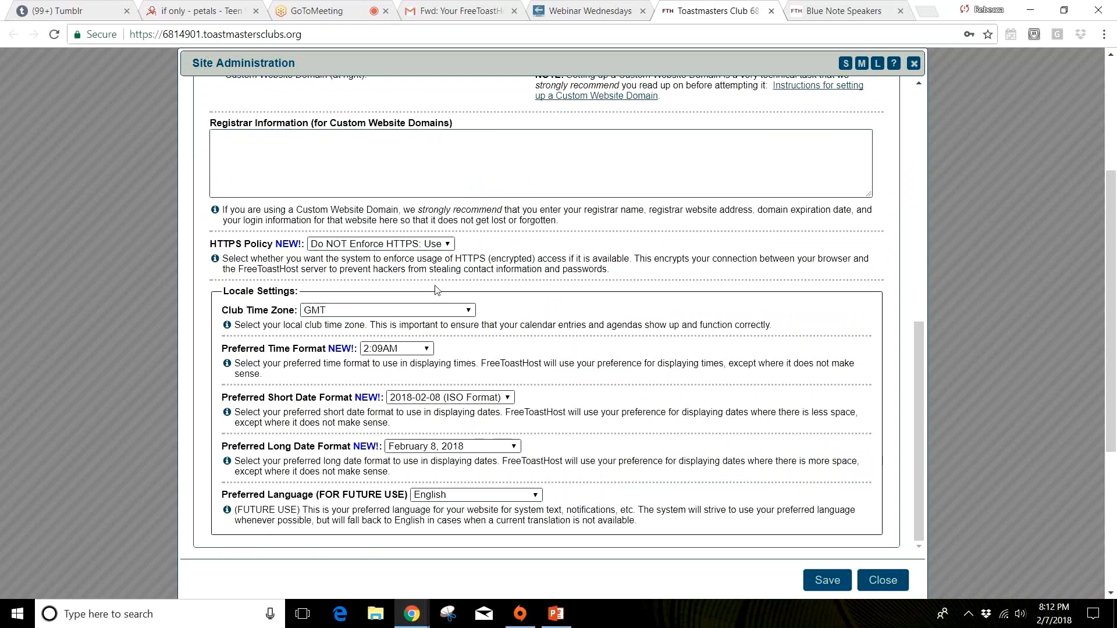
Step: Check the available HTTPS Policy options in the Basic Settings without changing the selection
click(448, 245)
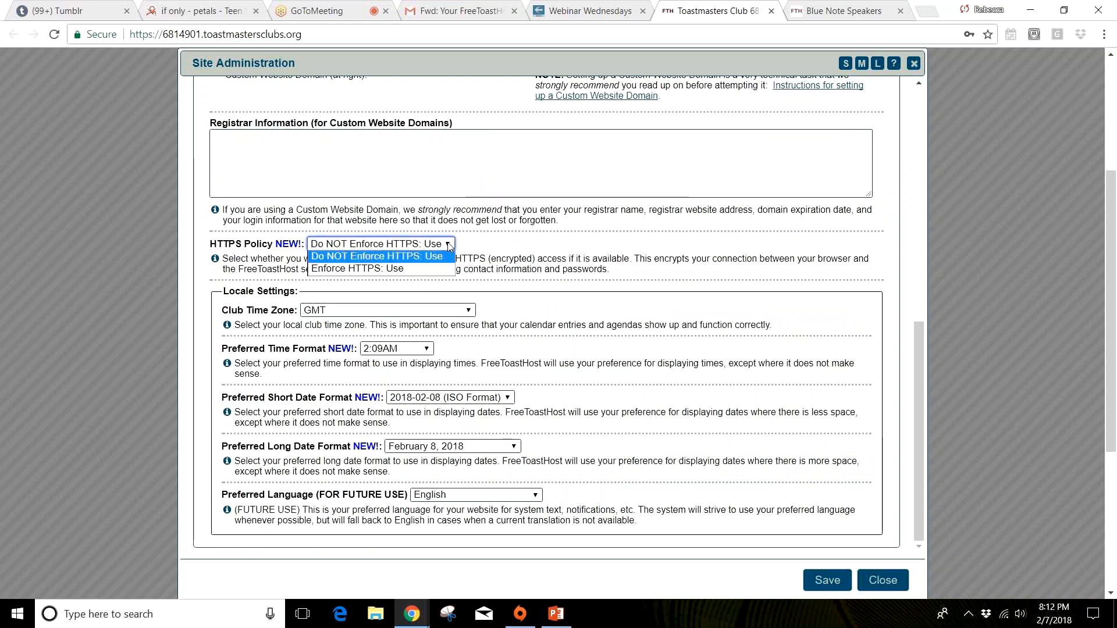
click(448, 245)
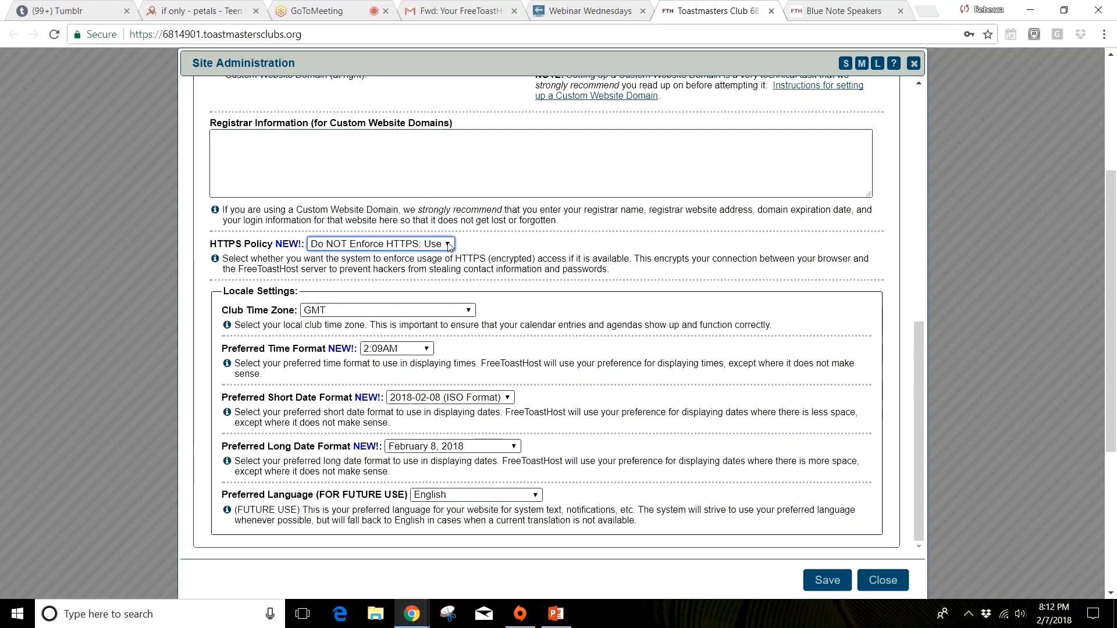
click(506, 236)
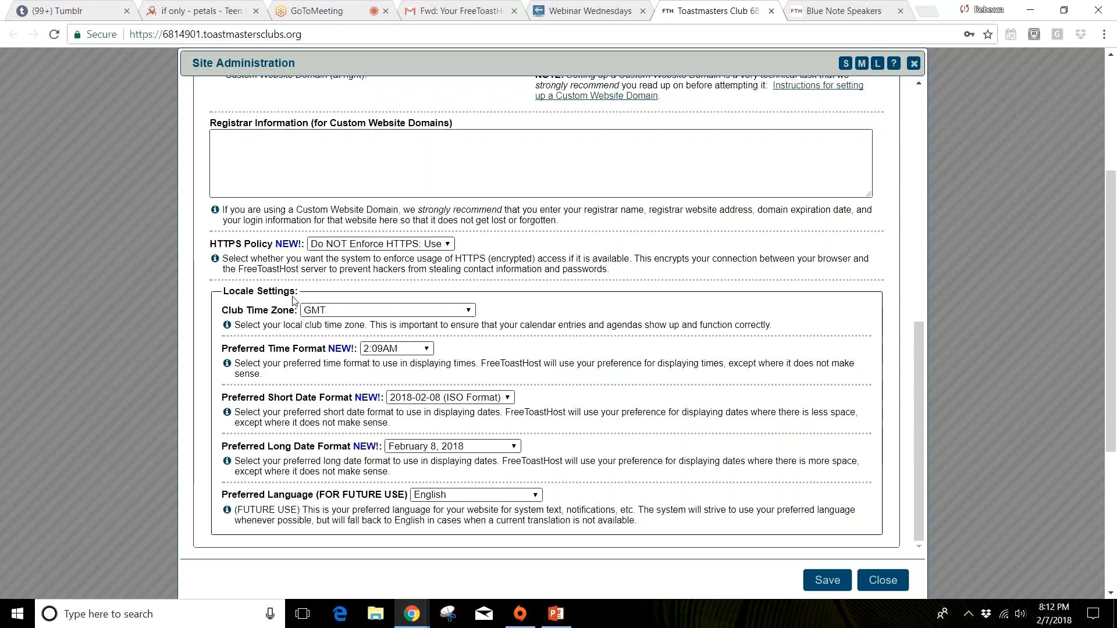
Step: Set the Club Time Zone in the Locale Settings to CST6CDT
click(348, 310)
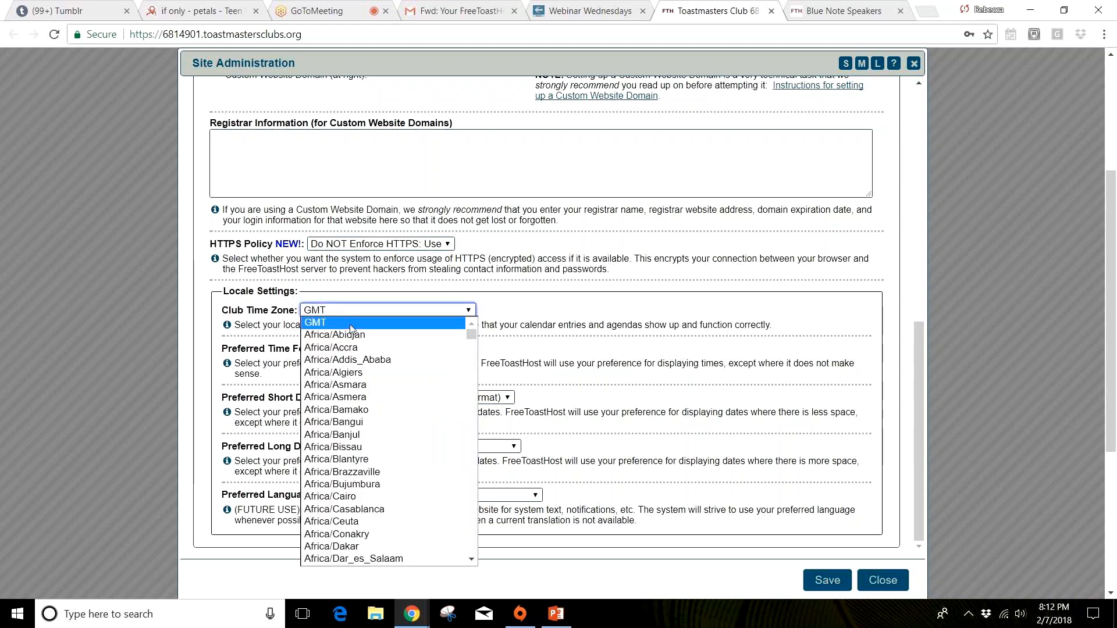
scroll(351, 329, down, 15)
scroll(351, 329, down, 9)
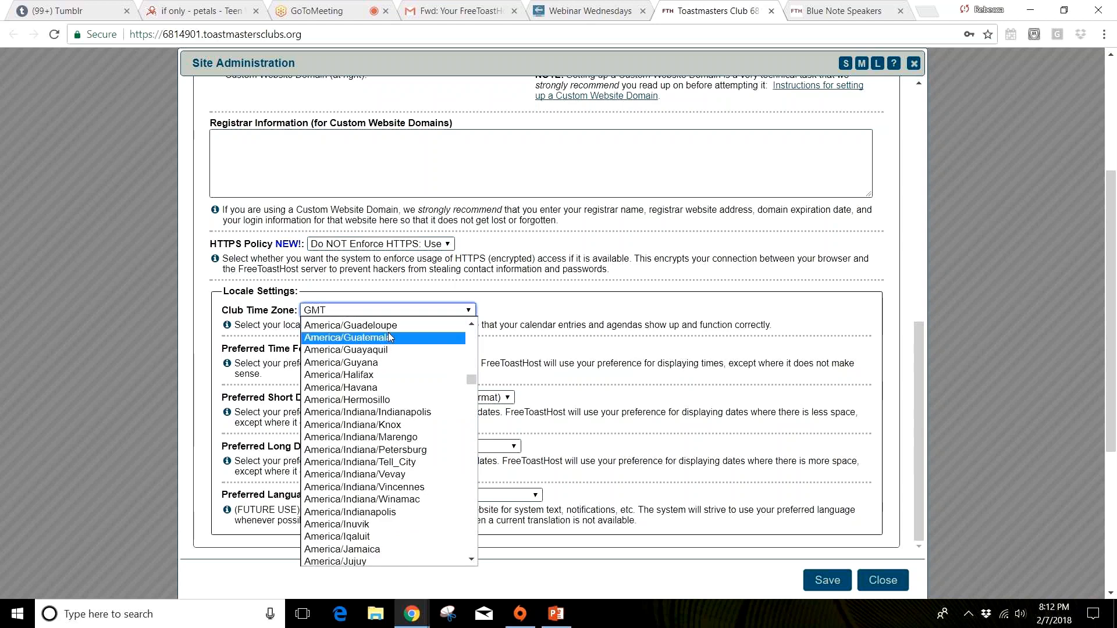
scroll(373, 336, up, 4)
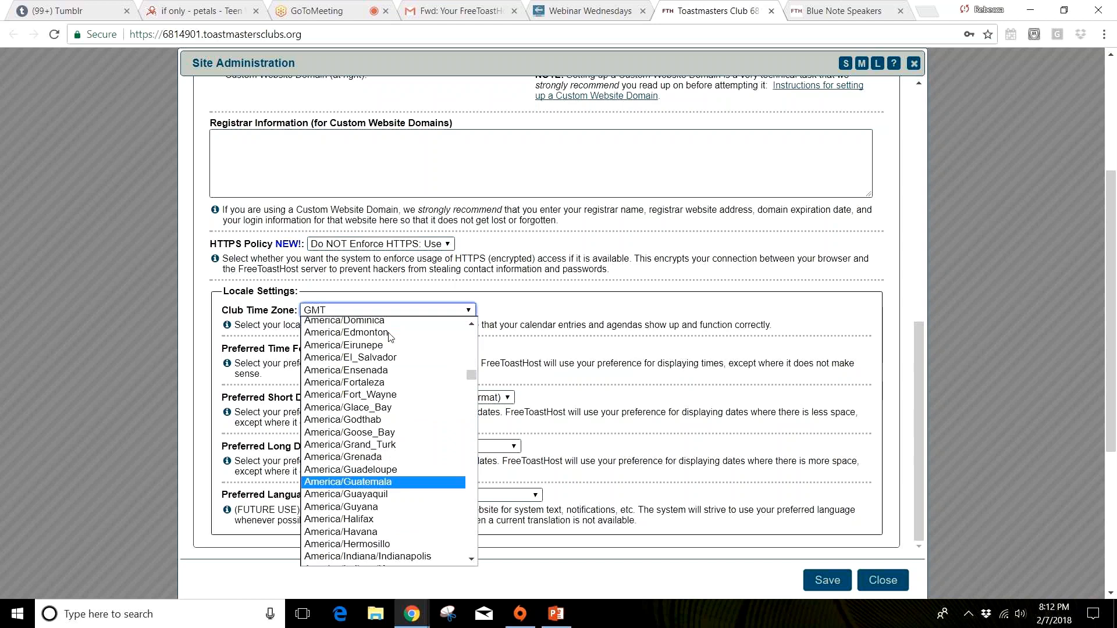
scroll(388, 337, up, 4)
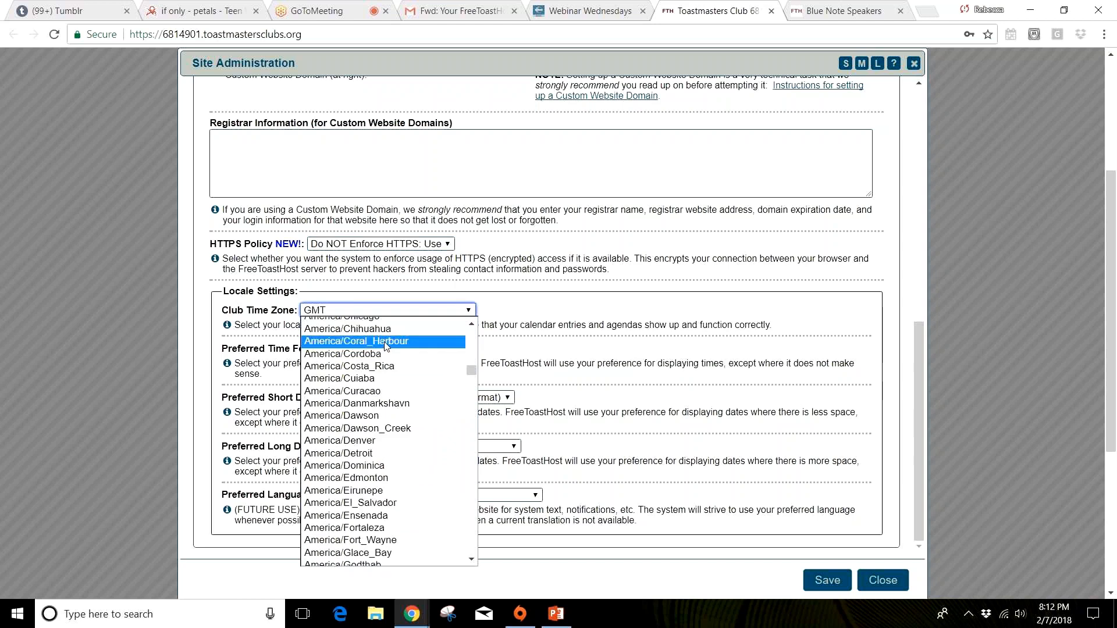
scroll(386, 346, up, 4)
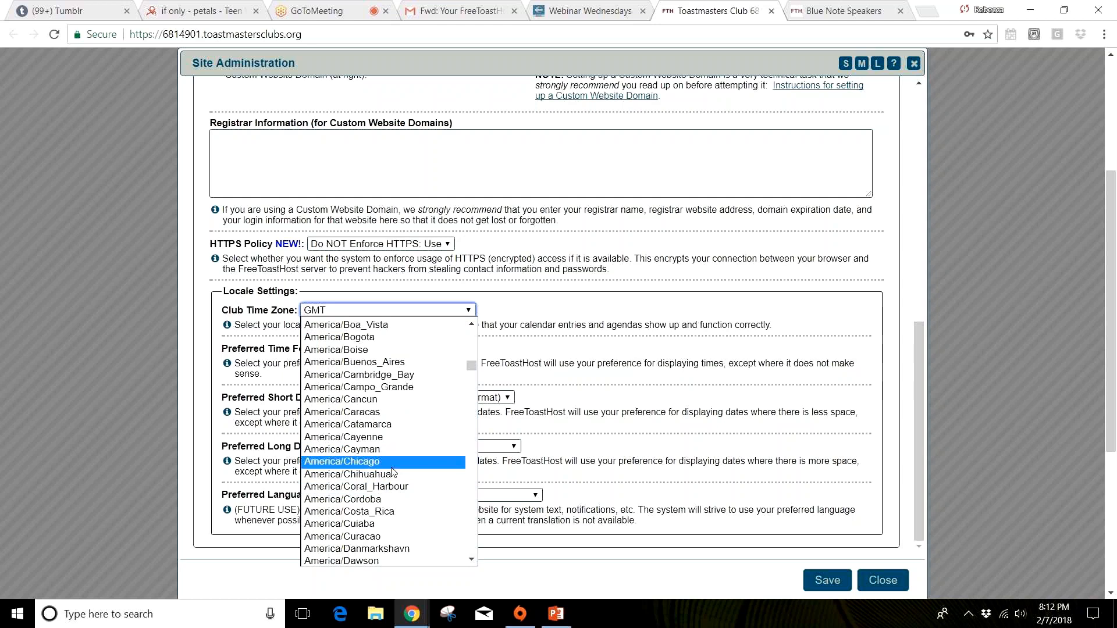
scroll(394, 472, up, 2)
key(c)
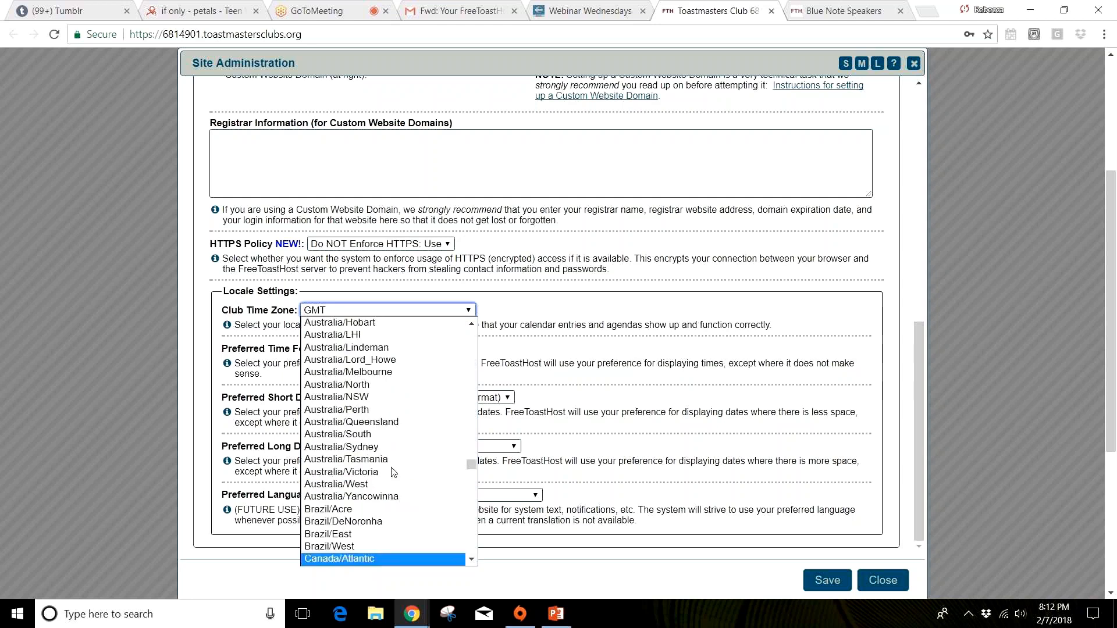
key(e)
key(Down)
key(Down)
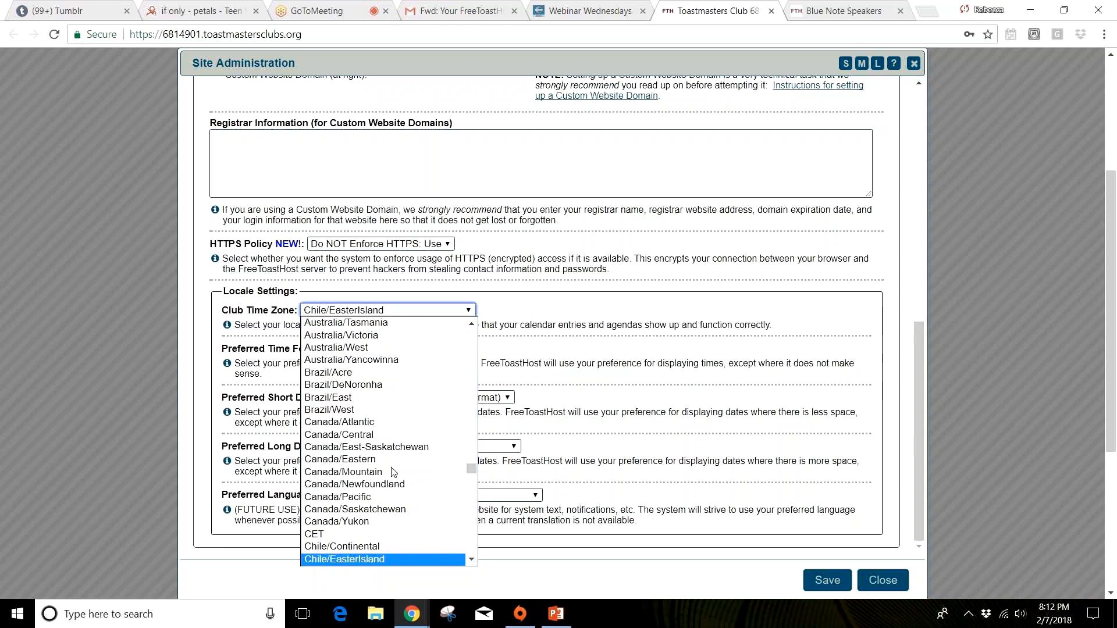
key(Down)
key(Down)
key(Up)
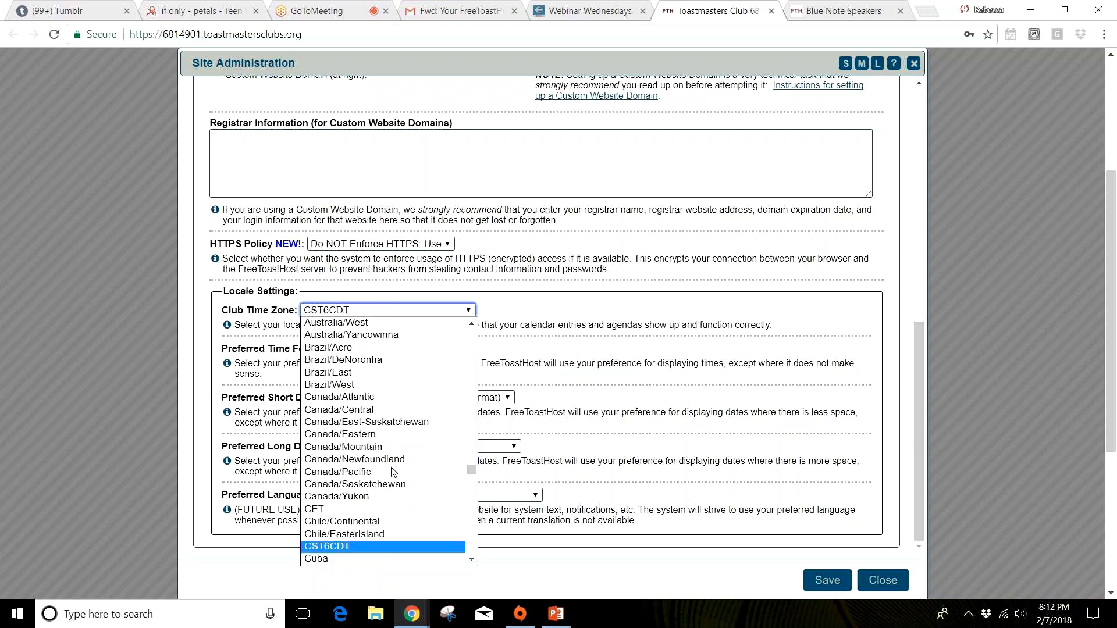
key(Return)
click(542, 346)
Step: Check the choices for preferred time format, short date format and language in the Locale Settings, keeping the current selections
click(424, 351)
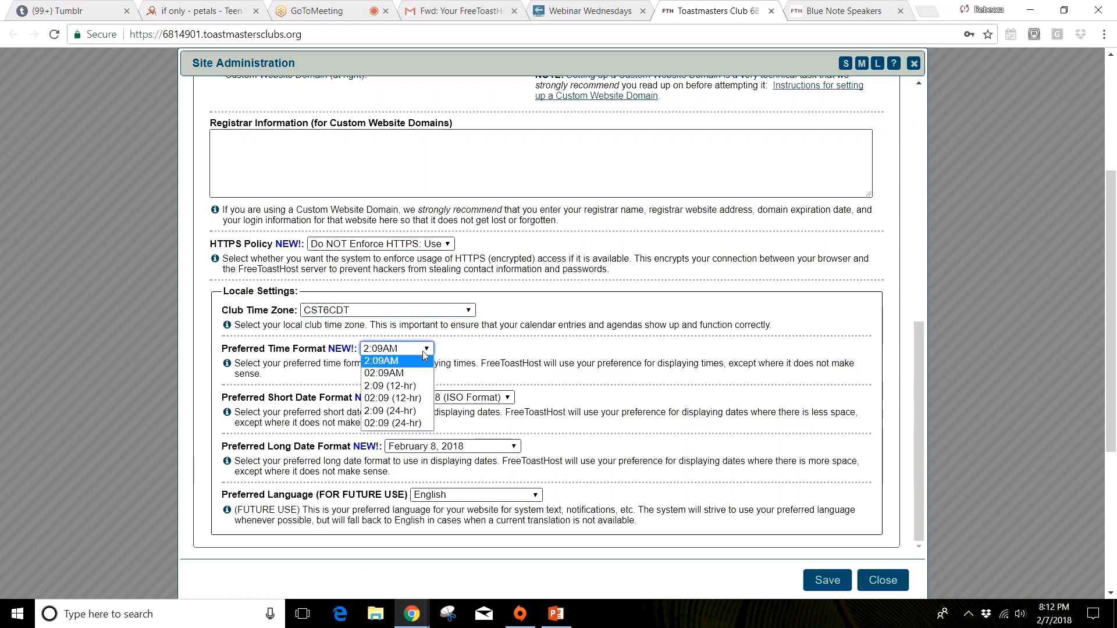
click(424, 353)
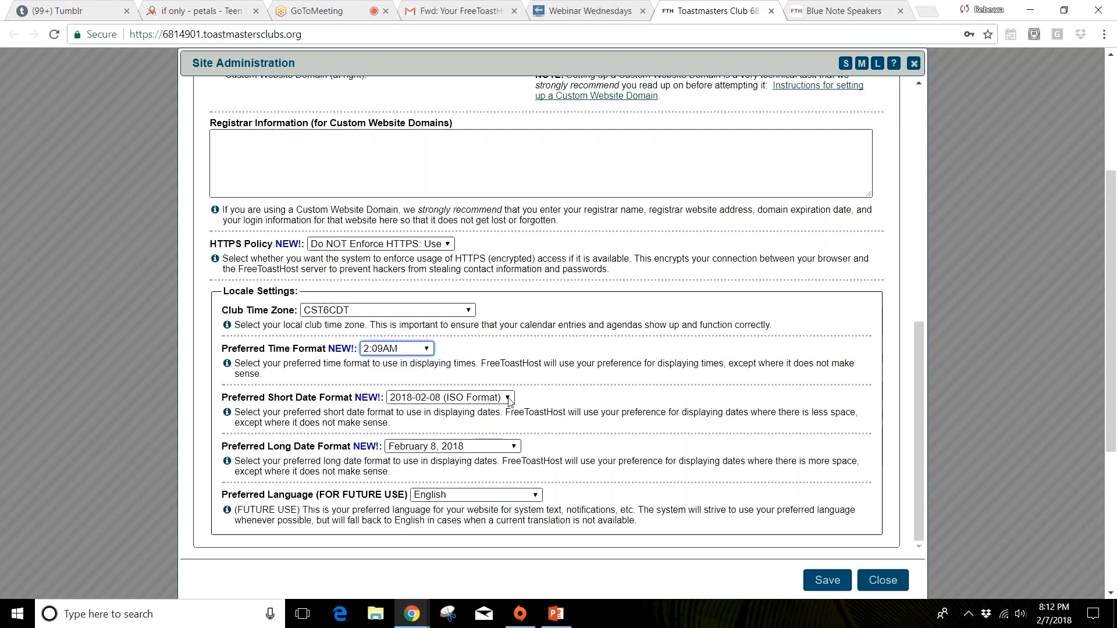
click(508, 399)
click(509, 399)
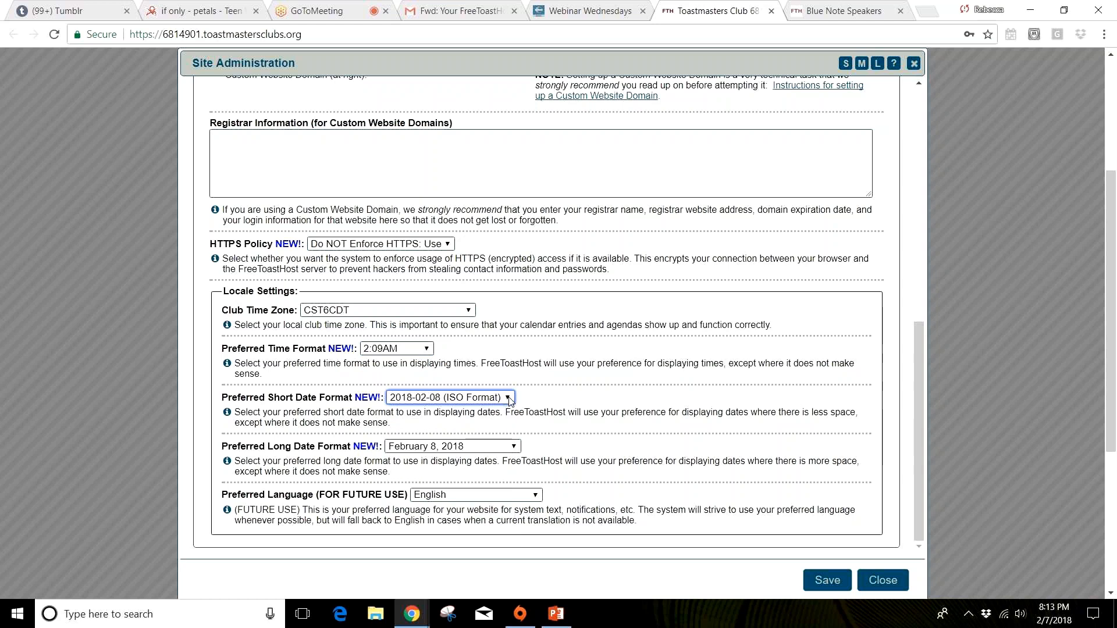
click(513, 493)
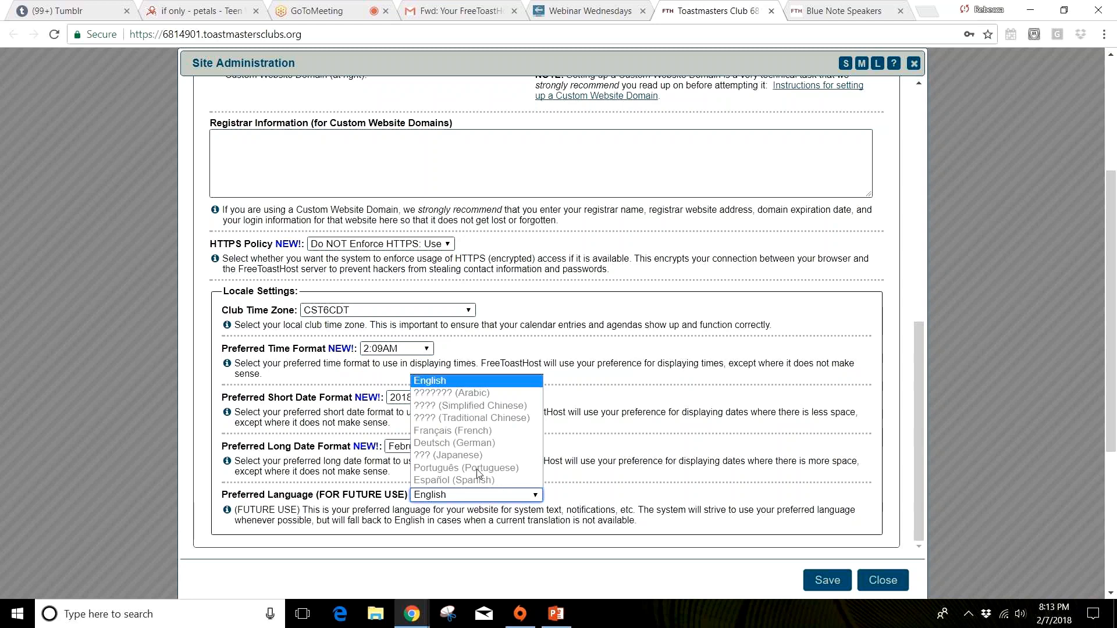
click(621, 496)
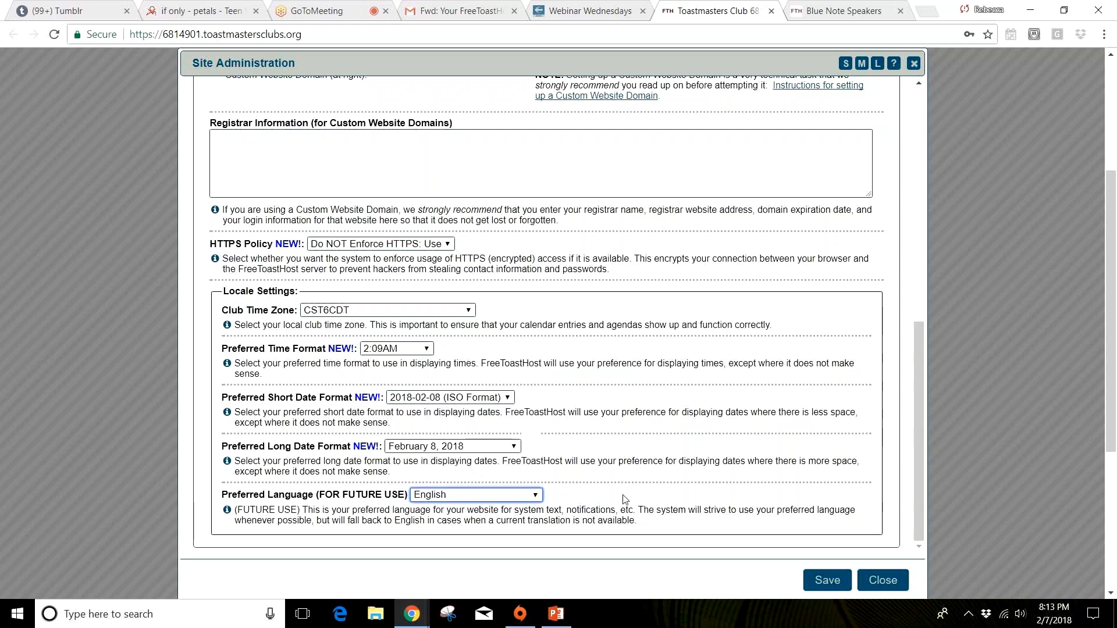
click(578, 476)
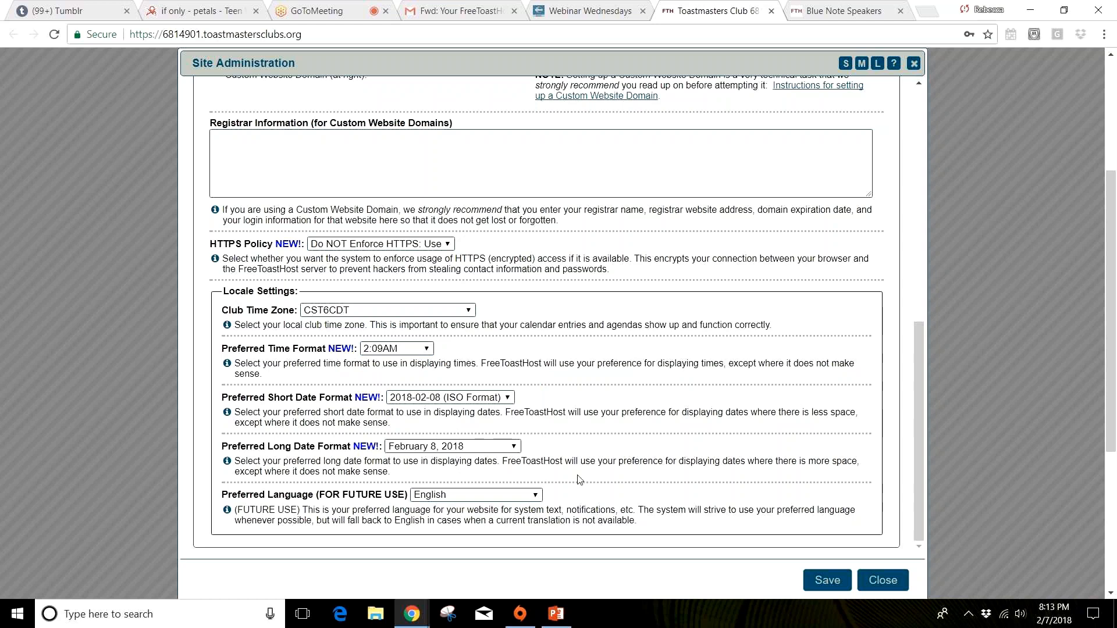
Step: Save the changes made in the Basic Settings
scroll(827, 489, down, 3)
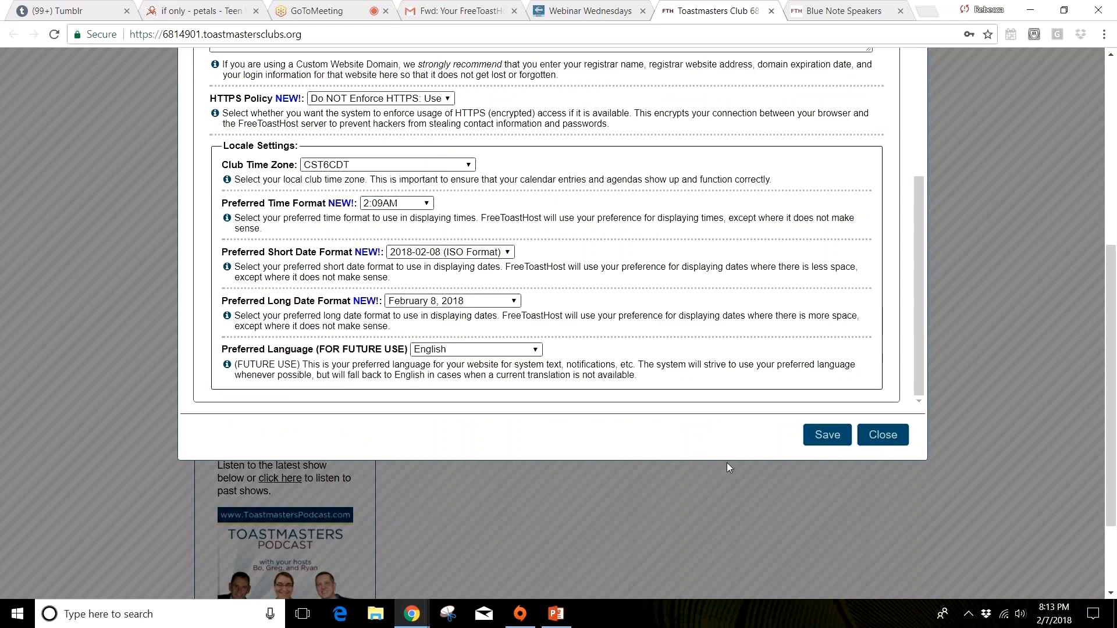
scroll(727, 462, up, 3)
scroll(739, 464, down, 5)
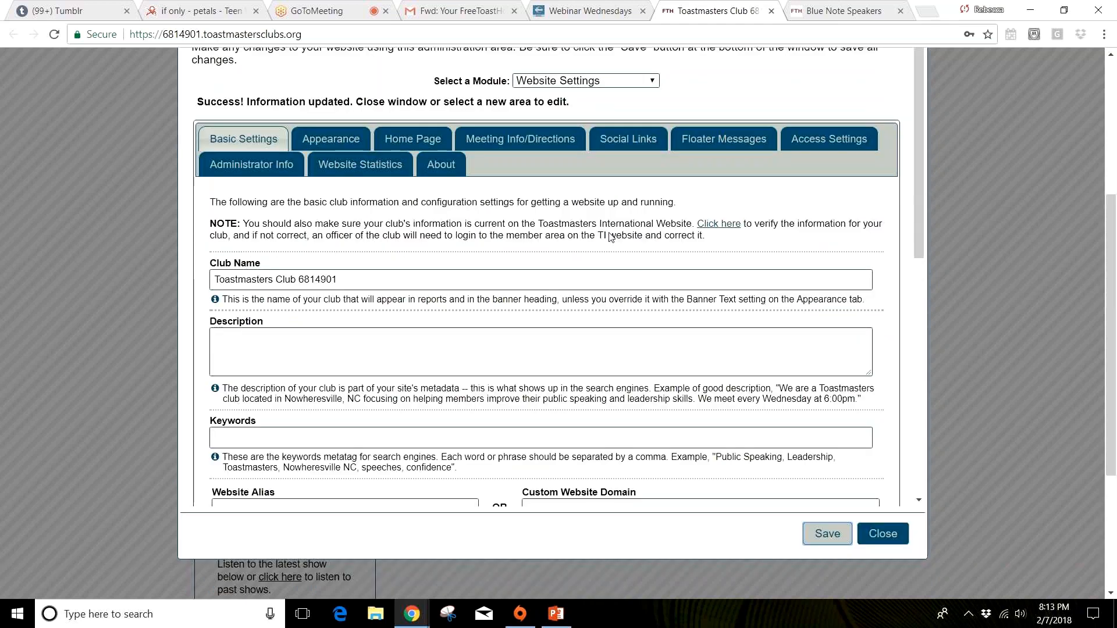
Step: Set the Banner Text in the Appearance settings to "Welcome to our Club!"
scroll(611, 238, up, 2)
click(325, 282)
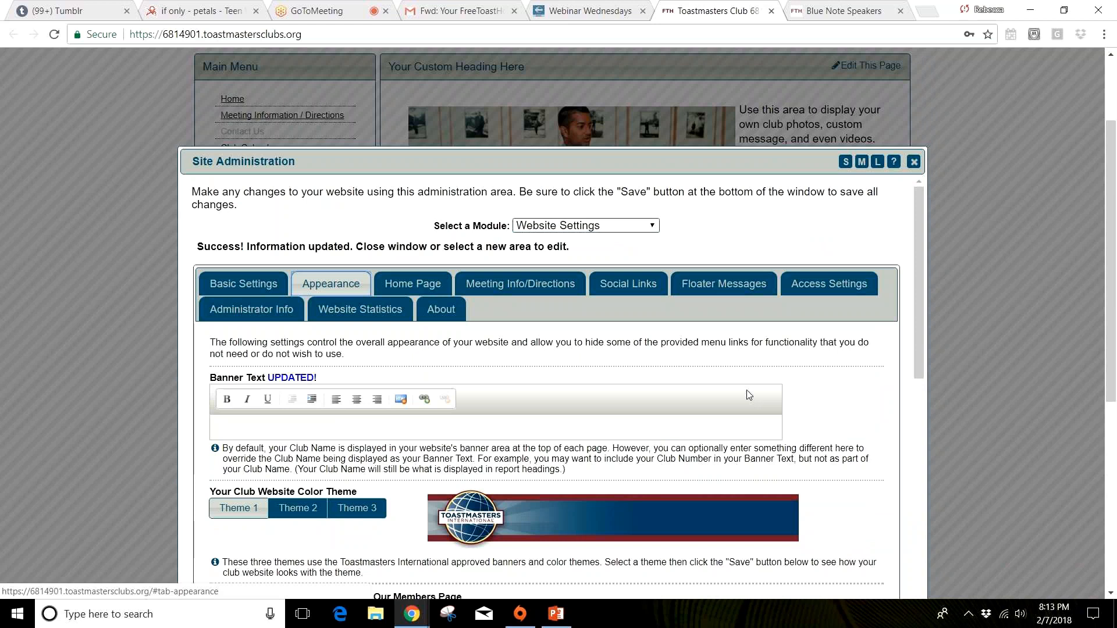
scroll(749, 395, down, 3)
scroll(748, 395, up, 1)
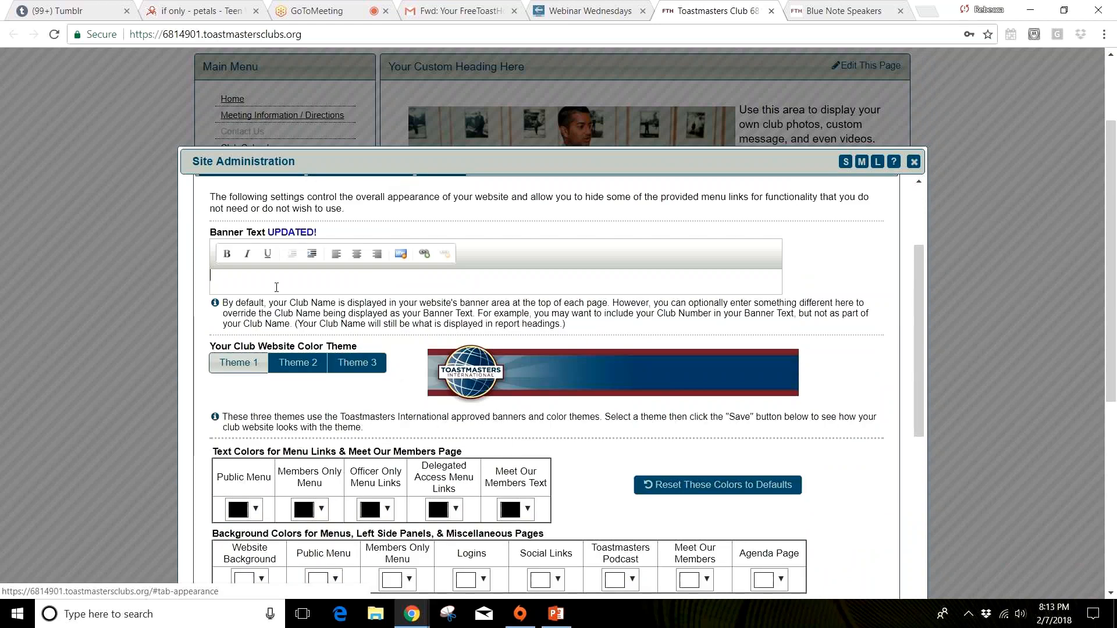
text(Welcome )
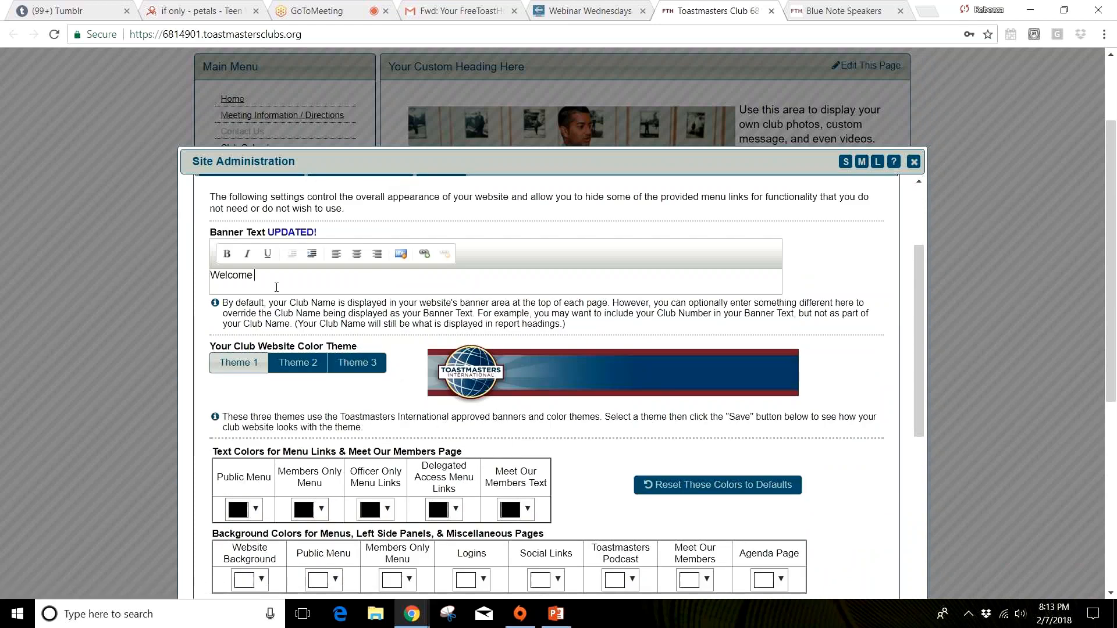
text(to our Club!)
Step: Preview Theme 2 as the club website color theme and choose Theme 3 instead
click(309, 369)
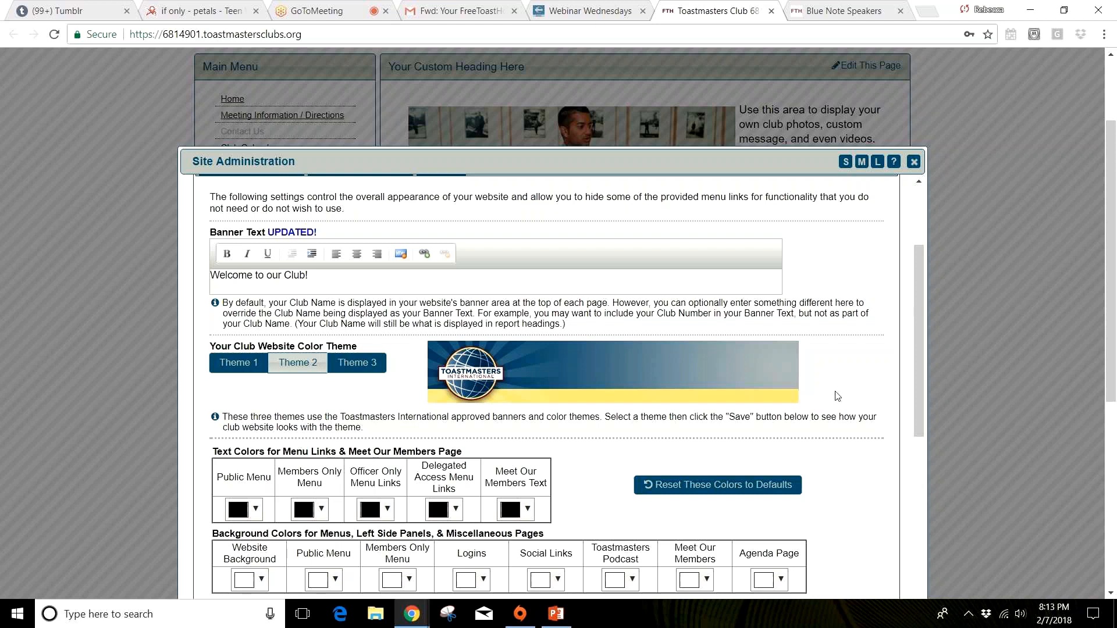
scroll(836, 395, down, 1)
scroll(835, 395, up, 1)
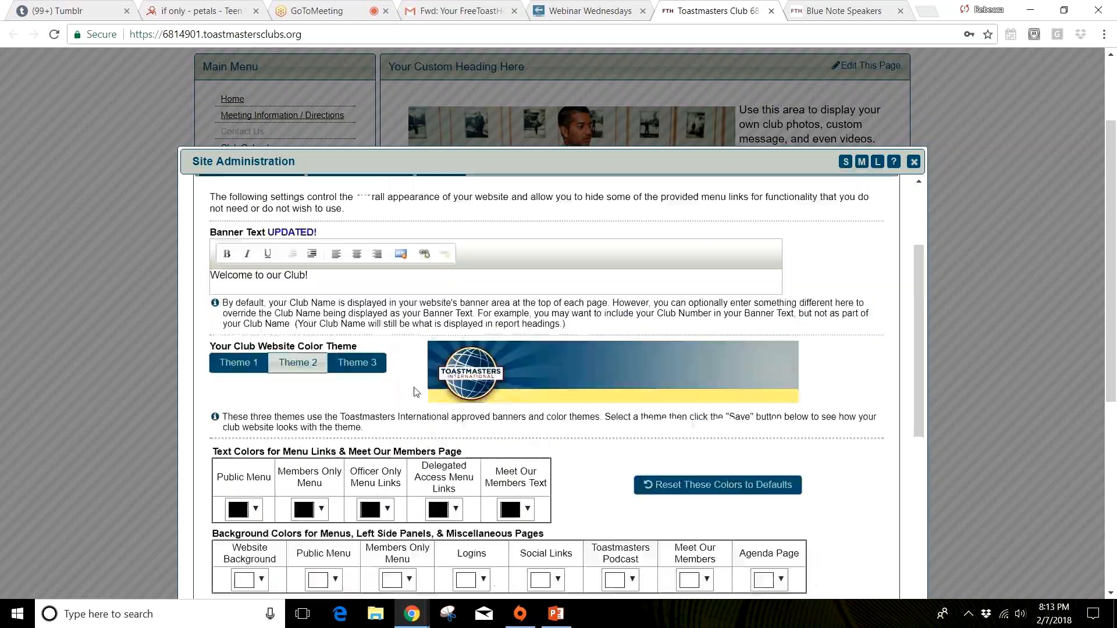
click(364, 366)
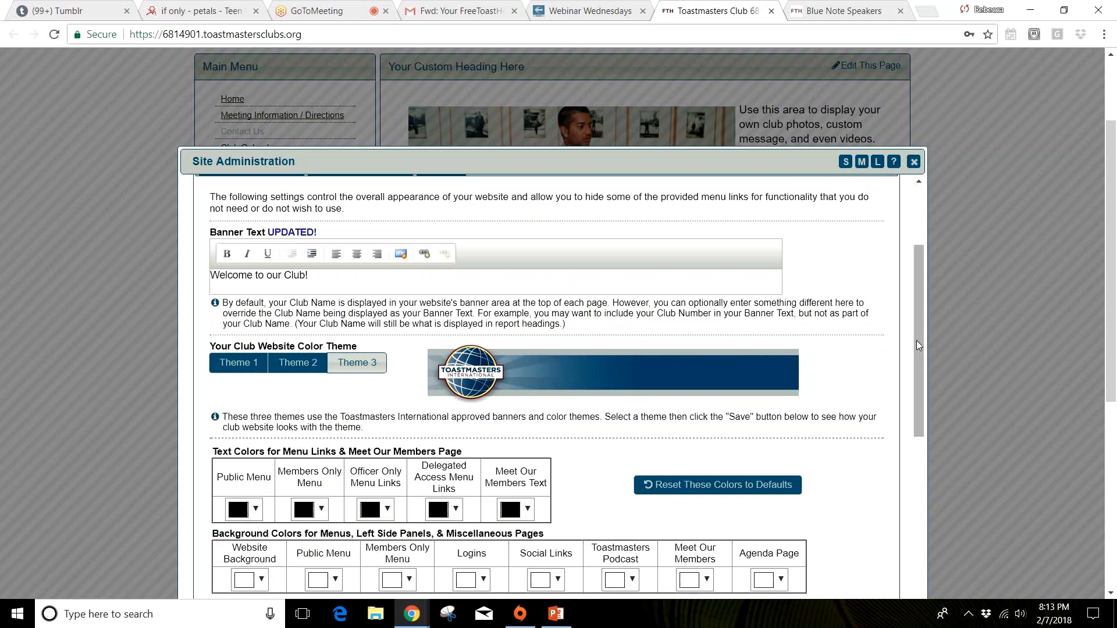
Step: Check the text color choices for the Public Menu without changing the color
drag(916, 340, 923, 384)
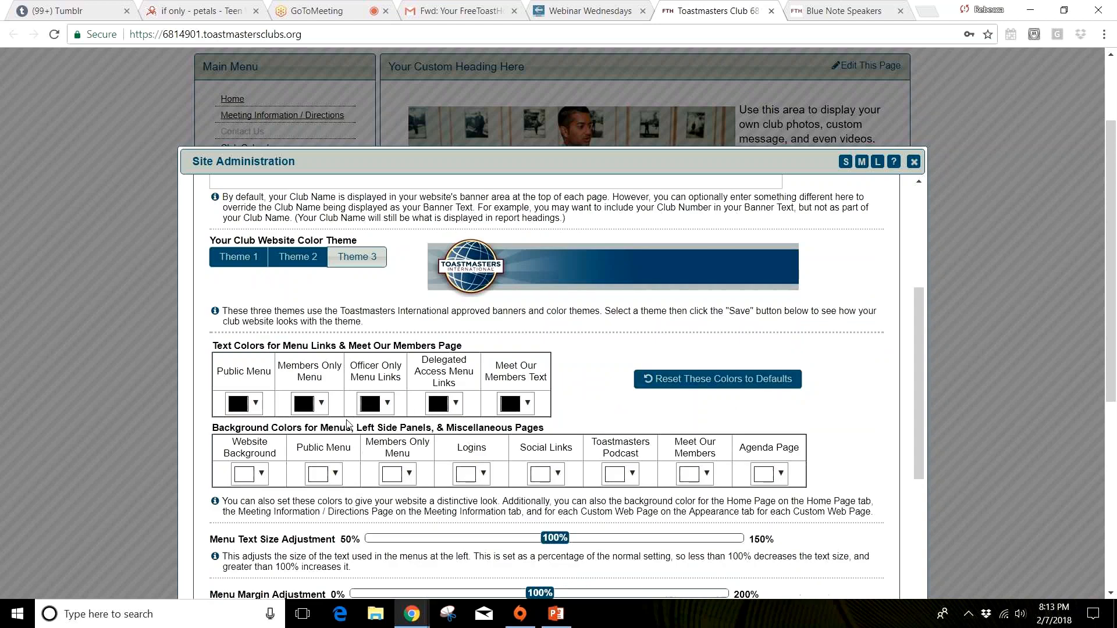
click(256, 403)
click(256, 404)
Step: Set the Menu Text Size Adjustment to 120% and both the Menu Margin and Main Margin Adjustments to 150%
scroll(408, 413, down, 1)
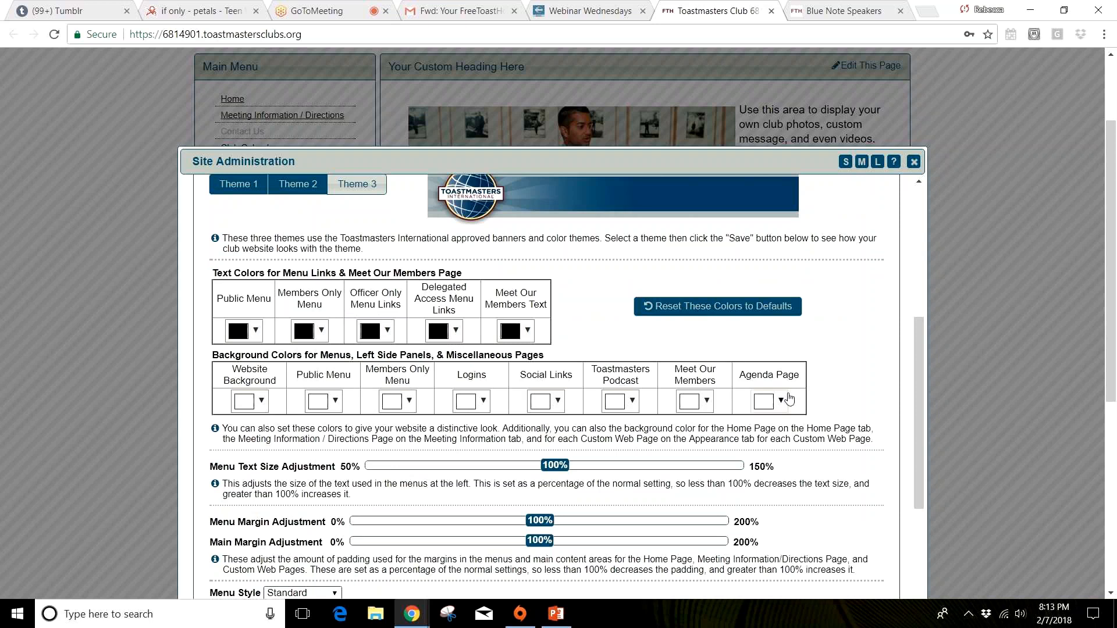
scroll(789, 399, down, 4)
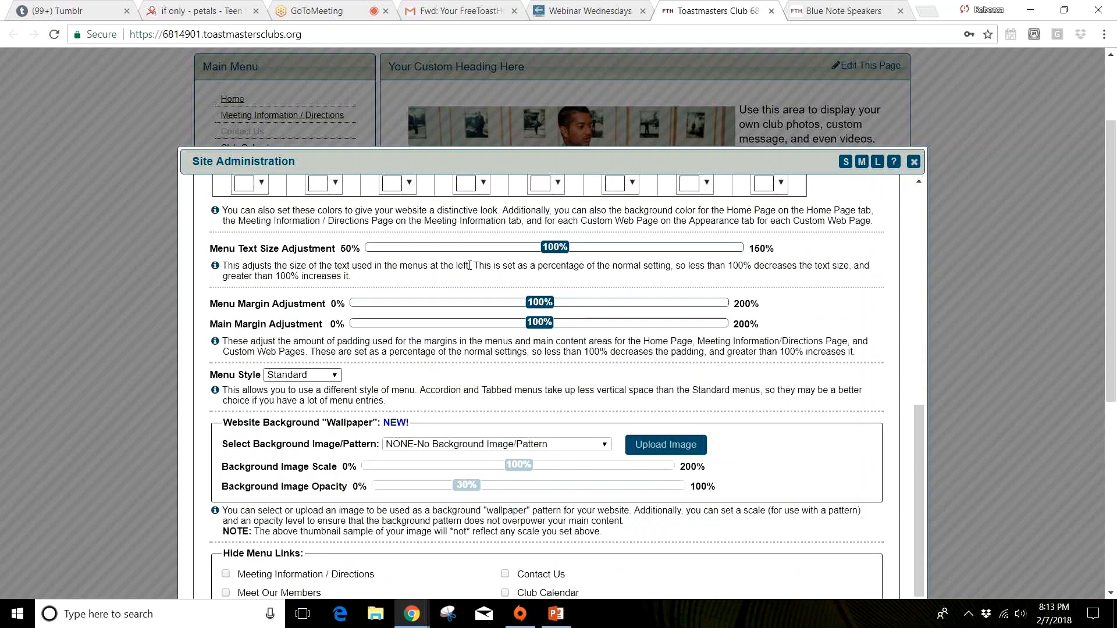
click(557, 250)
drag(558, 250, 638, 255)
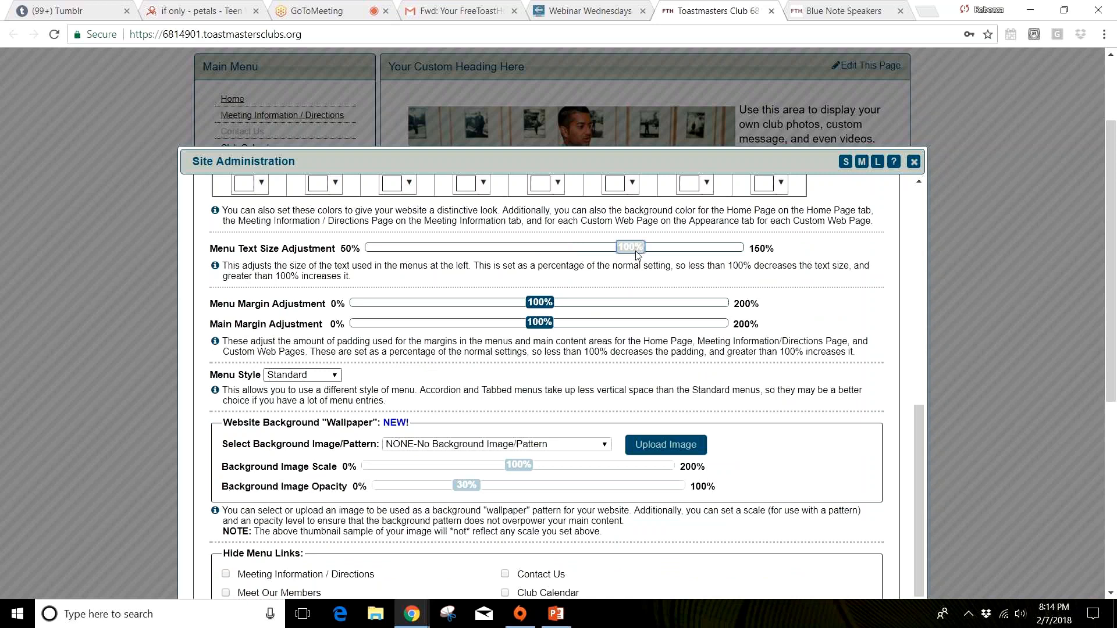
drag(550, 303, 645, 304)
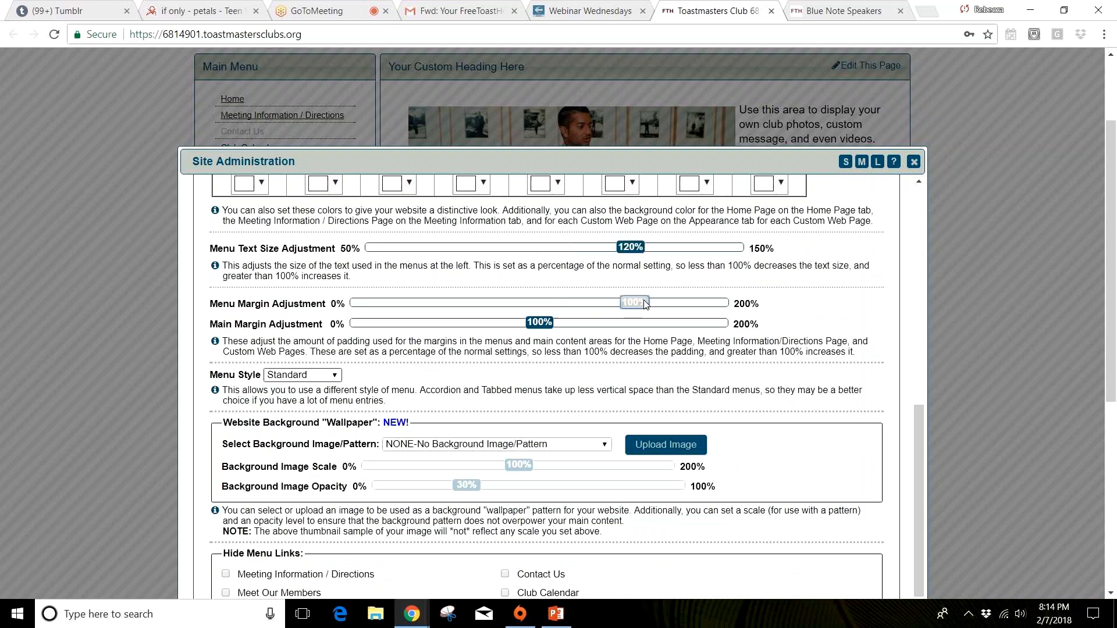
click(639, 323)
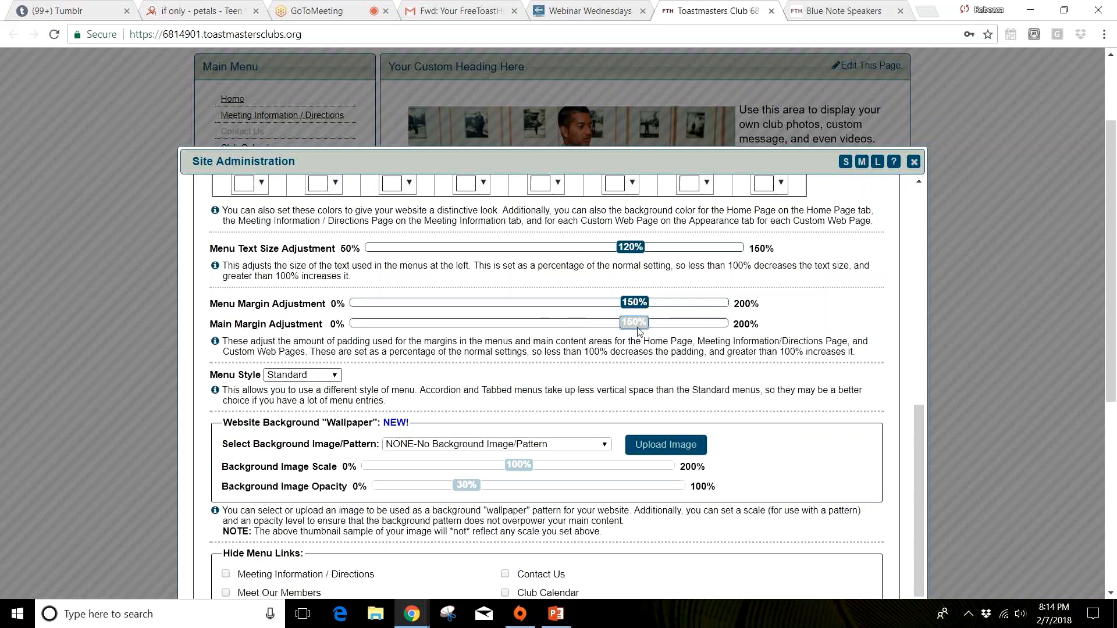
Step: Change the Menu Style in the Appearance settings to Accordion
scroll(581, 366, down, 2)
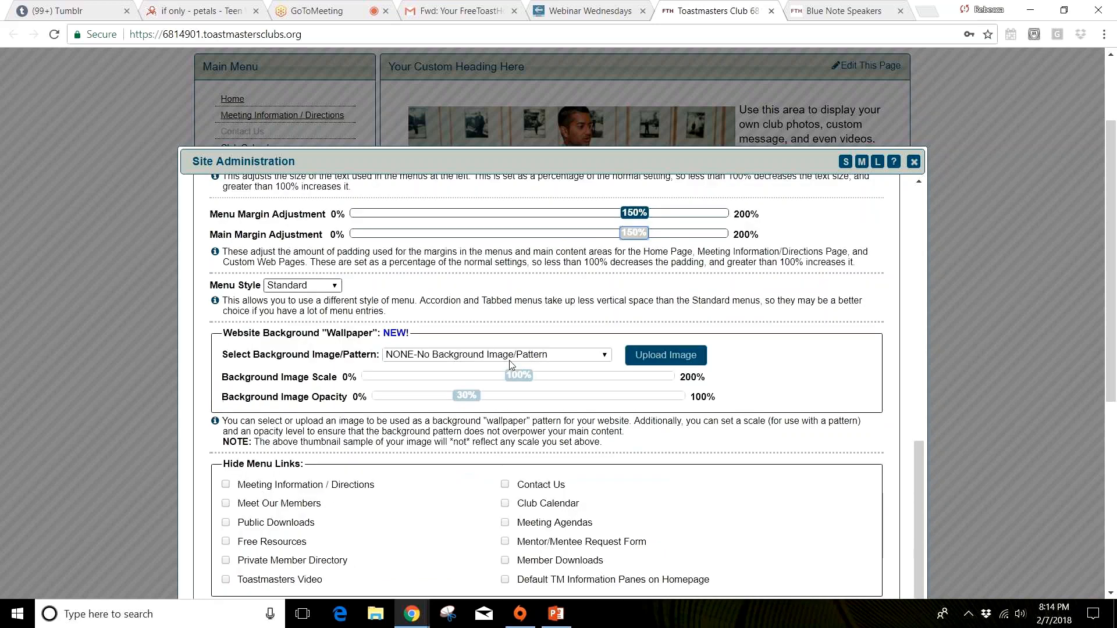
scroll(581, 365, down, 2)
click(314, 198)
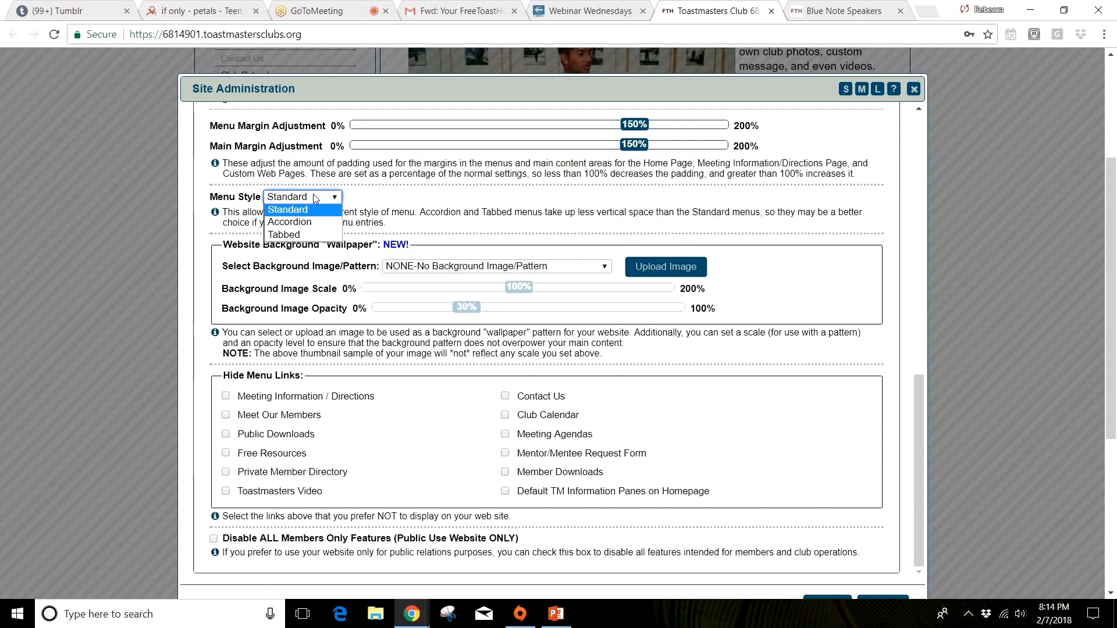
click(305, 223)
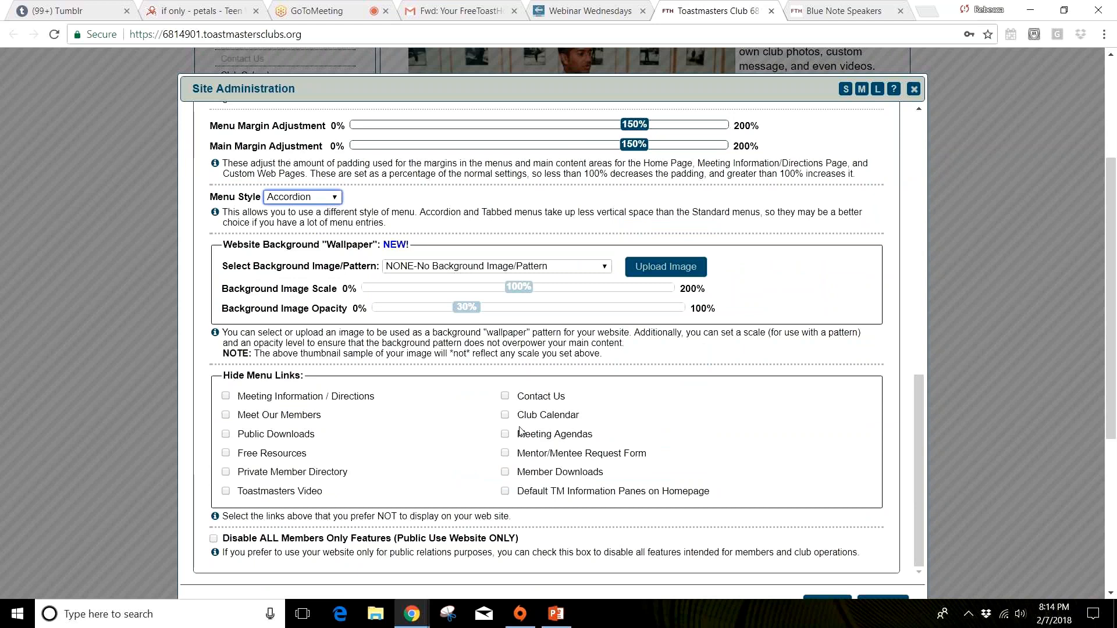
Step: Review the Hide Menu Links options without selecting any, and save the Appearance settings
click(909, 353)
drag(917, 411, 903, 431)
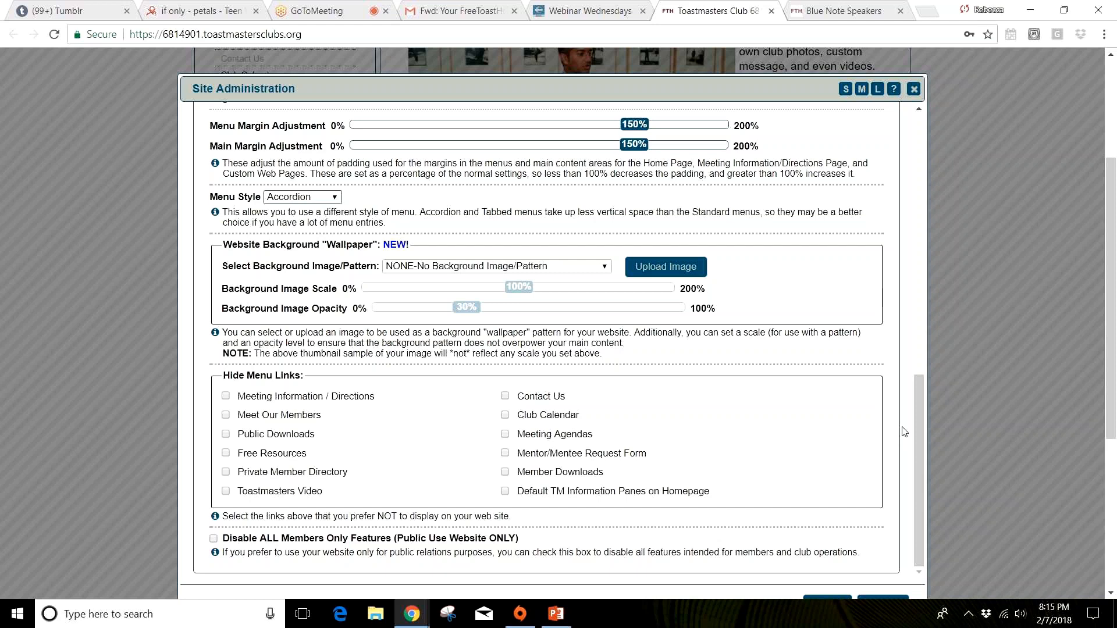
scroll(903, 432, down, 5)
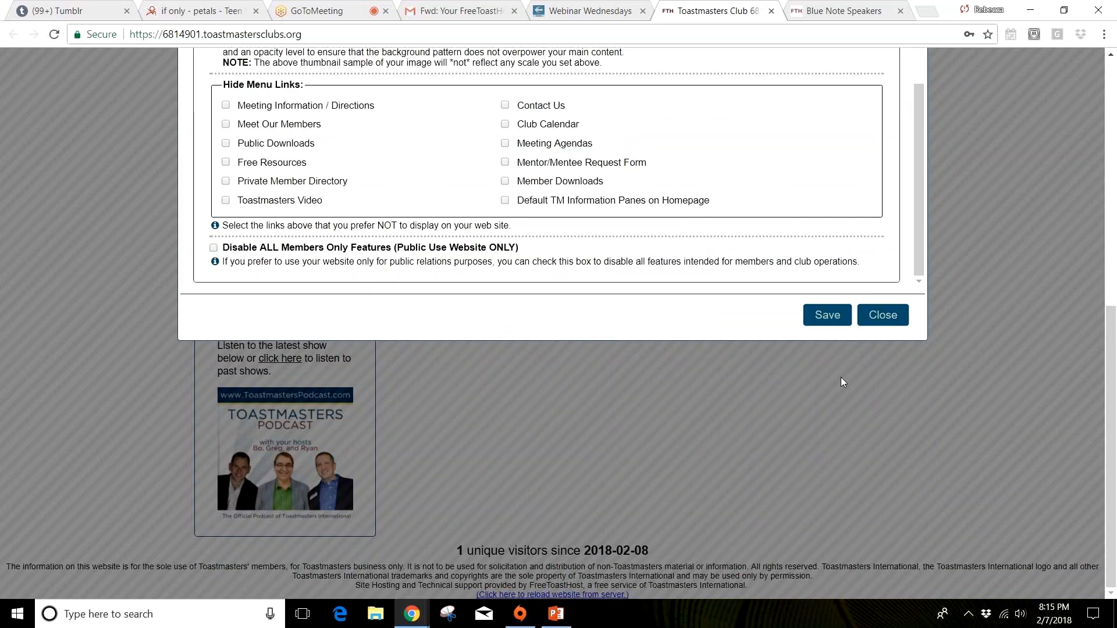
click(826, 315)
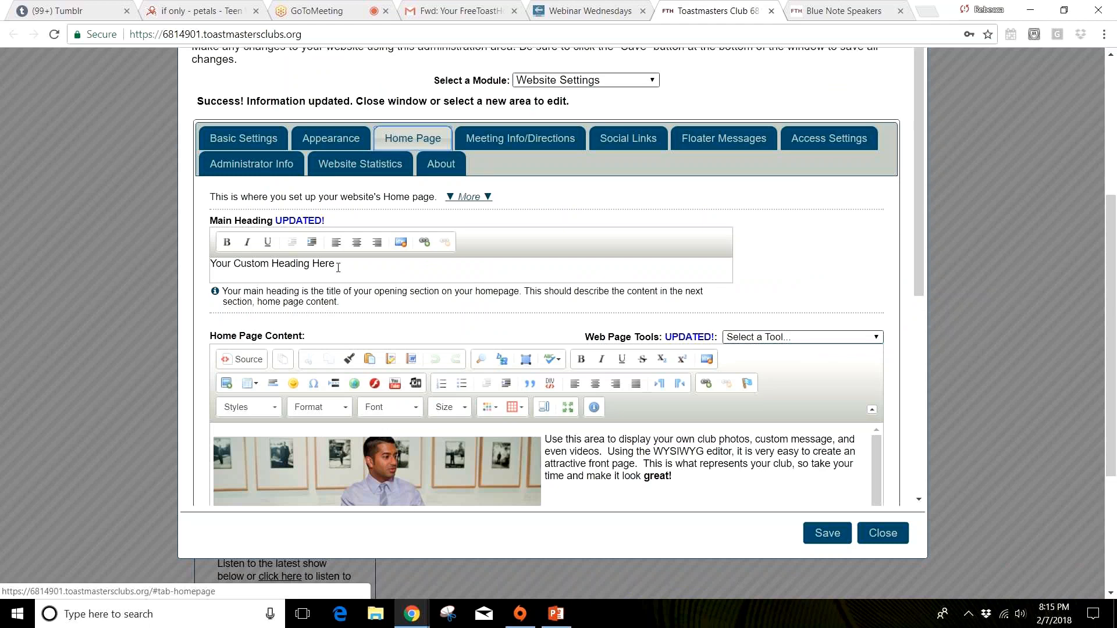
Step: Replace the Main Heading placeholder in the Home Page settings with "Welcome to our Club!"
triple_click(338, 267)
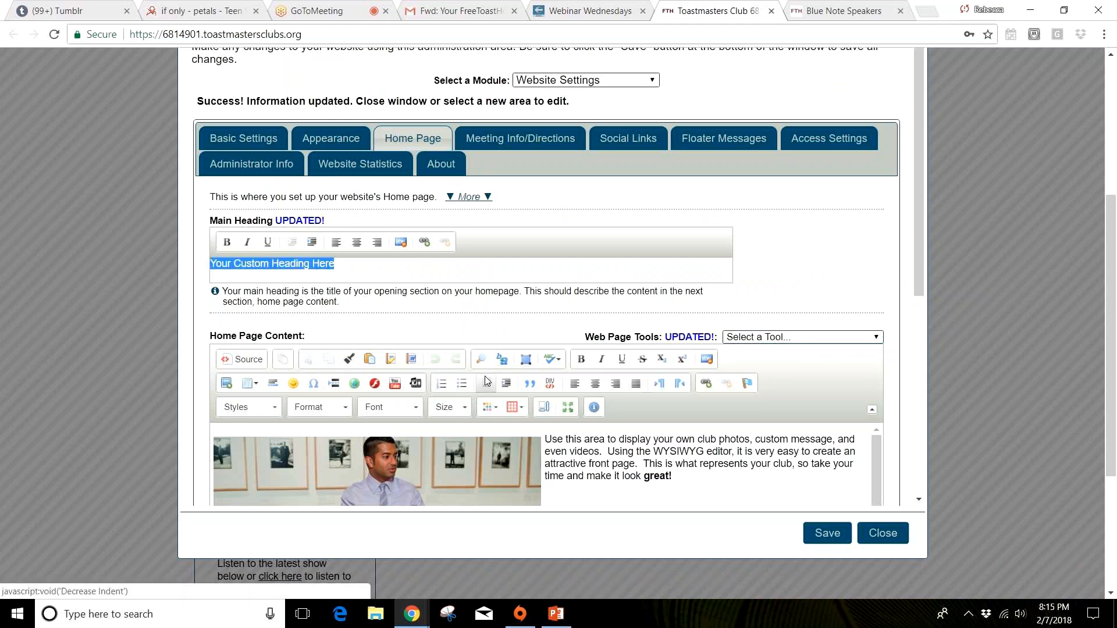
text(We)
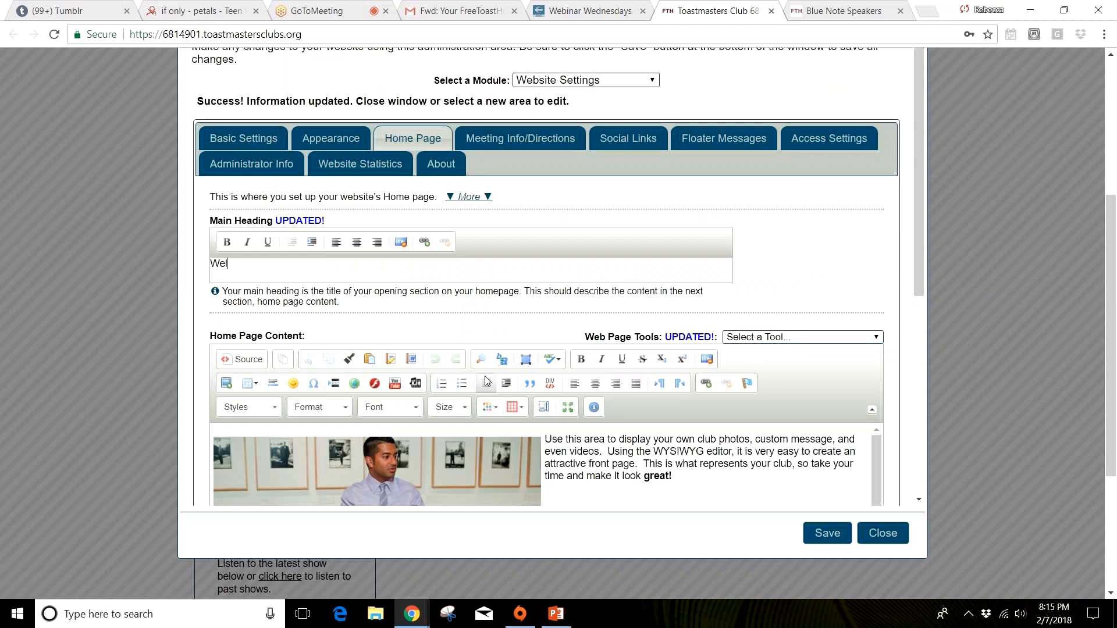
text(lcomde)
key(BackSpace)
key(BackSpace)
text(e to our Club!)
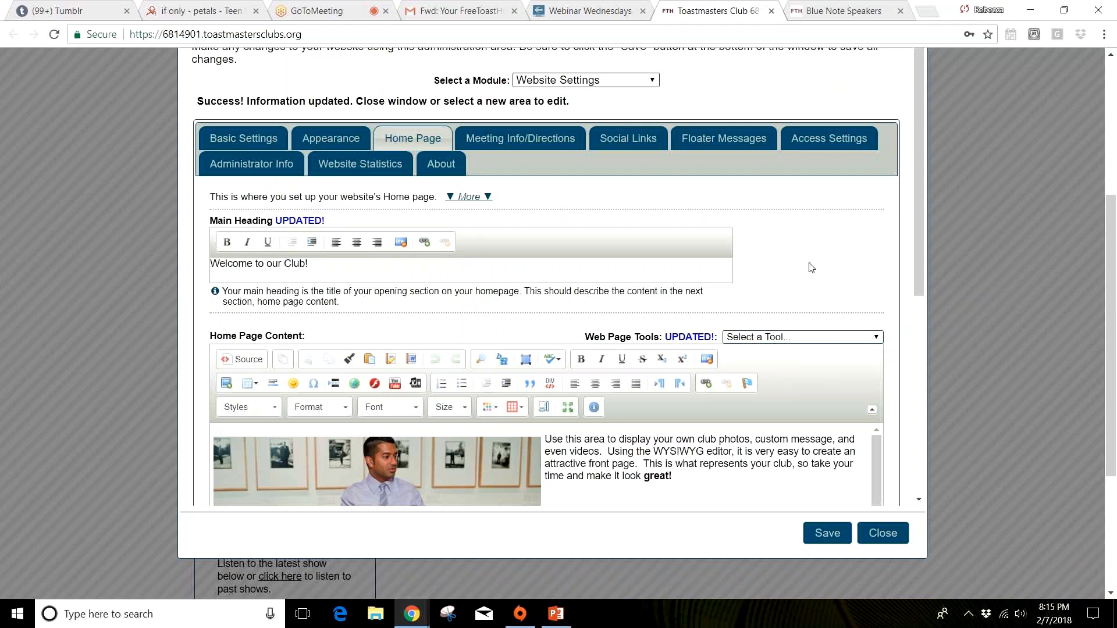
Step: Examine the photo and placeholder text in the Home Page Content editor and the Home Page Reference Notes field
scroll(811, 268, down, 2)
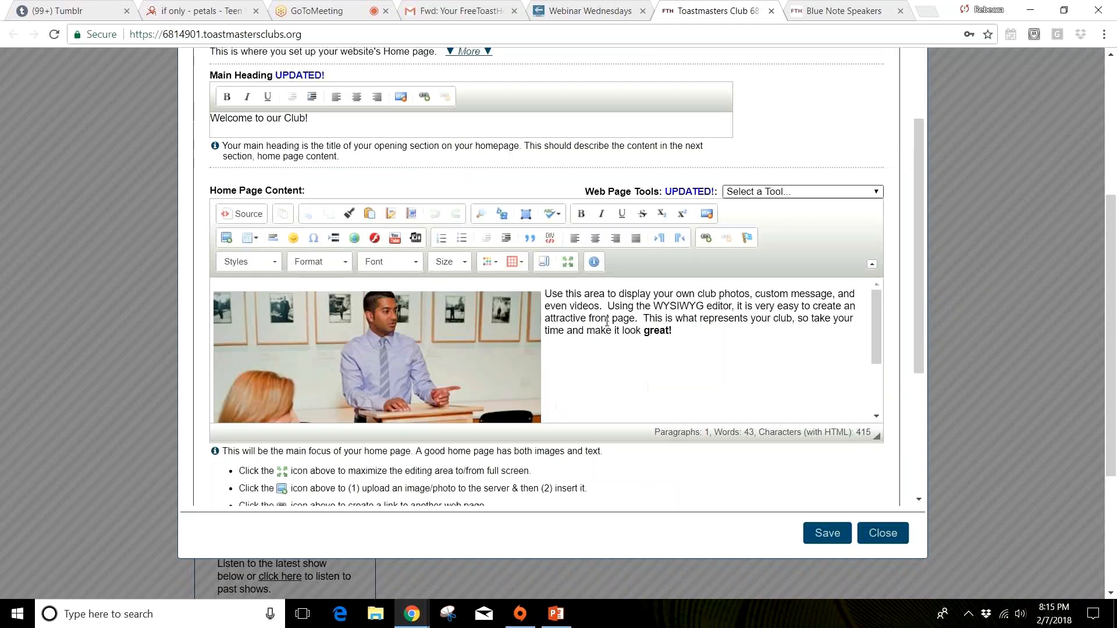
click(354, 360)
click(599, 391)
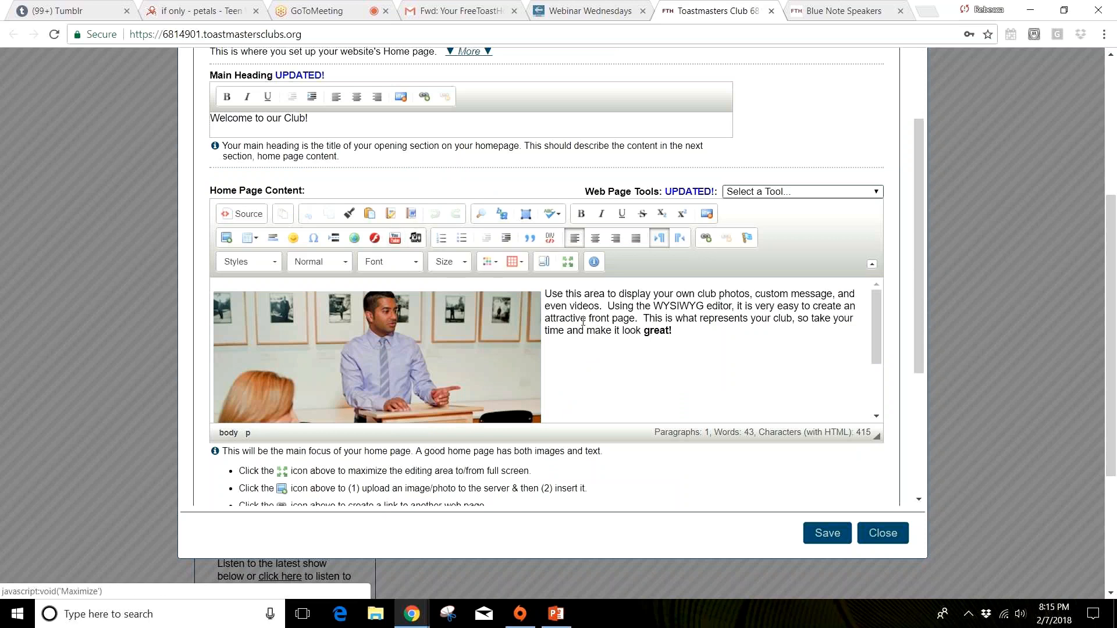
drag(673, 330, 549, 294)
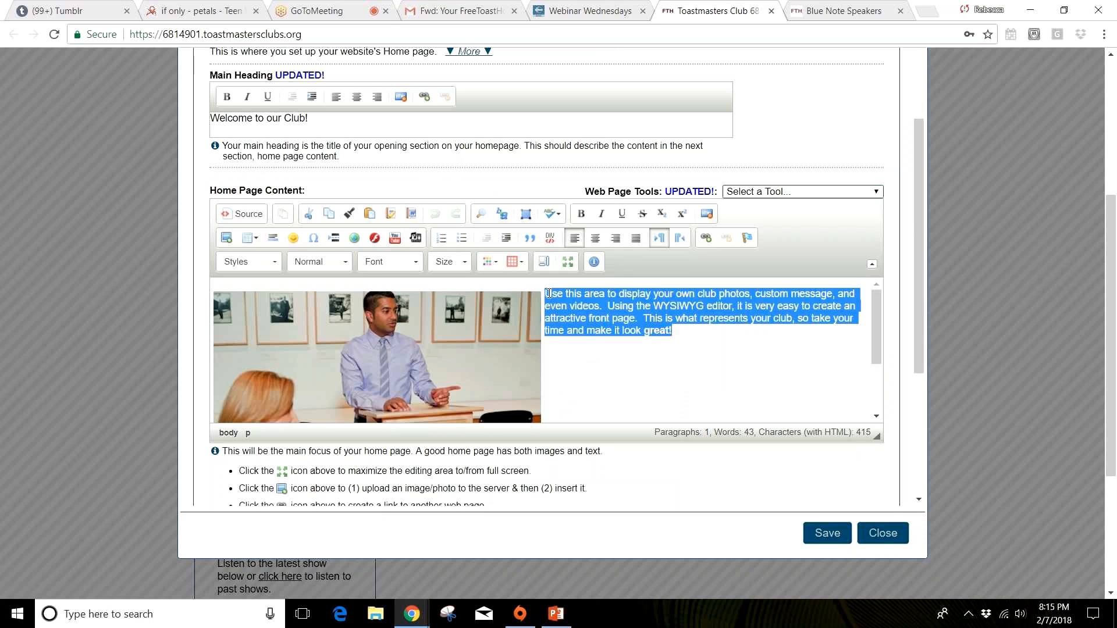
scroll(666, 357, down, 3)
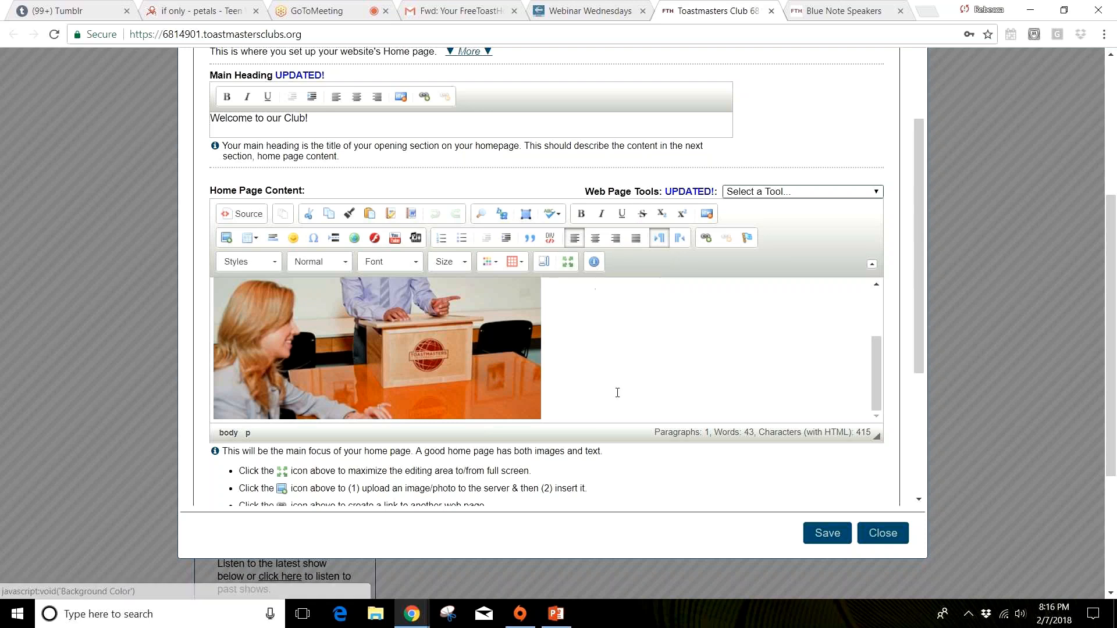
drag(916, 304, 927, 448)
click(290, 362)
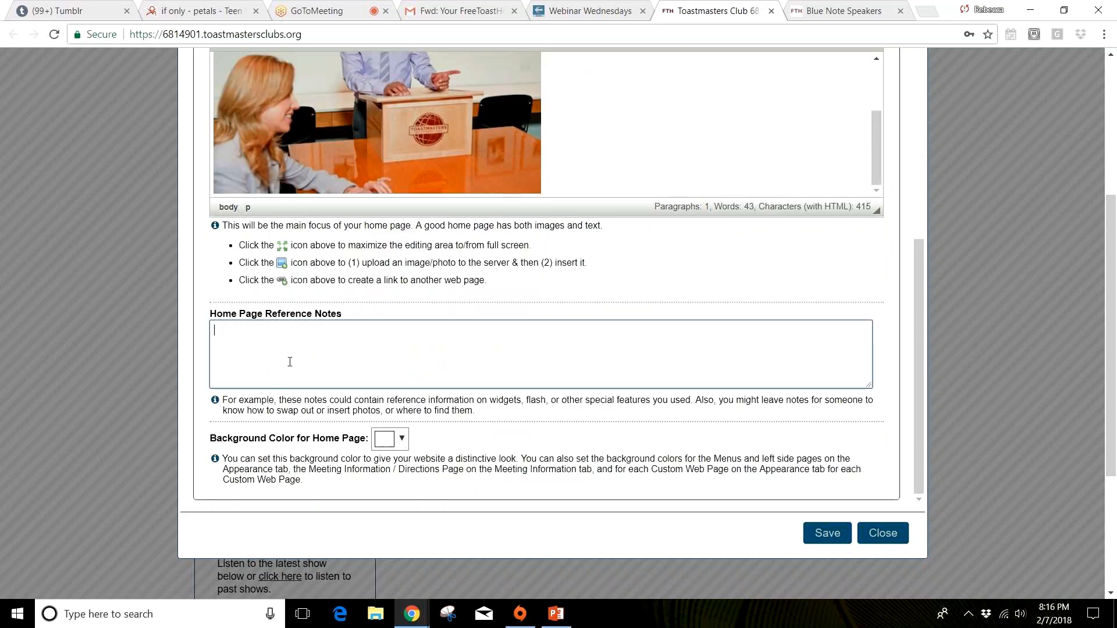
Step: Try light pink and magenta (#ff00ff) as the home page background color, and set it back to white
click(400, 440)
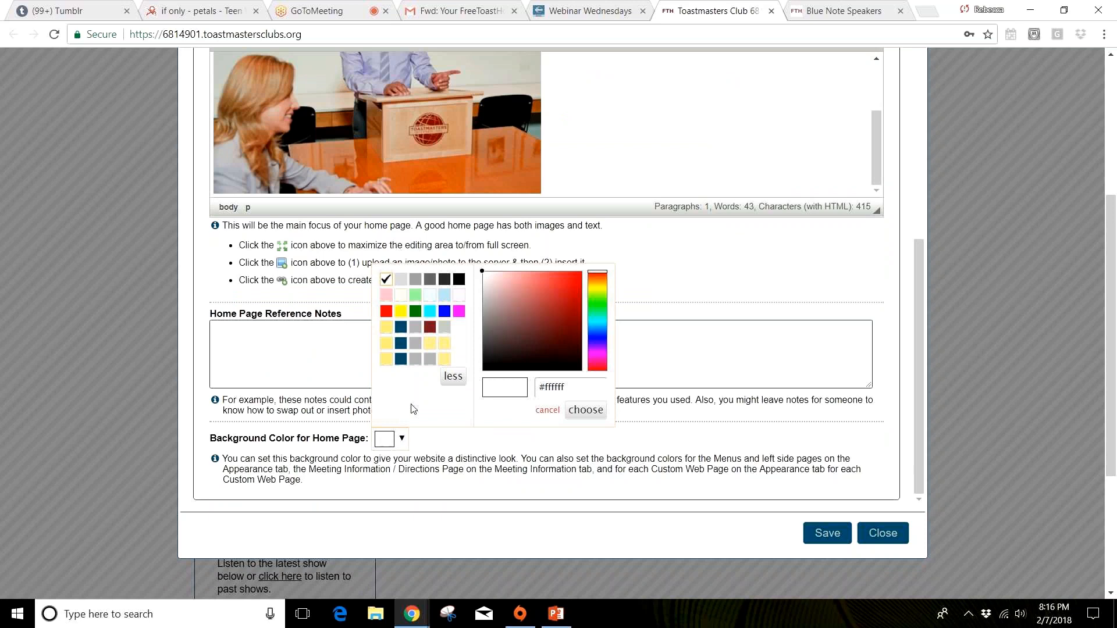
click(387, 296)
drag(919, 285, 925, 219)
drag(916, 291, 916, 359)
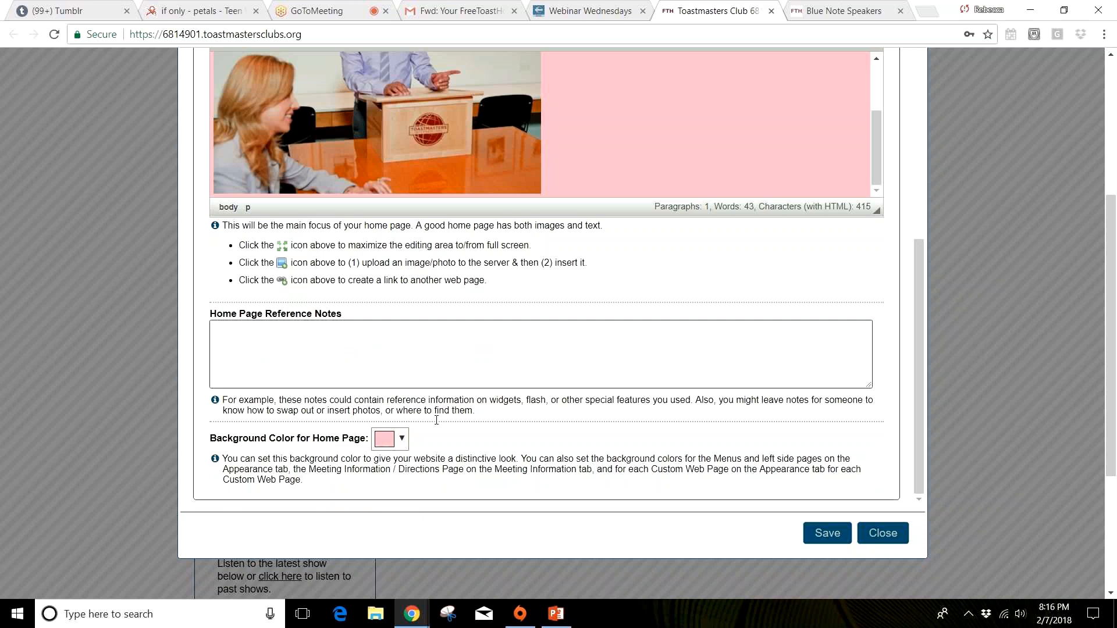
click(402, 439)
click(458, 311)
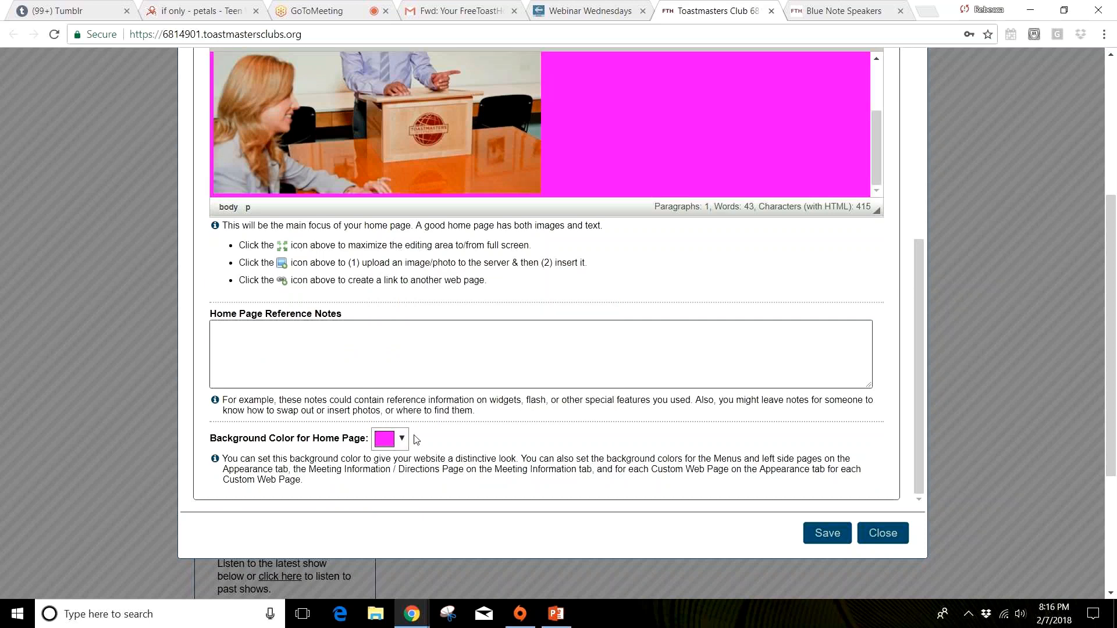
click(402, 439)
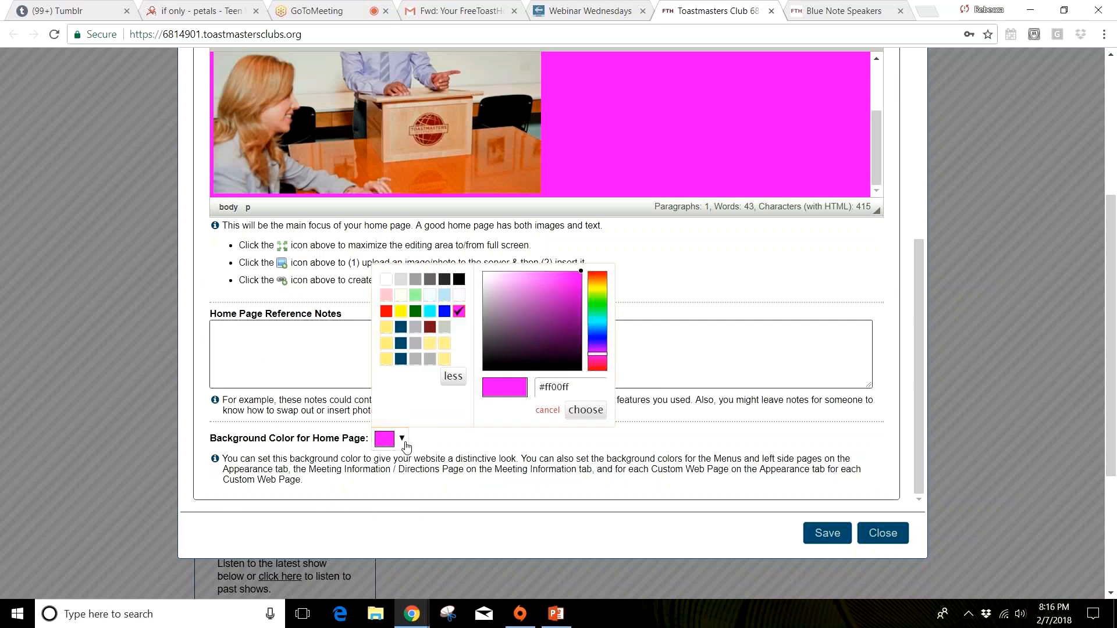
click(385, 279)
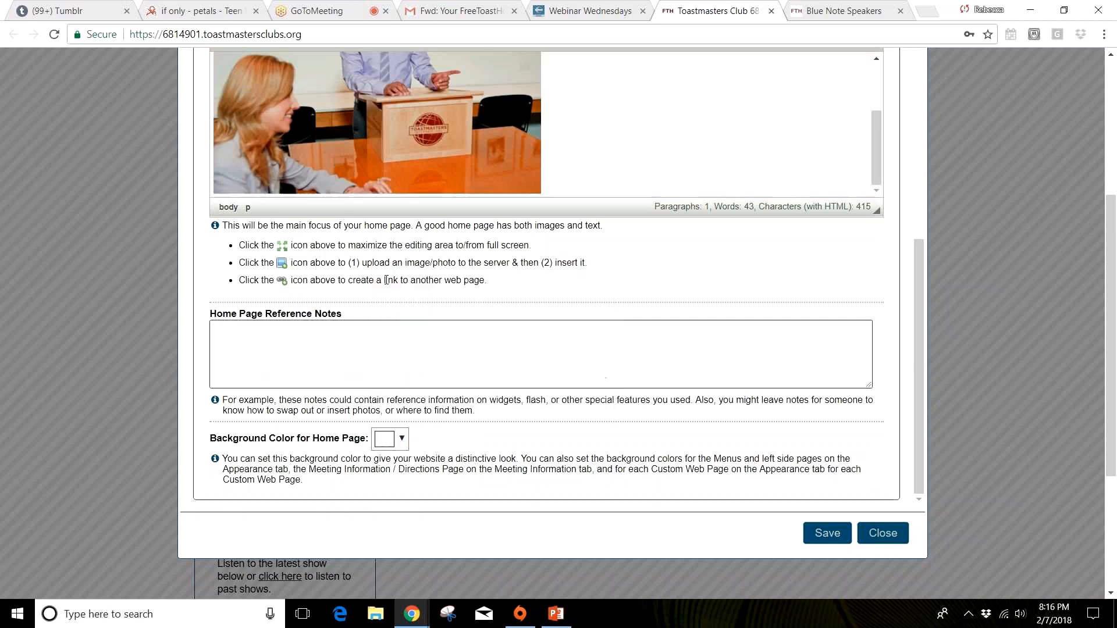
Step: Save the Home Page settings and close Site Administration to review the updated club home page
click(828, 535)
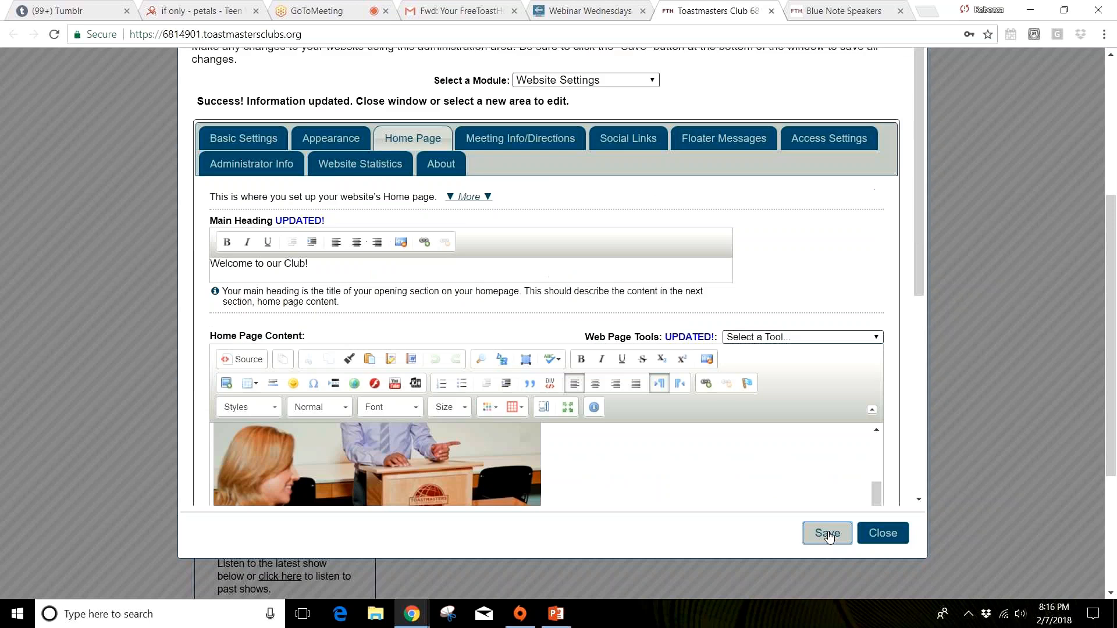
click(882, 534)
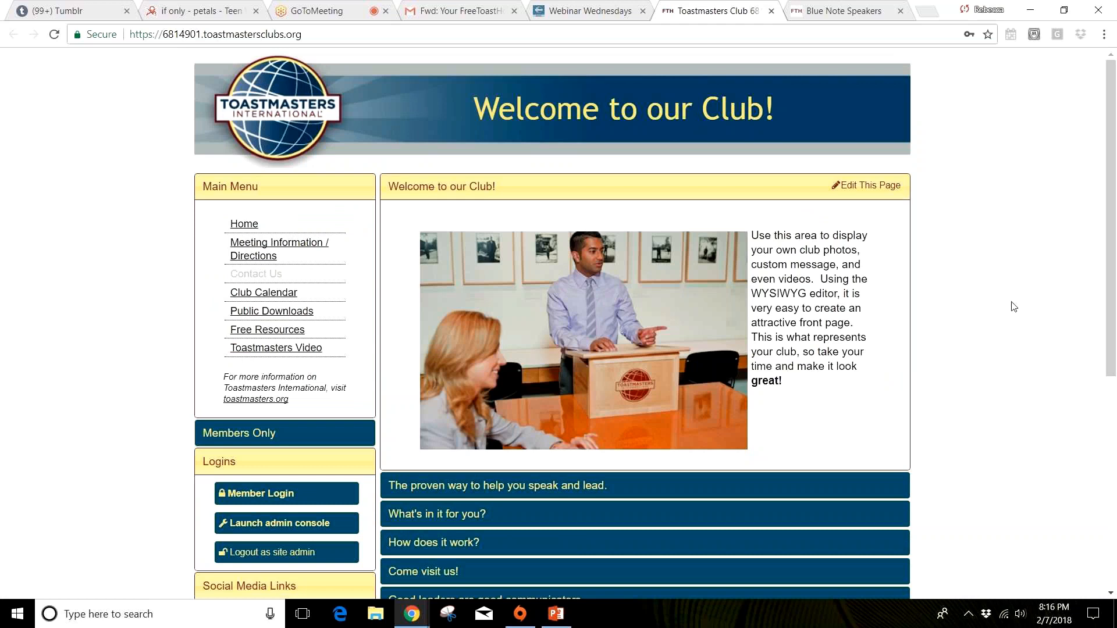
scroll(1013, 306, down, 5)
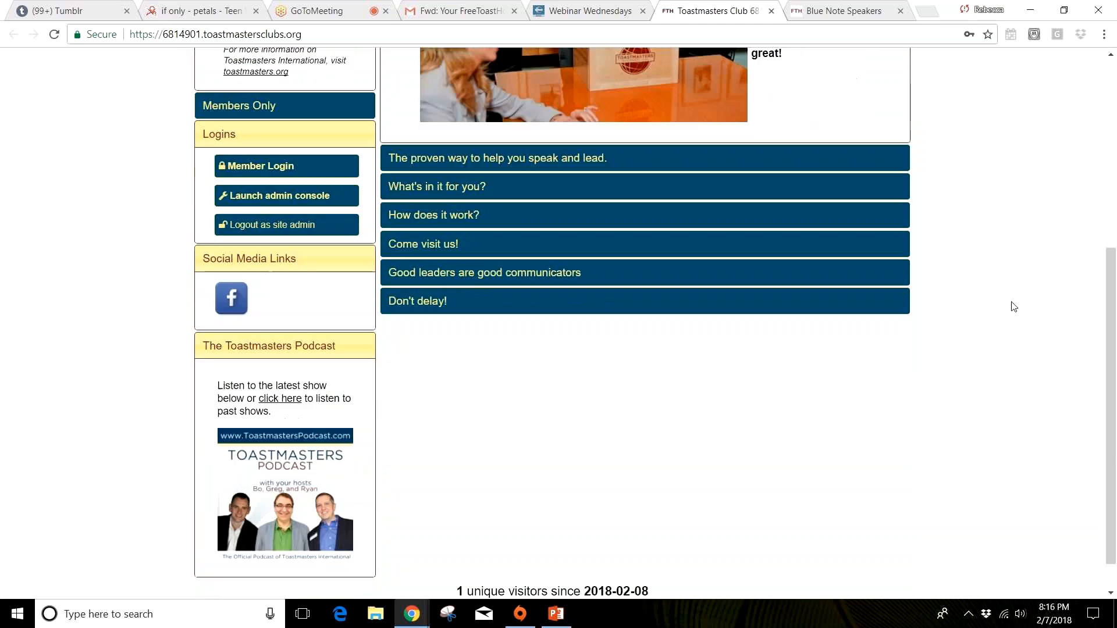
Step: Review the updated club home page and compare it with the Blue Note Speakers club website
scroll(1013, 306, down, 1)
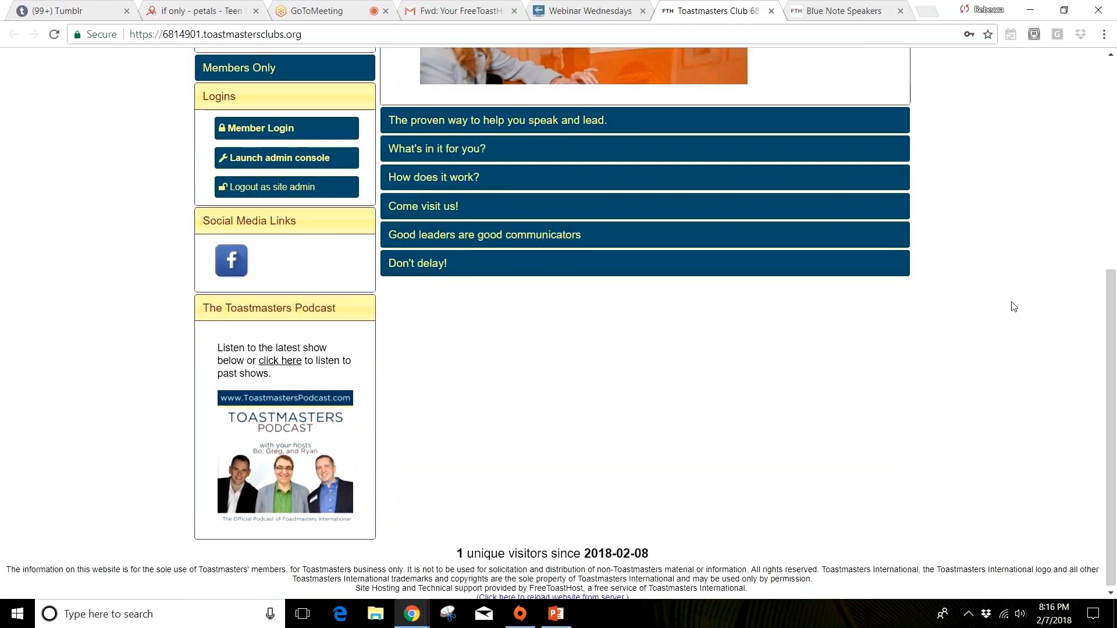
scroll(295, 130, up, 6)
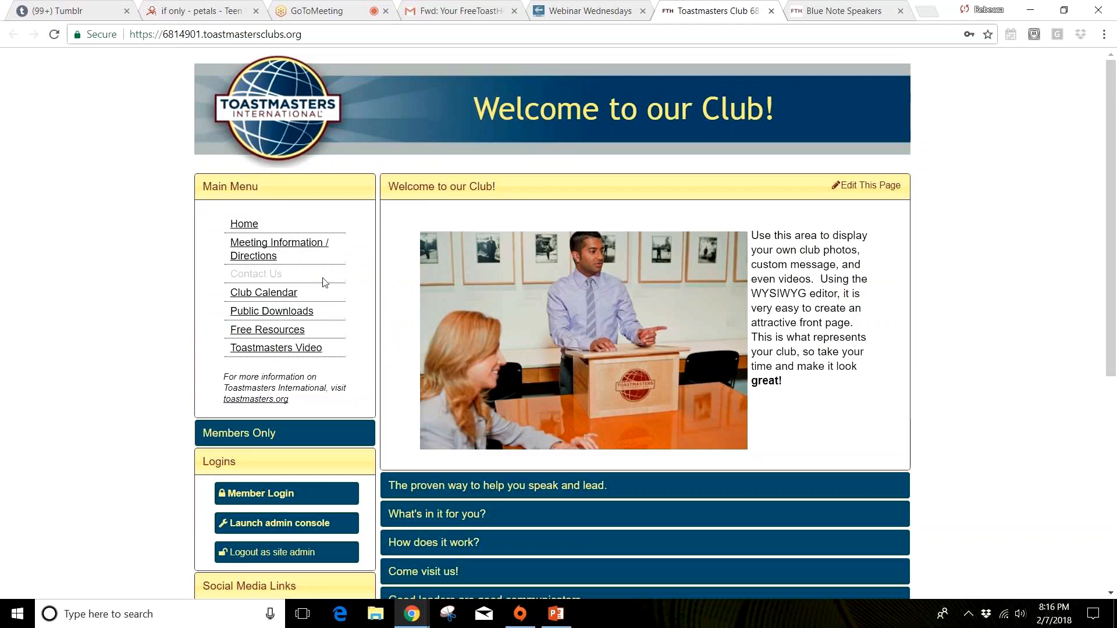
click(844, 14)
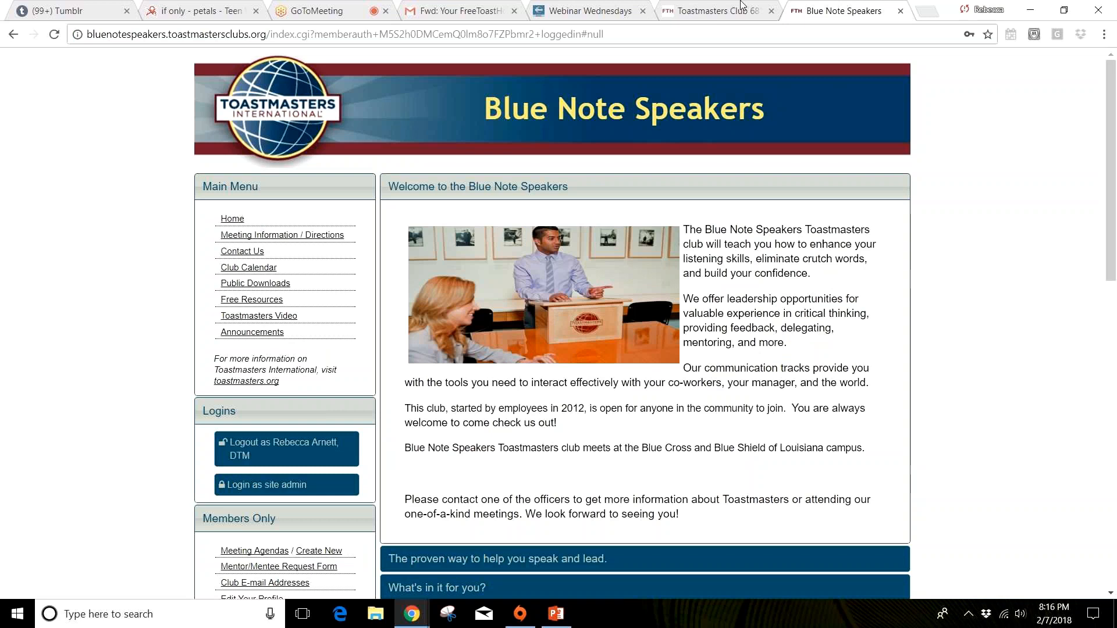
click(729, 16)
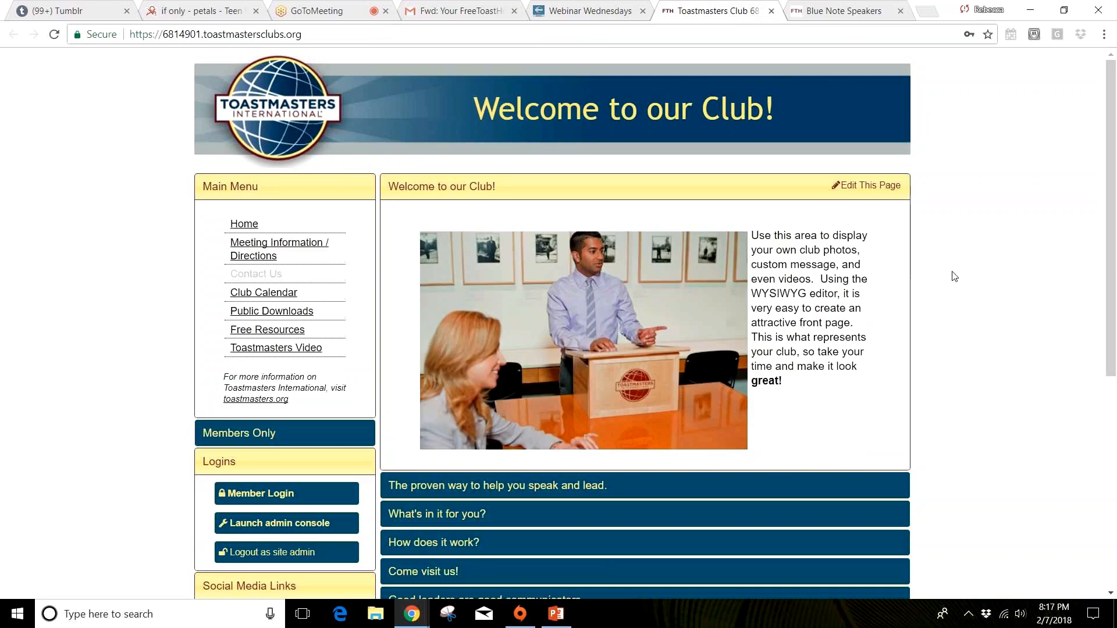
scroll(955, 277, down, 1)
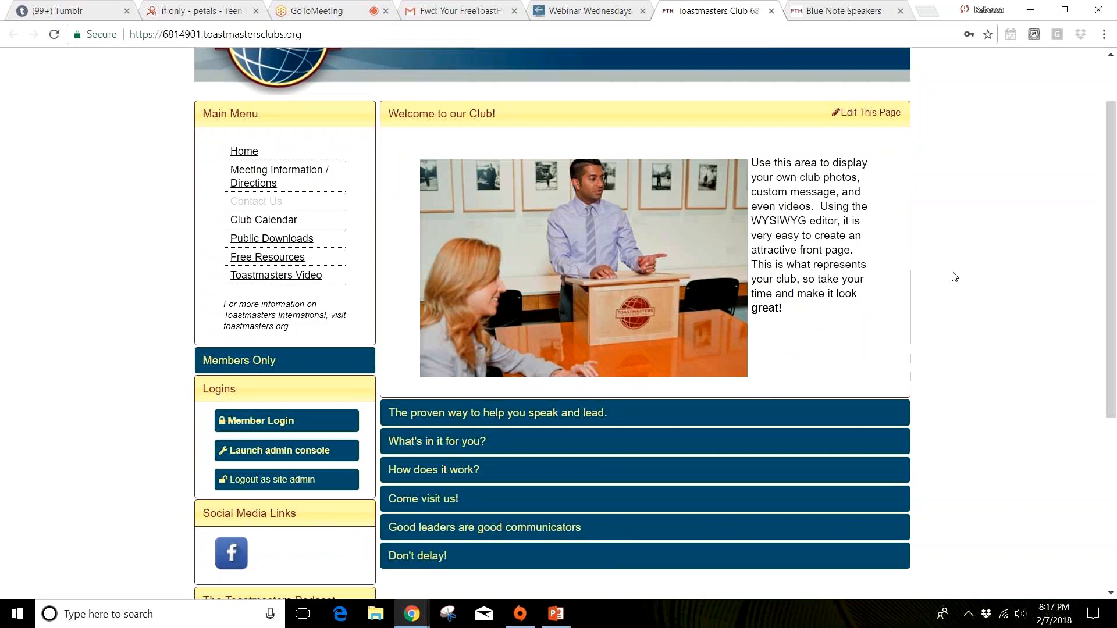
scroll(955, 277, up, 1)
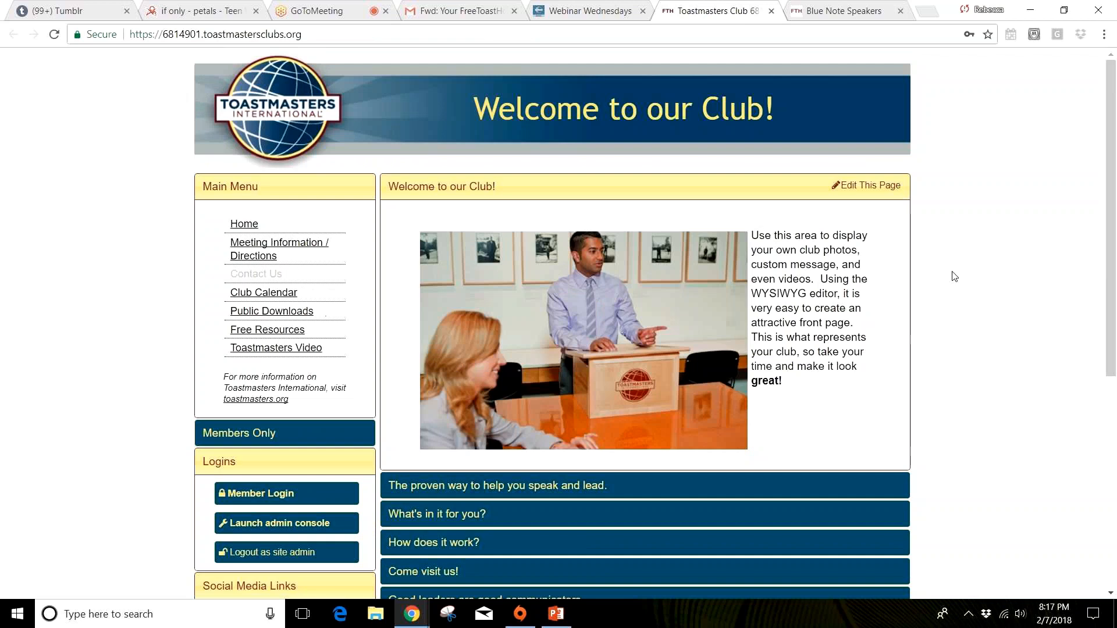
click(558, 616)
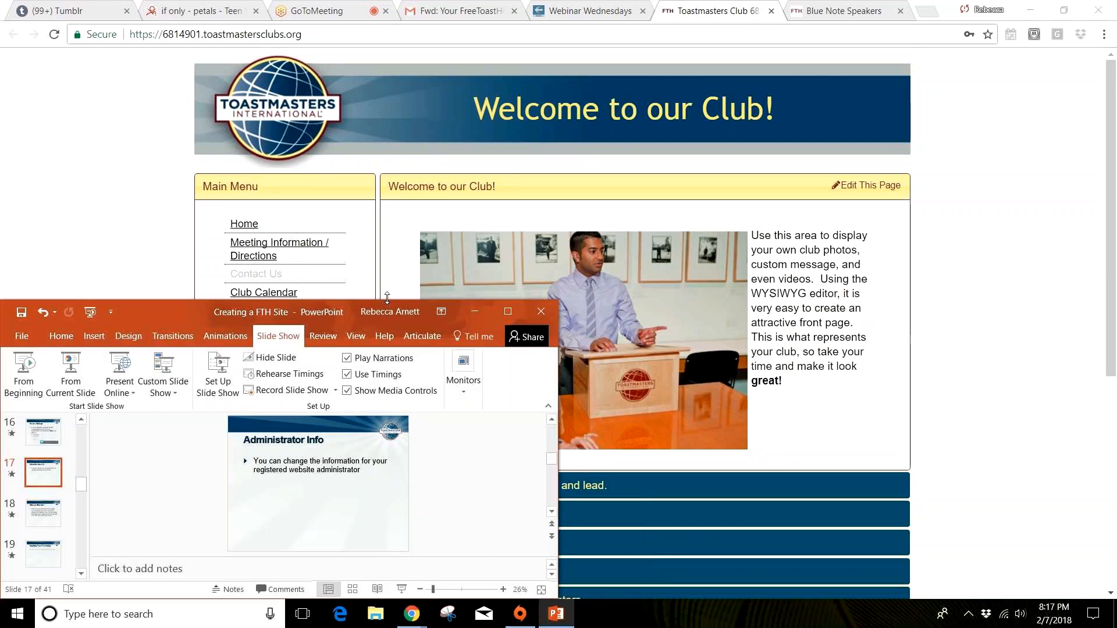
click(968, 352)
Step: Reopen the admin console, examine the Meeting Info/Directions, Social Links and Floater Messages settings, and close it without saving
click(279, 527)
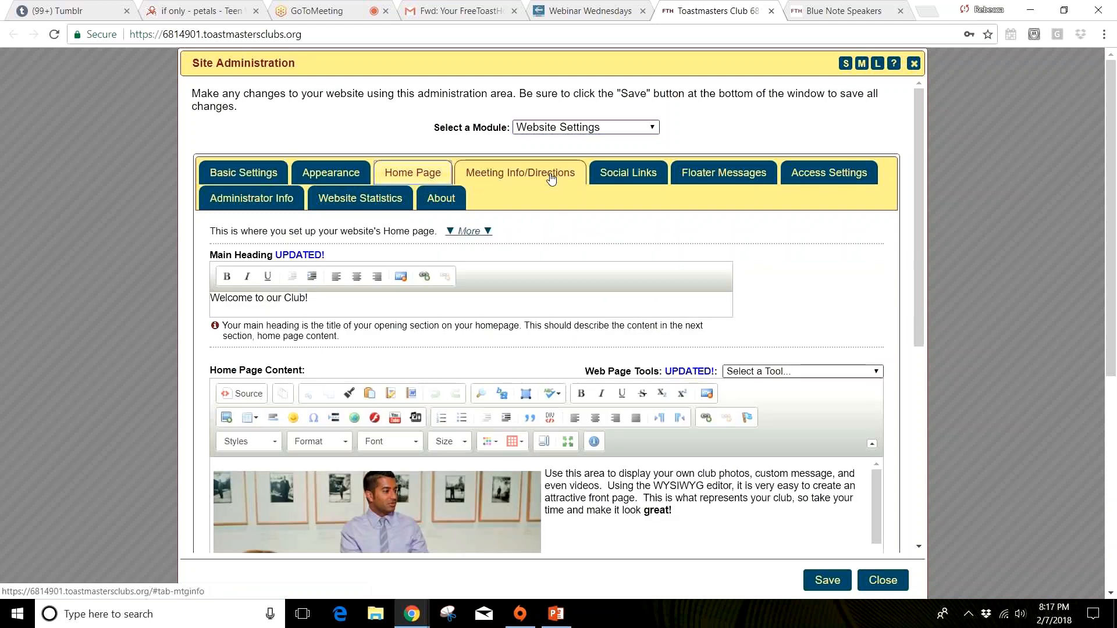
click(527, 174)
click(646, 178)
click(736, 178)
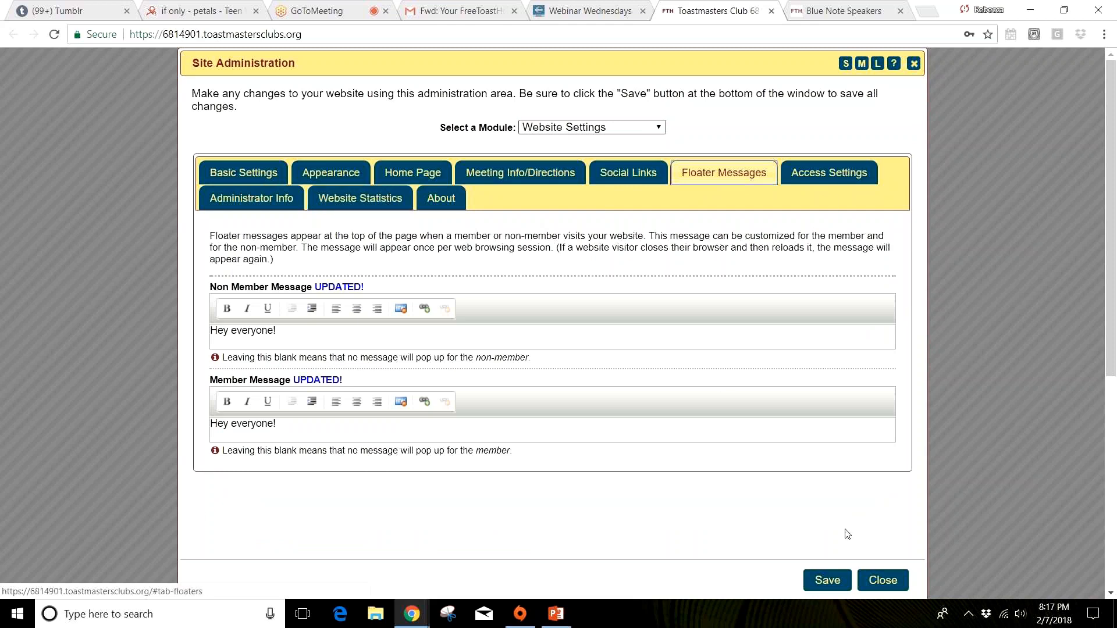
click(888, 584)
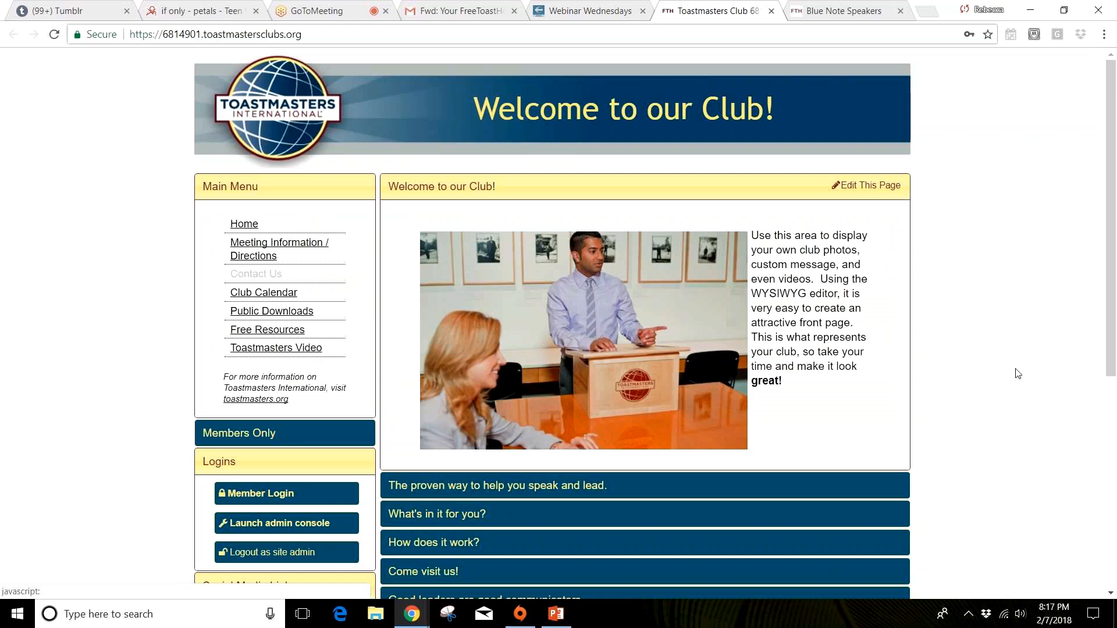
Step: Switch to the maximized PowerPoint presentation and show slide 20, the first Membership Management slide
click(1031, 11)
double_click(465, 309)
scroll(88, 494, down, 5)
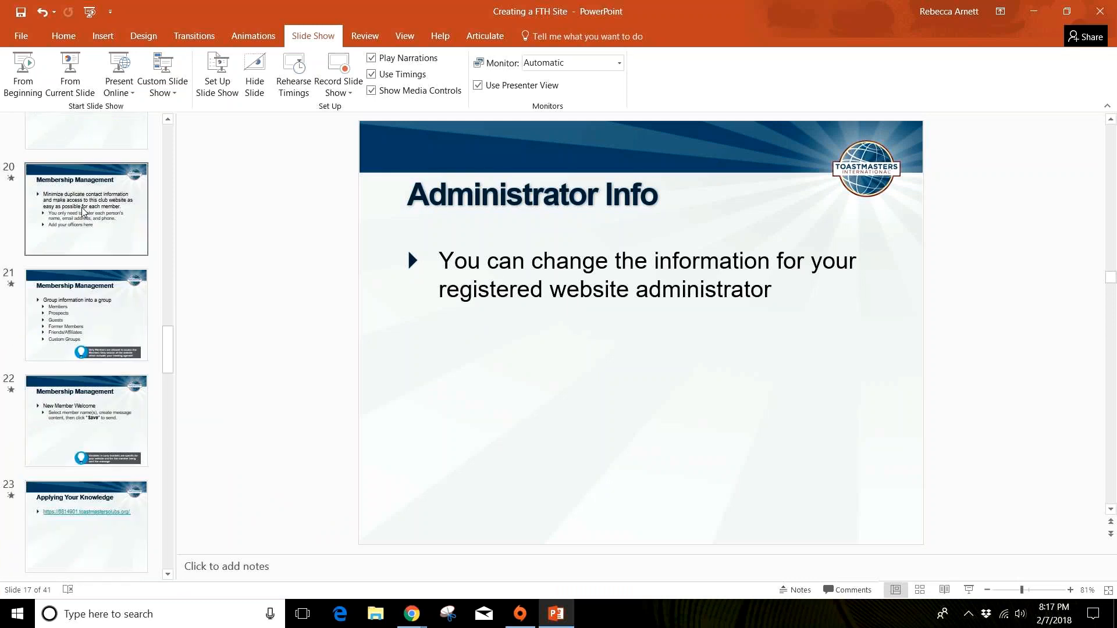
scroll(83, 212, up, 2)
click(82, 324)
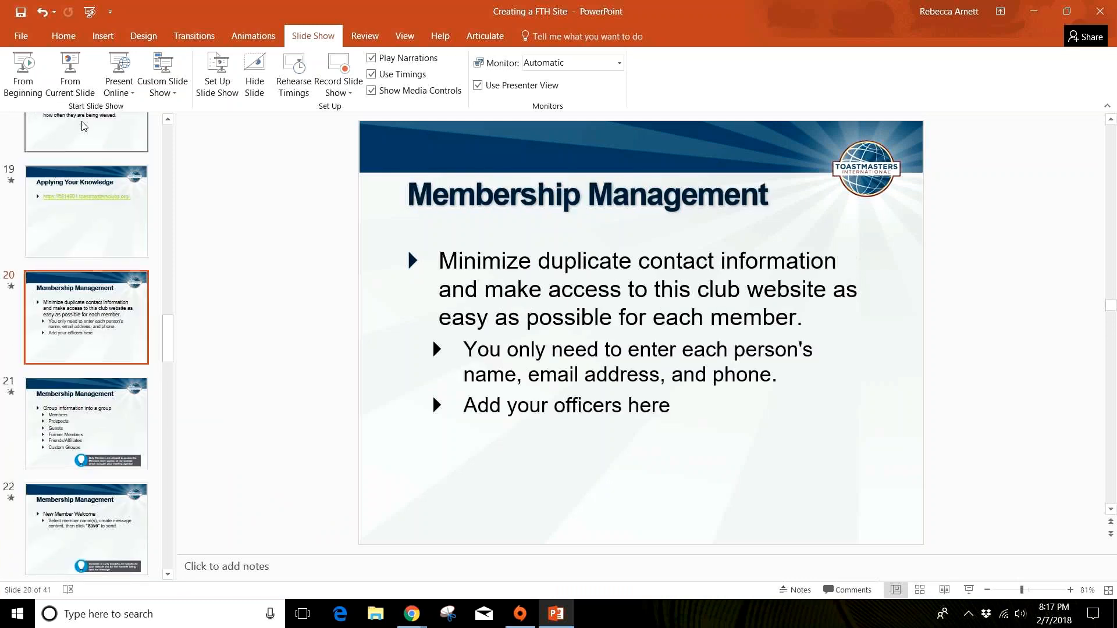
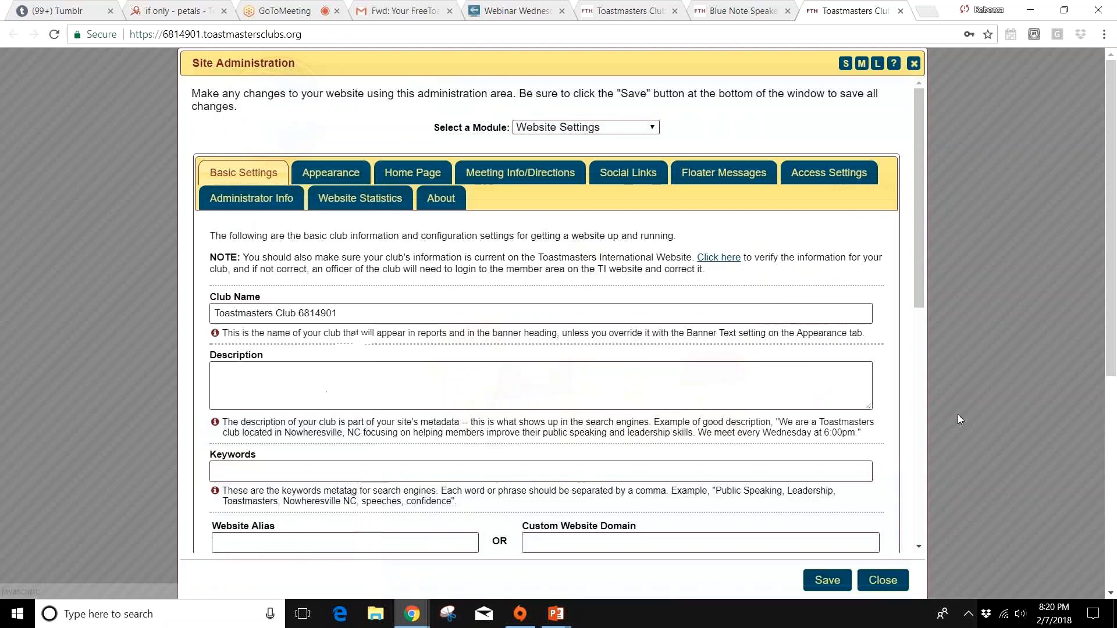
Step: Open the Membership Management module of the site administration
click(585, 127)
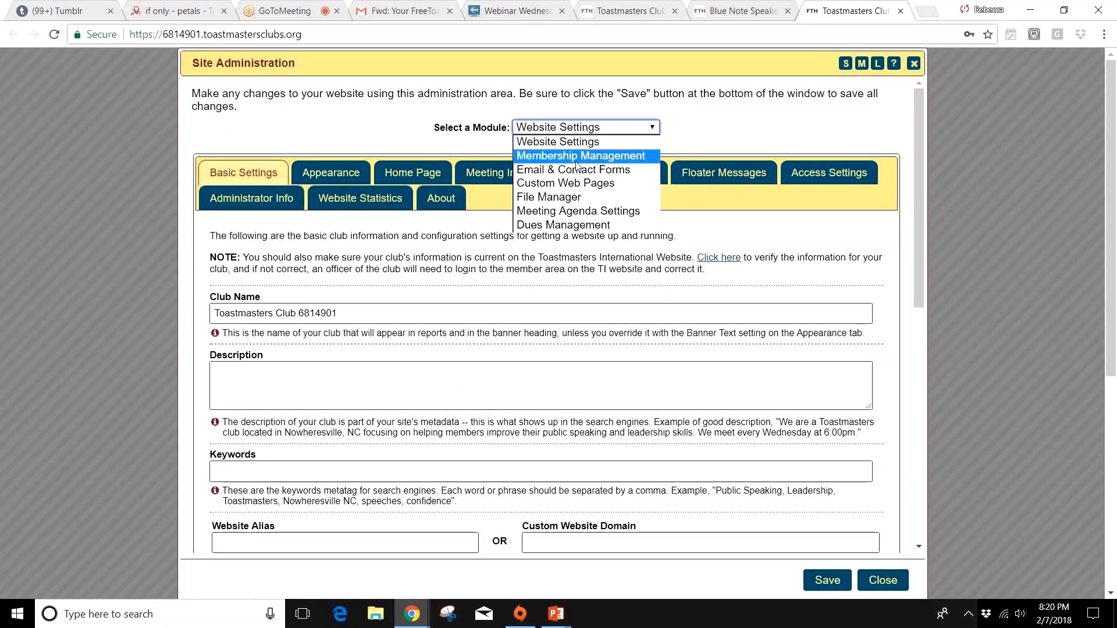
click(576, 160)
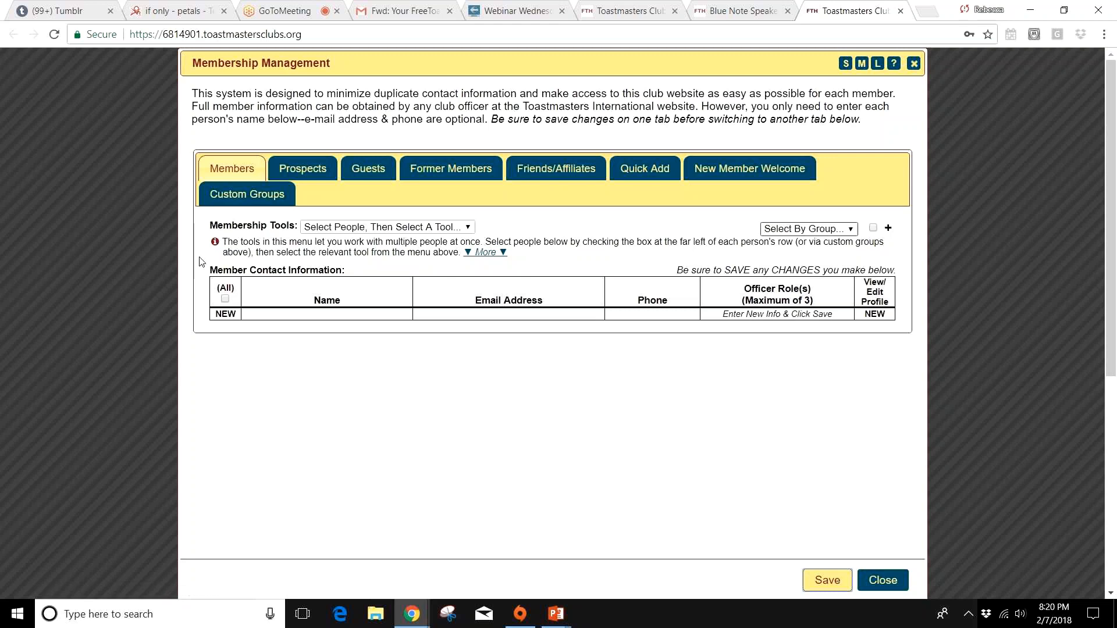
click(823, 586)
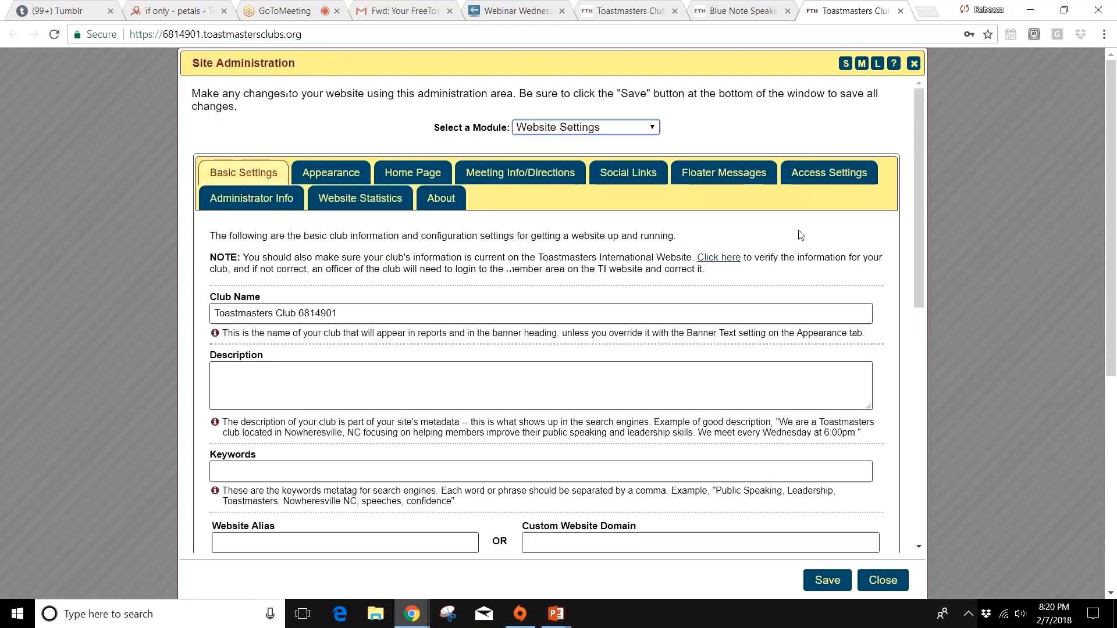
click(581, 129)
click(580, 155)
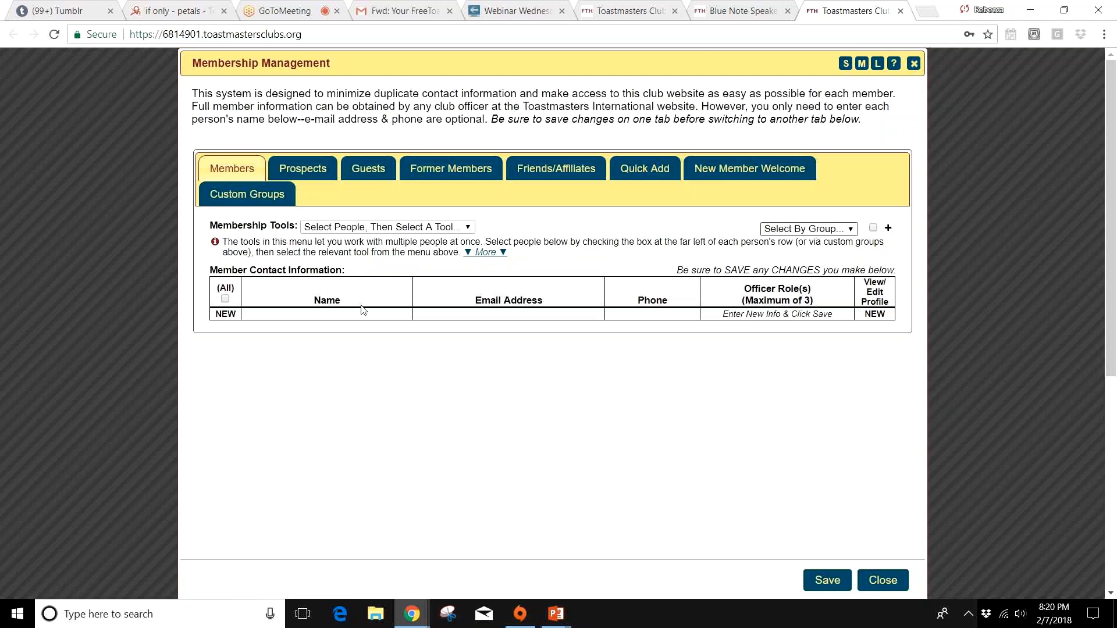
Step: Look through the Prospects, Guests and Friends/Affiliates contact lists, and return to the Members list
click(292, 174)
click(369, 169)
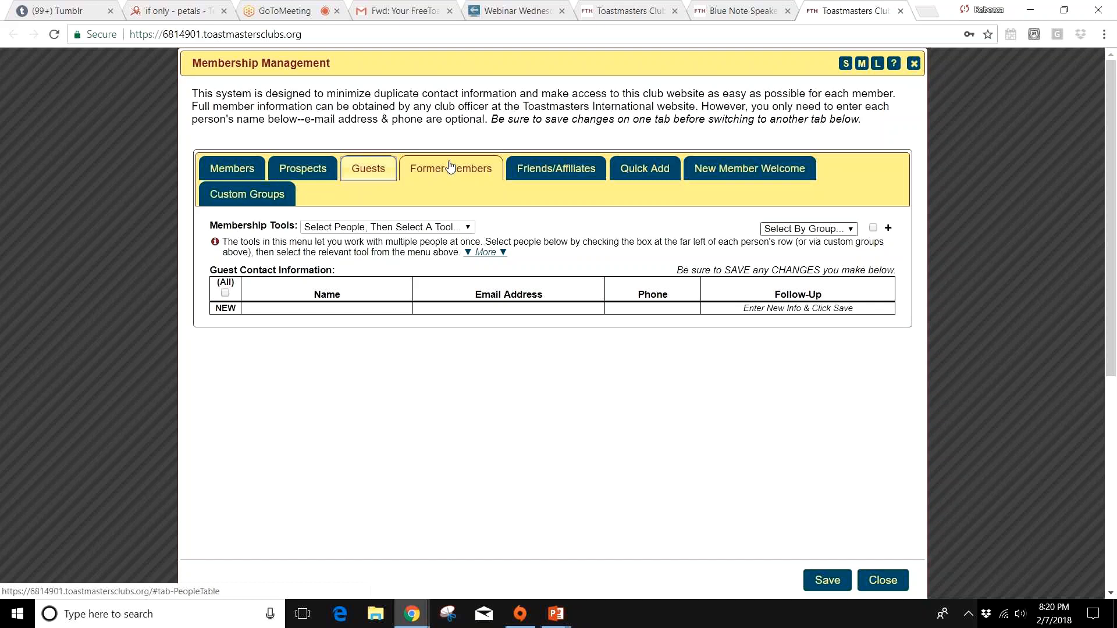
click(555, 169)
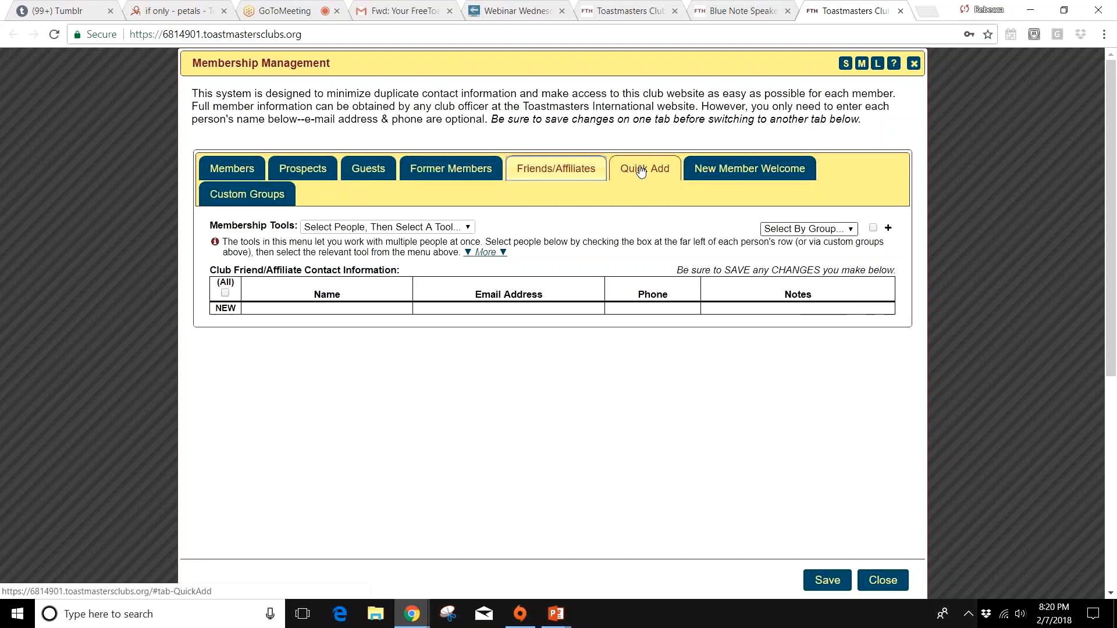
click(224, 168)
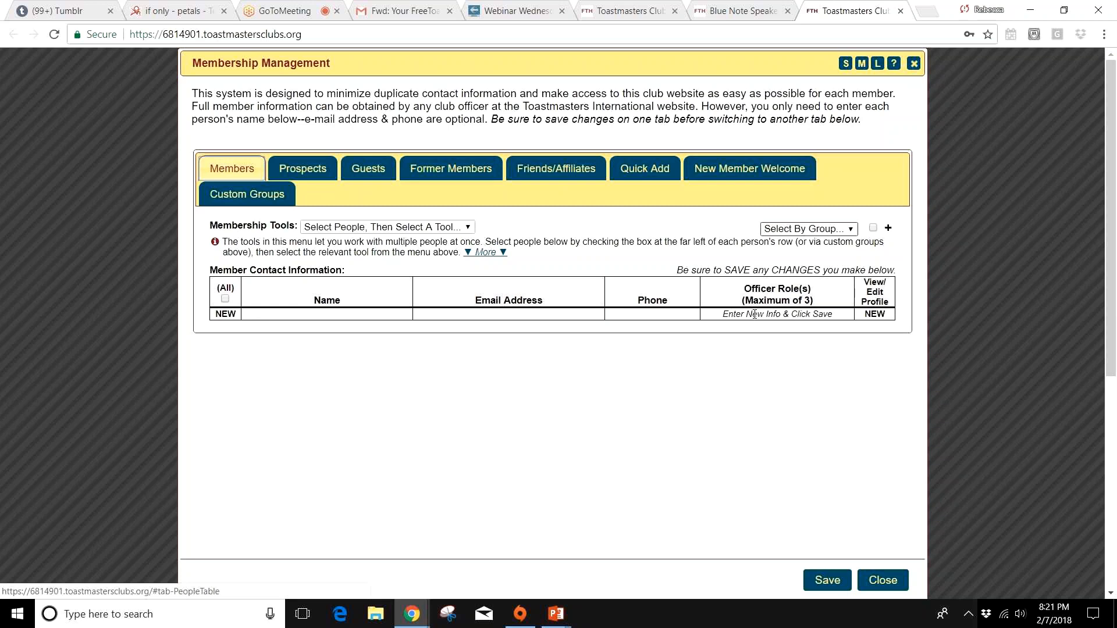
click(373, 313)
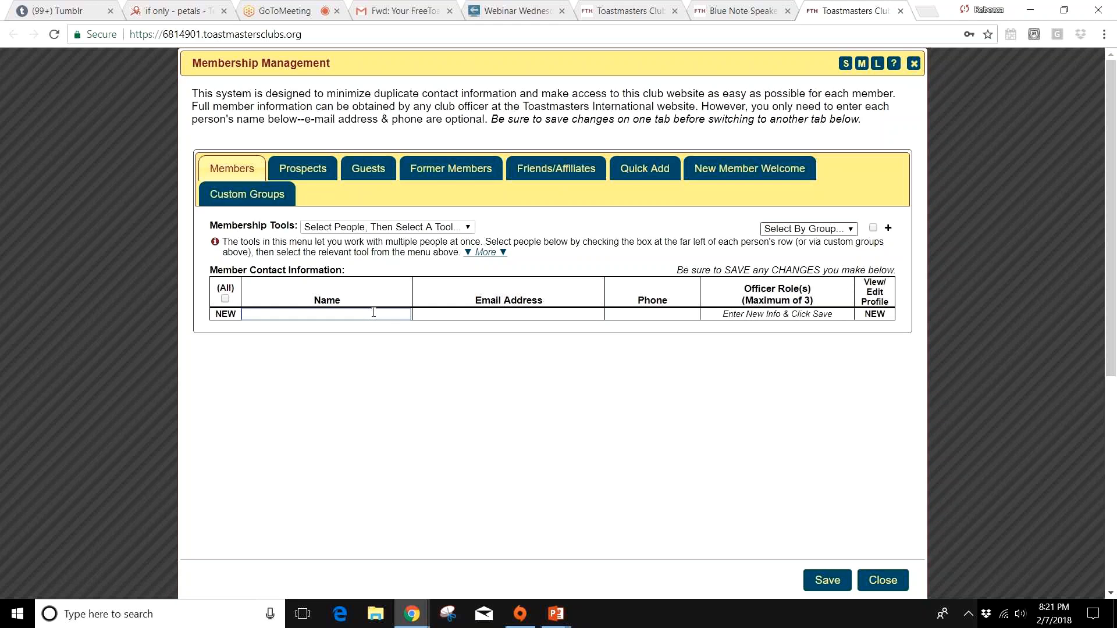
Step: In the Quick Add form, enter the new member's full name and e-mail address on one line
click(656, 169)
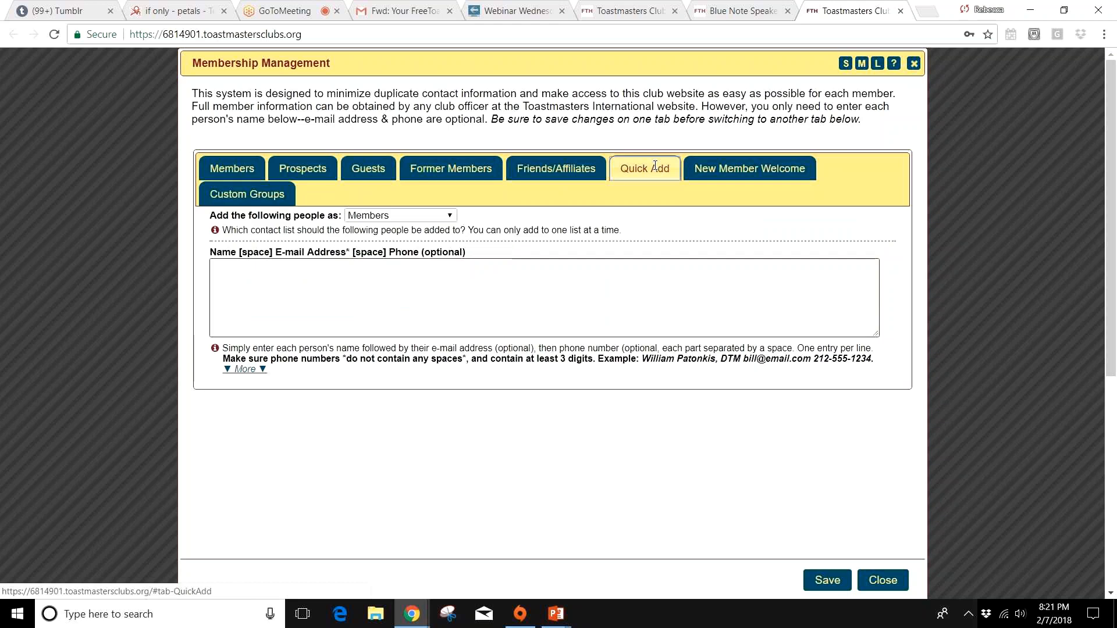
click(329, 306)
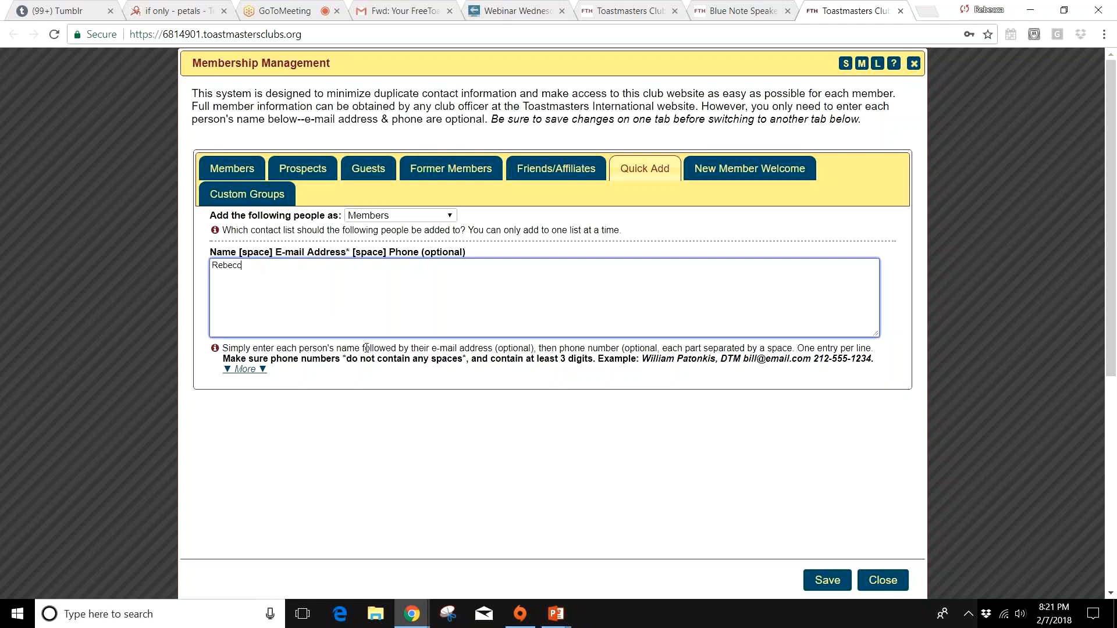
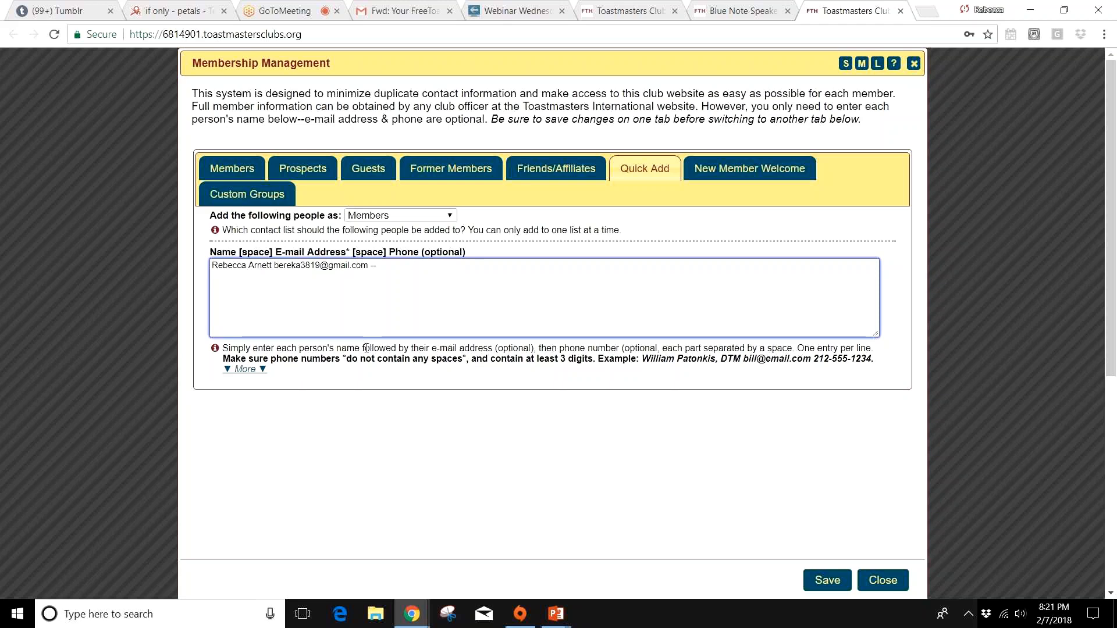
Step: Complete the Quick Add entry with the member's phone number and save it to the Members list
click(422, 220)
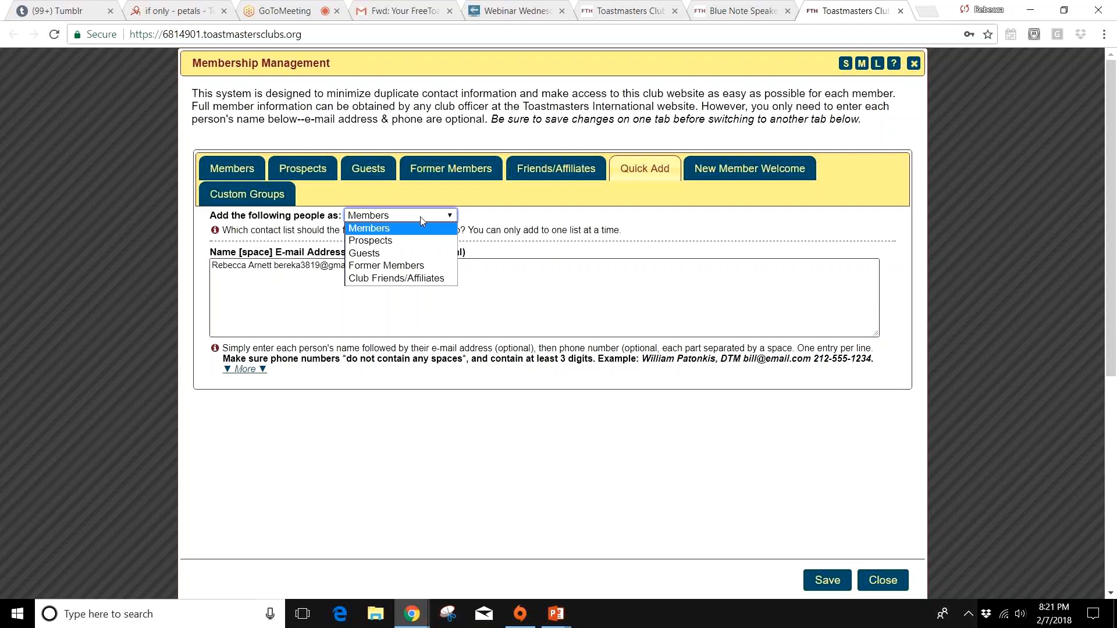
click(422, 220)
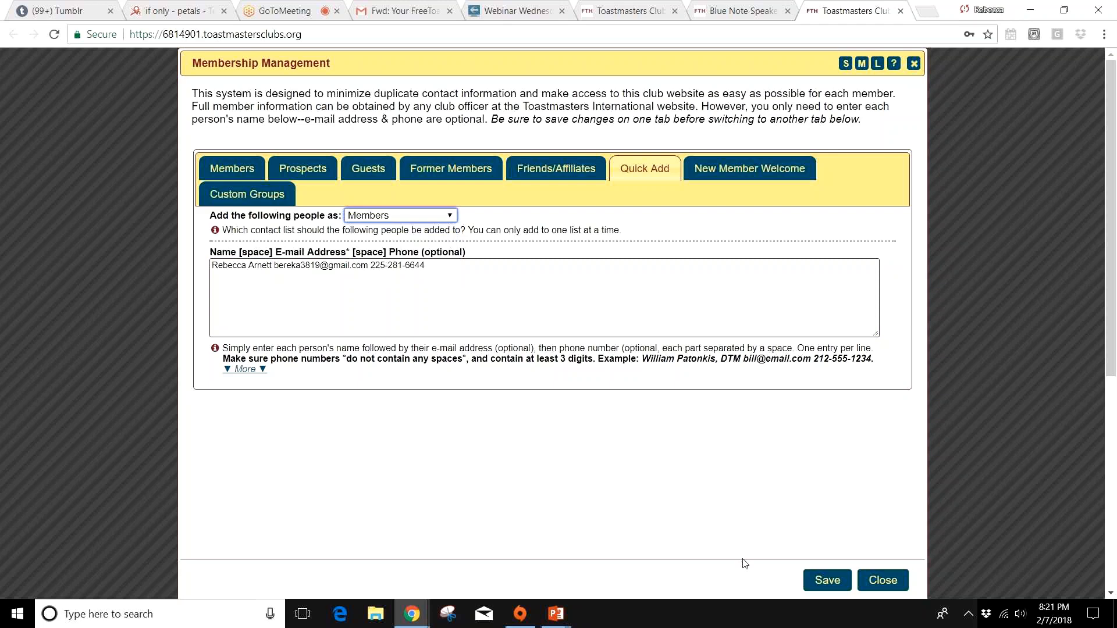
click(827, 578)
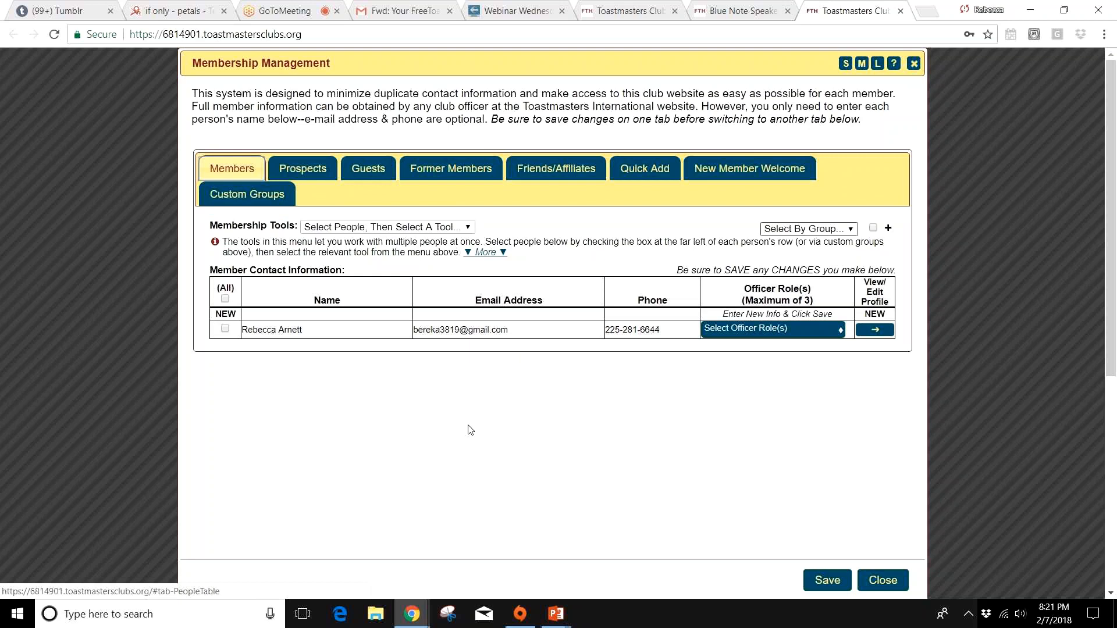
Step: Assign the President officer role to the new member and save the member list
click(805, 331)
click(756, 367)
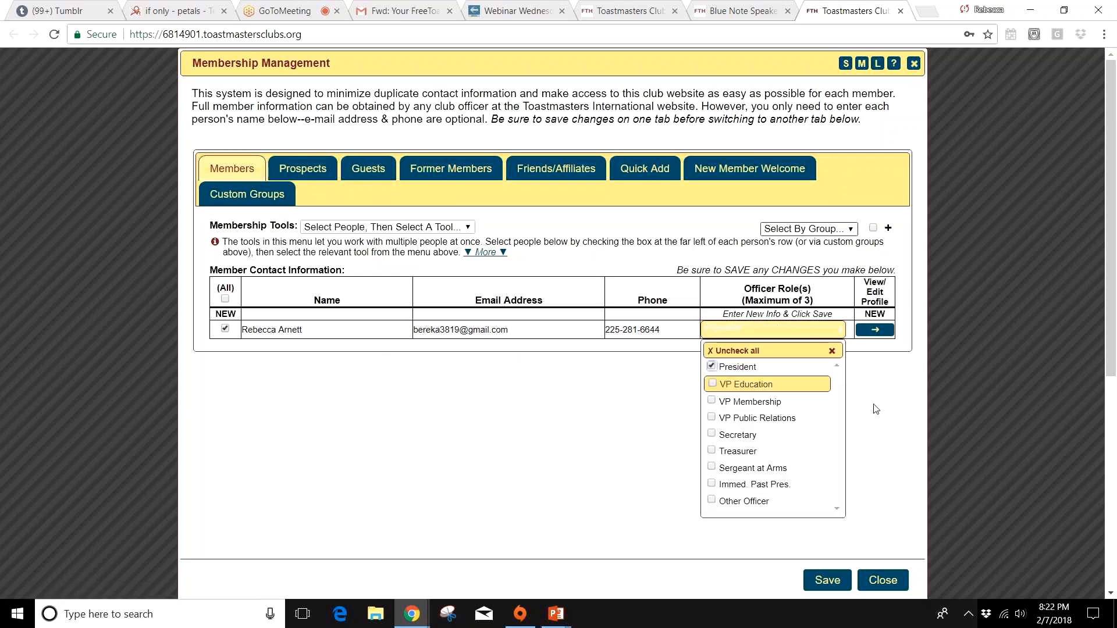
click(827, 581)
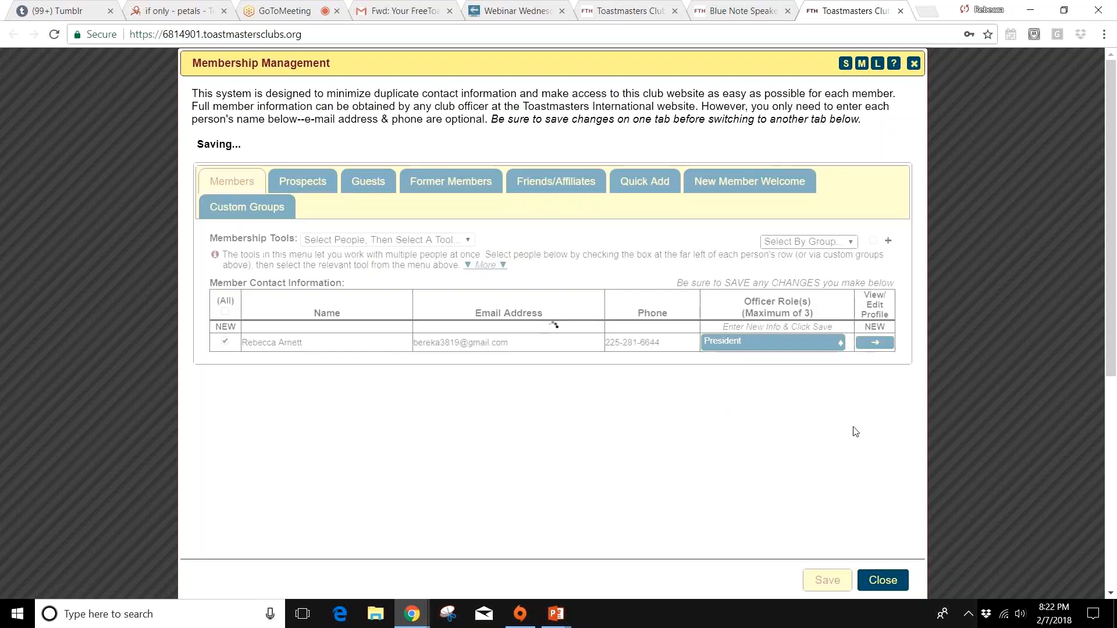
Step: Open the new member's profile and review the name, e-mail and telephone fields in the basic information
click(881, 347)
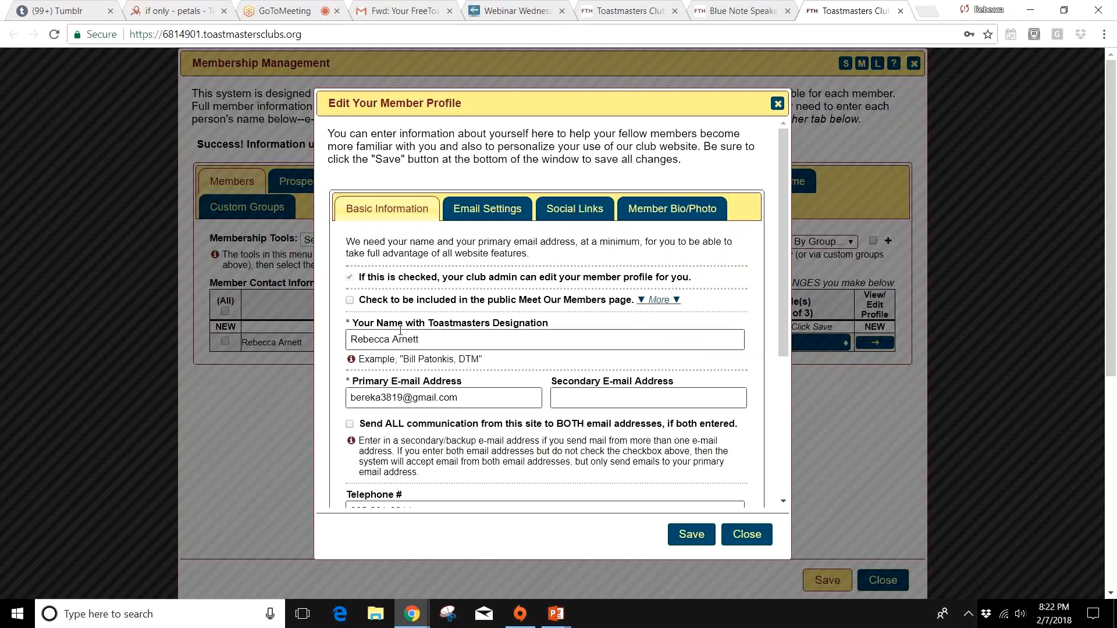
click(487, 401)
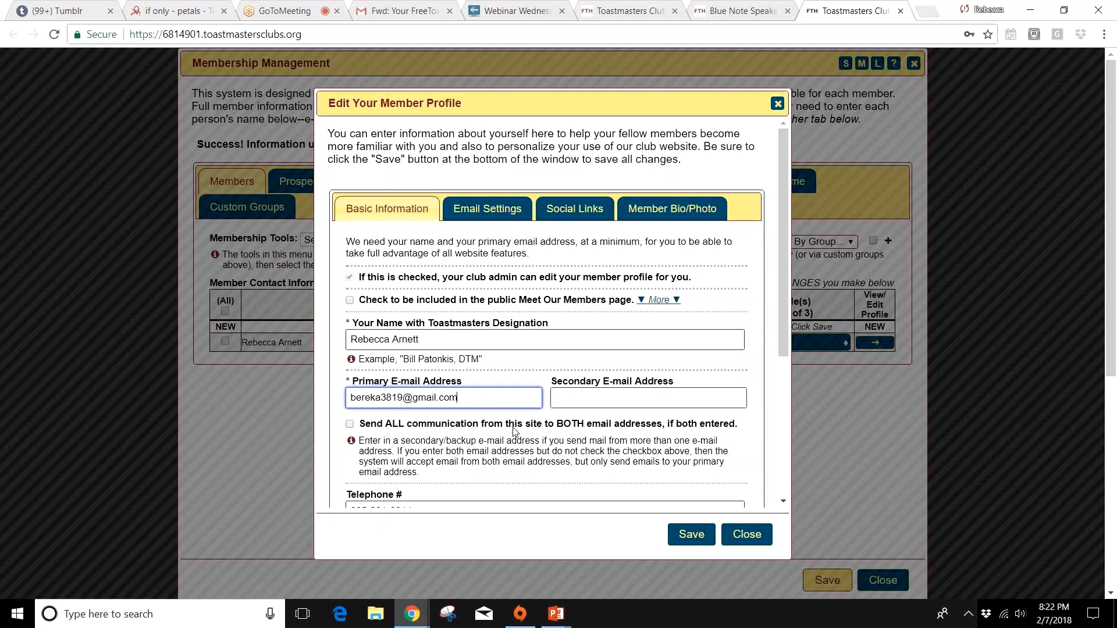
scroll(514, 431, down, 1)
scroll(612, 185, down, 2)
click(612, 185)
click(424, 378)
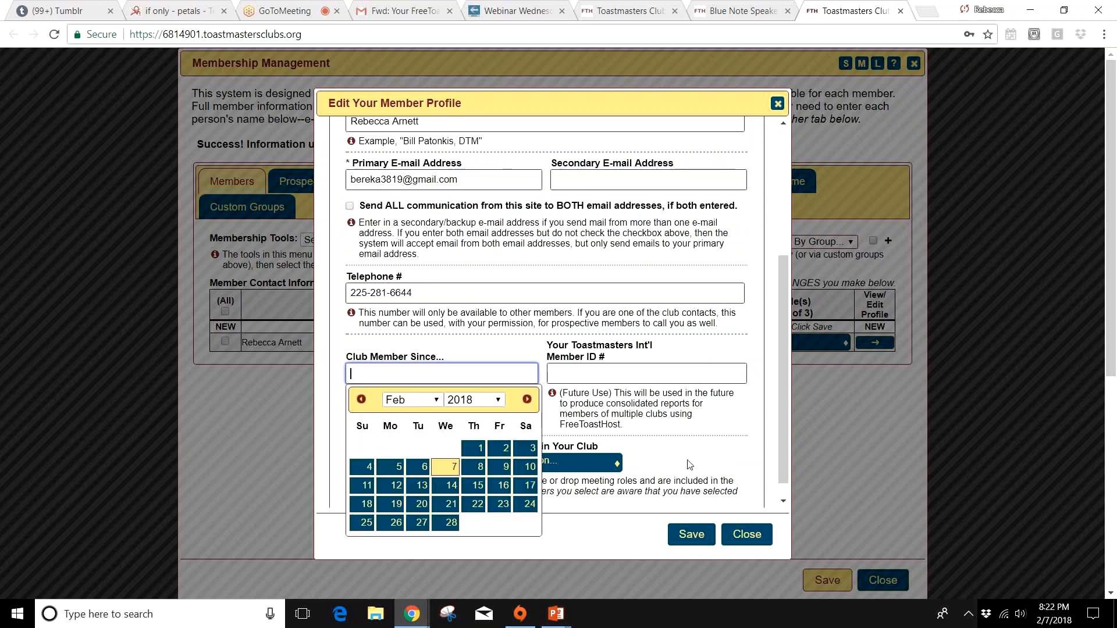
click(438, 400)
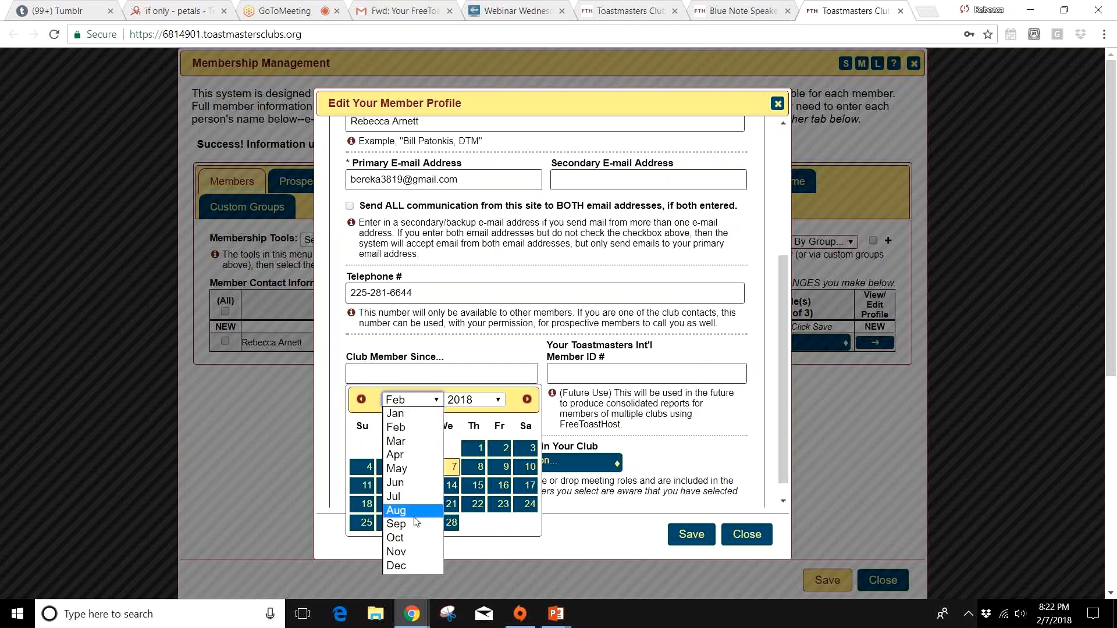
click(420, 455)
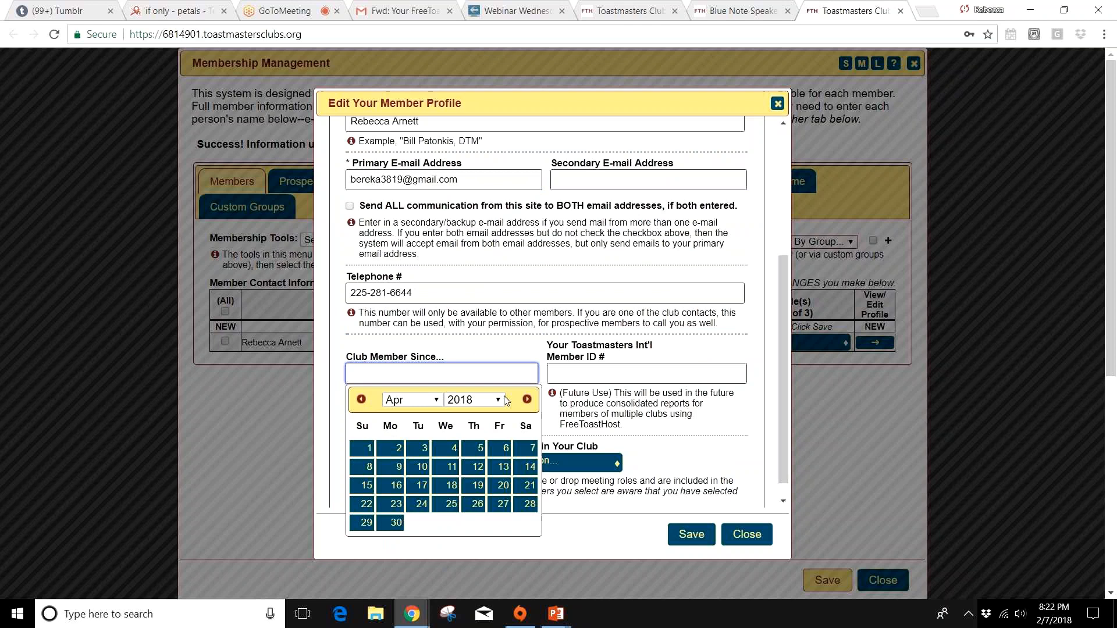
click(494, 400)
click(476, 162)
click(631, 406)
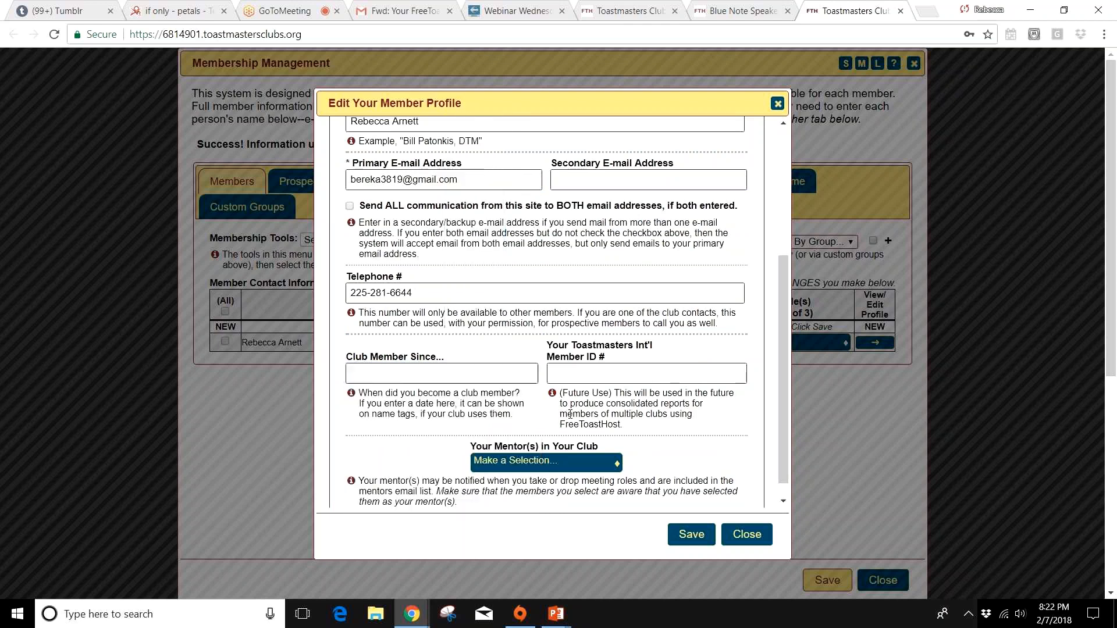
Step: Set the profile's Club Member Since date to 2011-04-01
click(471, 380)
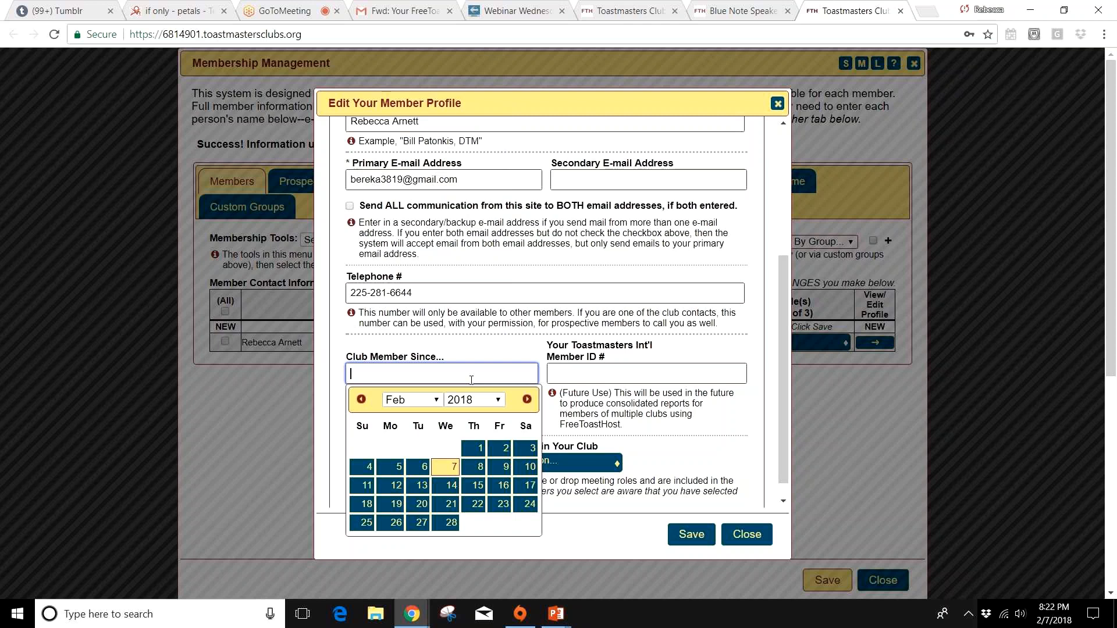
click(436, 399)
click(434, 452)
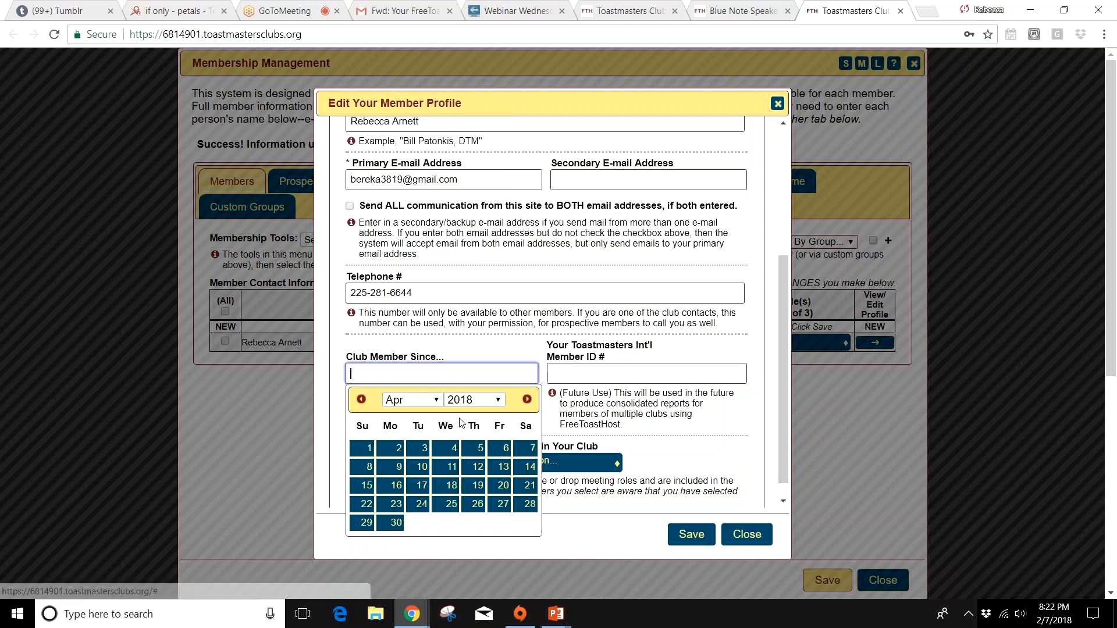
click(473, 400)
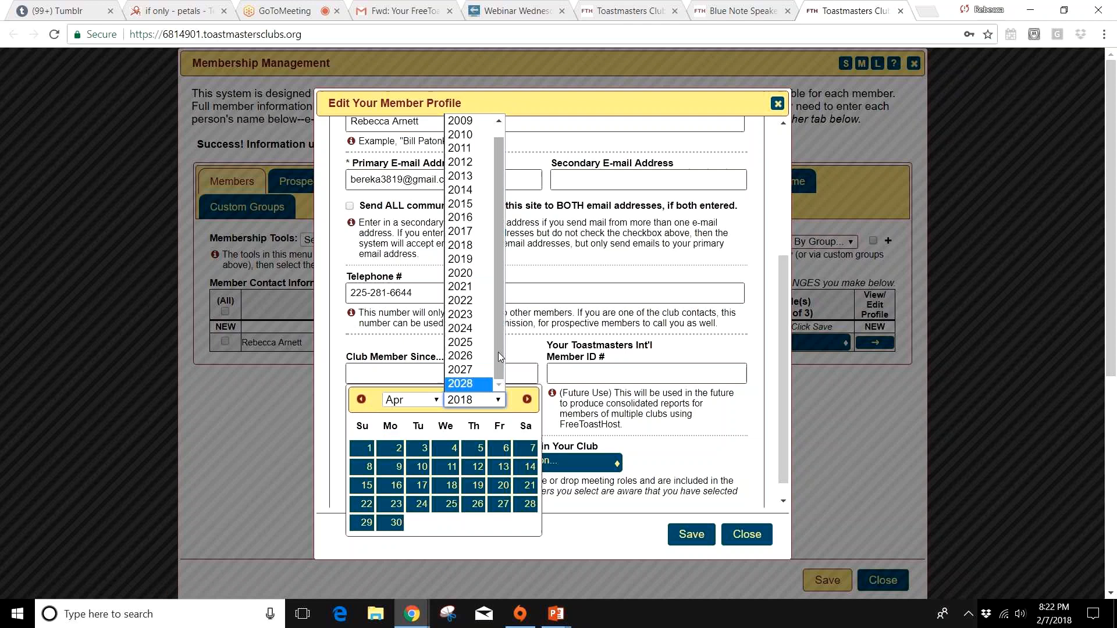
click(468, 148)
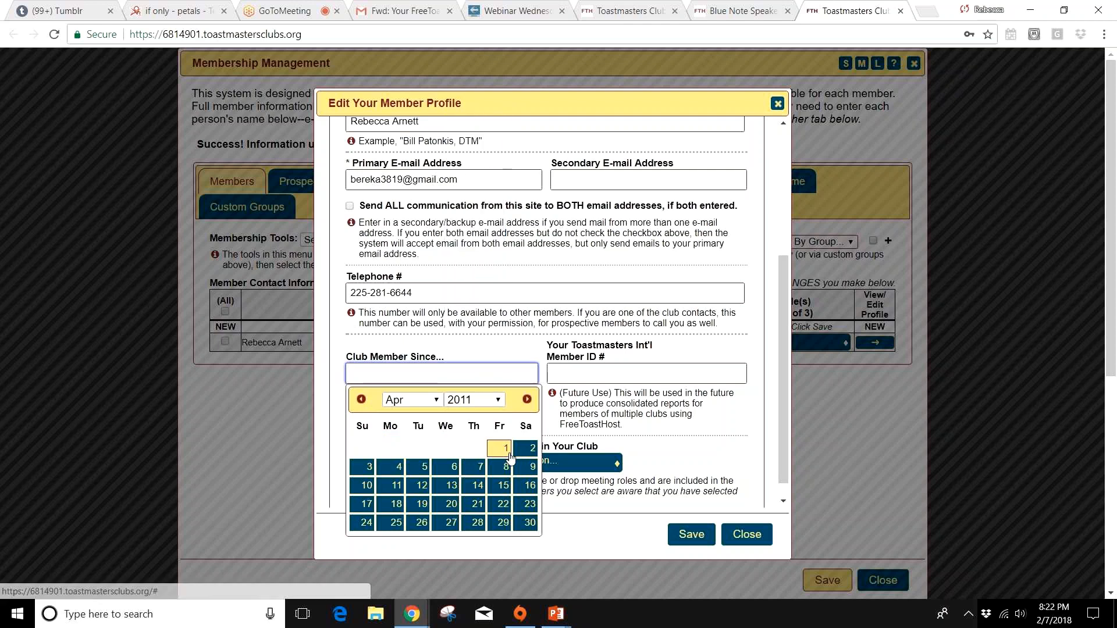
click(506, 449)
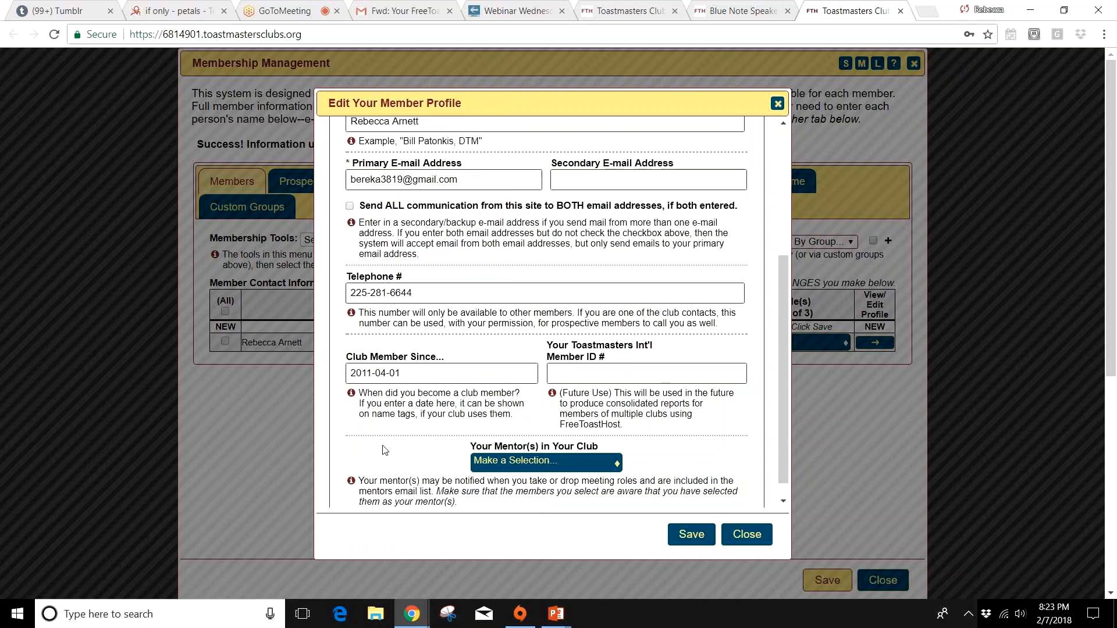
Step: Choose the club President as the member's mentor, and save and close the member profile
click(621, 375)
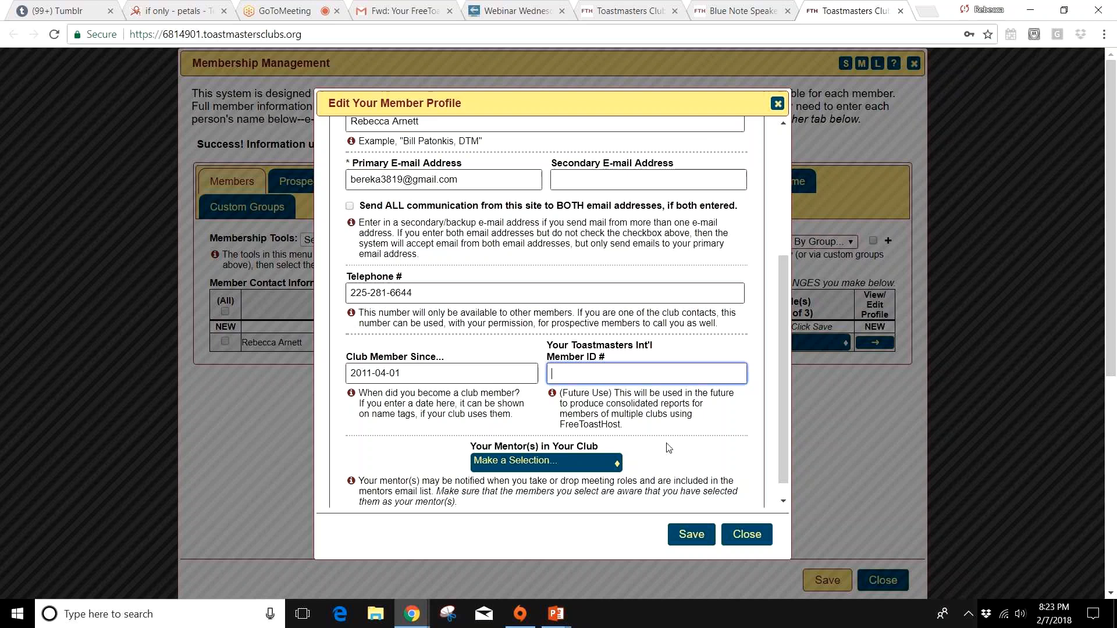
scroll(668, 448, down, 1)
click(613, 446)
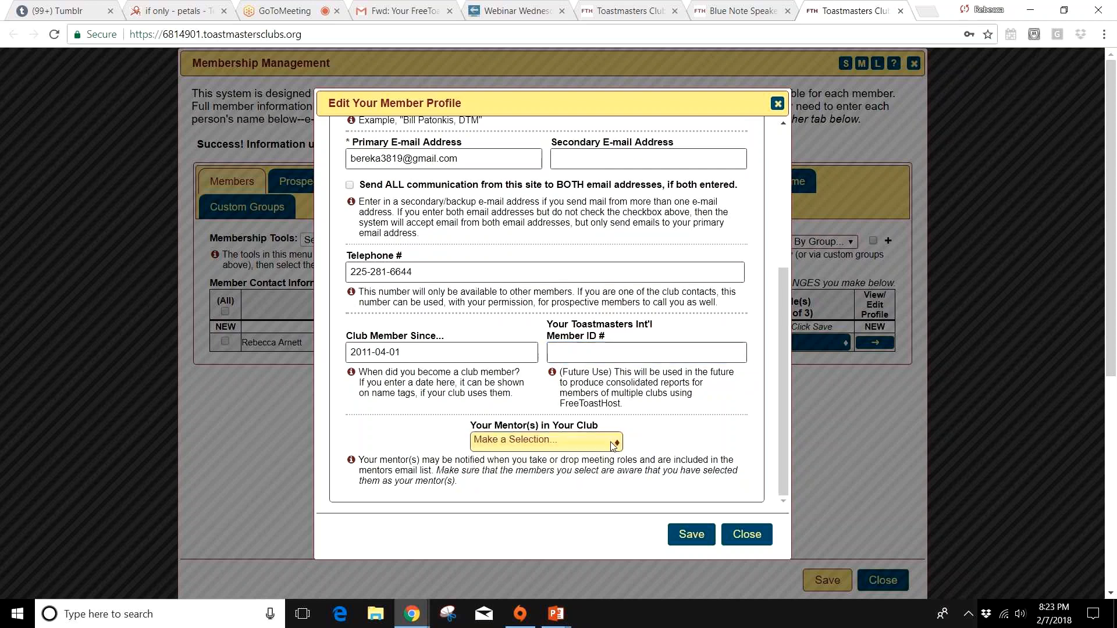
click(614, 446)
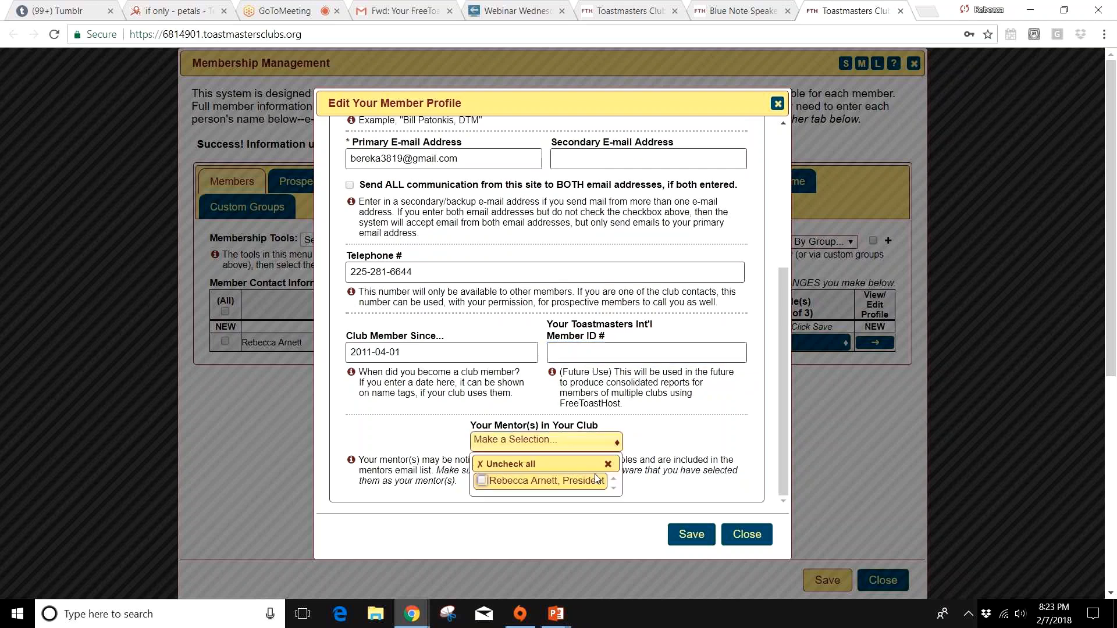
click(512, 480)
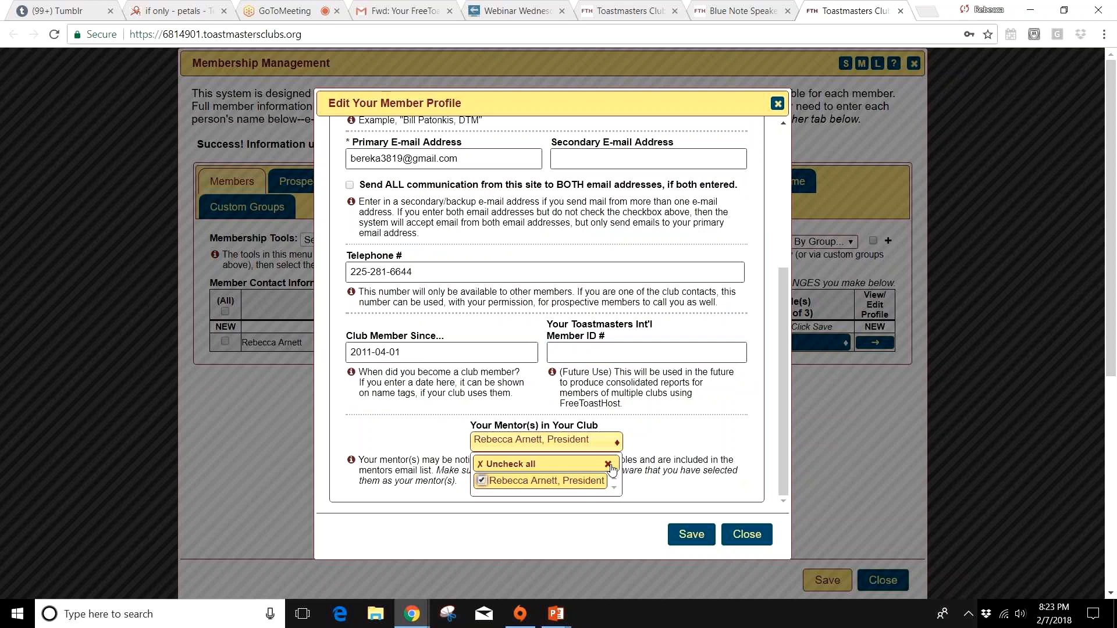
click(608, 464)
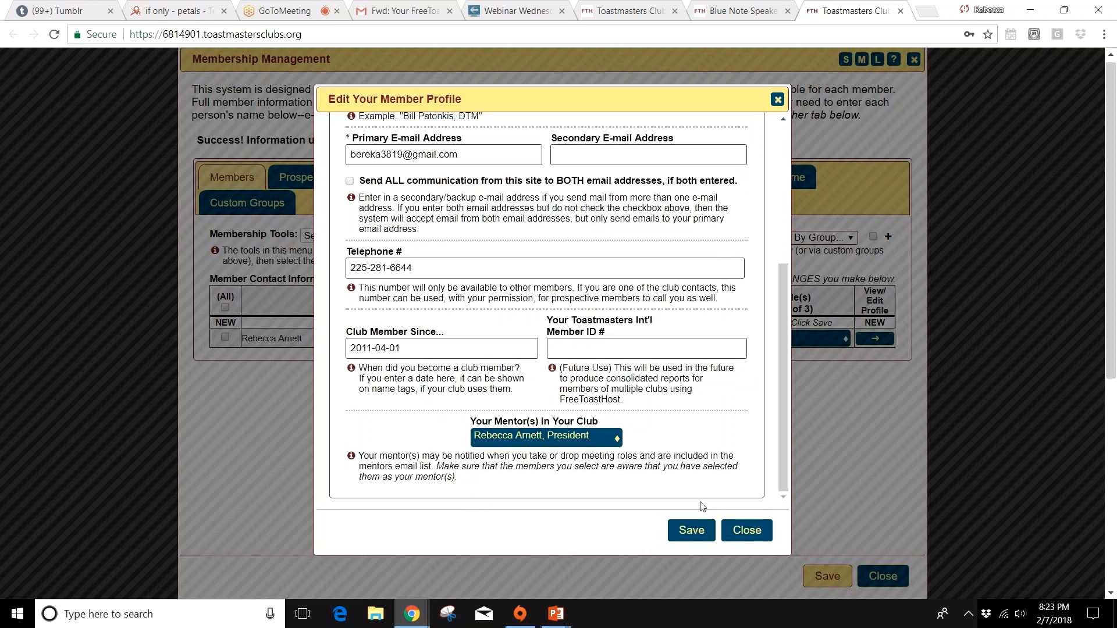
click(701, 528)
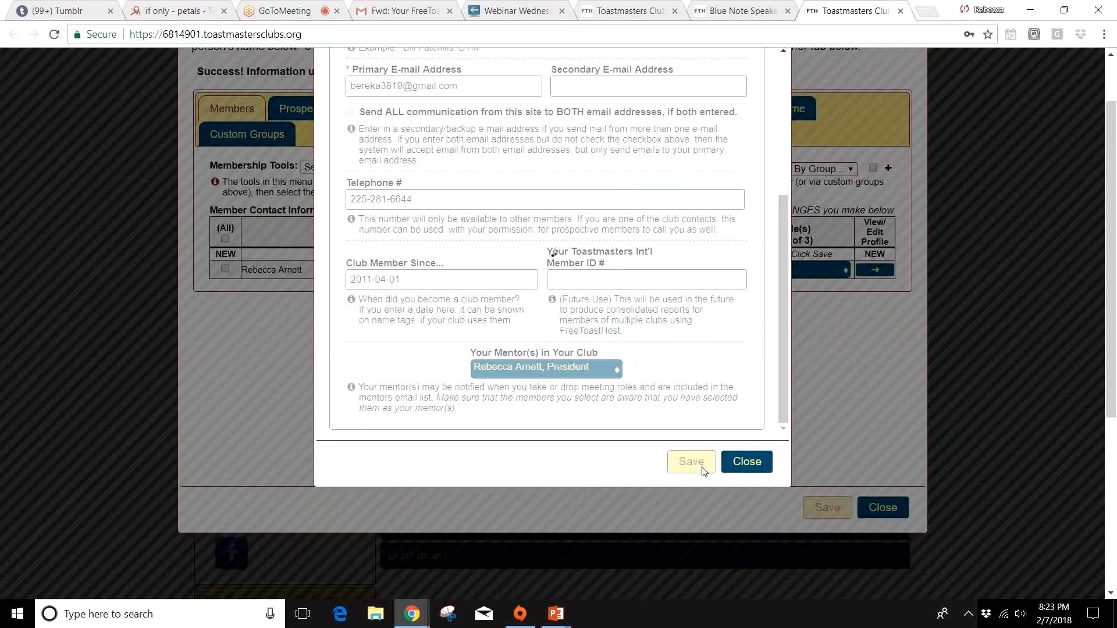
click(744, 466)
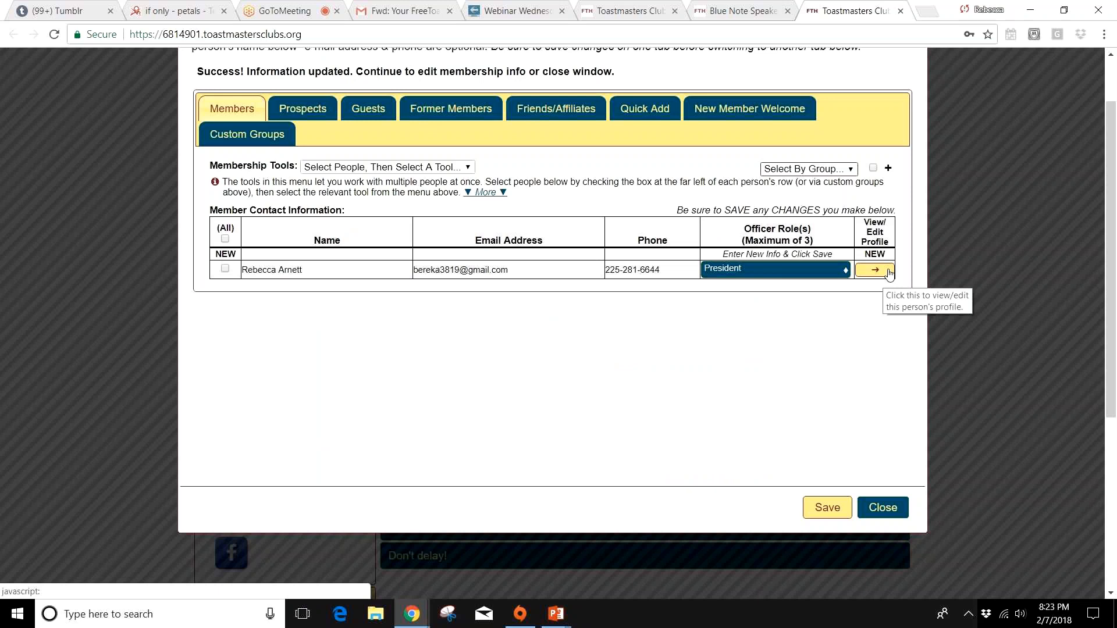
Step: Choose the club President as the recipient of the new member welcome message
click(769, 116)
click(350, 171)
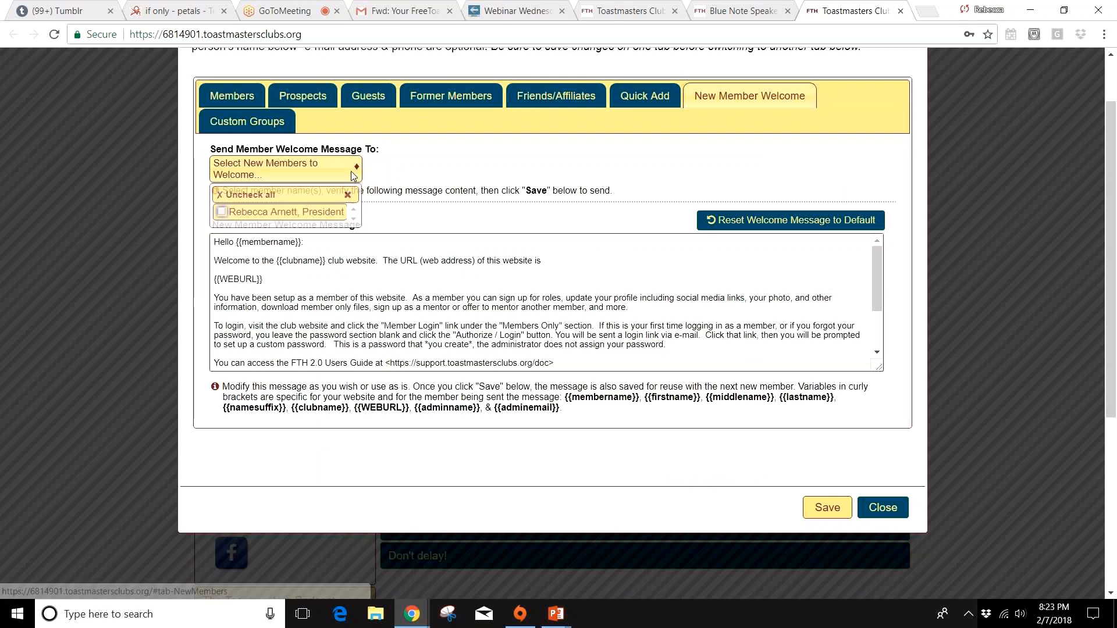
click(317, 214)
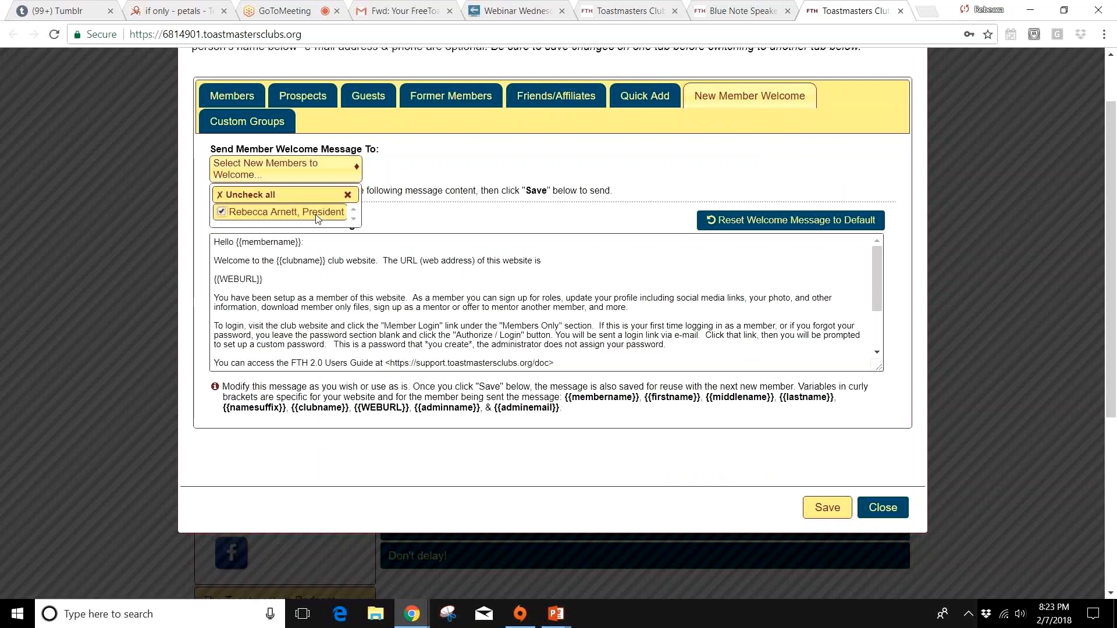
click(370, 256)
click(309, 233)
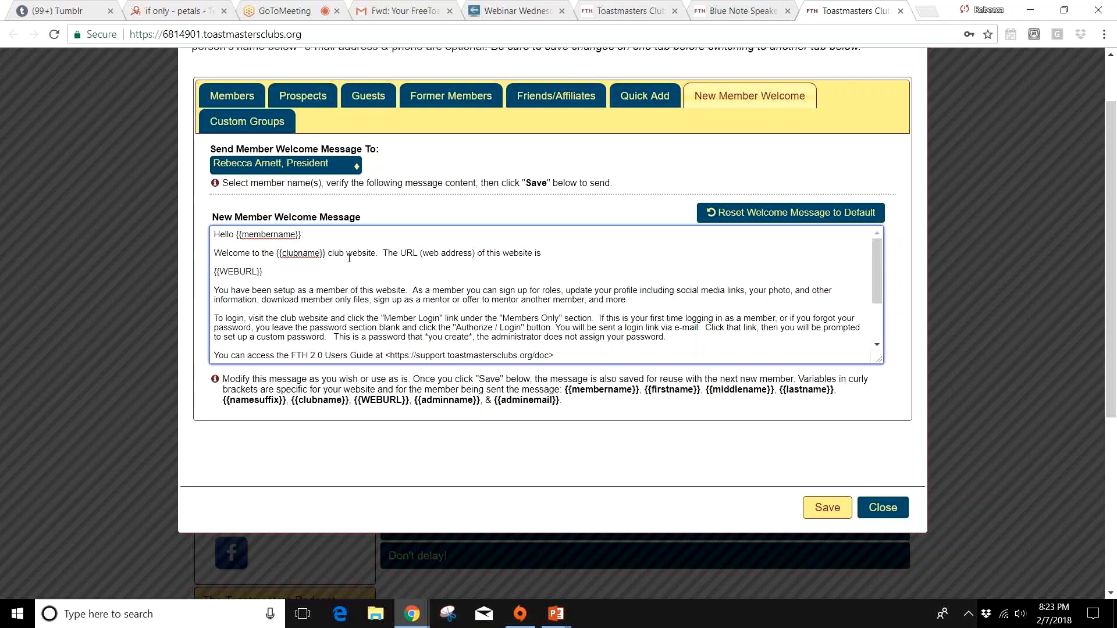
Step: Examine the full new member welcome message, including its name and club variables, login instructions and administrator signature
scroll(349, 257, up, 1)
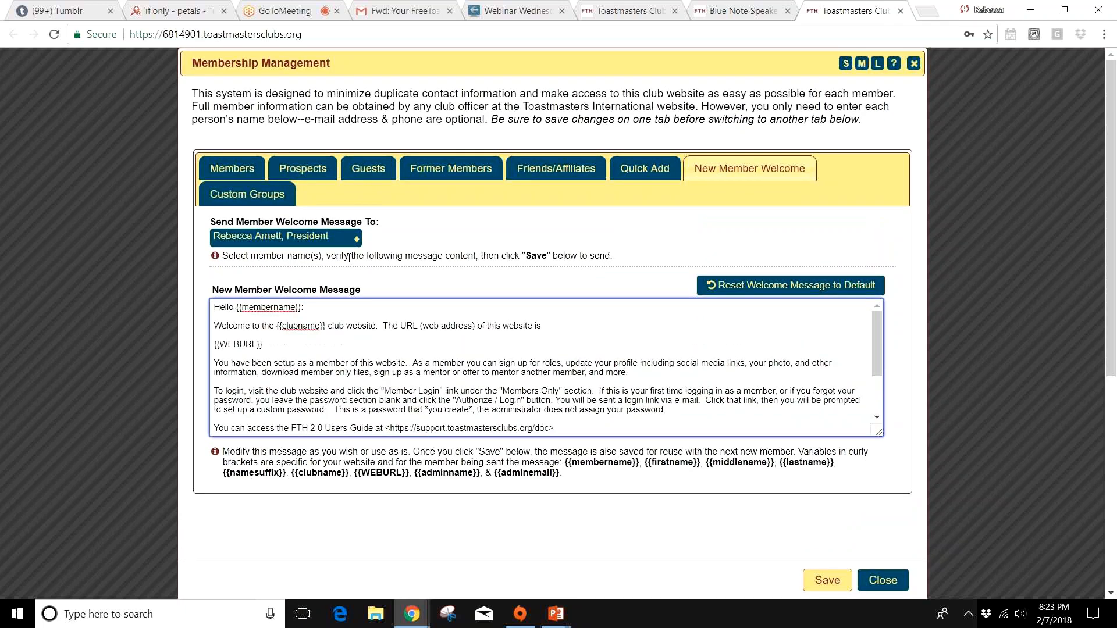
scroll(349, 256, down, 4)
scroll(326, 317, up, 3)
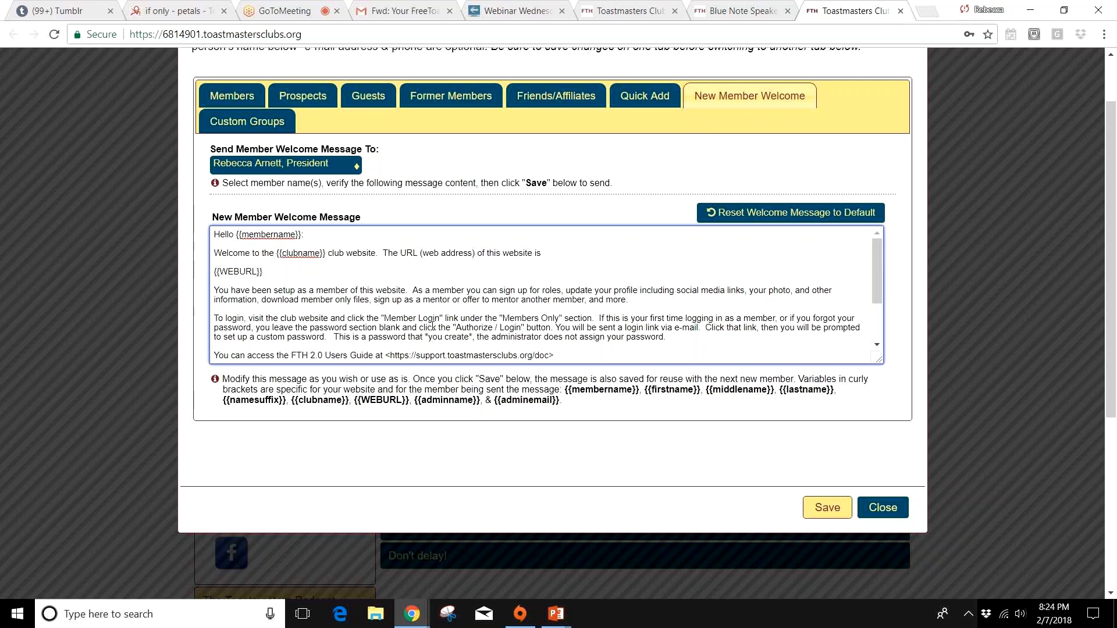
scroll(432, 326, down, 2)
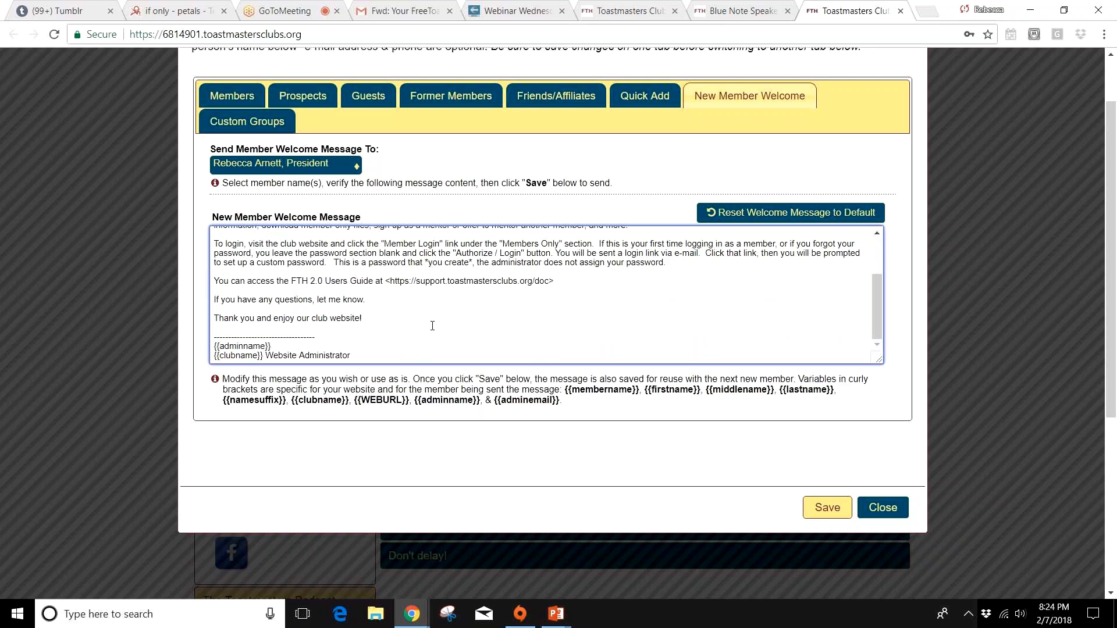
scroll(432, 326, down, 3)
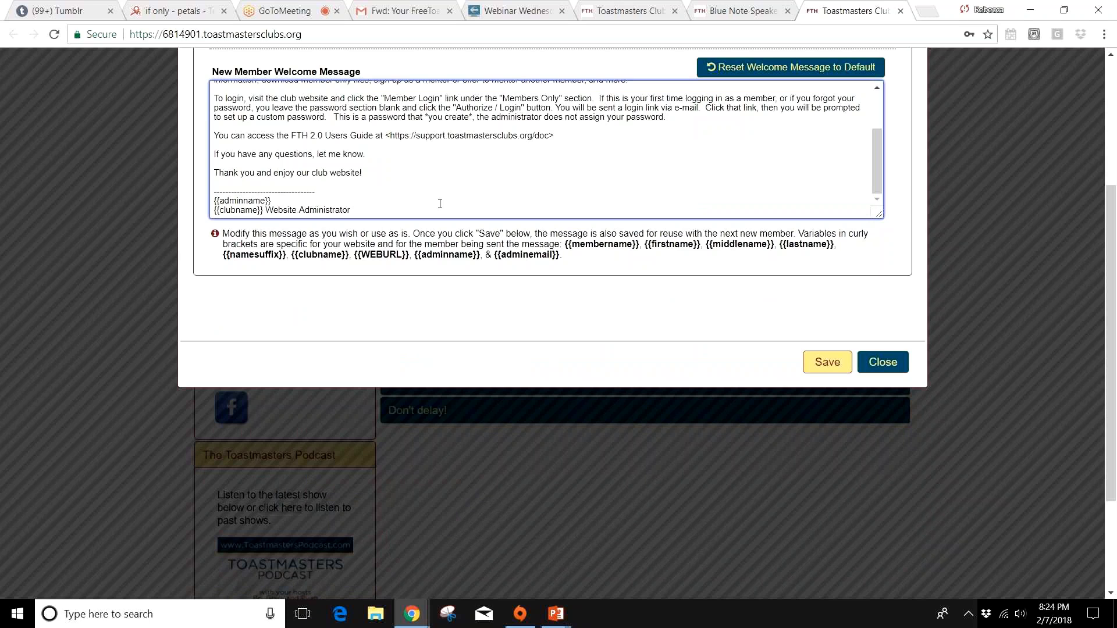
scroll(440, 203, up, 1)
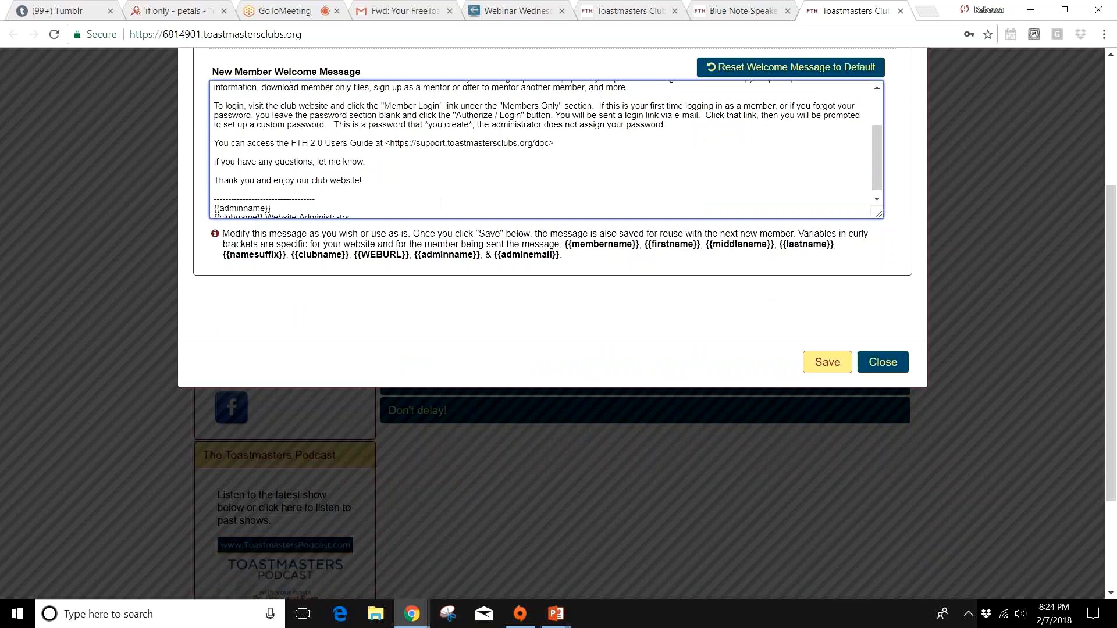
scroll(440, 202, up, 5)
scroll(323, 192, up, 1)
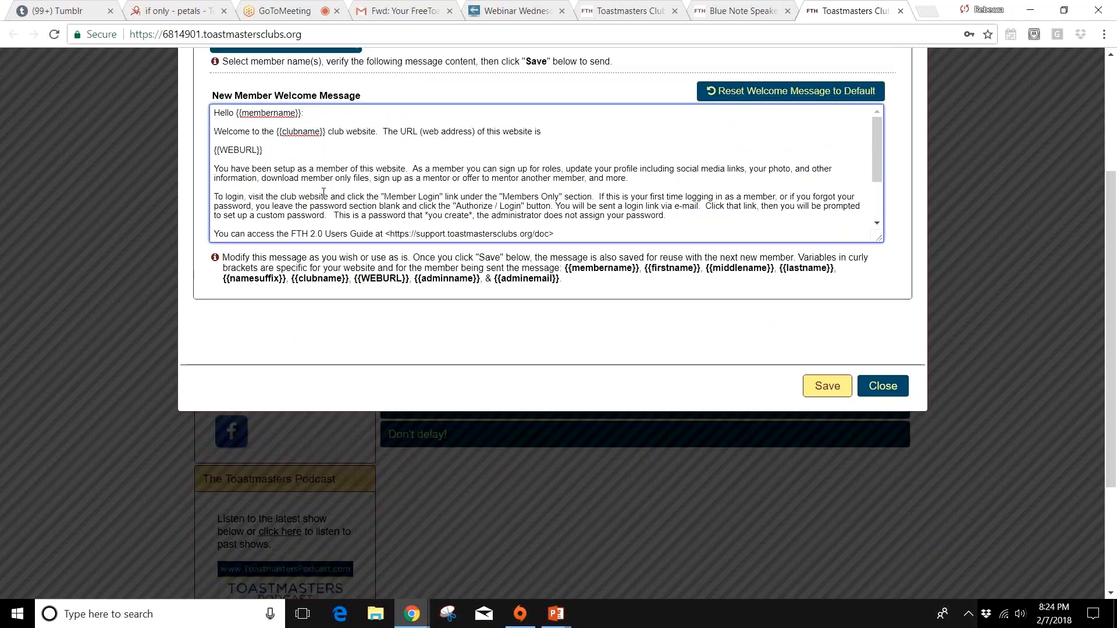
scroll(324, 192, up, 2)
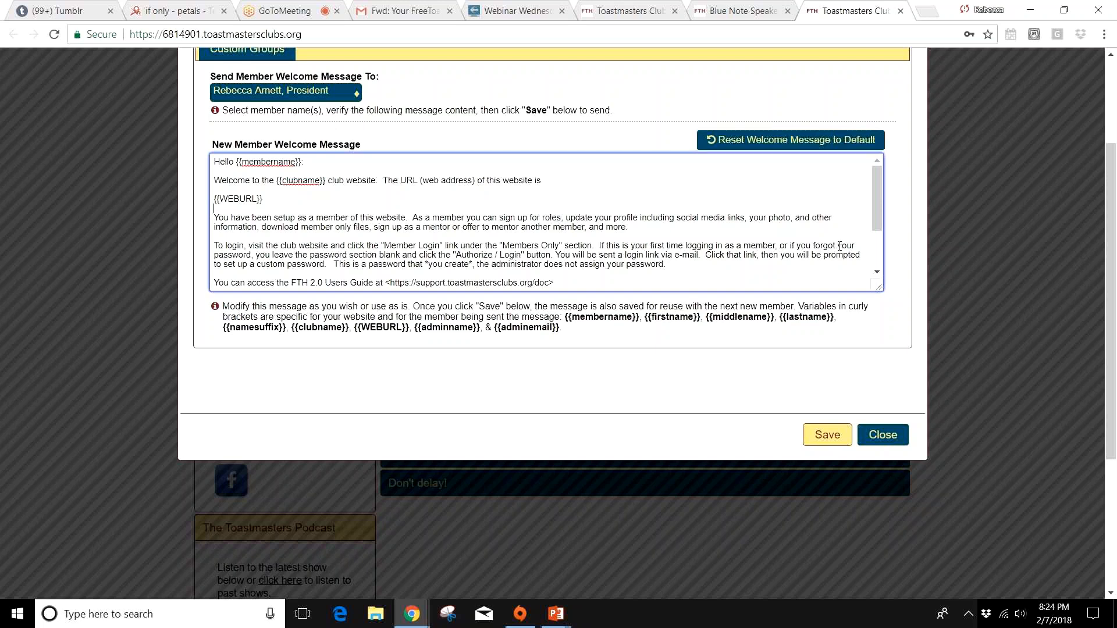
scroll(546, 272, down, 2)
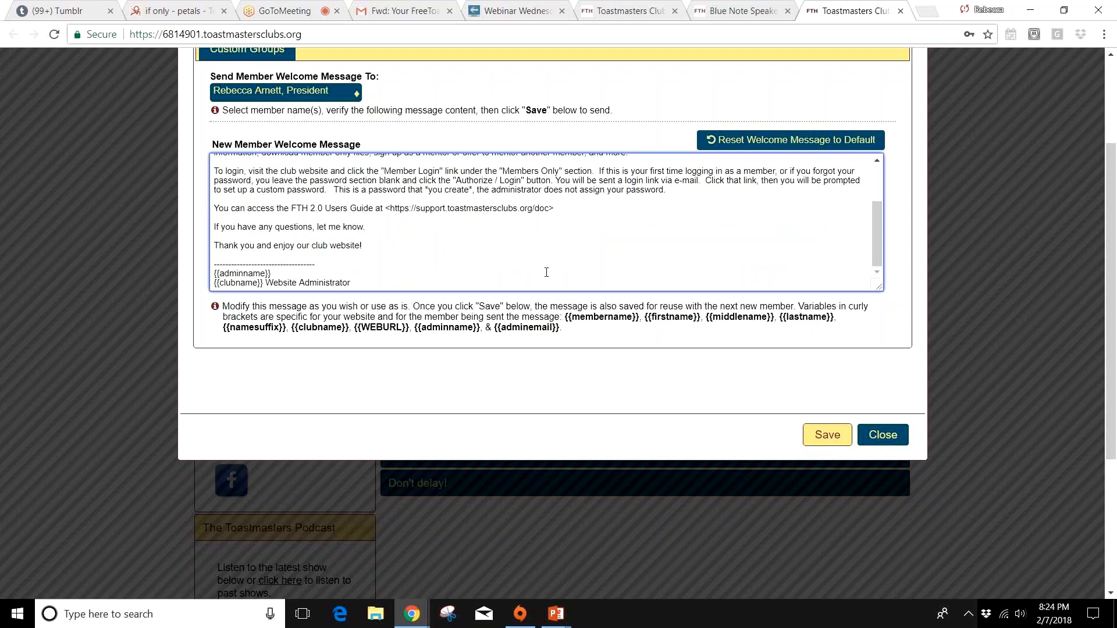
Step: Save the welcome message to send it, and close the membership management window
click(829, 443)
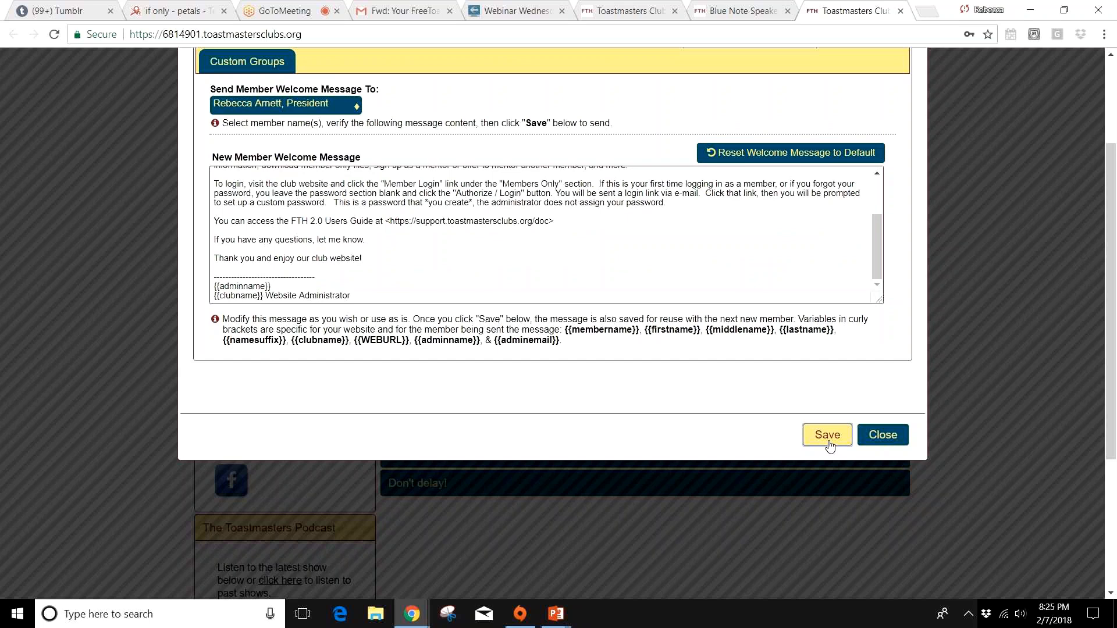
click(871, 438)
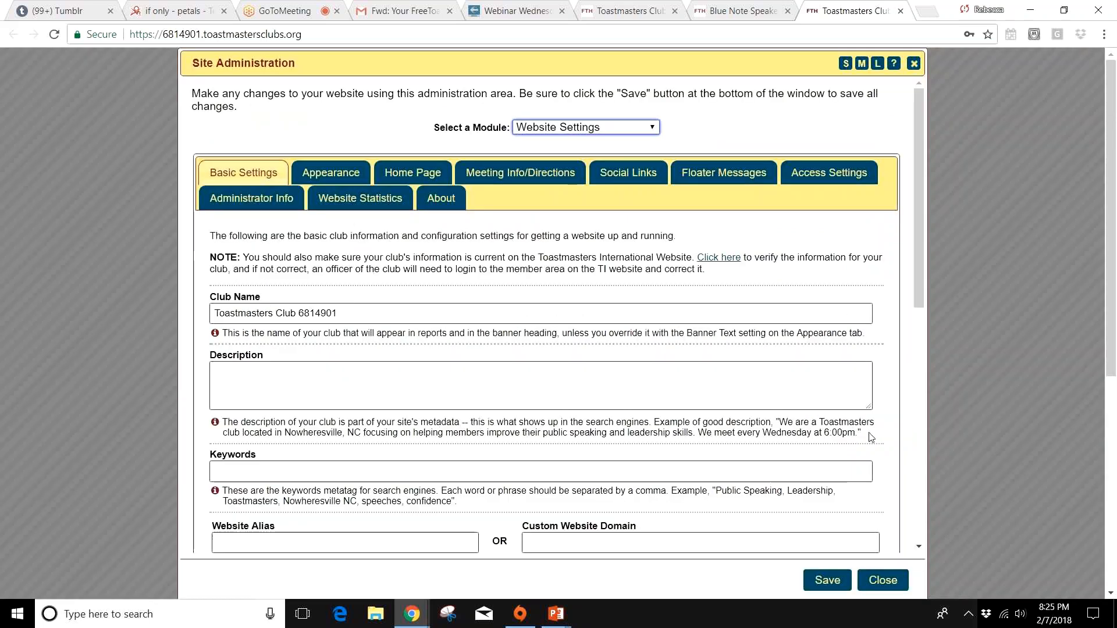
Step: Reopen the Membership Management module from Site Administration and display the list of members
click(607, 132)
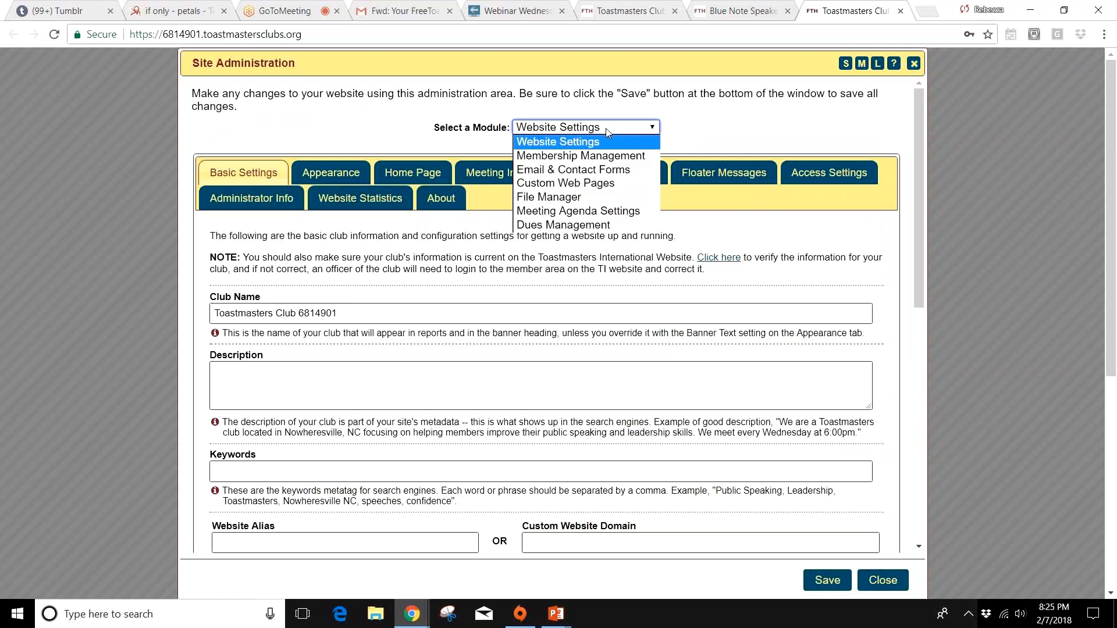
click(606, 159)
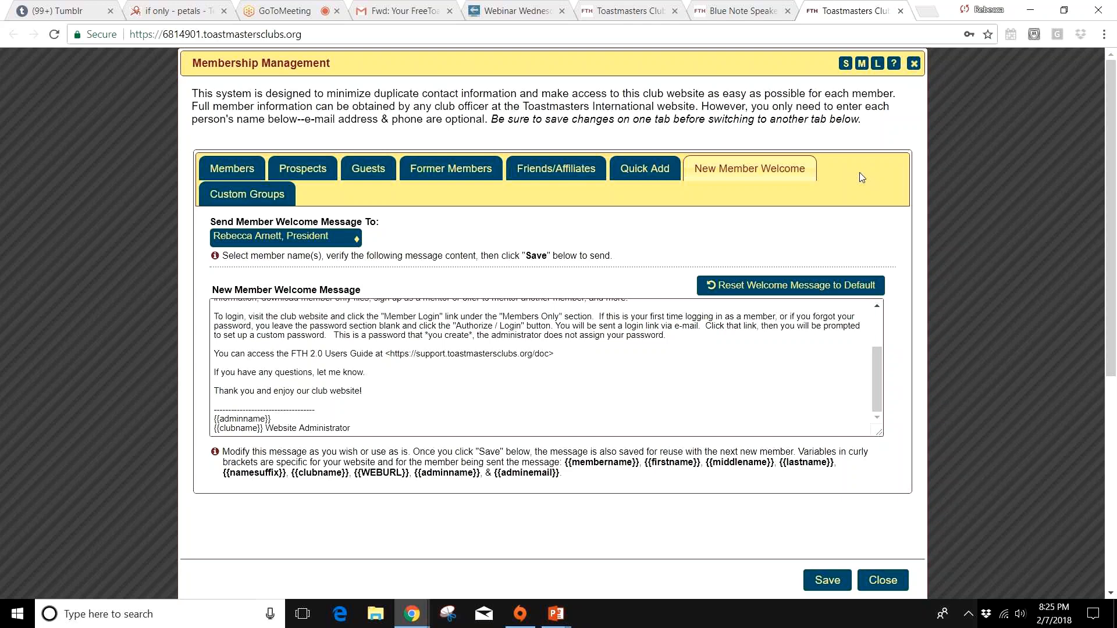
click(244, 171)
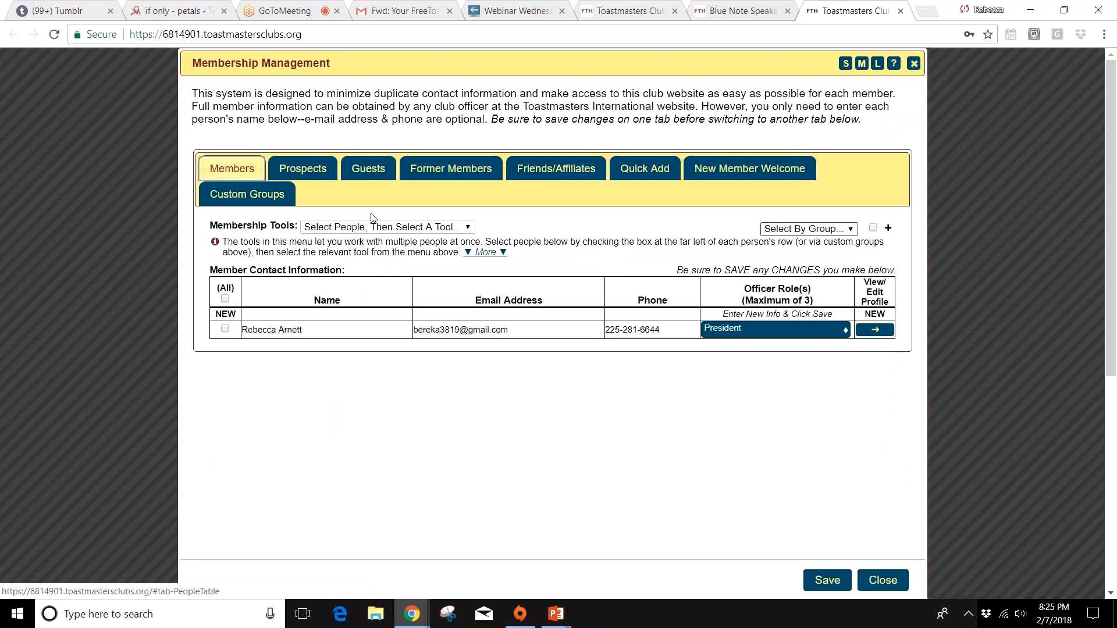
Step: Start a Quick Add to the Members list by entering the first person's full name
click(643, 172)
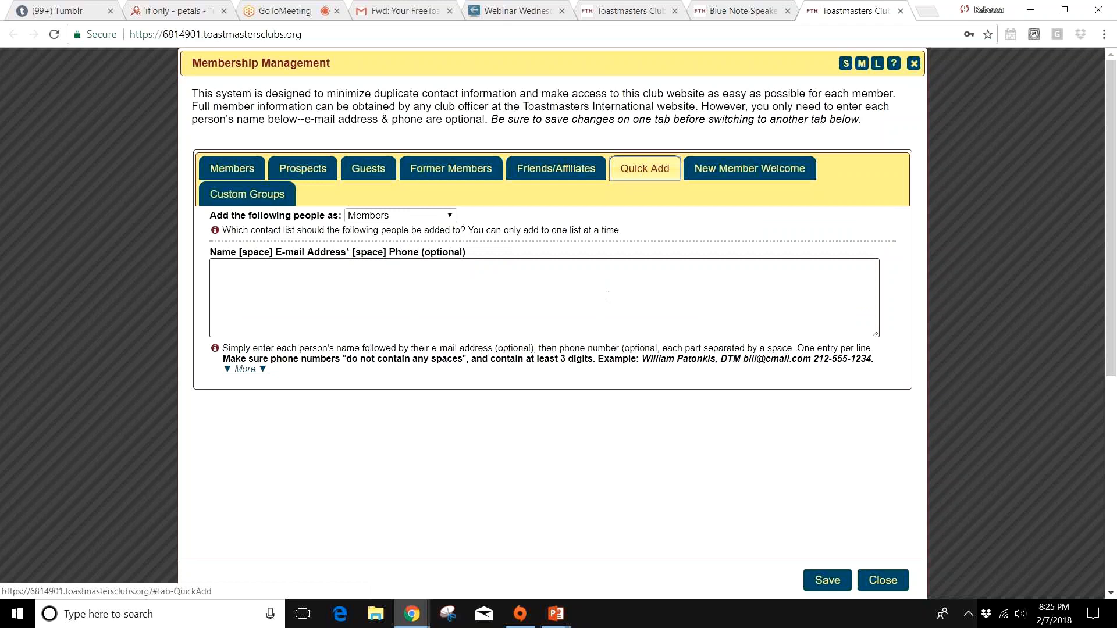
click(608, 297)
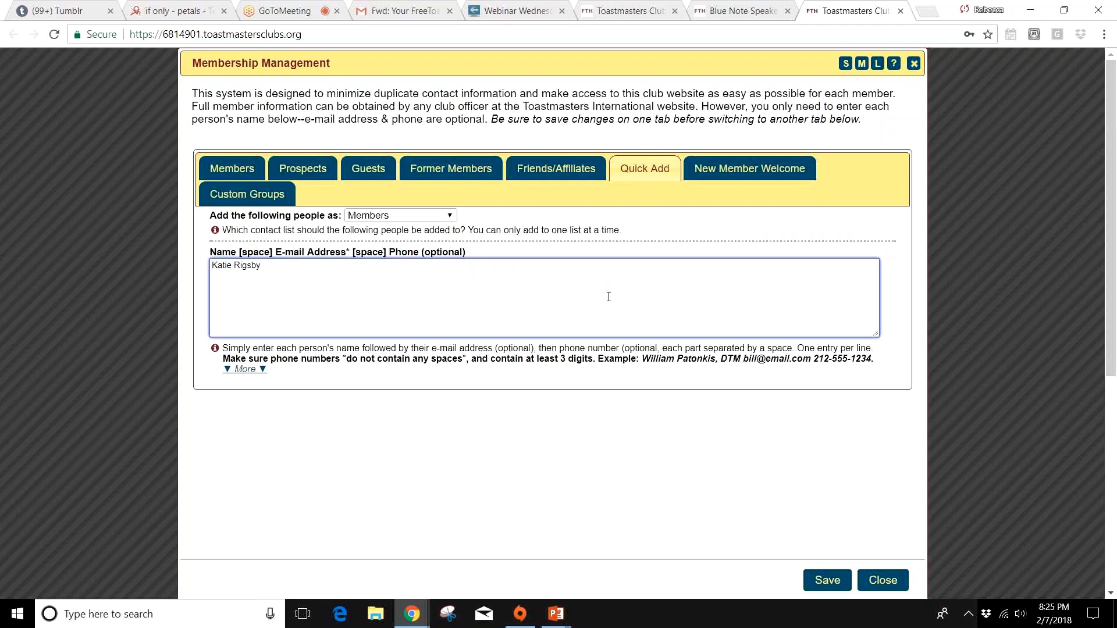
Step: Enter two more people's names on separate lines in the Quick Add list and save all three as members
key(Return)
text(Mohama)
text(d)
key(BackSpace)
key(BackSpace)
text(m)
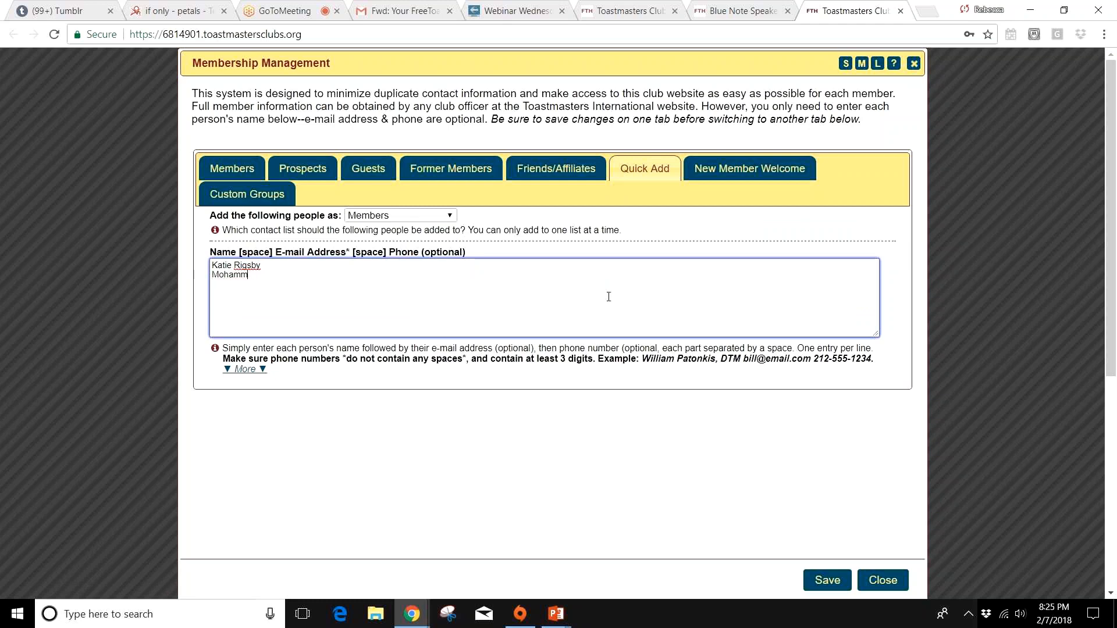
text(ad Q.)
key(Return)
text(John Smith)
click(832, 579)
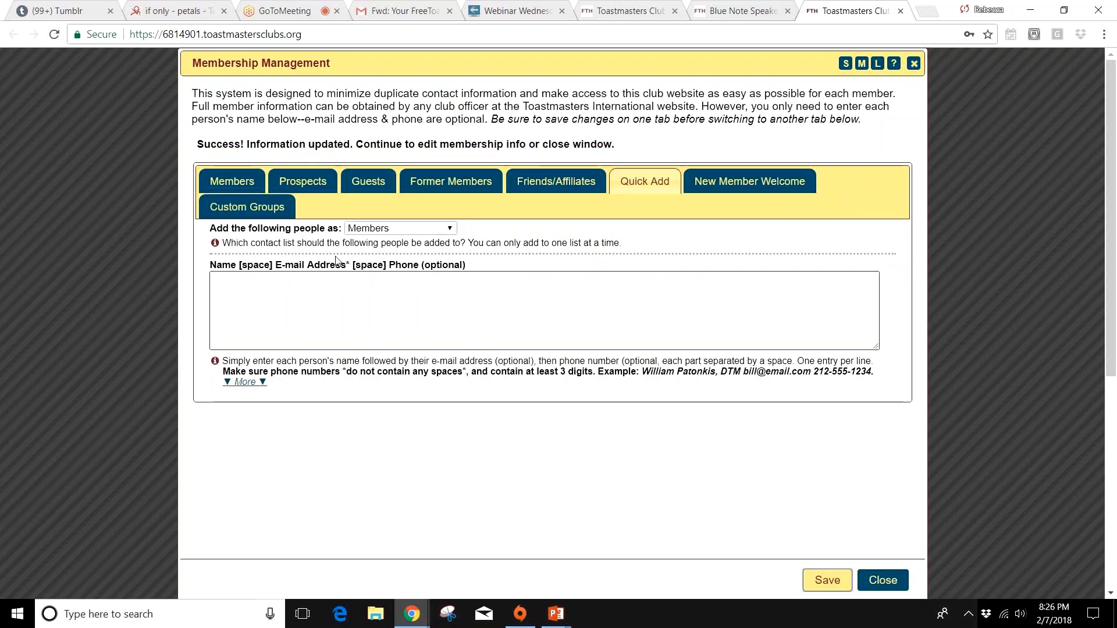
Step: Move the member listed directly below the President to the Former Members list and confirm the move
click(244, 183)
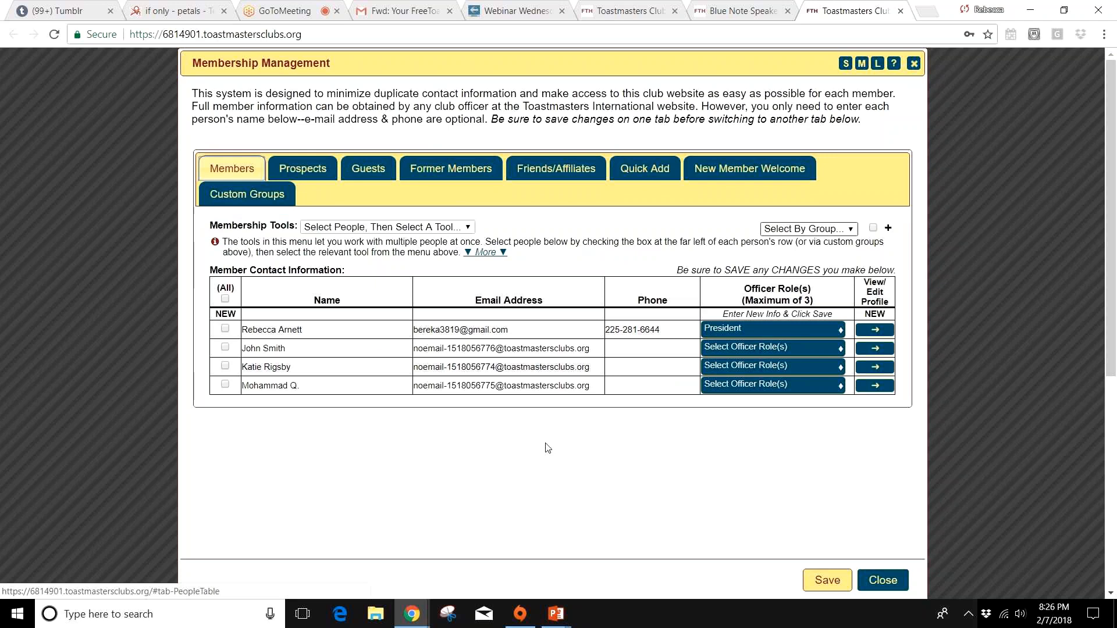
click(225, 347)
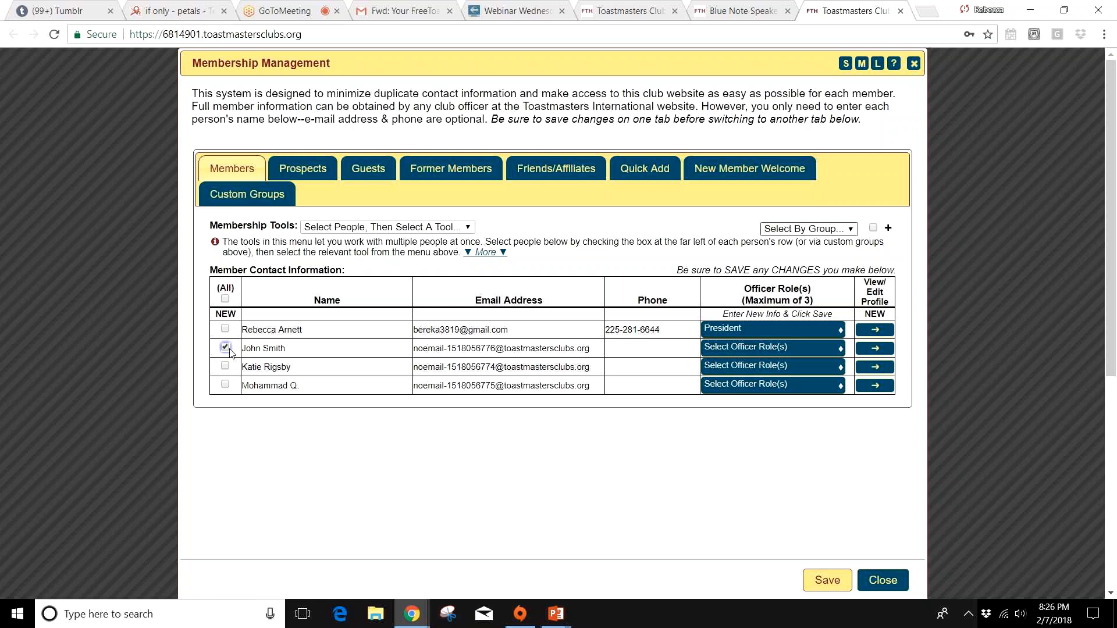
click(466, 227)
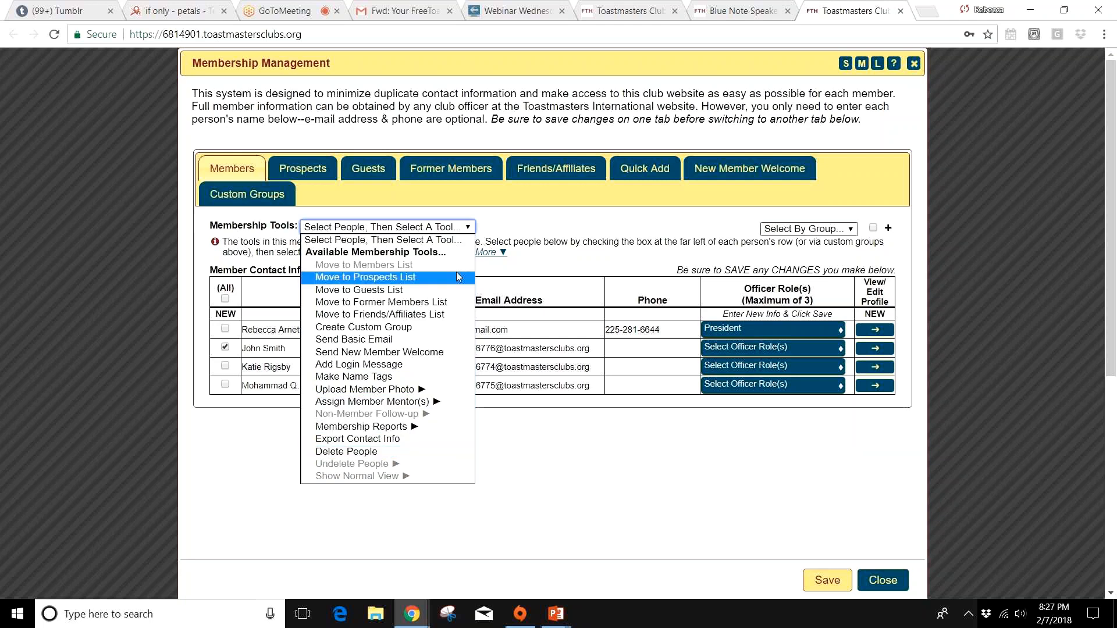
click(442, 302)
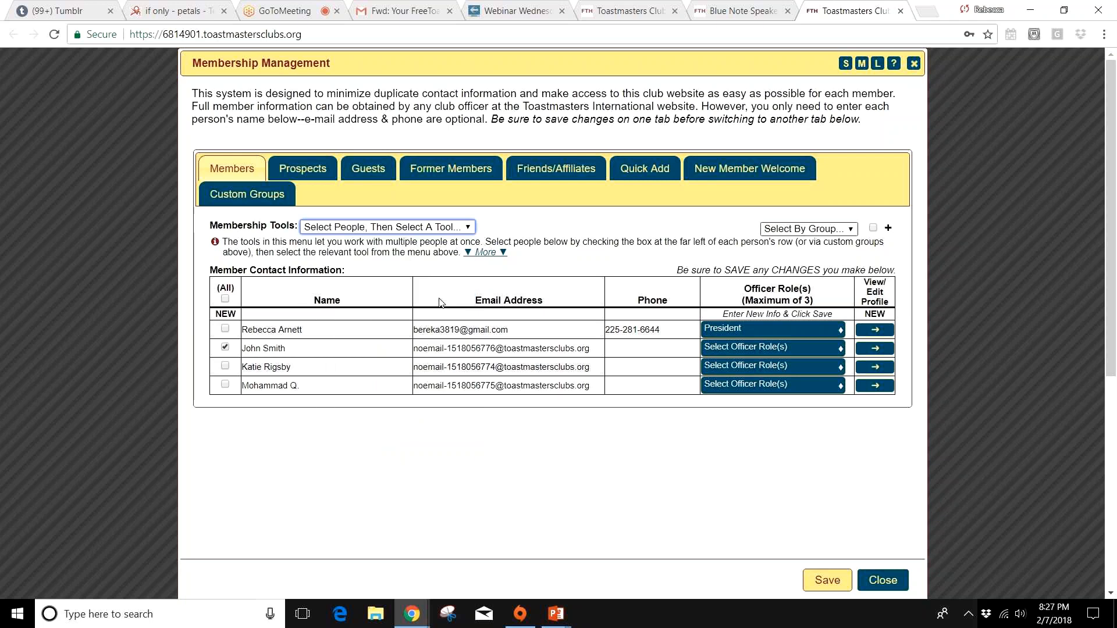
click(572, 371)
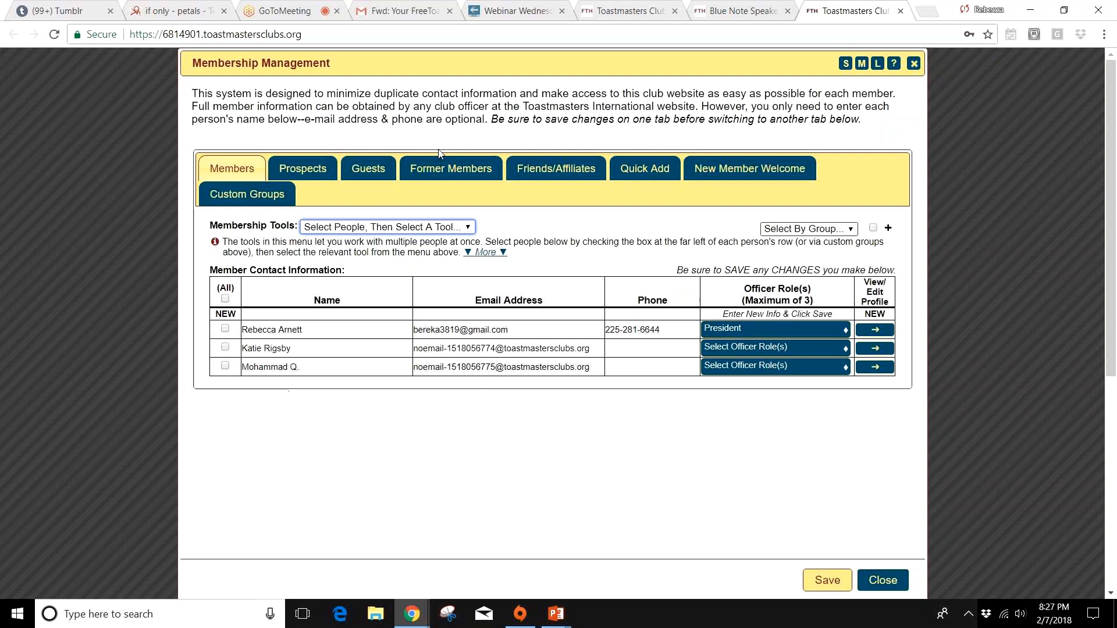
Step: Open the former member's Follow-up Tracking Tool, examine the follow-up methods and notes field, and close it without saving
click(474, 171)
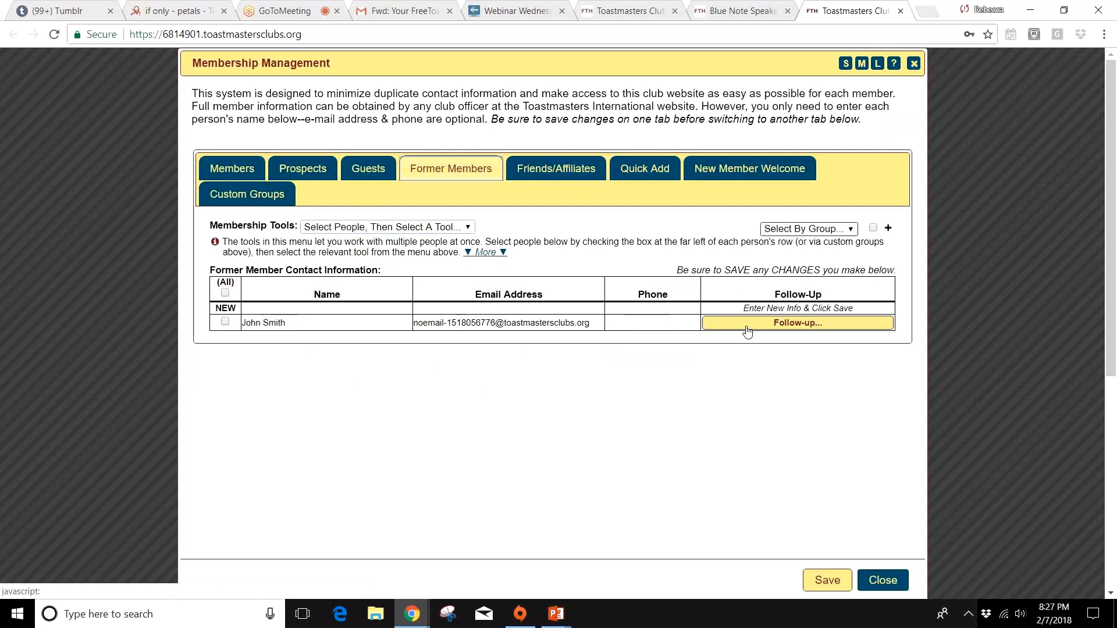
click(800, 330)
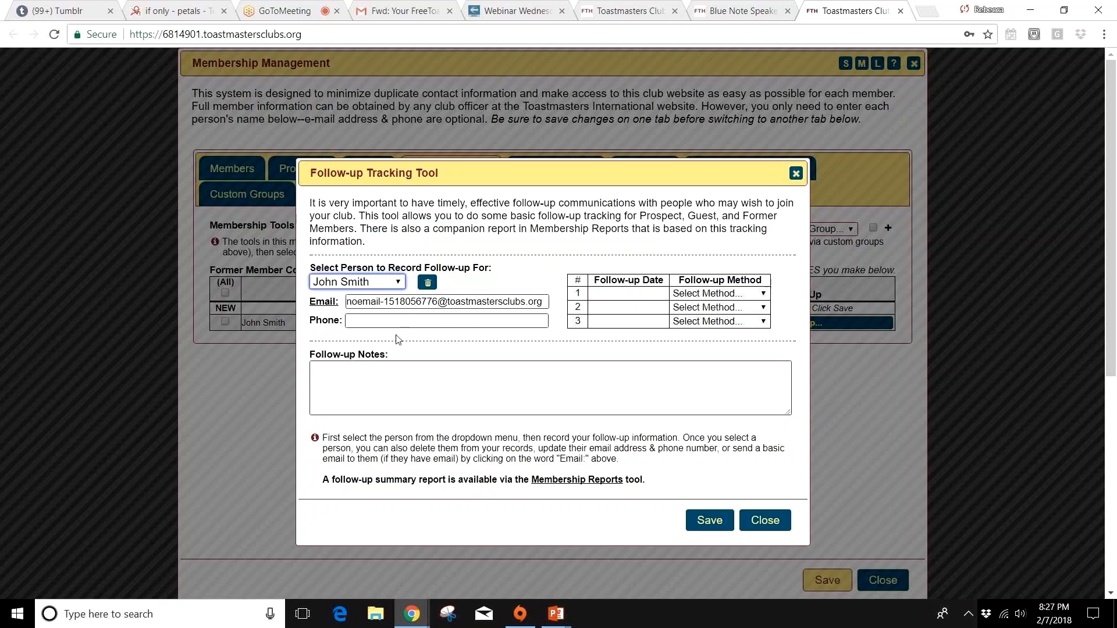
click(376, 396)
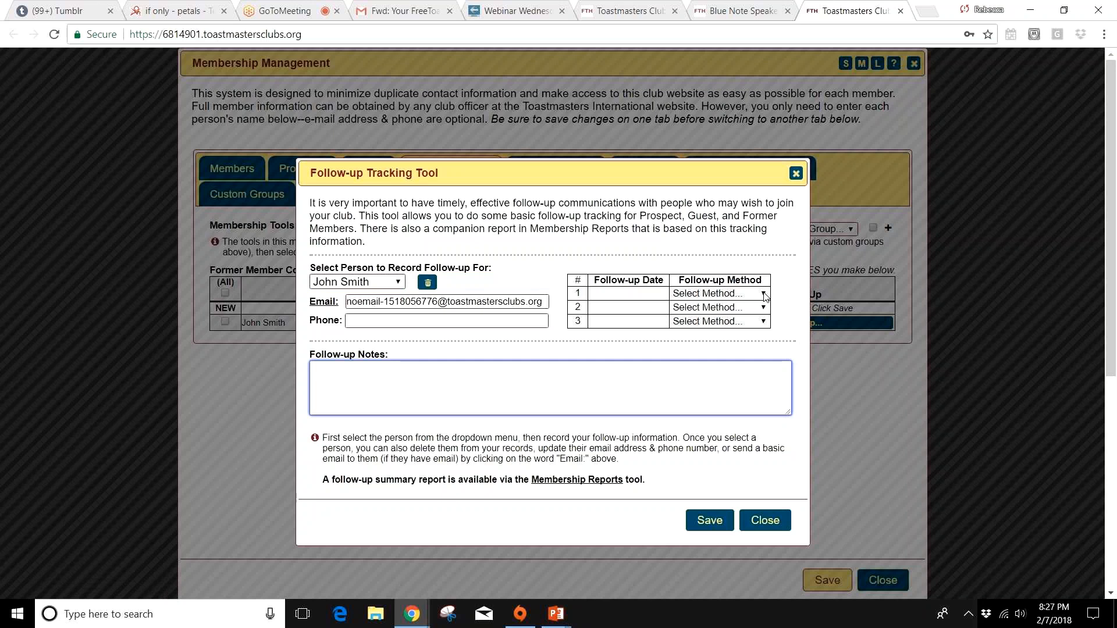
click(763, 294)
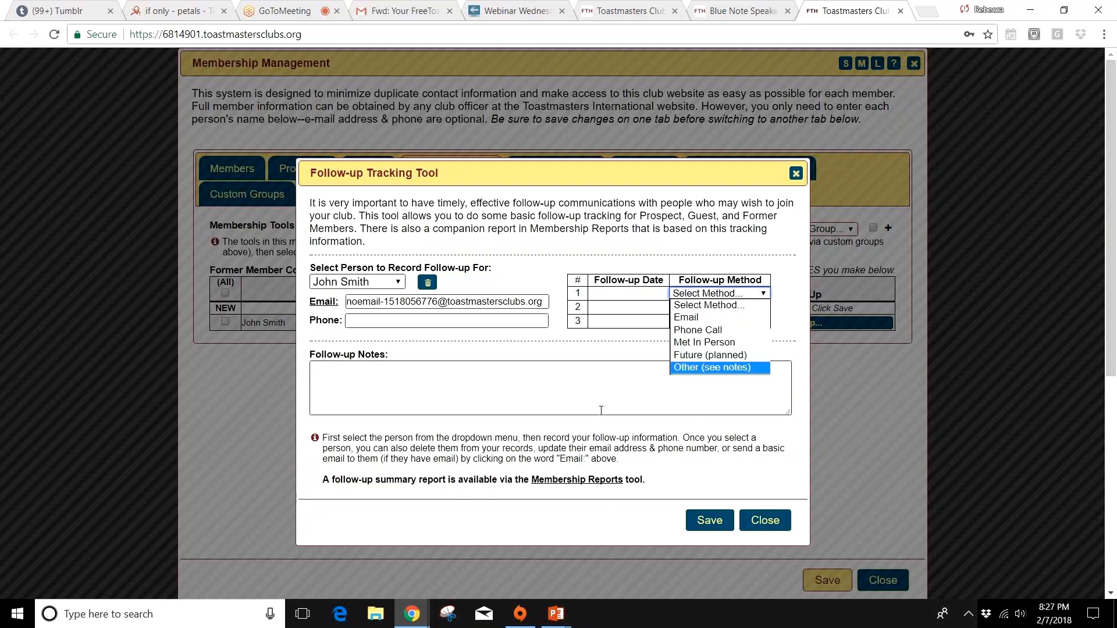
click(379, 405)
click(380, 406)
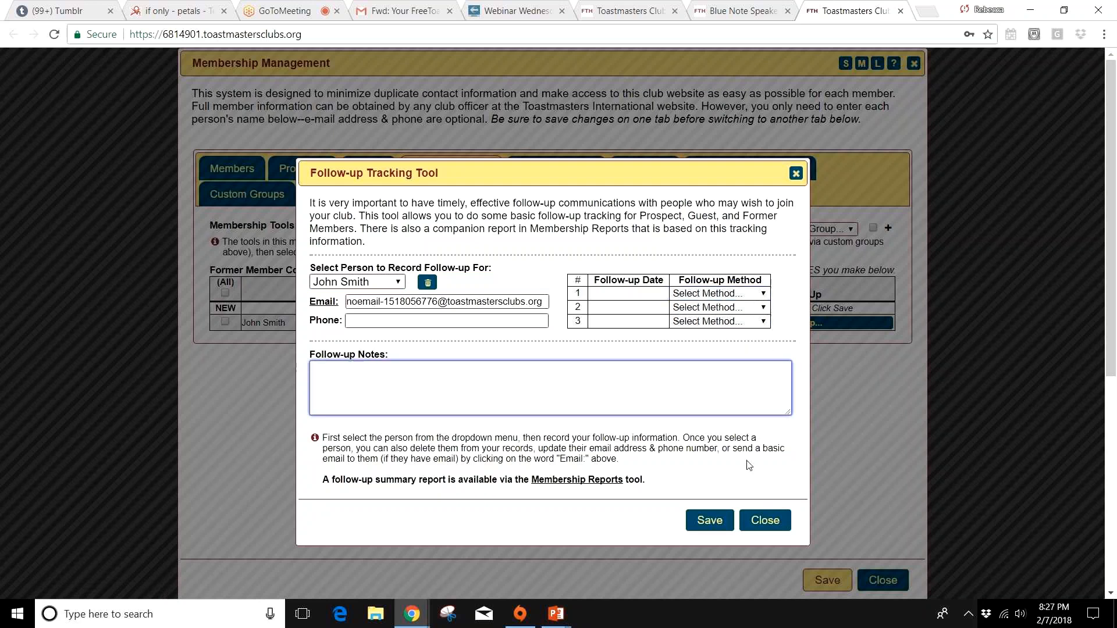
click(759, 522)
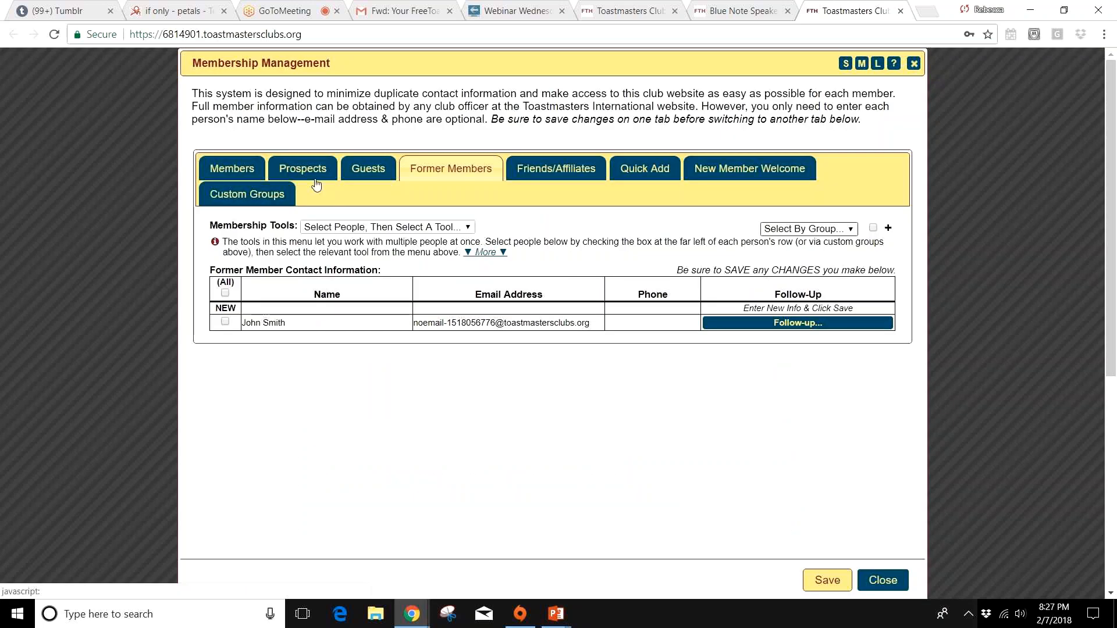
Step: Move the member listed directly below the President to the Prospects list and confirm the move
click(312, 170)
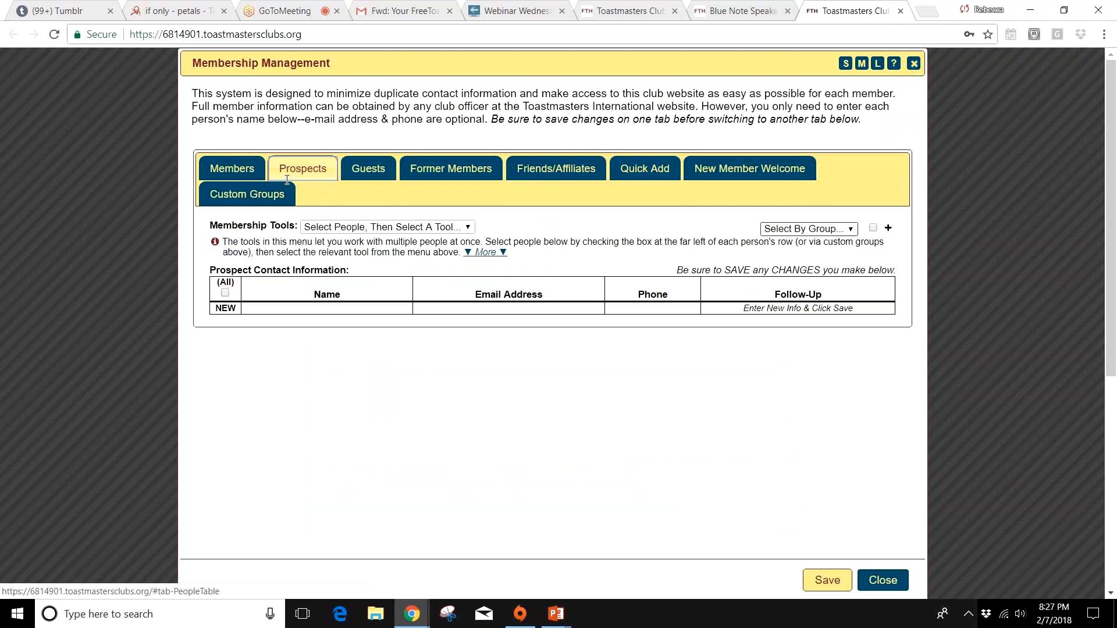
click(231, 169)
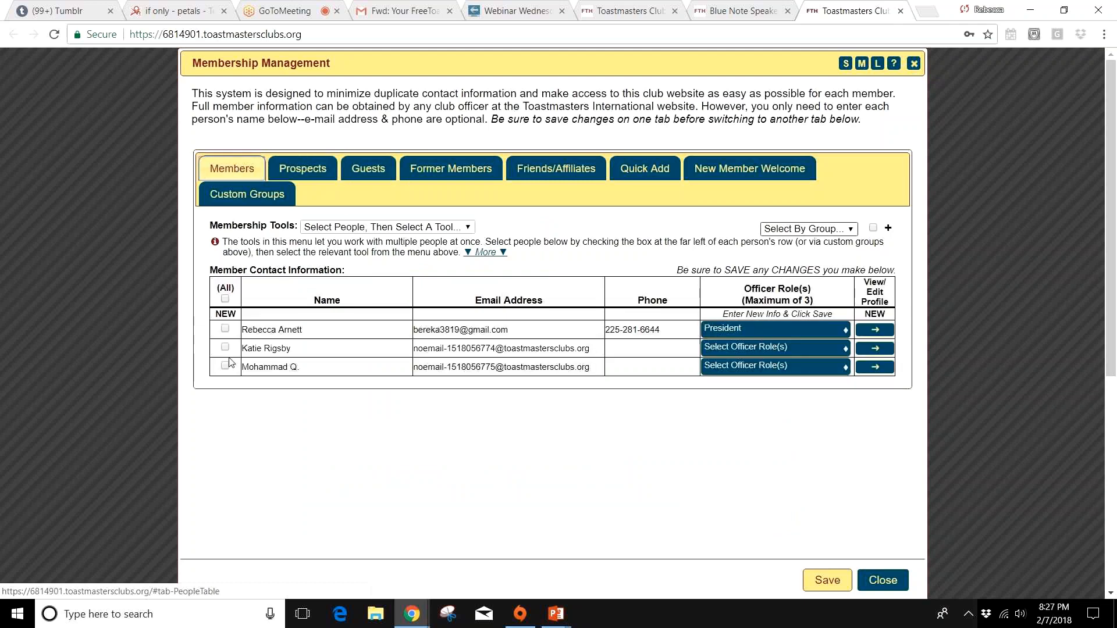
click(225, 347)
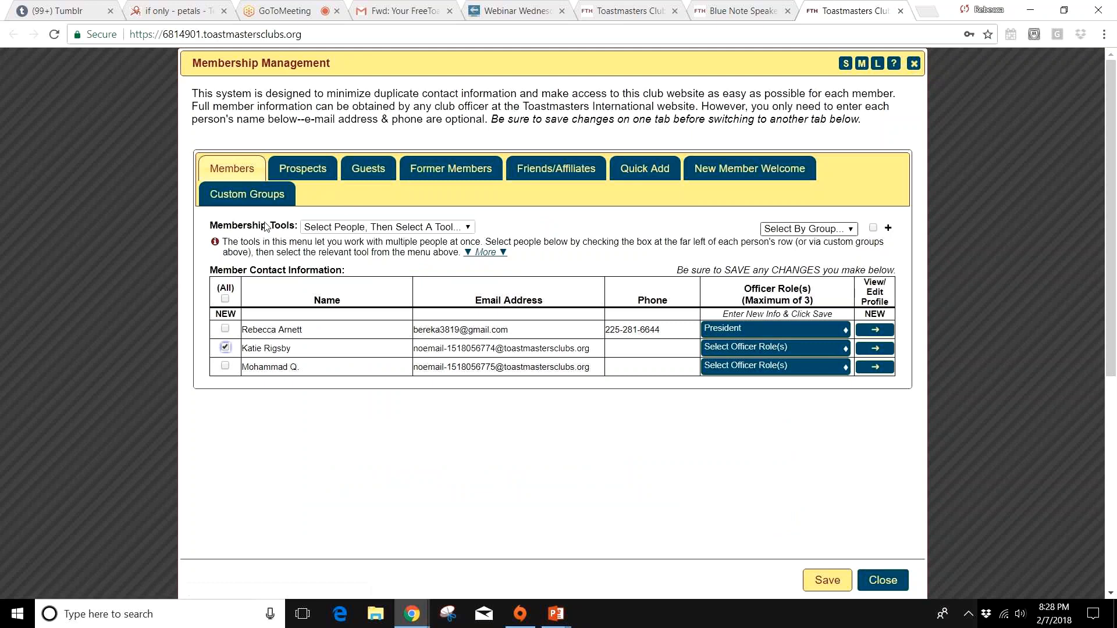
click(356, 231)
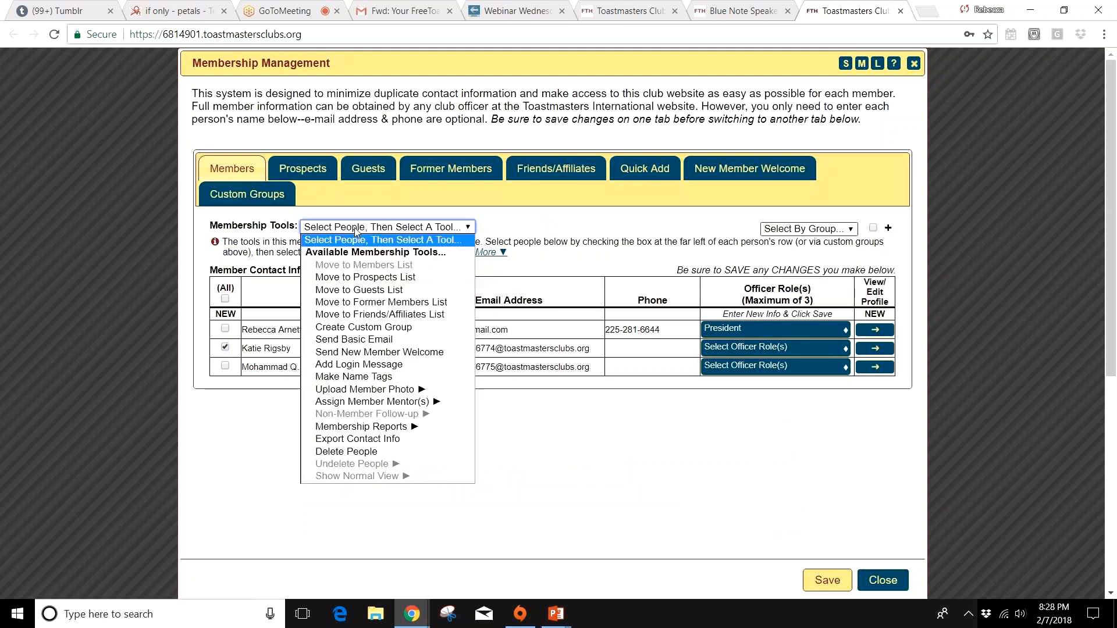
click(364, 277)
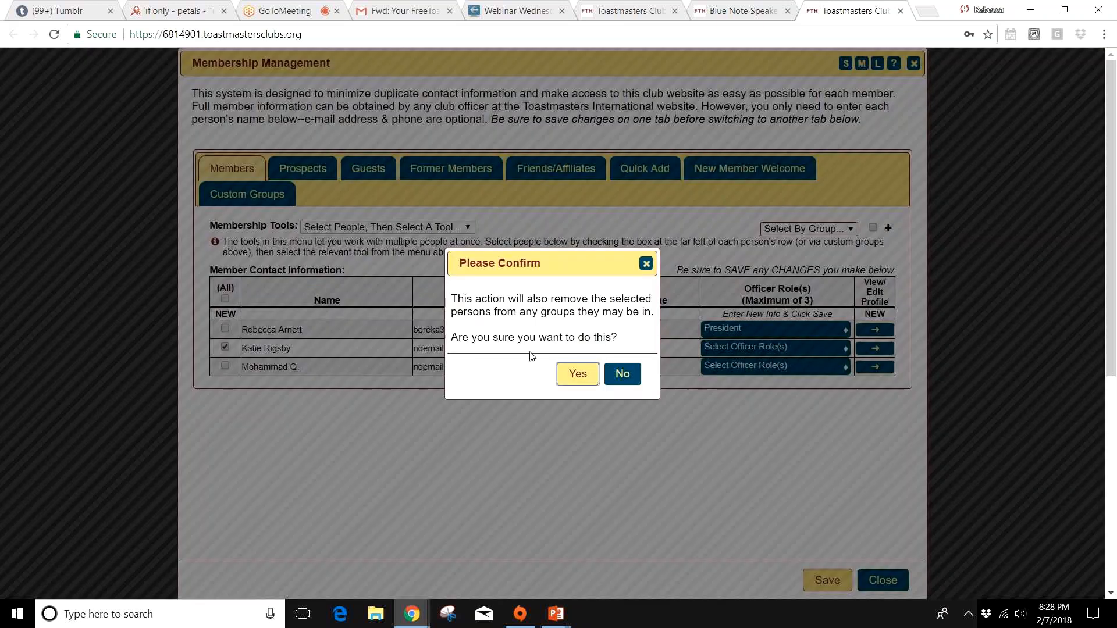
click(577, 373)
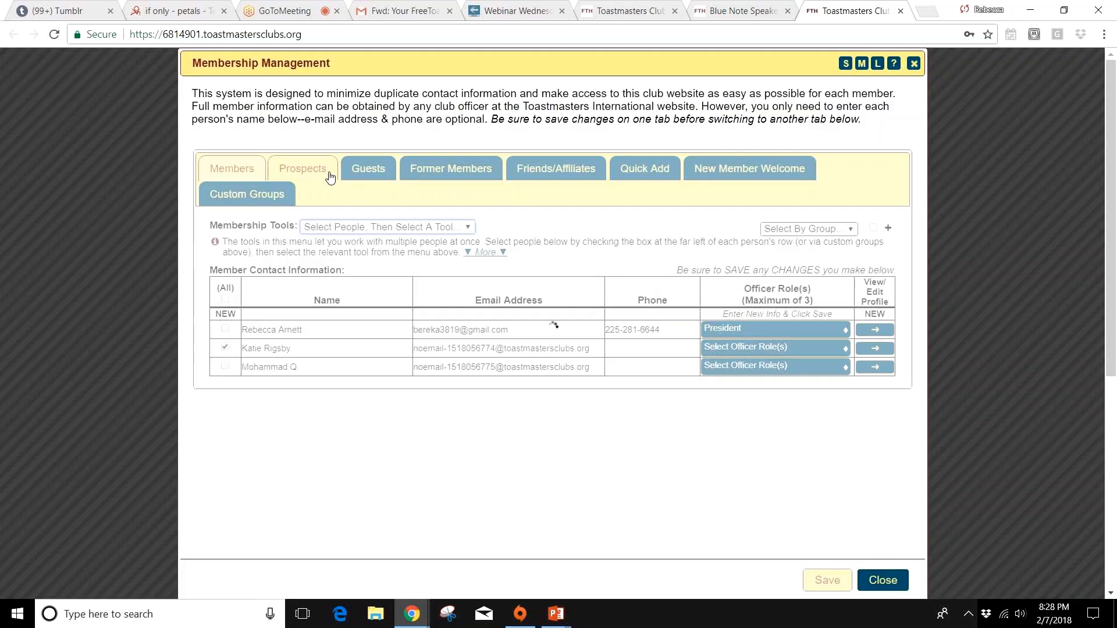
Step: Open the prospect's Follow-up Tracking Tool, examine the phone, follow-up date and method fields, and close it without saving
click(328, 175)
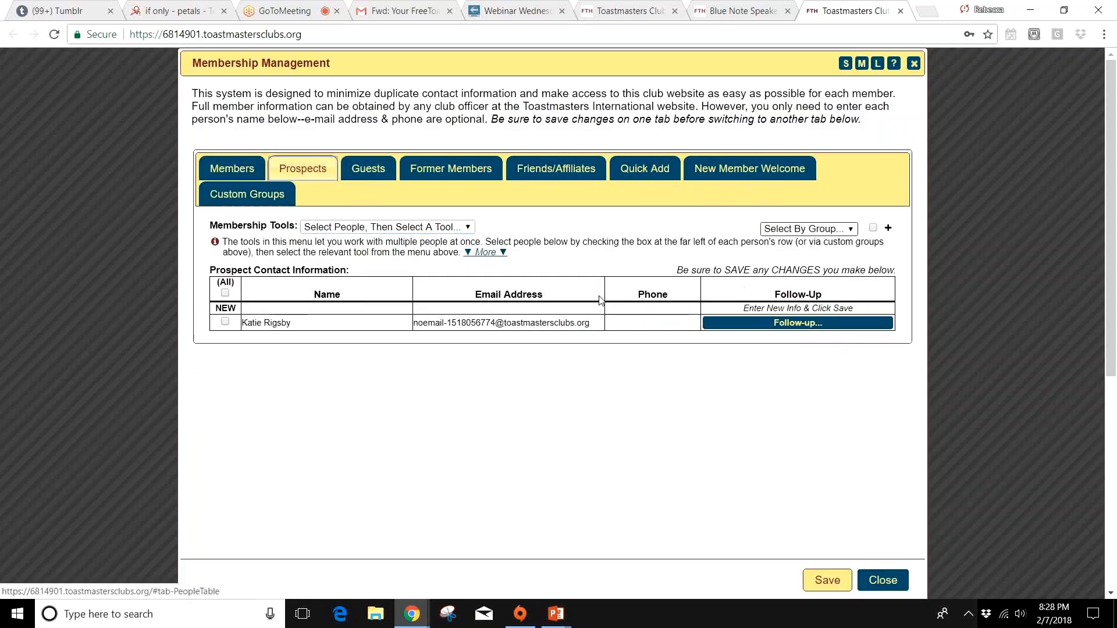
click(784, 324)
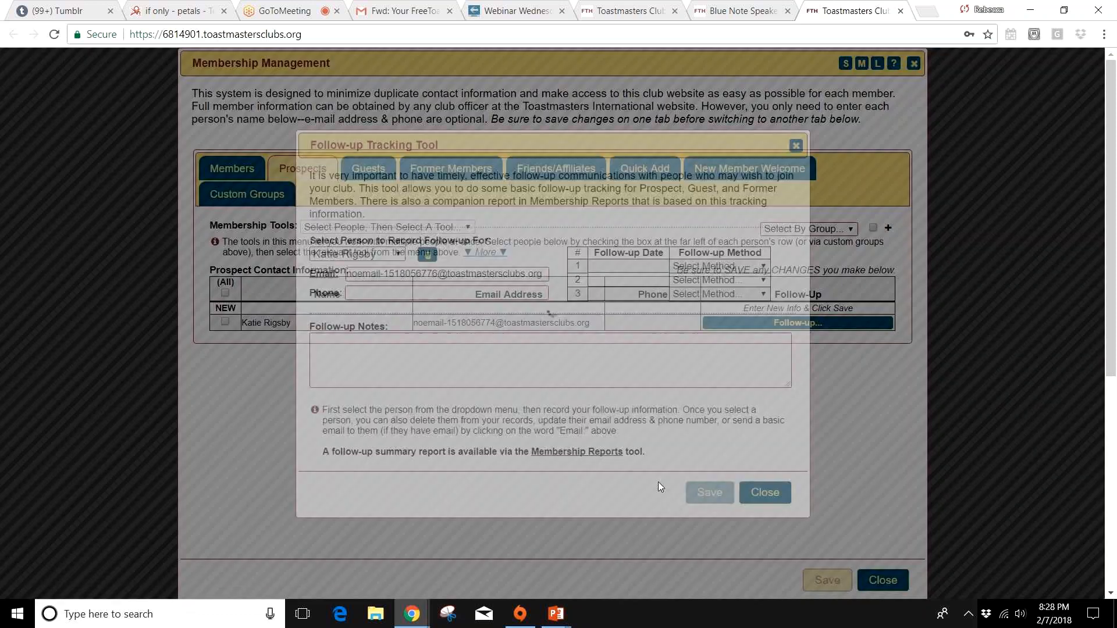
click(375, 294)
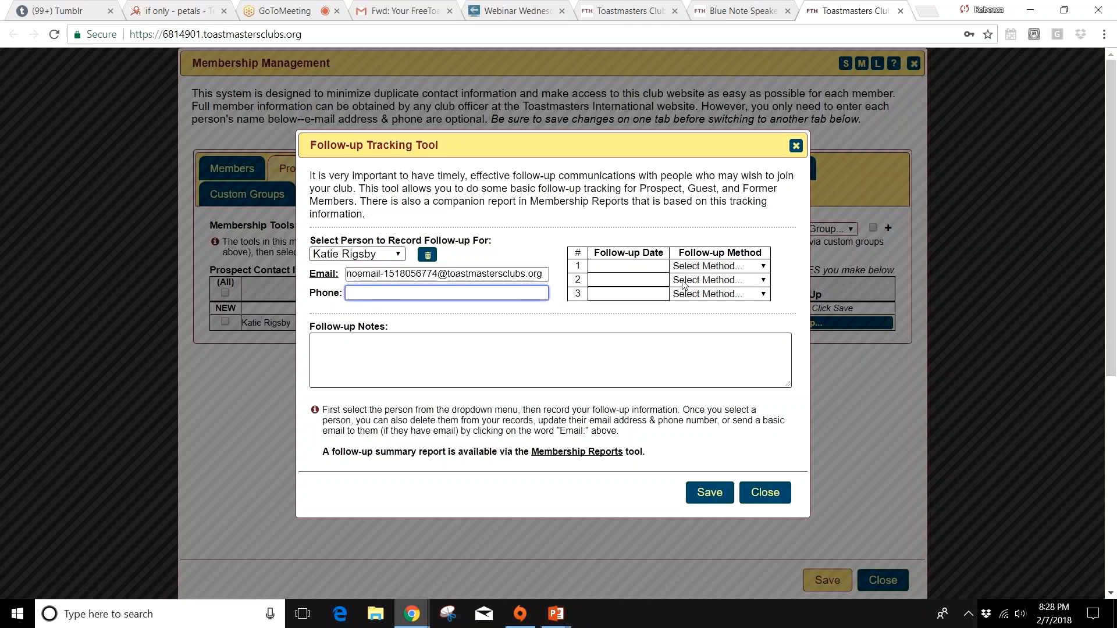
click(655, 275)
click(528, 330)
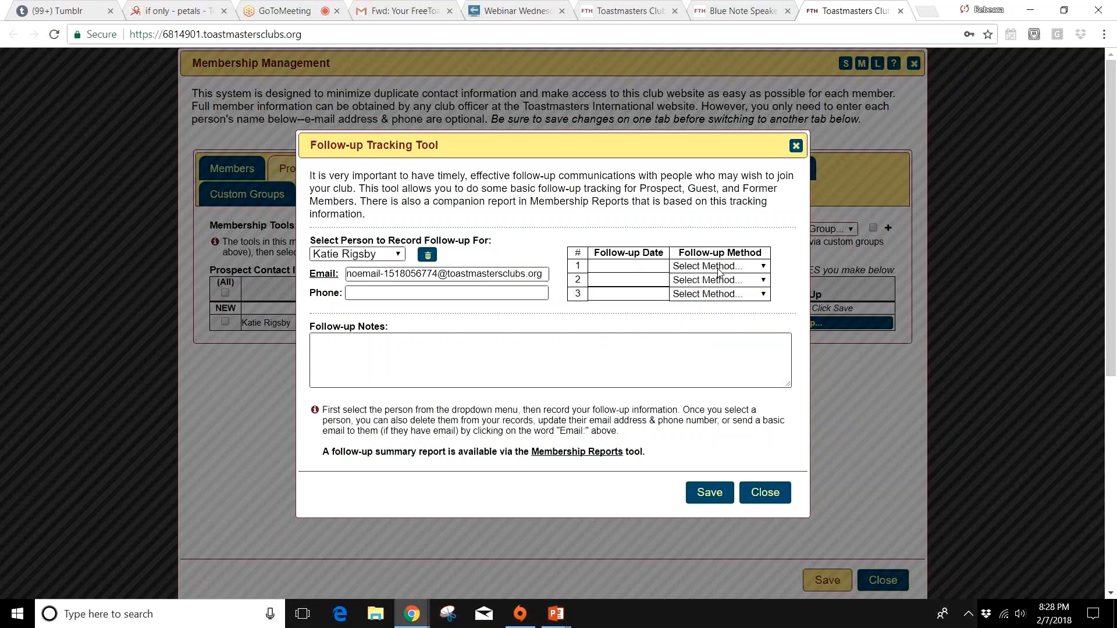
click(759, 266)
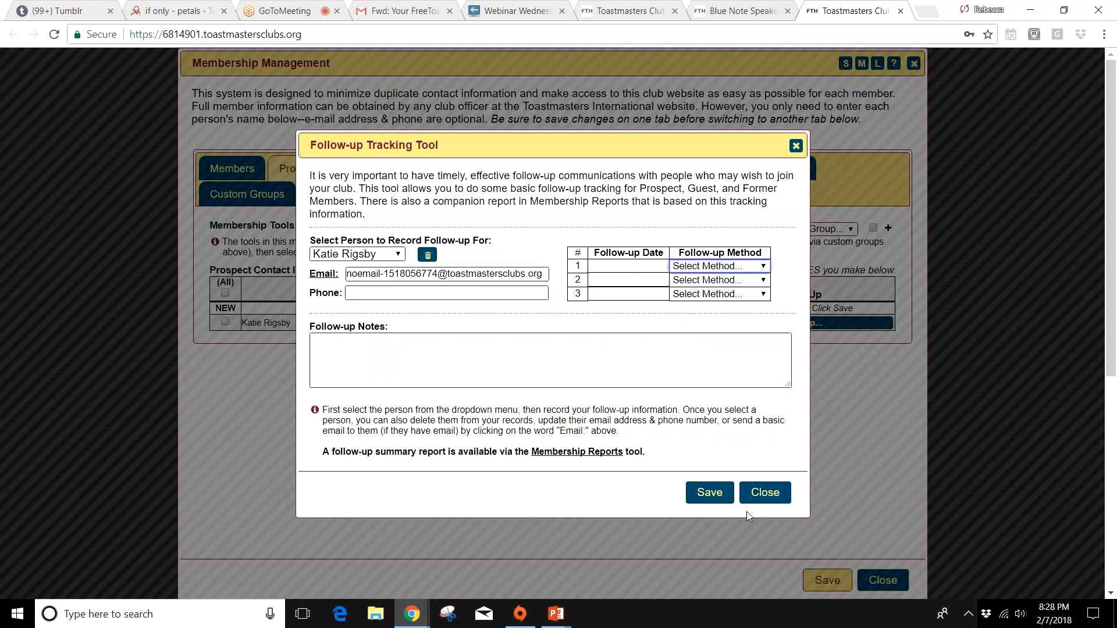
click(765, 499)
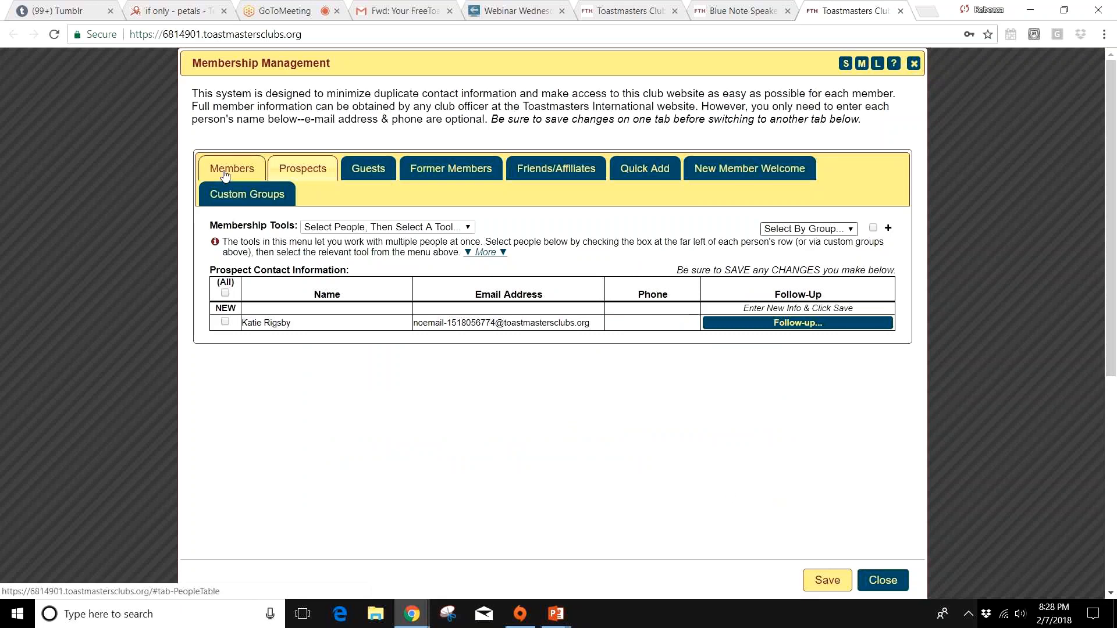
Step: Start a basic email to both people on the Members list with the subject "Quick check-in"
click(224, 170)
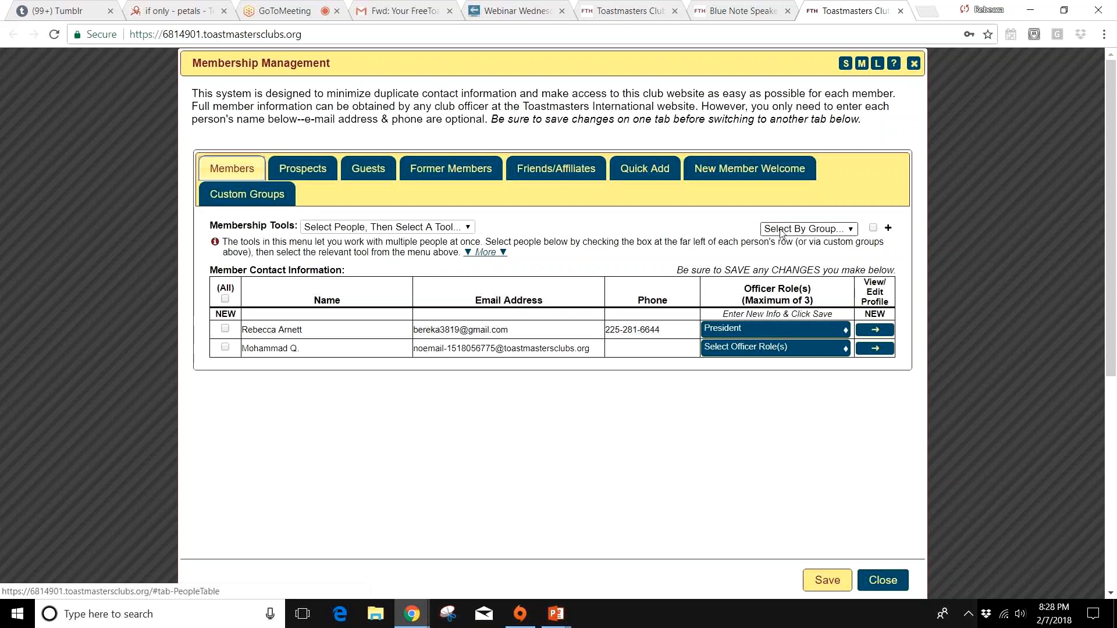
click(224, 328)
click(224, 347)
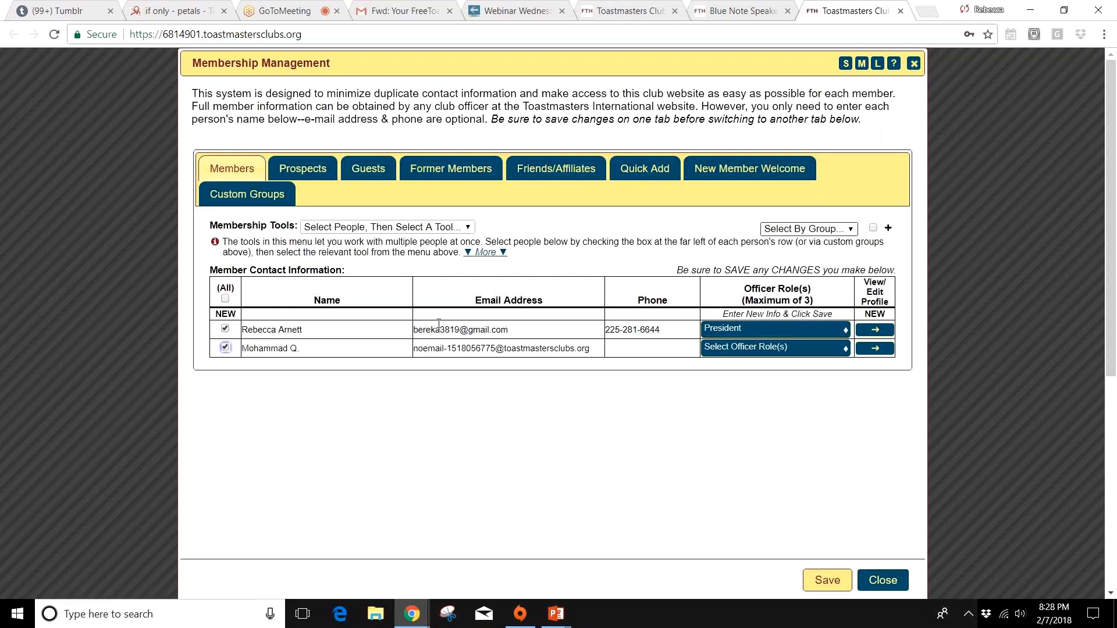
click(469, 228)
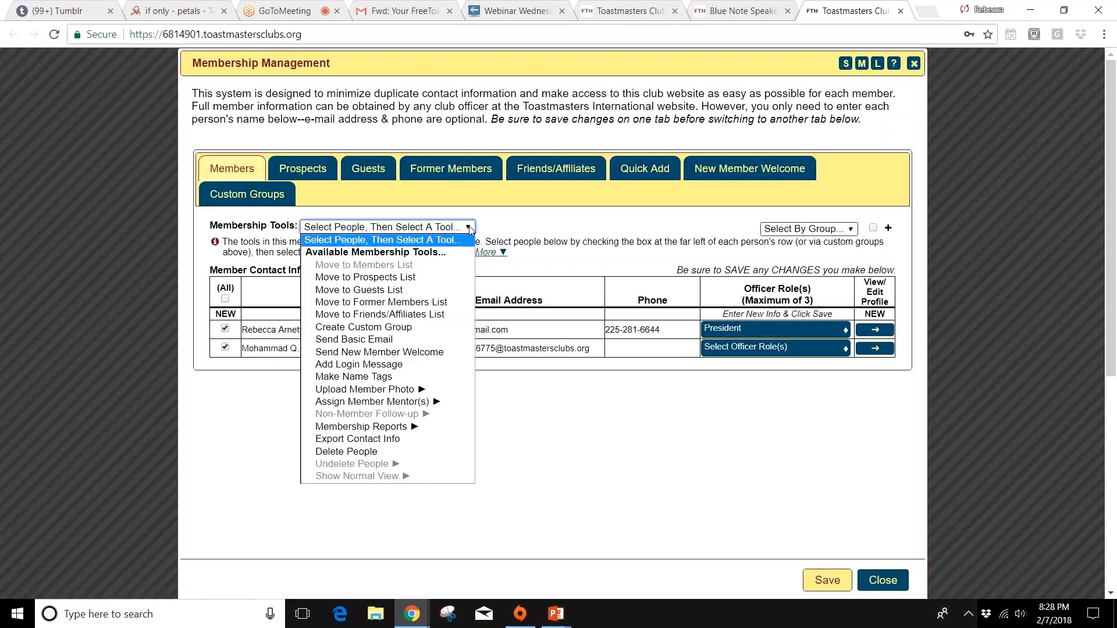
click(370, 340)
click(377, 231)
text(Qui)
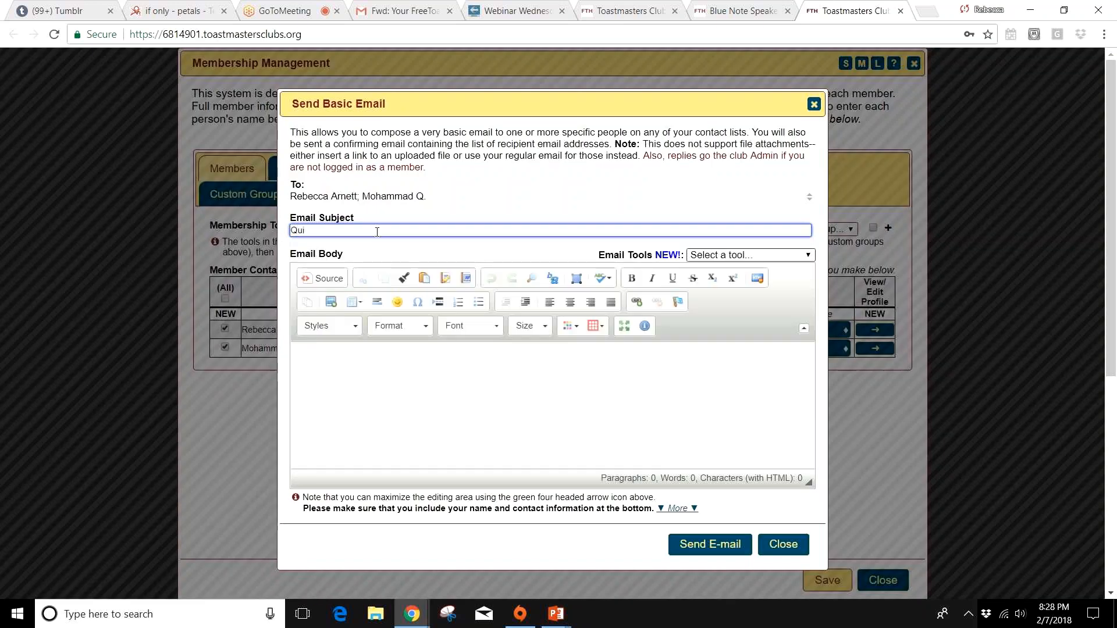
text(ck check-in)
Step: Write "I haven't seen you in." as the email body
click(420, 400)
text(I haven't seen yu)
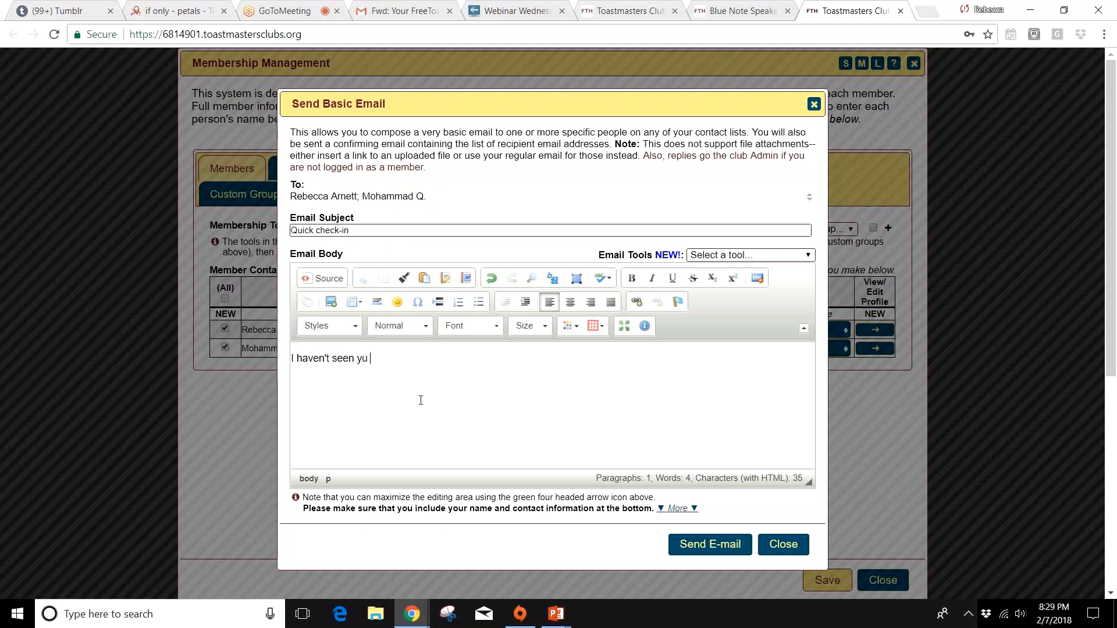
key(BackSpace)
key(BackSpace)
text(ou in.)
Step: Examine the email tools for templates and signatures, and close the email without sending it
click(788, 255)
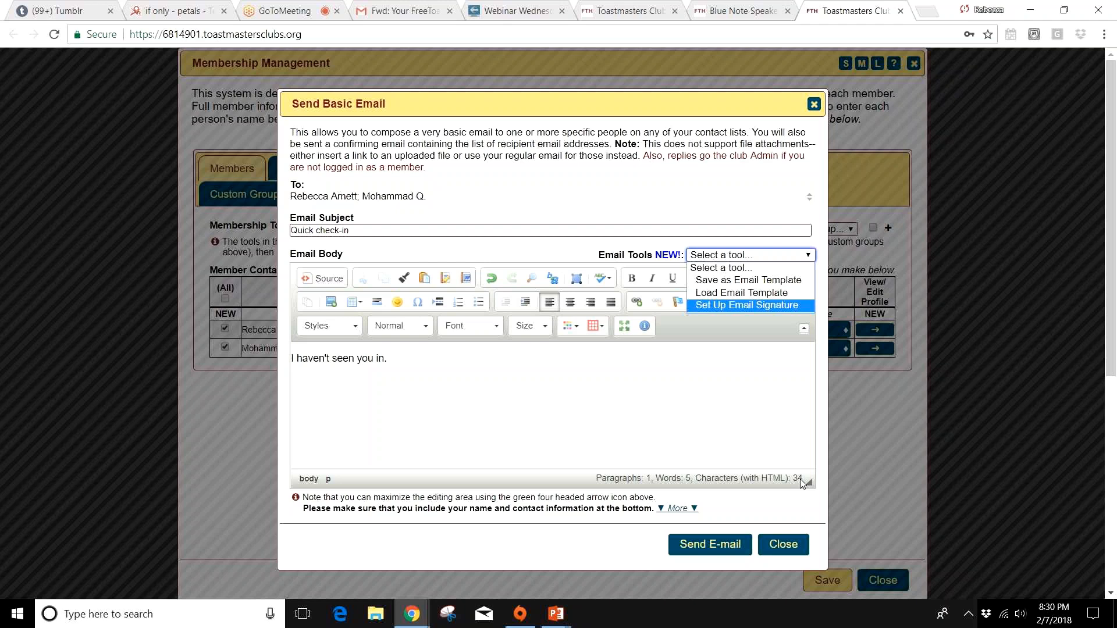
click(797, 553)
click(795, 552)
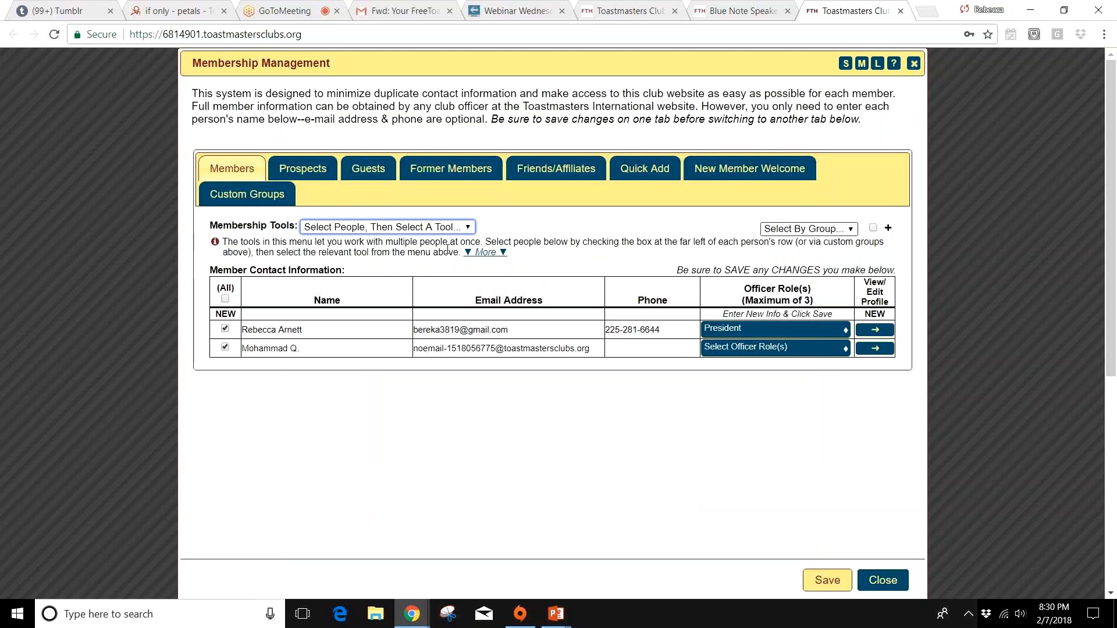
Step: Examine the built-in groups available for selecting members, without choosing one
click(826, 230)
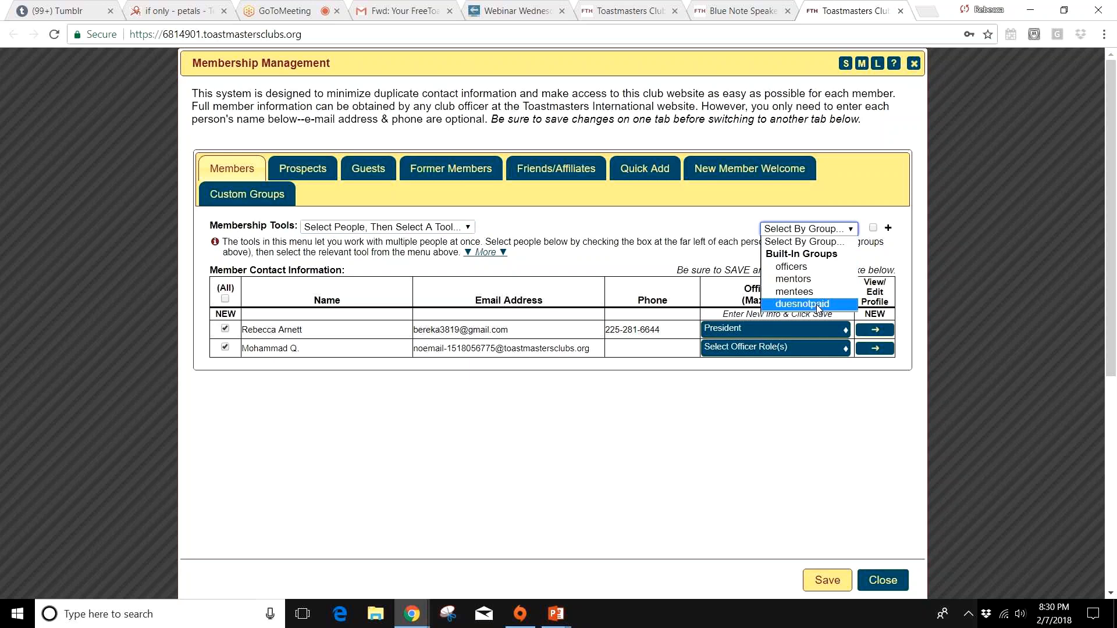
click(673, 431)
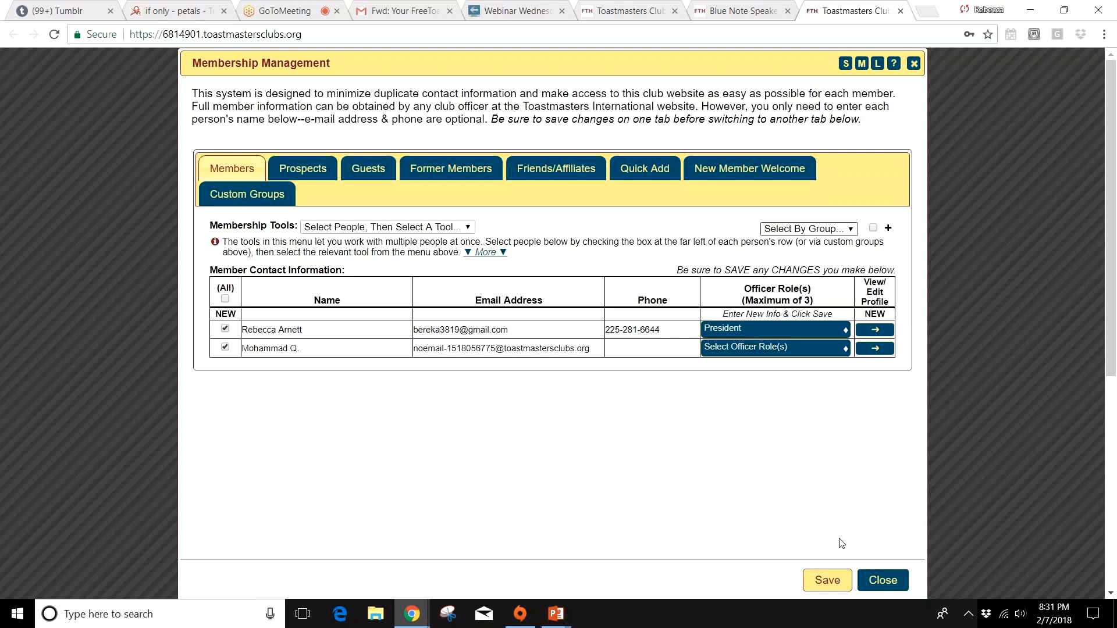
Step: Close Membership Management and switch to the "Creating a FTH Site" presentation in PowerPoint
click(893, 583)
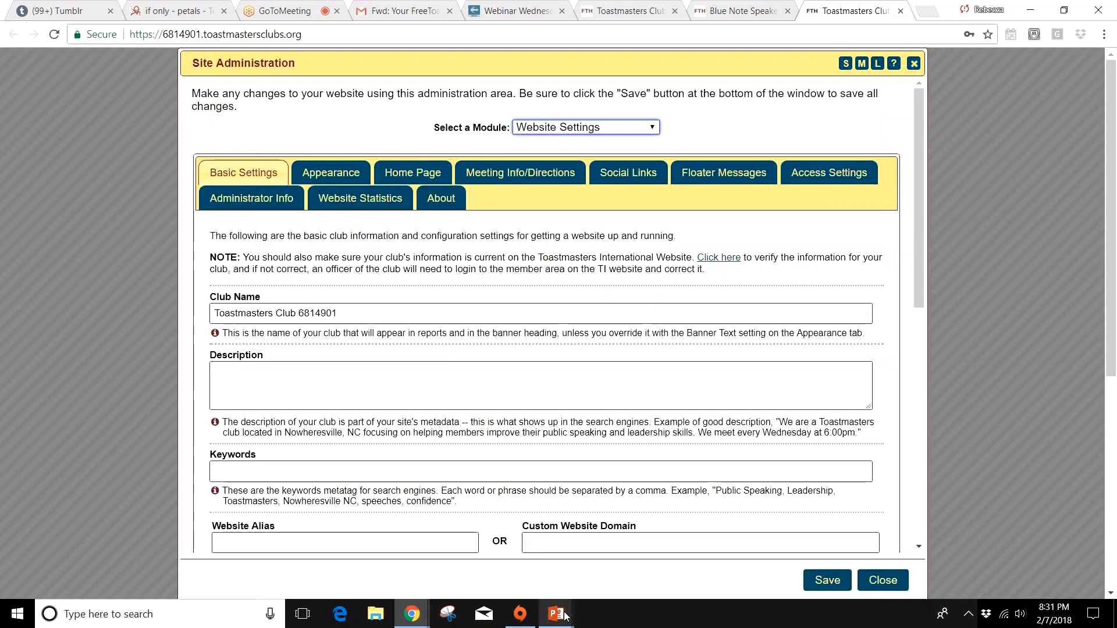
mouse_move(544, 615)
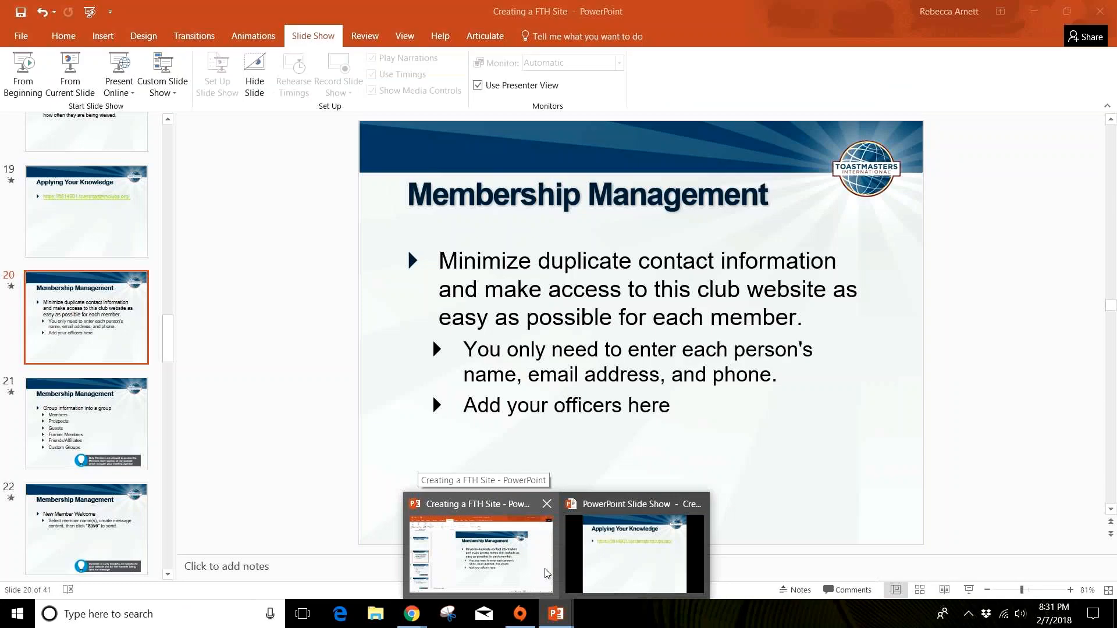
click(547, 573)
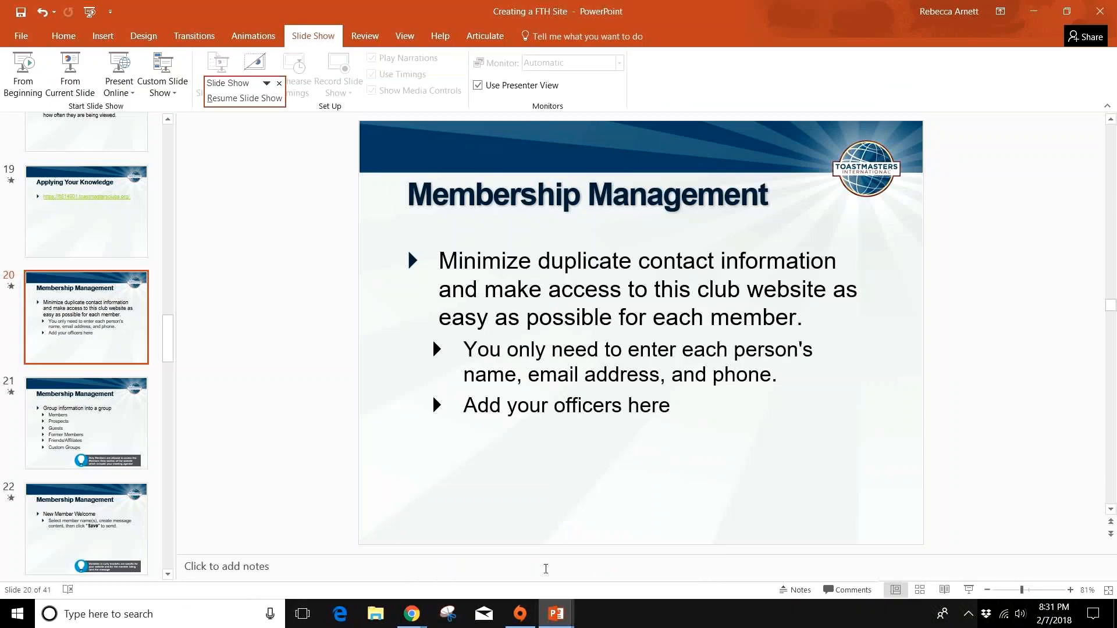